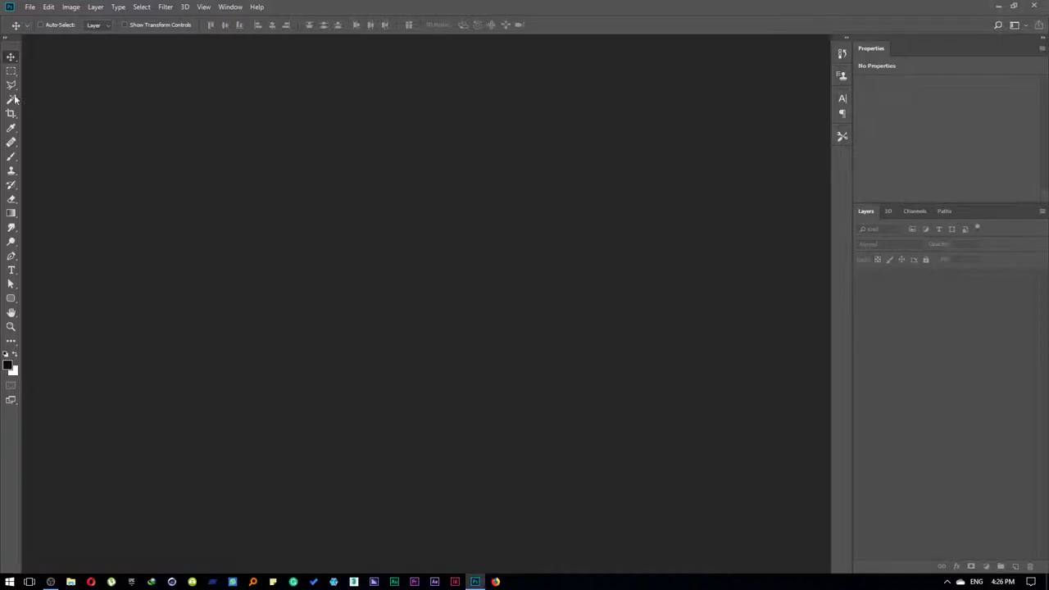
# - Open the liquid color background JPG from the Desktop as a 1300×650 px image
pyautogui.click(30, 7)
pyautogui.click(40, 31)
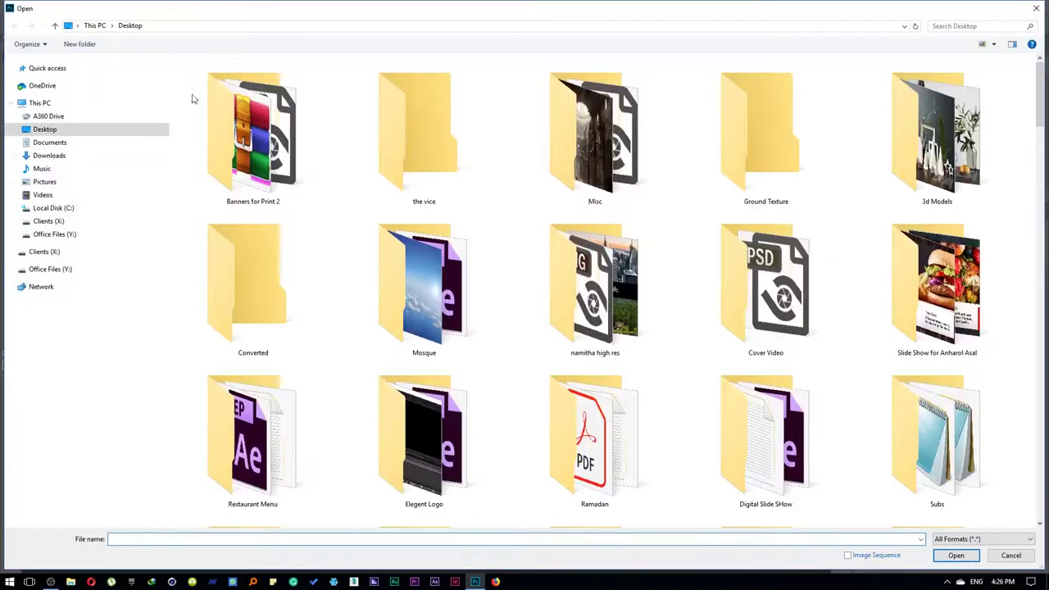
pyautogui.scroll(-4, 489, 270)
pyautogui.scroll(-2, 489, 271)
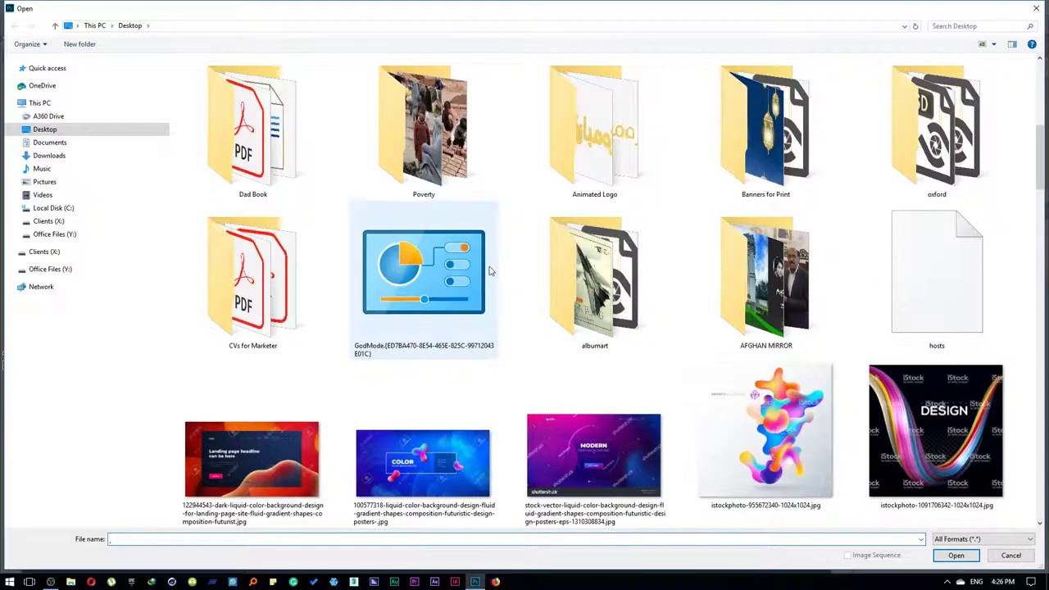
pyautogui.doubleClick(441, 456)
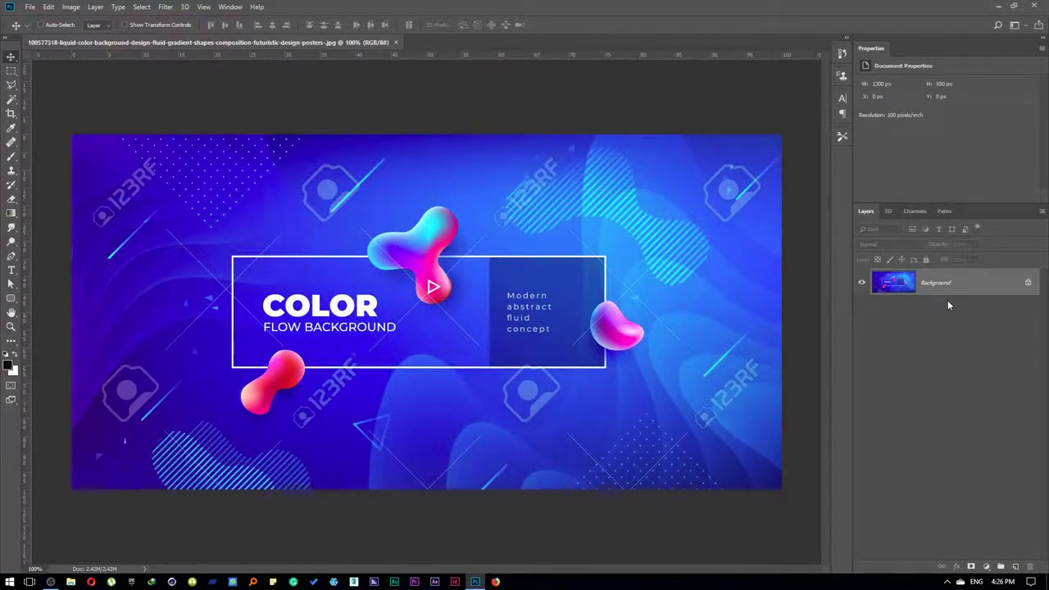
# - Convert the Background into Layer 0 and add an empty Layer 1 above it
pyautogui.doubleClick(940, 282)
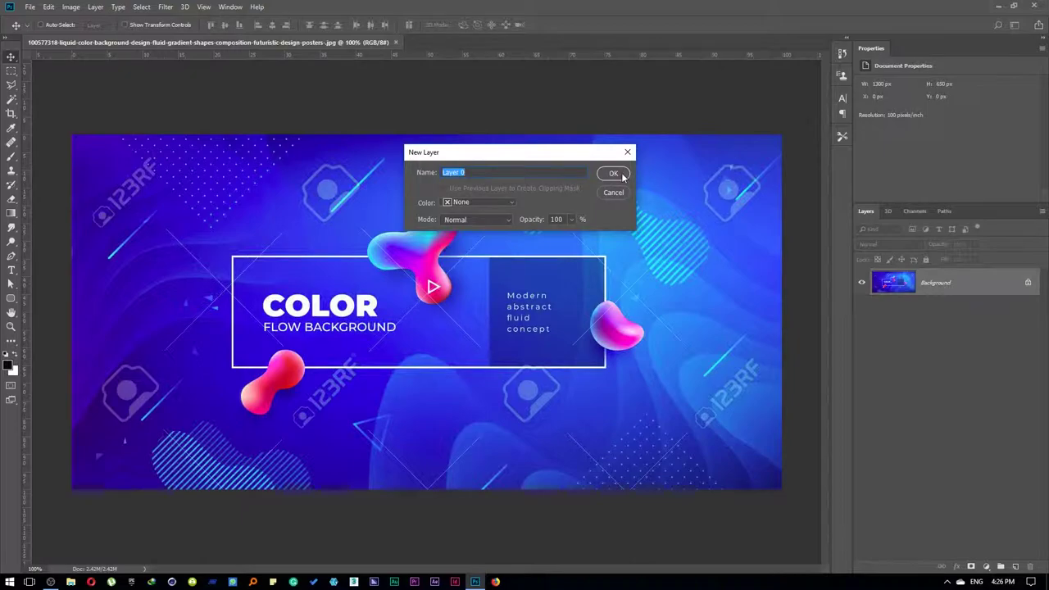
pyautogui.click(613, 174)
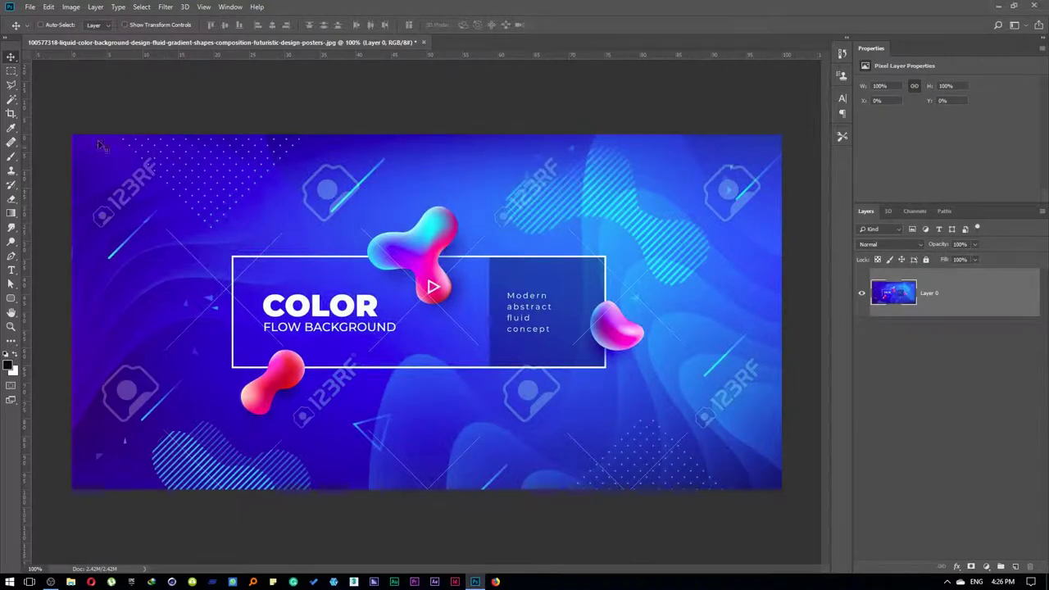
pyautogui.click(69, 9)
pyautogui.click(238, 20)
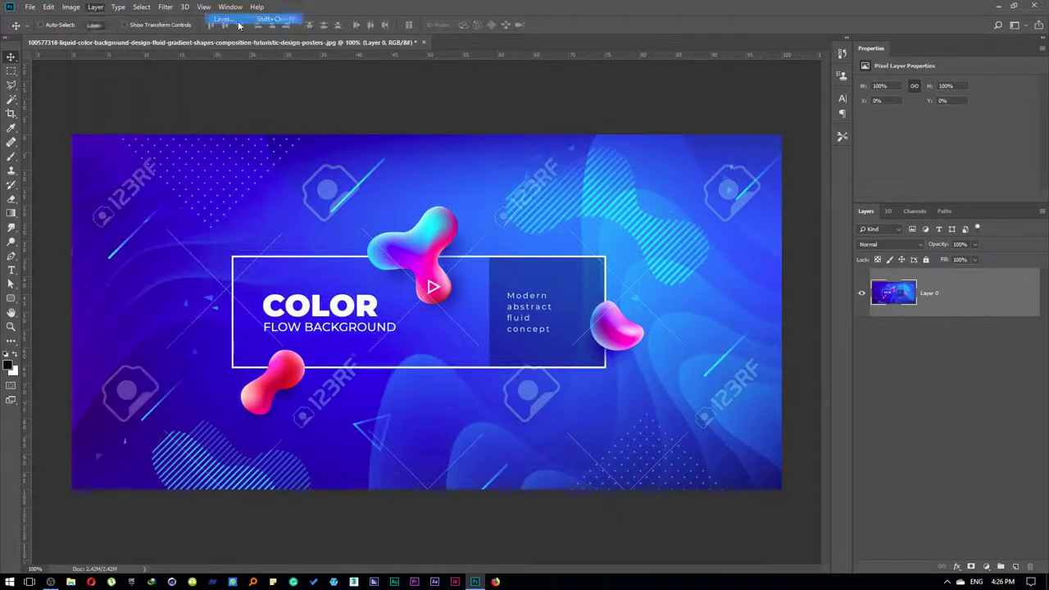
pyautogui.click(601, 175)
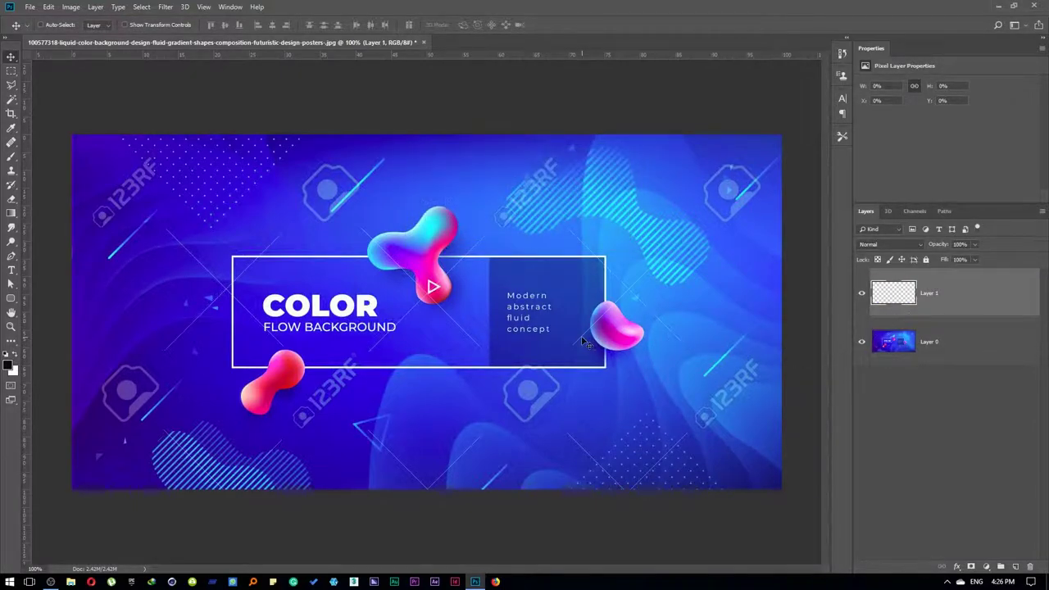
# - Fill Layer 1 with a blue-to-purple preset gradient across the whole canvas
pyautogui.click(11, 215)
pyautogui.rightClick(361, 254)
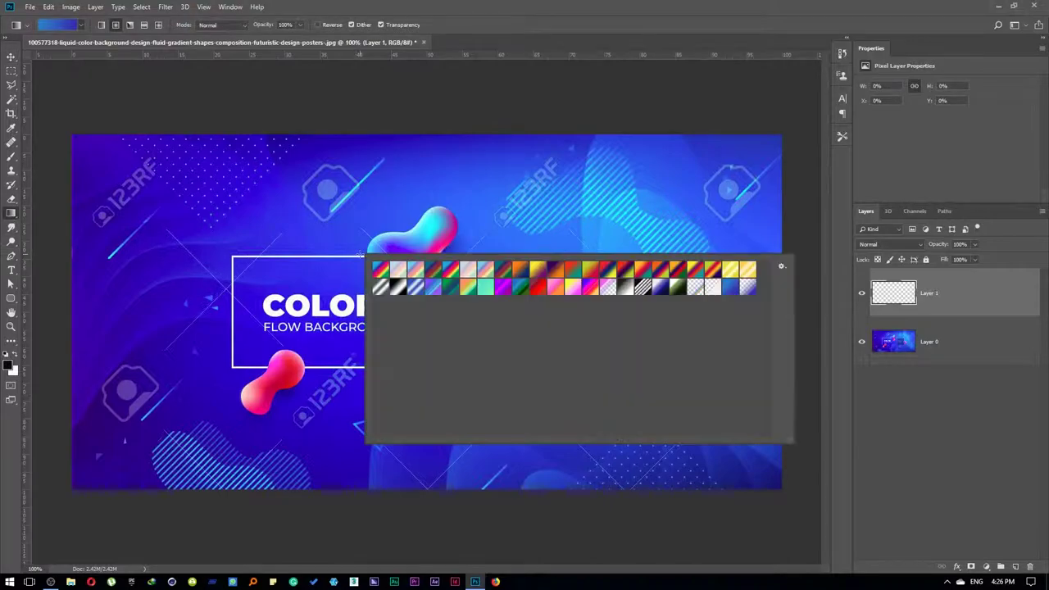
pyautogui.click(781, 267)
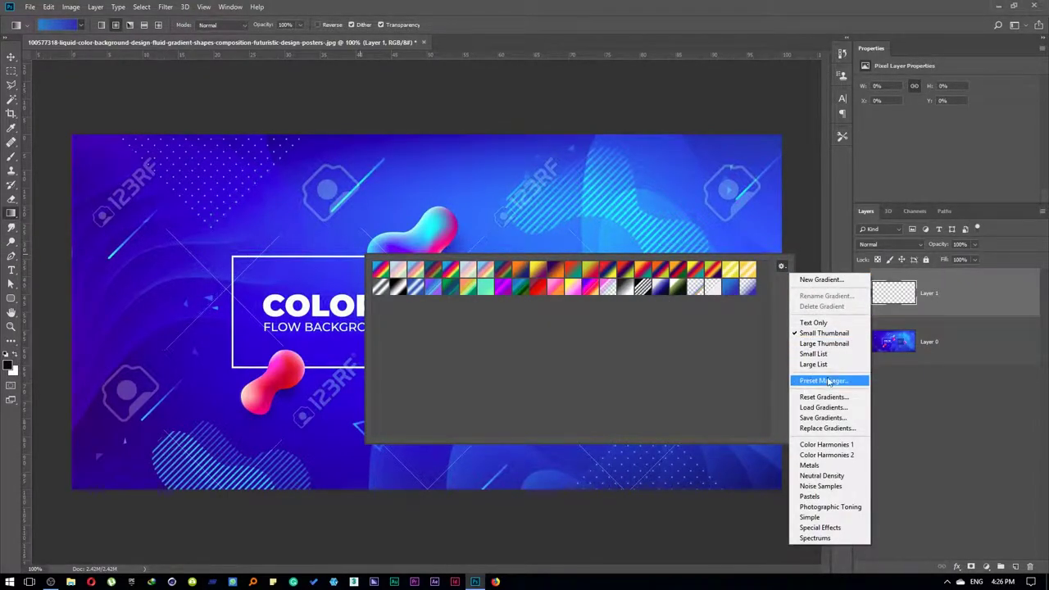
pyautogui.click(824, 344)
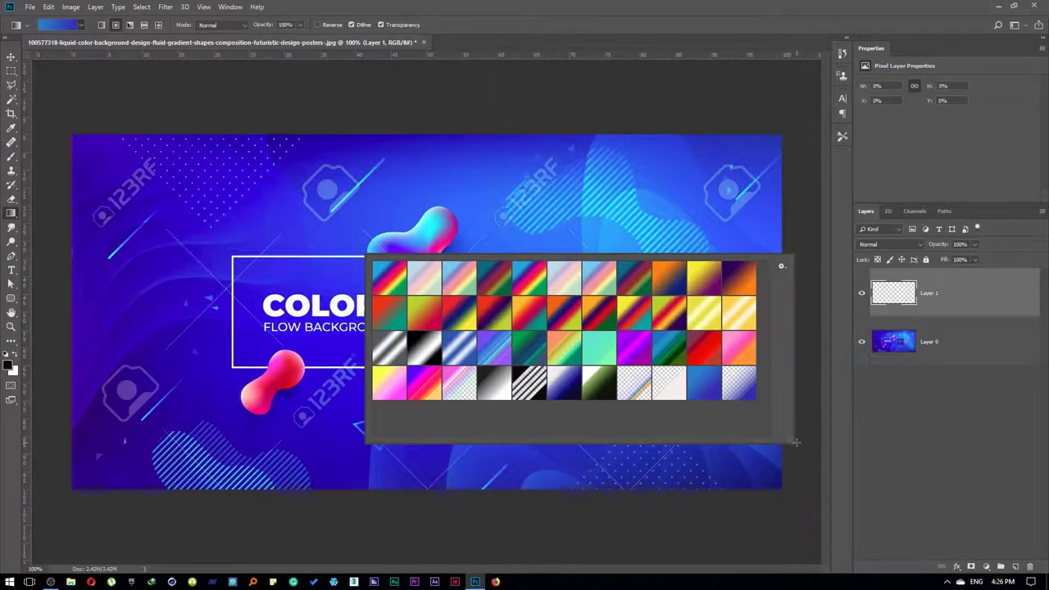
pyautogui.moveTo(791, 439); pyautogui.dragTo(825, 490)
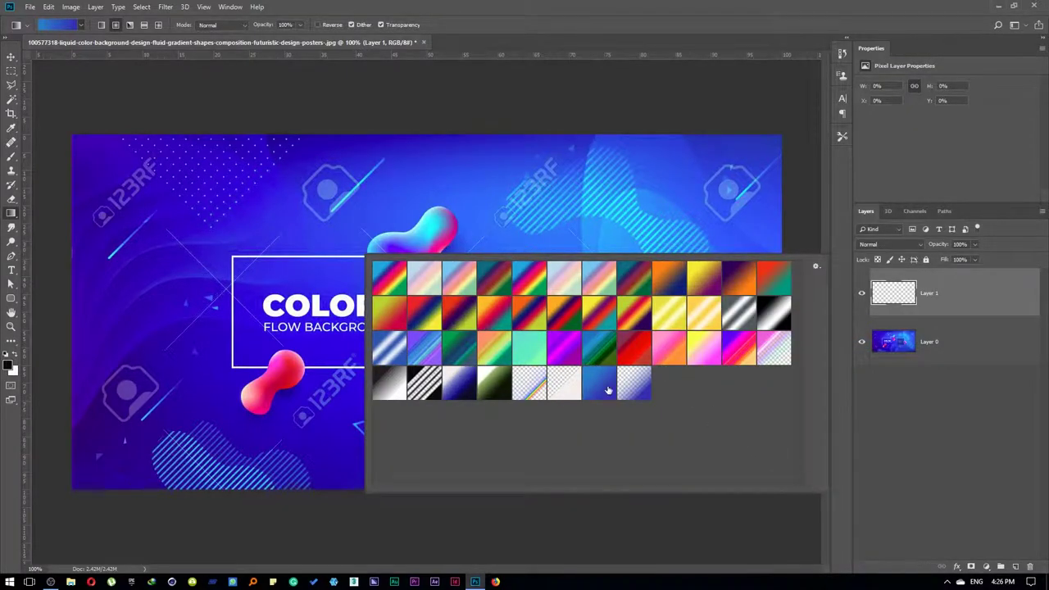
pyautogui.click(620, 124)
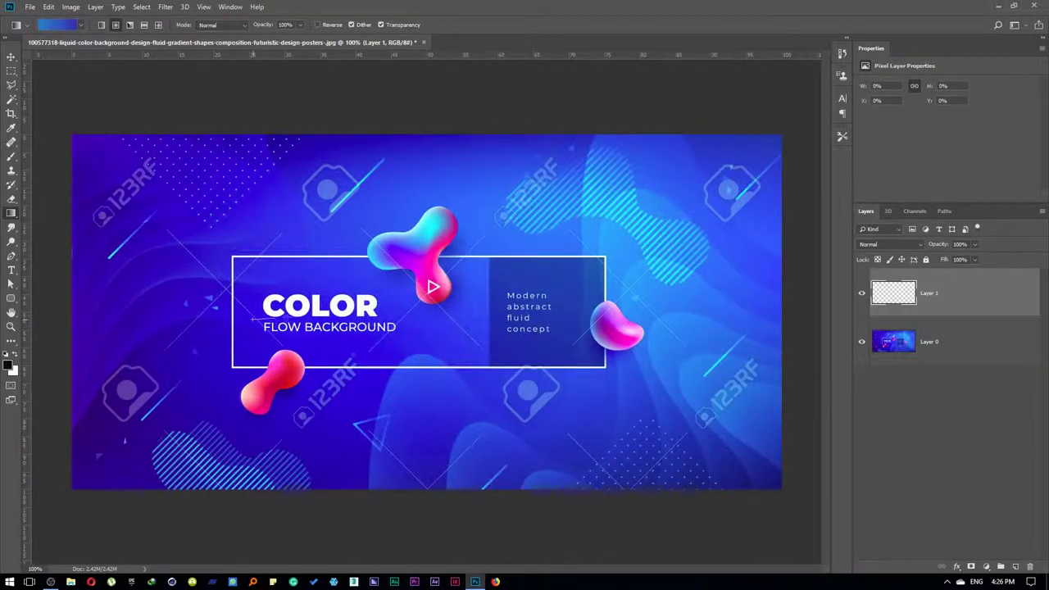
pyautogui.moveTo(735, 318); pyautogui.dragTo(696, 315)
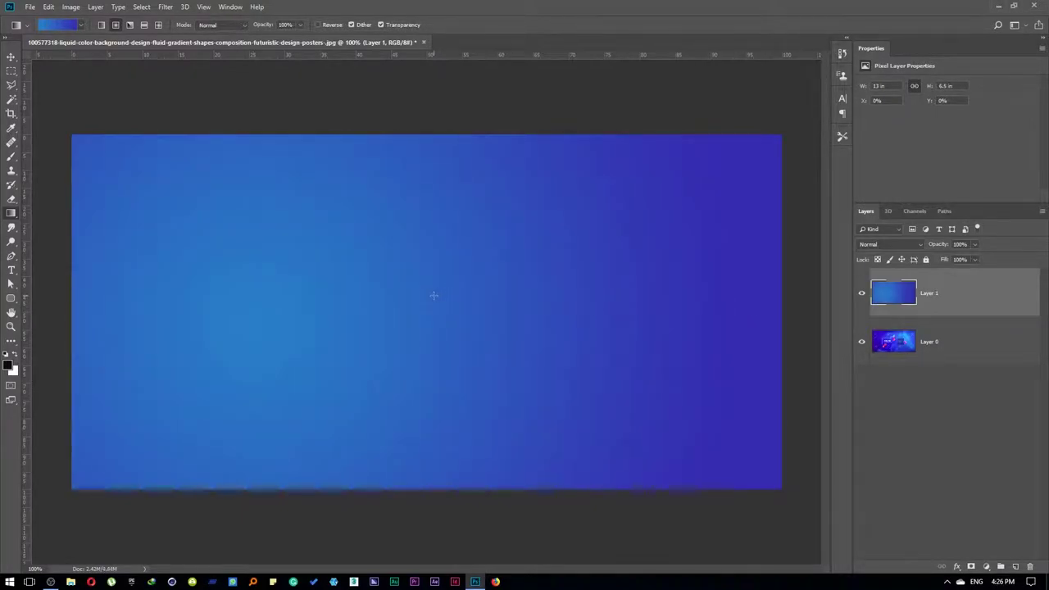
# - Warp the Layer 1 gradient into a curved wave shape
pyautogui.press('v')
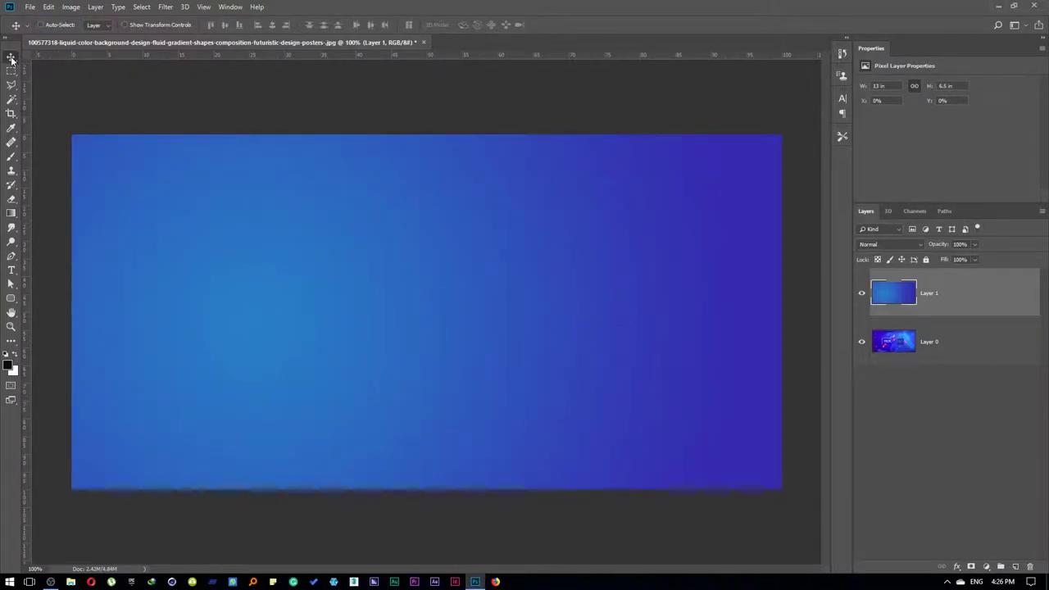
pyautogui.hotkey('ctrl', 't')
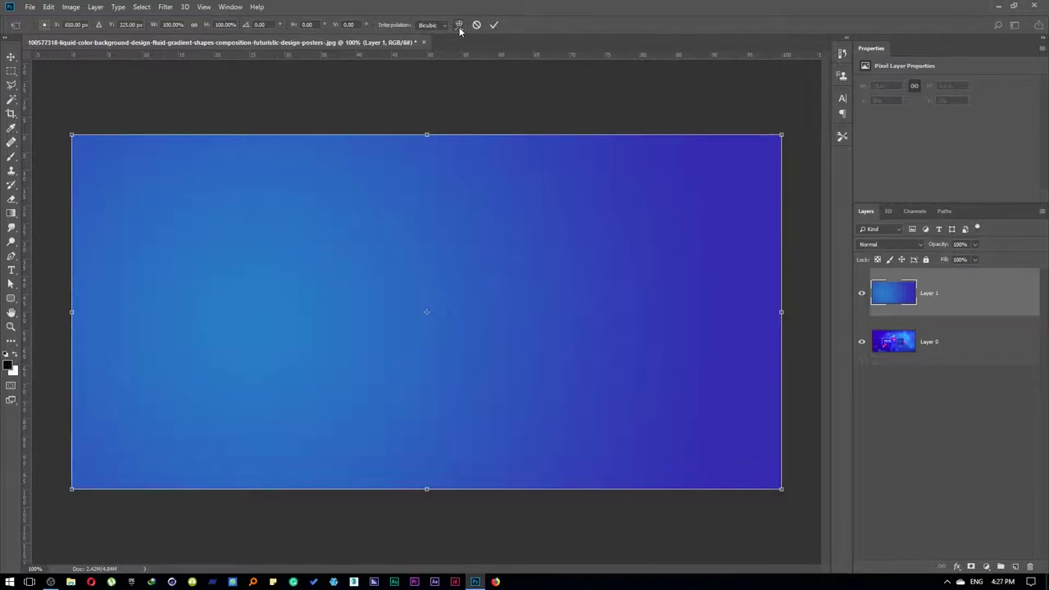
pyautogui.click(459, 26)
pyautogui.moveTo(635, 206)
pyautogui.mouseDown()
pyautogui.moveTo(360, 234)
pyautogui.moveTo(274, 213)
pyautogui.moveTo(240, 405)
pyautogui.moveTo(296, 424)
pyautogui.moveTo(190, 467)
pyautogui.moveTo(262, 545)
pyautogui.mouseUp()
pyautogui.moveTo(154, 148)
pyautogui.mouseDown()
pyautogui.moveTo(145, 137)
pyautogui.moveTo(156, 109)
pyautogui.mouseUp()
pyautogui.moveTo(213, 254); pyautogui.dragTo(147, 237)
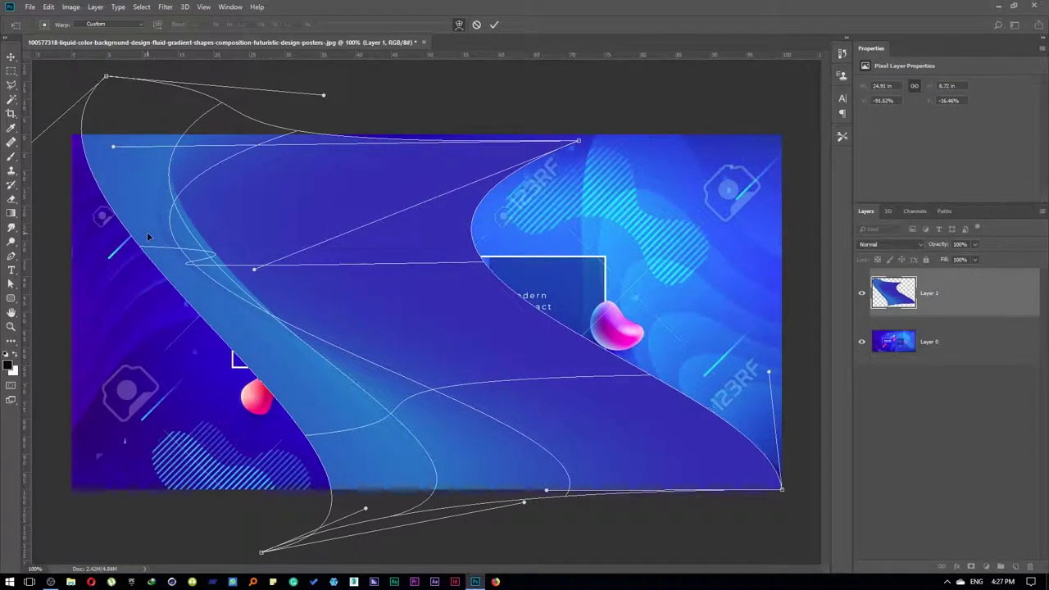
pyautogui.press('Return')
# - Move and scale down the warped wave over the left, then add an empty Layer 2
pyautogui.moveTo(286, 304)
pyautogui.mouseDown()
pyautogui.moveTo(159, 312)
pyautogui.moveTo(233, 316)
pyautogui.mouseUp()
pyautogui.hotkey('ctrl', 't')
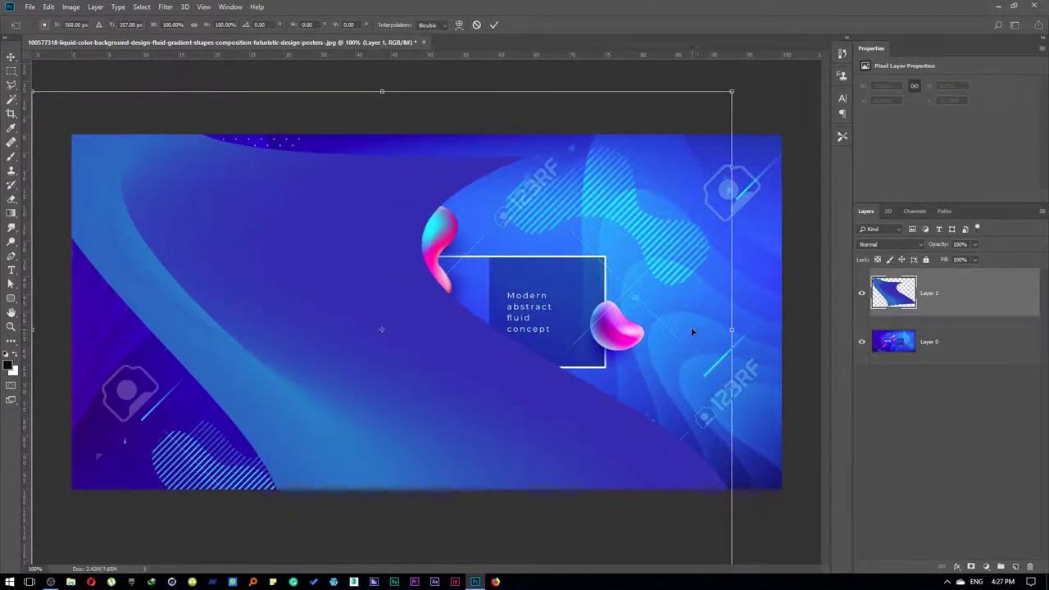
pyautogui.scroll(-3, 691, 331)
pyautogui.moveTo(615, 469); pyautogui.dragTo(536, 434)
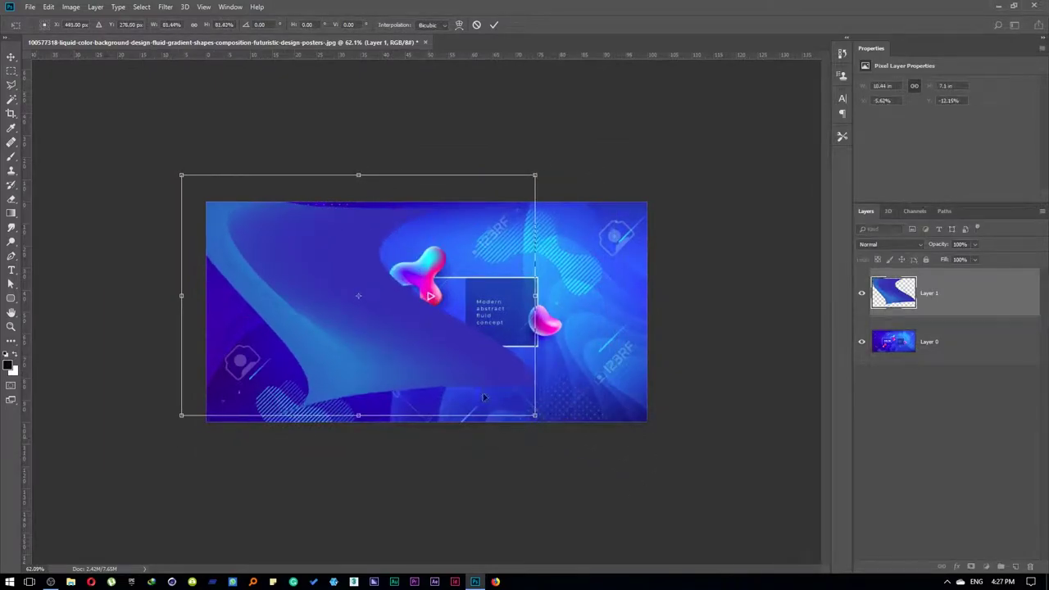
pyautogui.moveTo(444, 381)
pyautogui.mouseDown()
pyautogui.moveTo(450, 403)
pyautogui.moveTo(447, 394)
pyautogui.mouseUp()
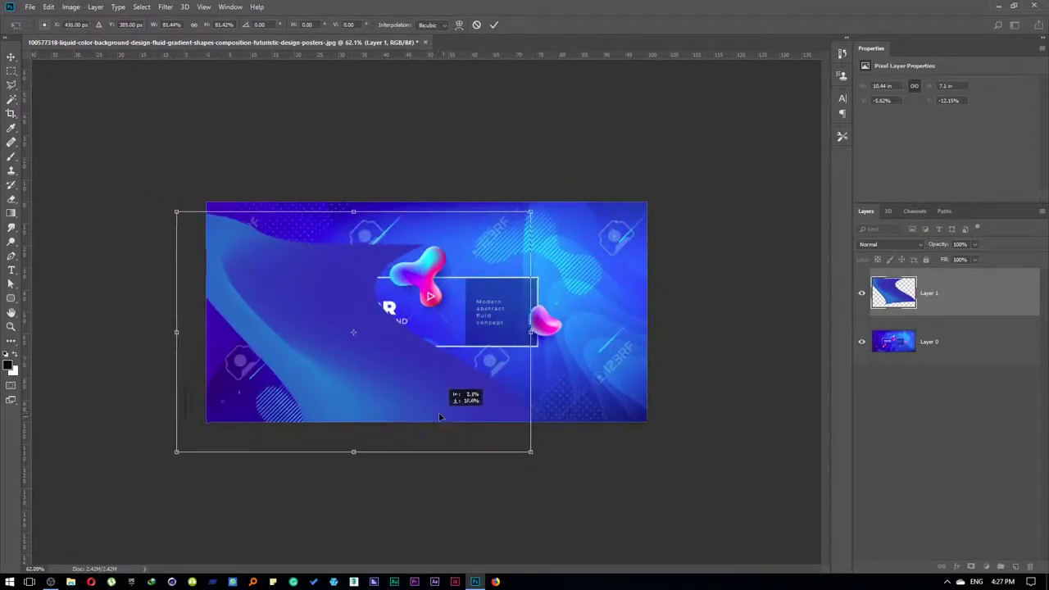
pyautogui.press('Return')
pyautogui.scroll(3, 369, 312)
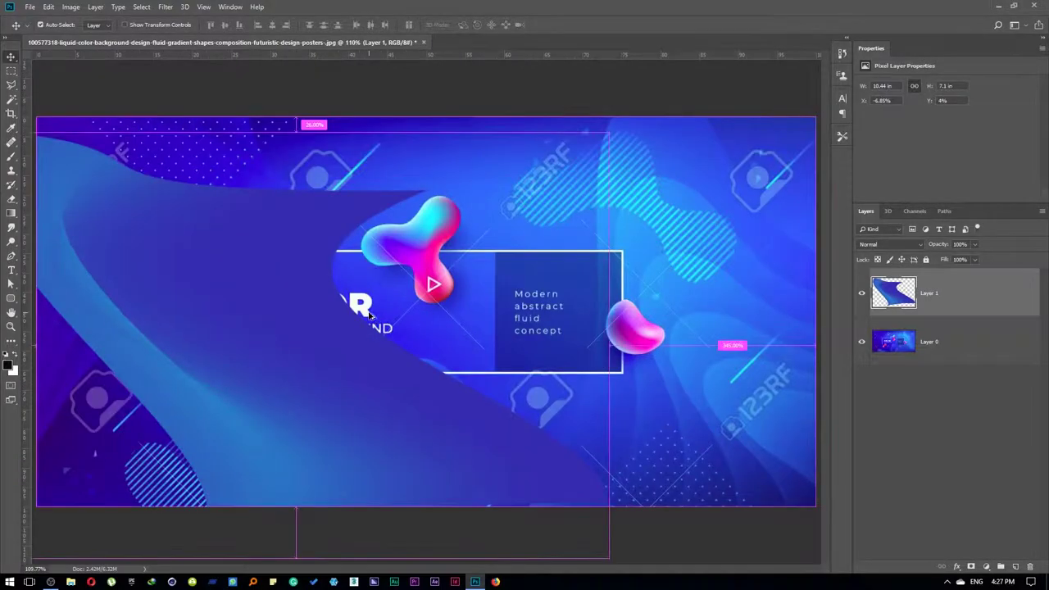
pyautogui.hotkey('ctrl', 'shift', 'alt', 'n')
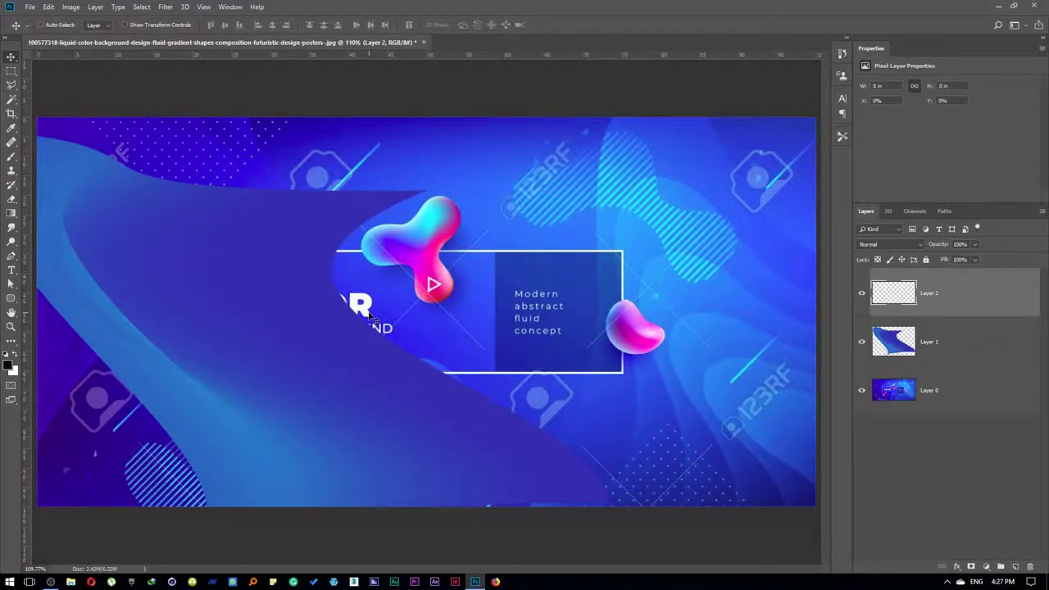
# - Fill Layer 2 with a diagonal blue gradient, darker left to lighter right
pyautogui.press('g')
pyautogui.moveTo(657, 277); pyautogui.dragTo(633, 276)
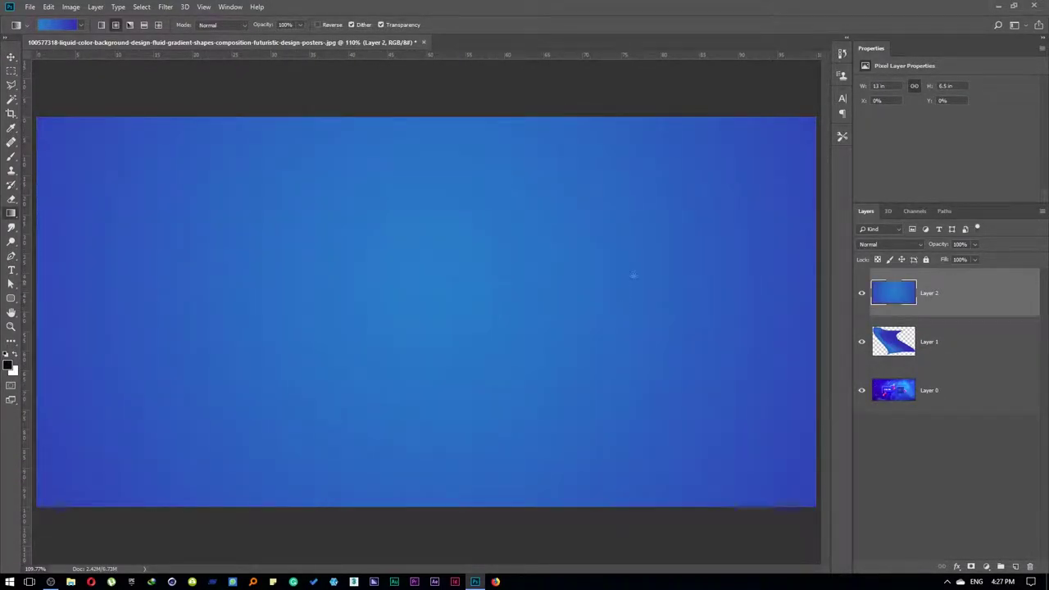
pyautogui.moveTo(809, 117); pyautogui.dragTo(45, 496)
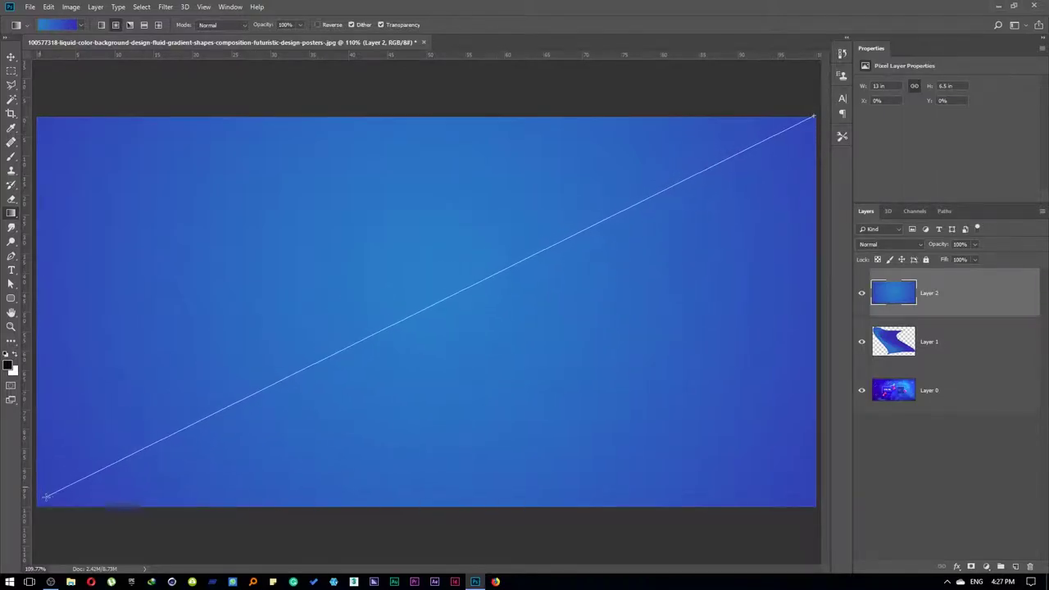
# - Warp the Layer 2 gradient into a second curved swoosh
pyautogui.hotkey('ctrl', 't')
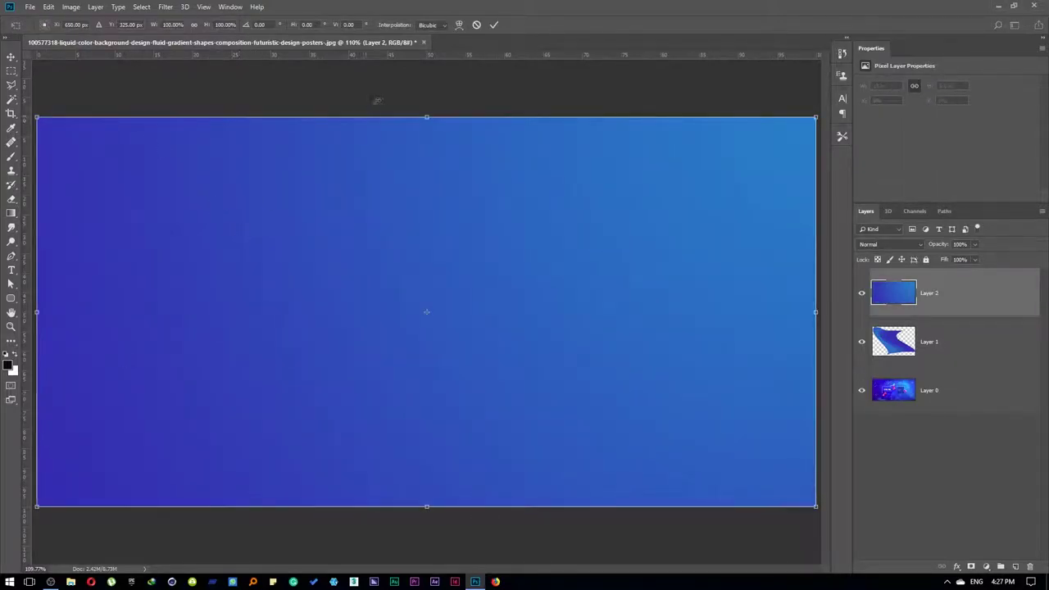
pyautogui.click(459, 25)
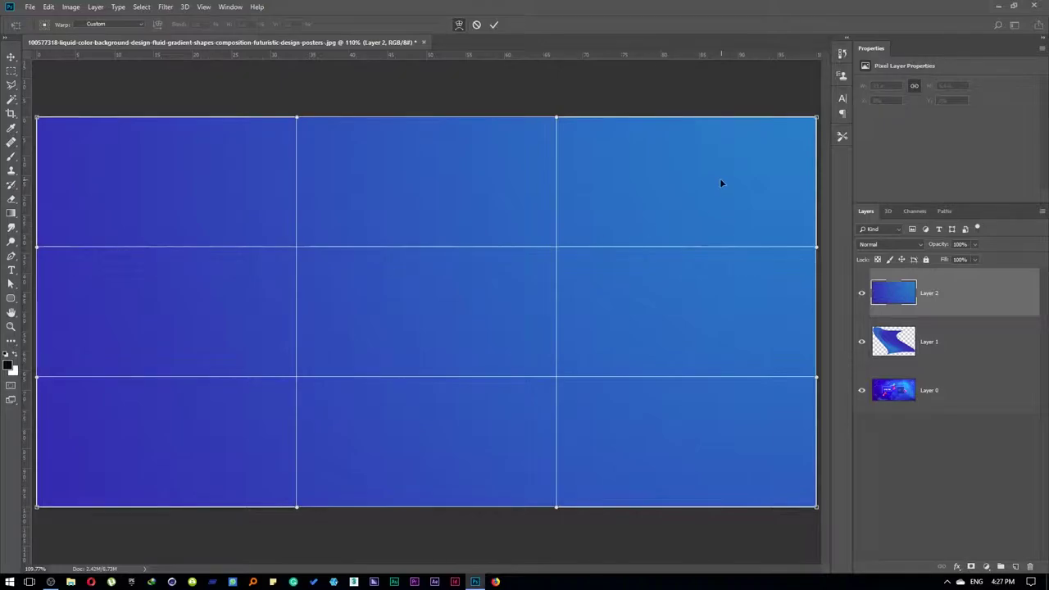
pyautogui.moveTo(721, 183); pyautogui.dragTo(417, 274)
pyautogui.moveTo(229, 421)
pyautogui.mouseDown()
pyautogui.moveTo(247, 264)
pyautogui.moveTo(335, 63)
pyautogui.mouseUp()
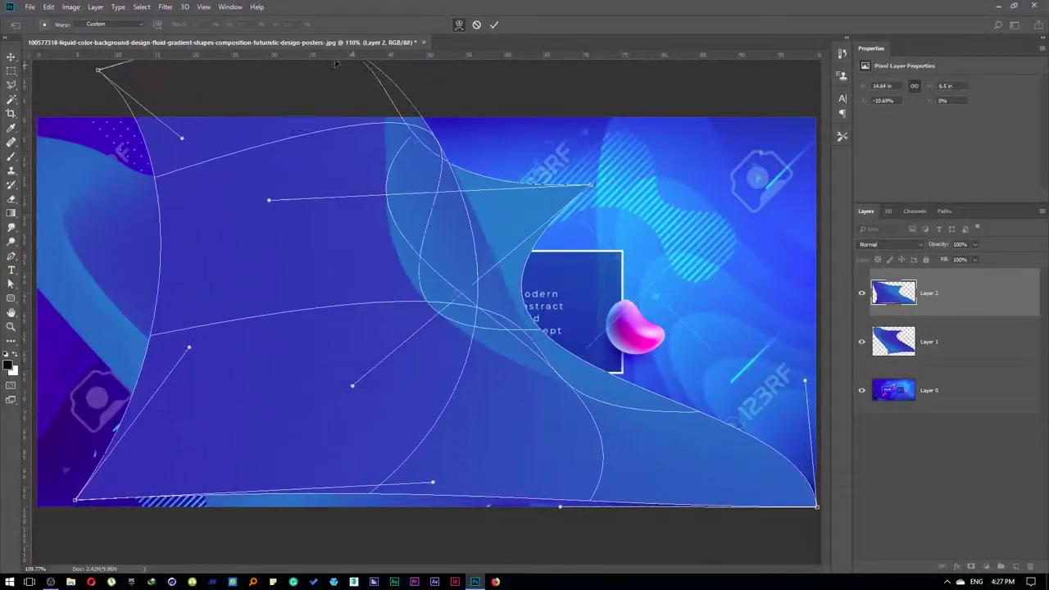
pyautogui.moveTo(511, 189)
pyautogui.mouseDown()
pyautogui.moveTo(683, 454)
pyautogui.moveTo(826, 363)
pyautogui.moveTo(339, 480)
pyautogui.moveTo(187, 359)
pyautogui.moveTo(148, 284)
pyautogui.moveTo(646, 413)
pyautogui.moveTo(698, 310)
pyautogui.mouseUp()
pyautogui.moveTo(620, 149); pyautogui.dragTo(493, 121)
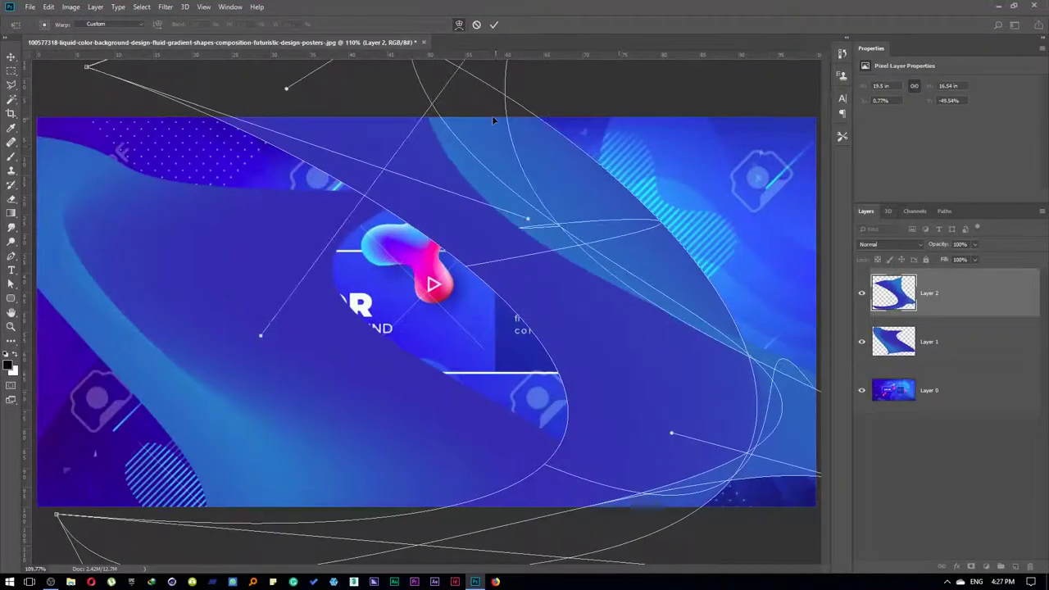
pyautogui.moveTo(577, 257)
pyautogui.mouseDown()
pyautogui.moveTo(614, 301)
pyautogui.moveTo(464, 316)
pyautogui.moveTo(489, 166)
pyautogui.mouseUp()
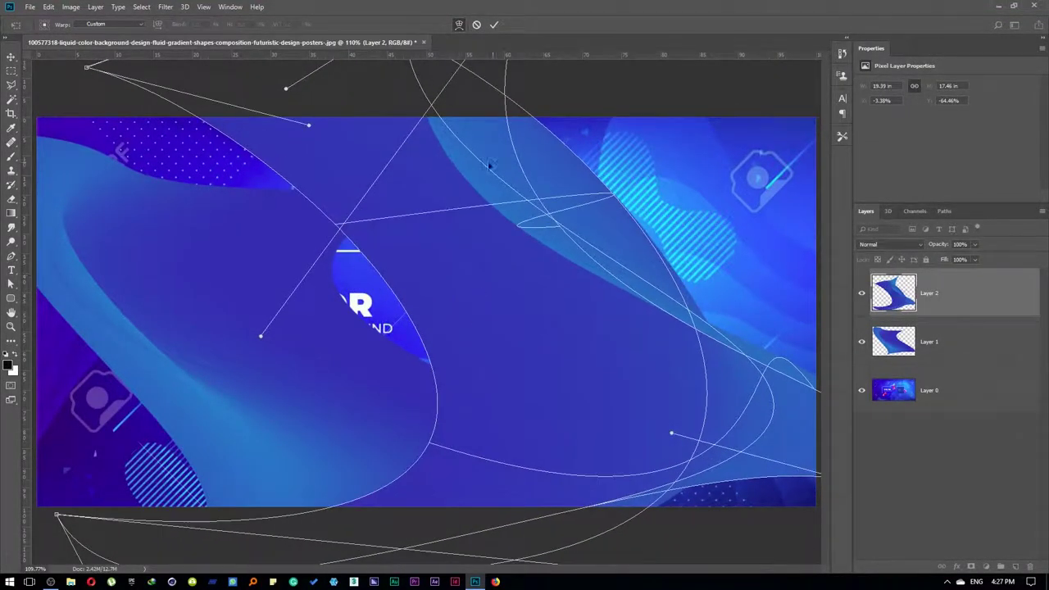
pyautogui.click(494, 26)
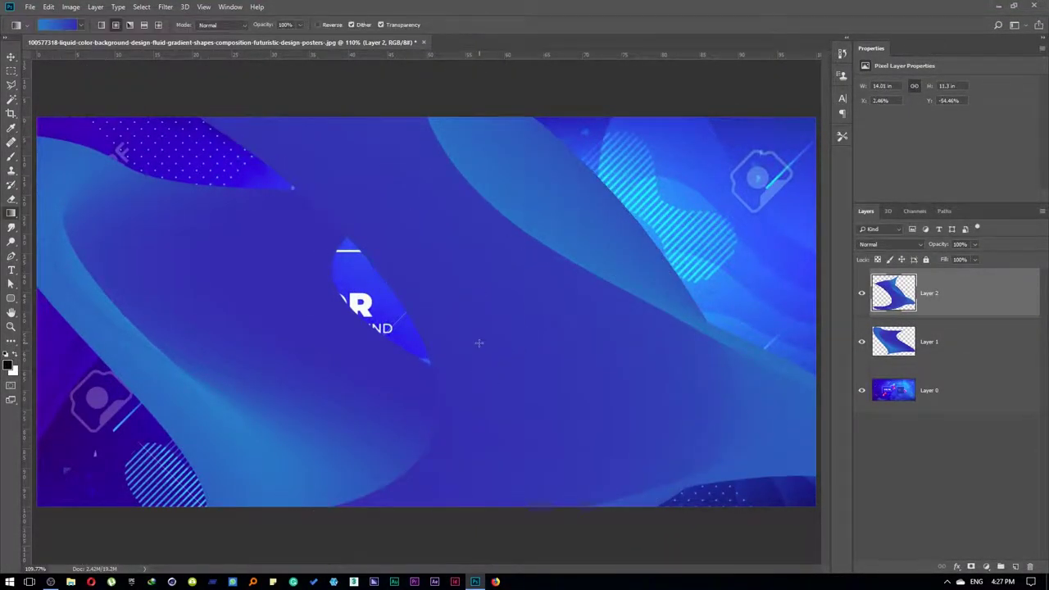
pyautogui.hotkey('ctrl', 'z')
pyautogui.hotkey('ctrl', 'z')
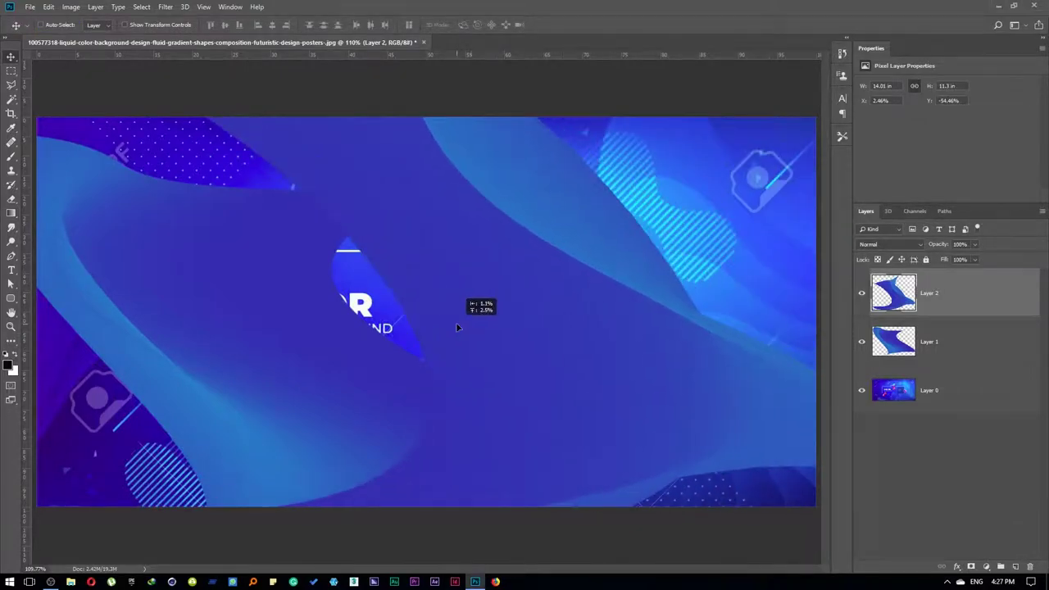
# - Rotate the swoosh roughly upside down and position it across the banner's upper left
pyautogui.hotkey('ctrl', 't')
pyautogui.hotkey('ctrl', '0')
pyautogui.moveTo(737, 300)
pyautogui.mouseDown()
pyautogui.moveTo(628, 421)
pyautogui.moveTo(152, 304)
pyautogui.mouseUp()
pyautogui.moveTo(427, 282)
pyautogui.mouseDown()
pyautogui.moveTo(599, 250)
pyautogui.moveTo(574, 336)
pyautogui.moveTo(610, 275)
pyautogui.moveTo(599, 339)
pyautogui.moveTo(580, 253)
pyautogui.mouseUp()
pyautogui.press('Return')
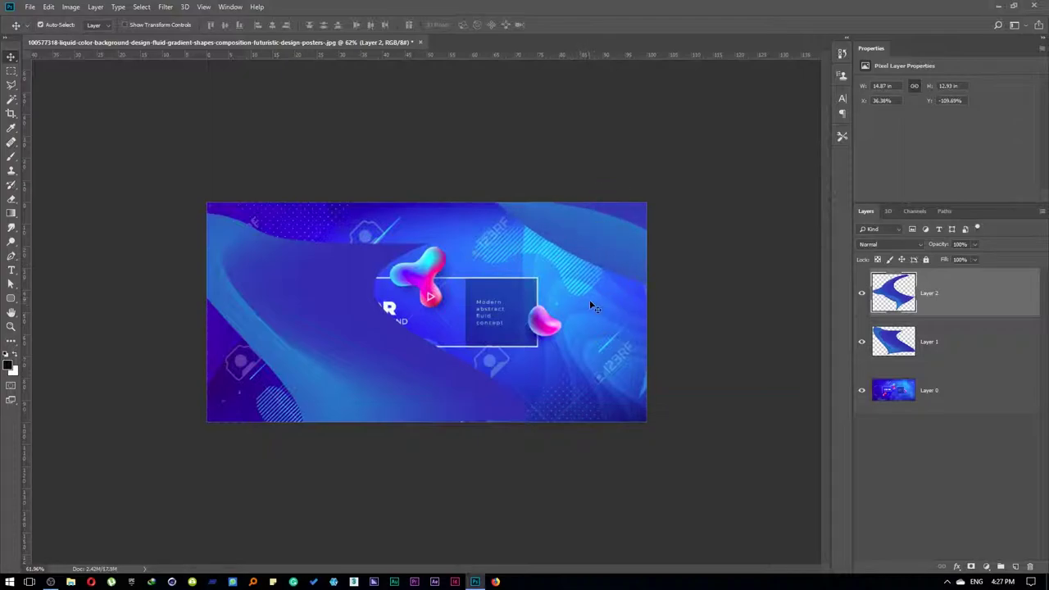
pyautogui.moveTo(592, 306); pyautogui.dragTo(551, 341)
# - Add a new Layer 3 and fill it with a blue gradient
pyautogui.hotkey('ctrl', 'shift', 'alt', 'n')
pyautogui.press('g')
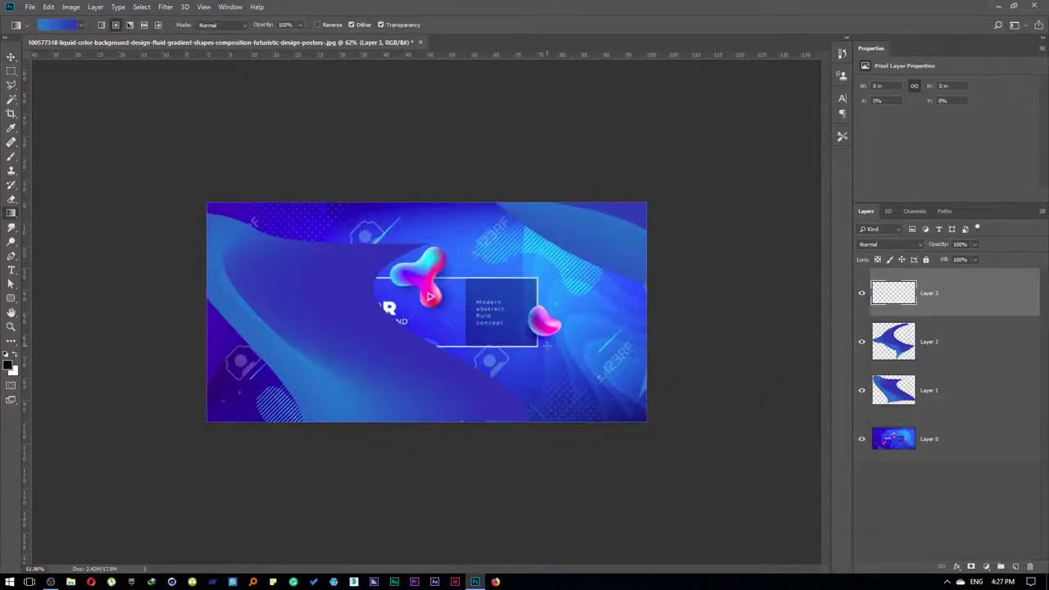
pyautogui.moveTo(767, 296); pyautogui.dragTo(770, 290)
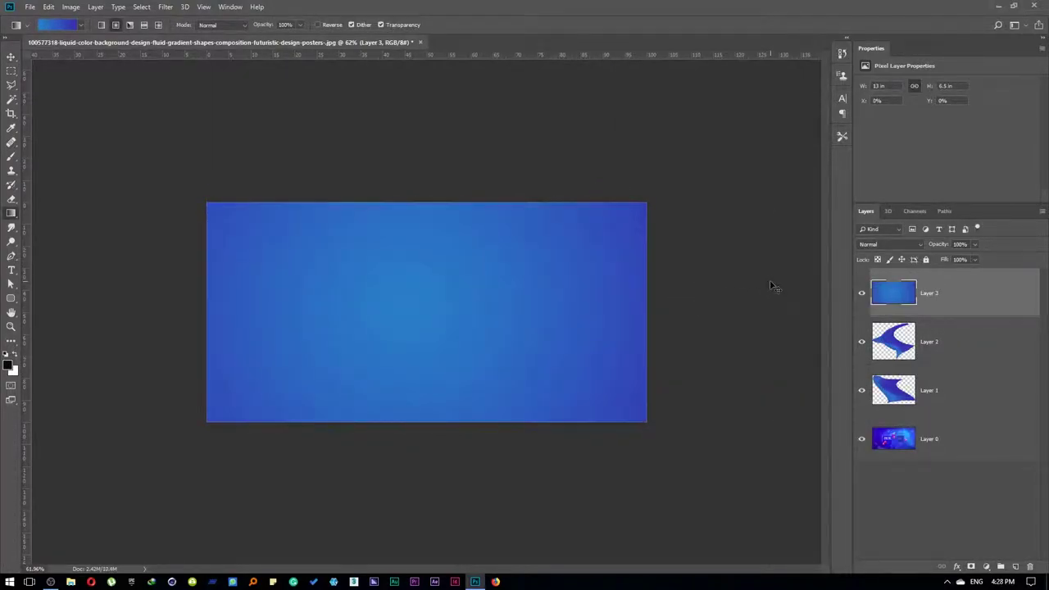
# - Warp the Layer 3 gradient into a diagonal curved band and shift it right
pyautogui.hotkey('ctrl', 't')
pyautogui.click(459, 24)
pyautogui.moveTo(583, 276); pyautogui.dragTo(415, 326)
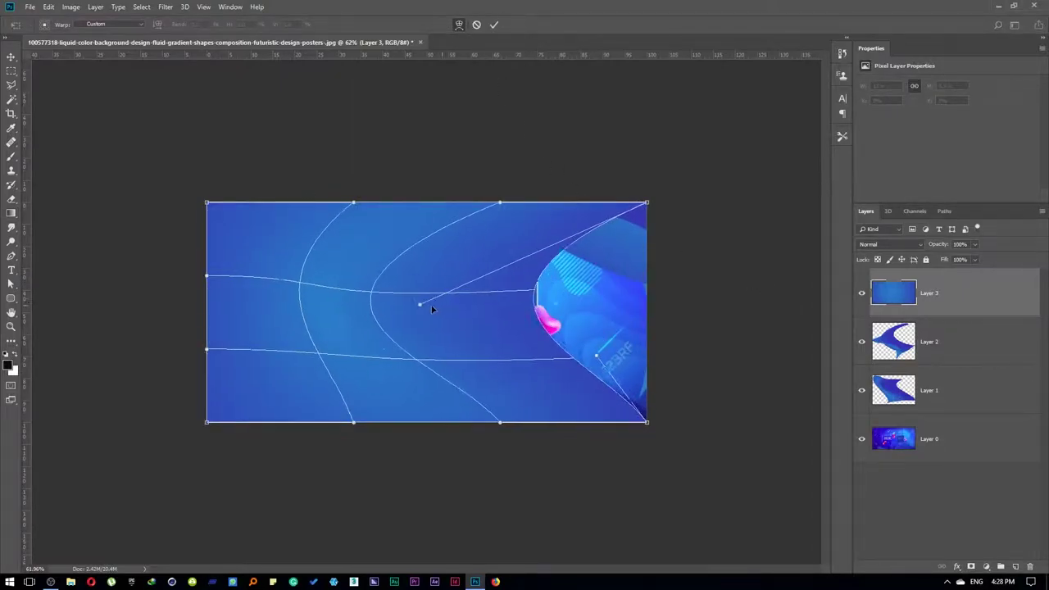
pyautogui.moveTo(647, 202); pyautogui.dragTo(530, 177)
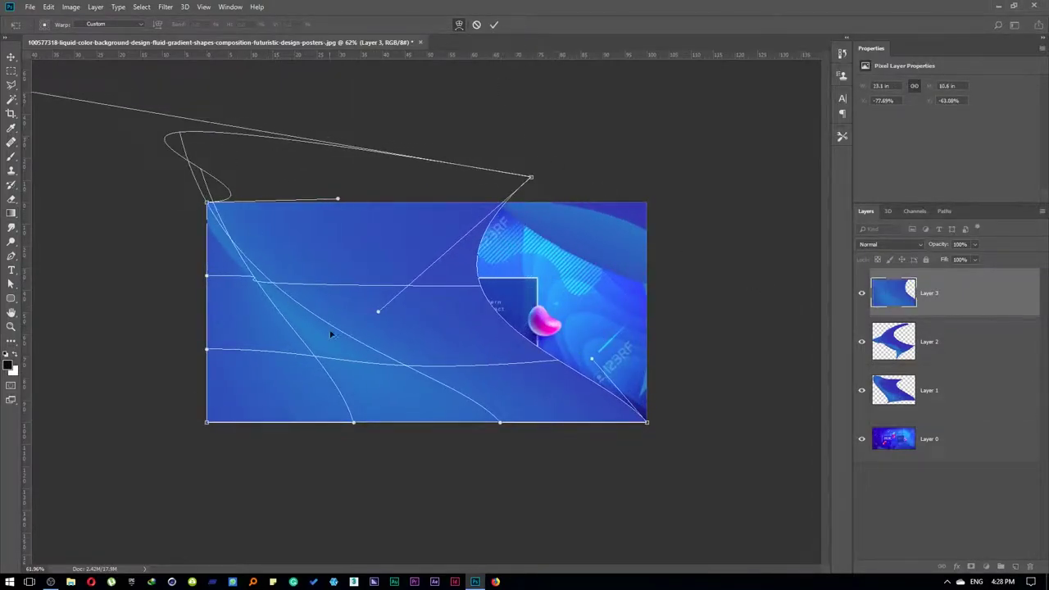
pyautogui.moveTo(499, 422); pyautogui.dragTo(675, 464)
pyautogui.moveTo(508, 363); pyautogui.dragTo(252, 442)
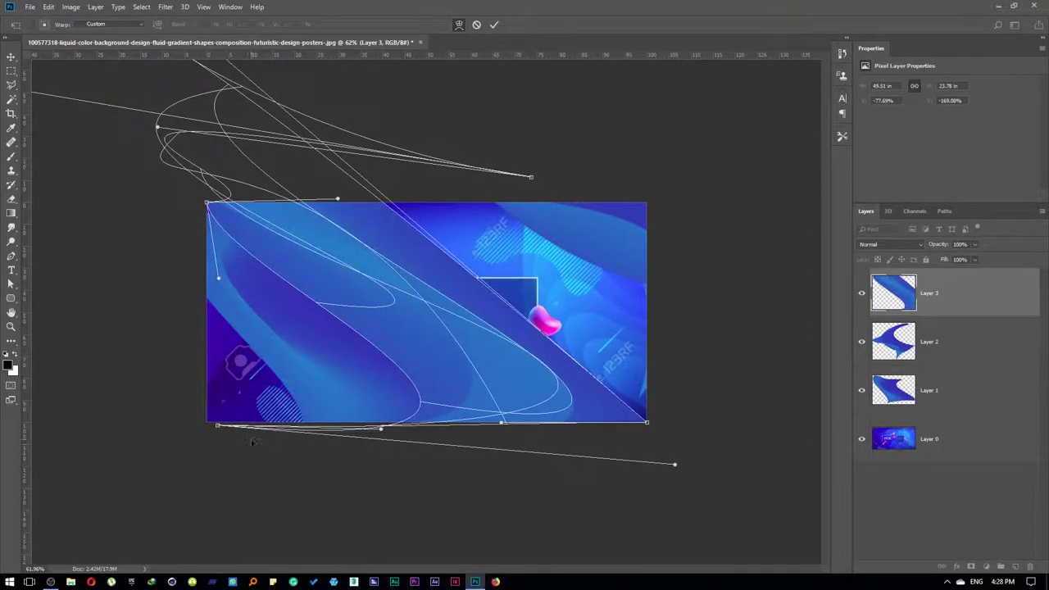
pyautogui.moveTo(394, 335)
pyautogui.mouseDown()
pyautogui.moveTo(220, 332)
pyautogui.moveTo(294, 323)
pyautogui.mouseUp()
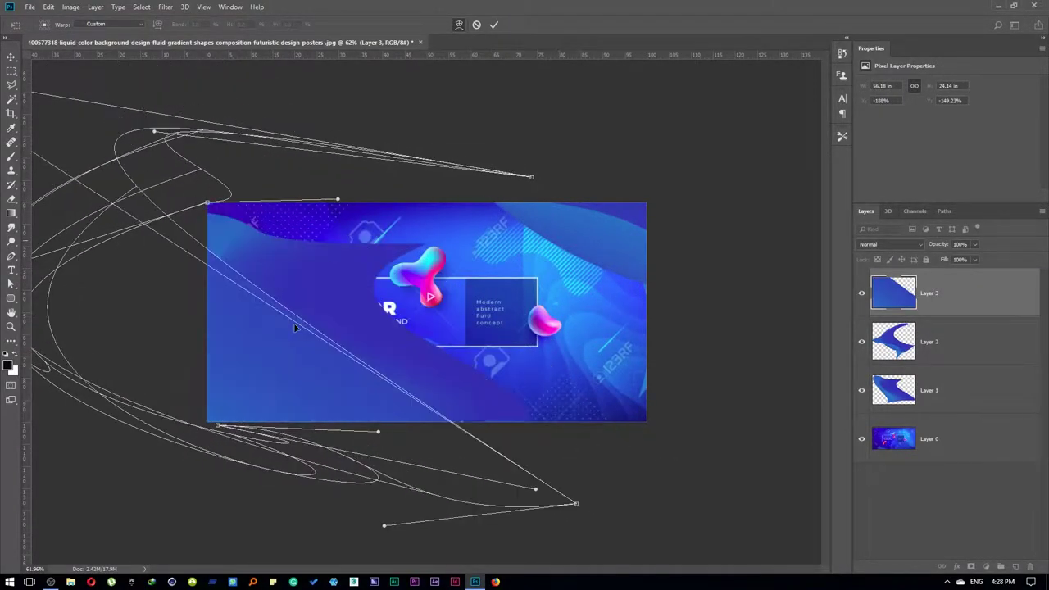
pyautogui.moveTo(308, 382); pyautogui.dragTo(146, 325)
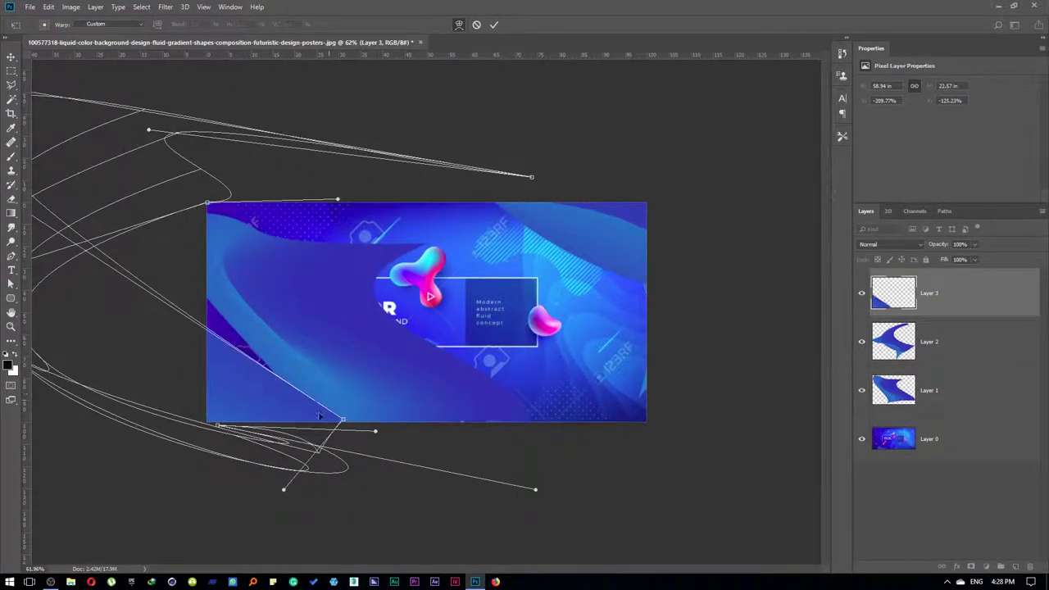
pyautogui.press('Return')
pyautogui.press('v')
pyautogui.moveTo(328, 370)
pyautogui.mouseDown()
pyautogui.moveTo(645, 318)
pyautogui.moveTo(322, 326)
pyautogui.mouseUp()
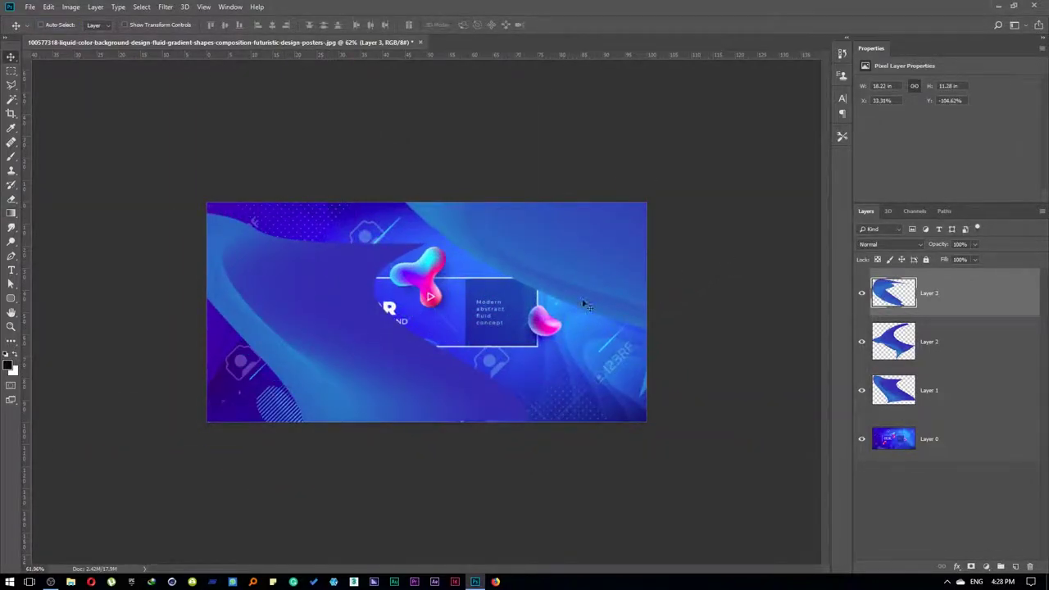
# - Select Layer 1, fit the banner to the window, and set up a soft round brush
pyautogui.click(322, 326)
pyautogui.rightClick(322, 319)
pyautogui.click(344, 321)
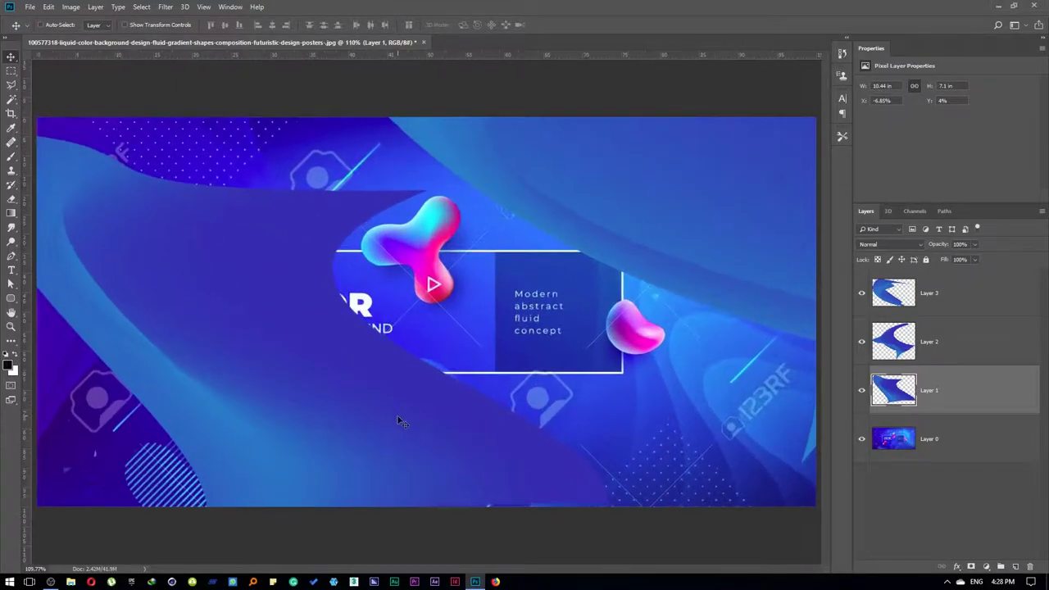
pyautogui.press('b')
pyautogui.rightClick(333, 330)
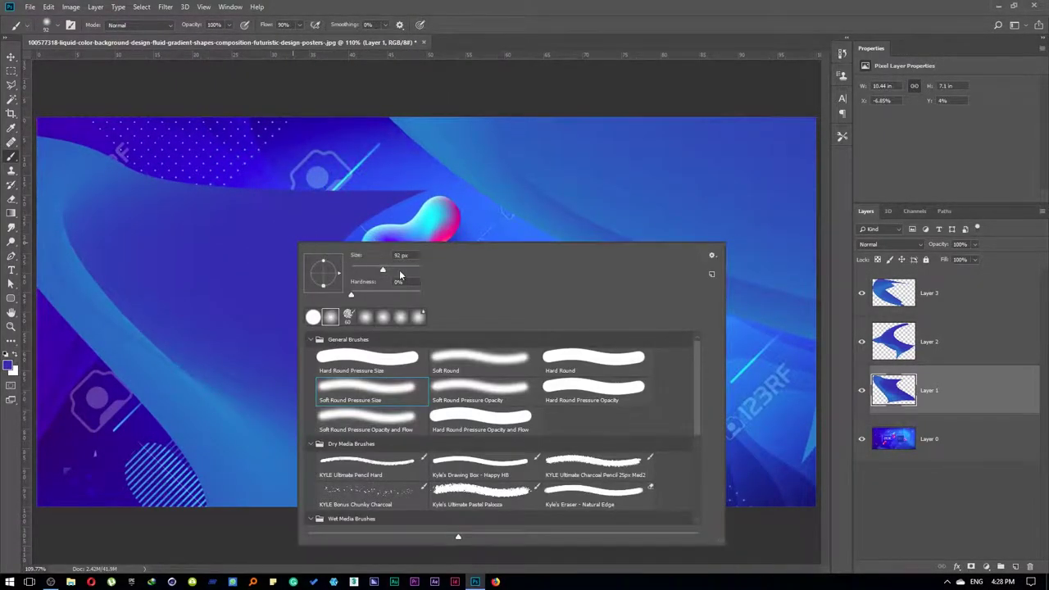
pyautogui.press('Return')
# - Paint blue over the headline text, Modern abstract fluid concept box, blobs and camera icon
pyautogui.moveTo(299, 235); pyautogui.dragTo(604, 445)
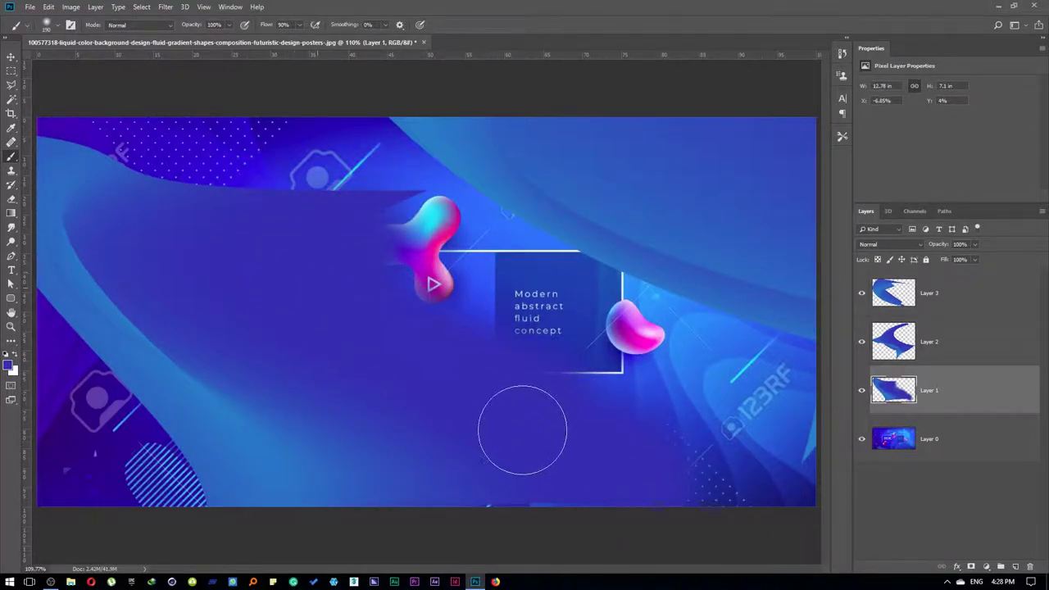
pyautogui.moveTo(522, 429)
pyautogui.mouseDown()
pyautogui.moveTo(480, 264)
pyautogui.moveTo(709, 297)
pyautogui.moveTo(890, 410)
pyautogui.mouseUp()
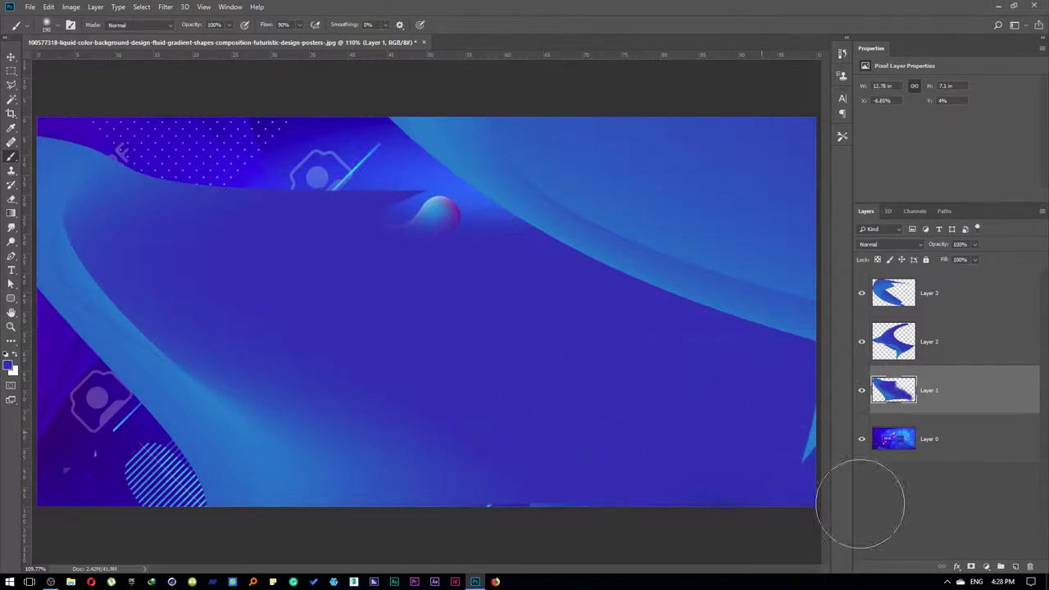
pyautogui.moveTo(481, 313)
pyautogui.mouseDown()
pyautogui.moveTo(423, 210)
pyautogui.moveTo(281, 93)
pyautogui.moveTo(253, 159)
pyautogui.moveTo(65, 99)
pyautogui.moveTo(159, 138)
pyautogui.mouseUp()
pyautogui.moveTo(381, 152); pyautogui.dragTo(310, 375)
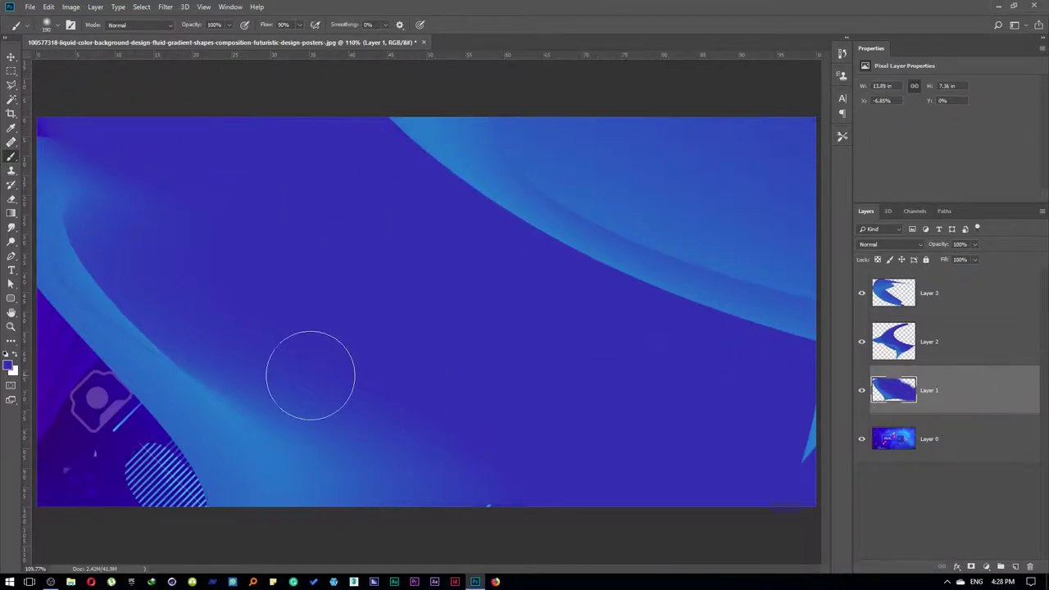
# - Sample a lighter blue and cover the bottom-left camera icon, stripes and bottom edge
pyautogui.keyDown('alt'); pyautogui.click(187, 412); pyautogui.keyUp('alt')
pyautogui.moveTo(211, 503); pyautogui.dragTo(66, 355)
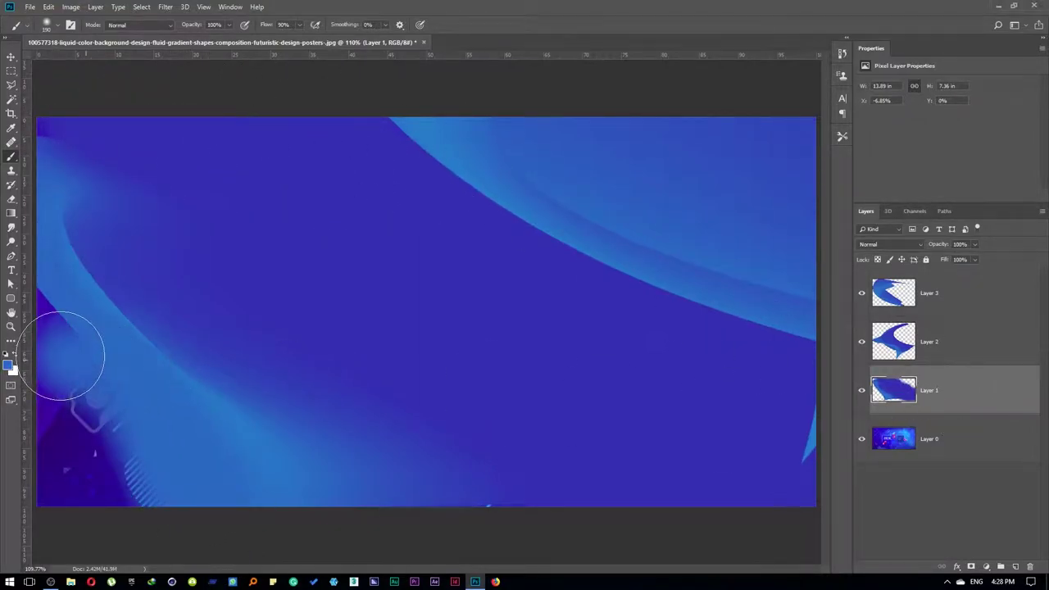
pyautogui.hotkey('ctrl', 'z')
pyautogui.keyDown('alt'); pyautogui.click(180, 421); pyautogui.keyUp('alt')
pyautogui.moveTo(180, 459)
pyautogui.mouseDown()
pyautogui.moveTo(158, 473)
pyautogui.moveTo(8, 279)
pyautogui.mouseUp()
pyautogui.moveTo(41, 349); pyautogui.dragTo(172, 463)
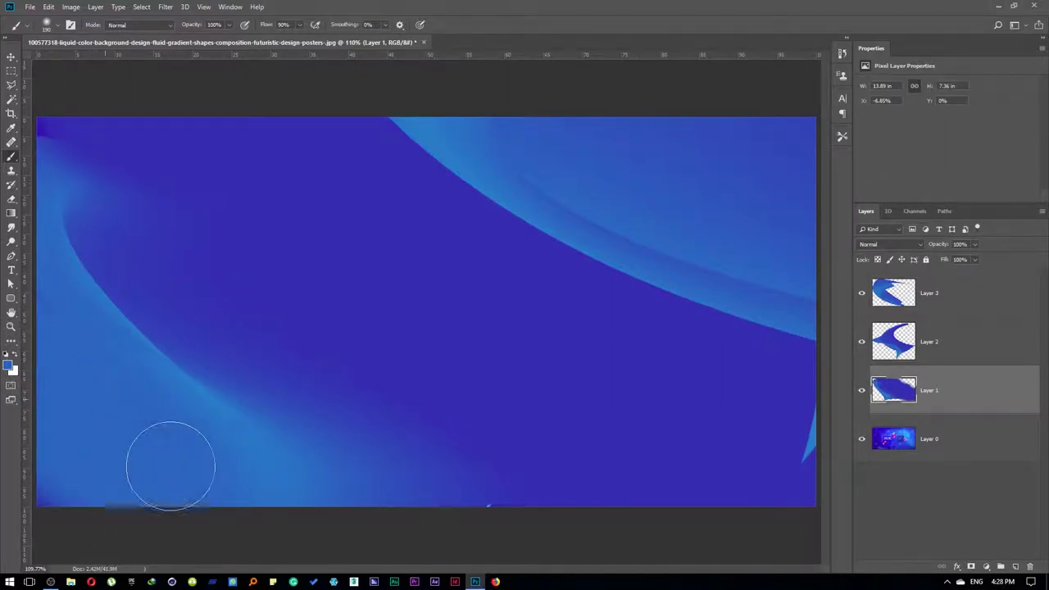
pyautogui.moveTo(444, 530); pyautogui.dragTo(379, 533)
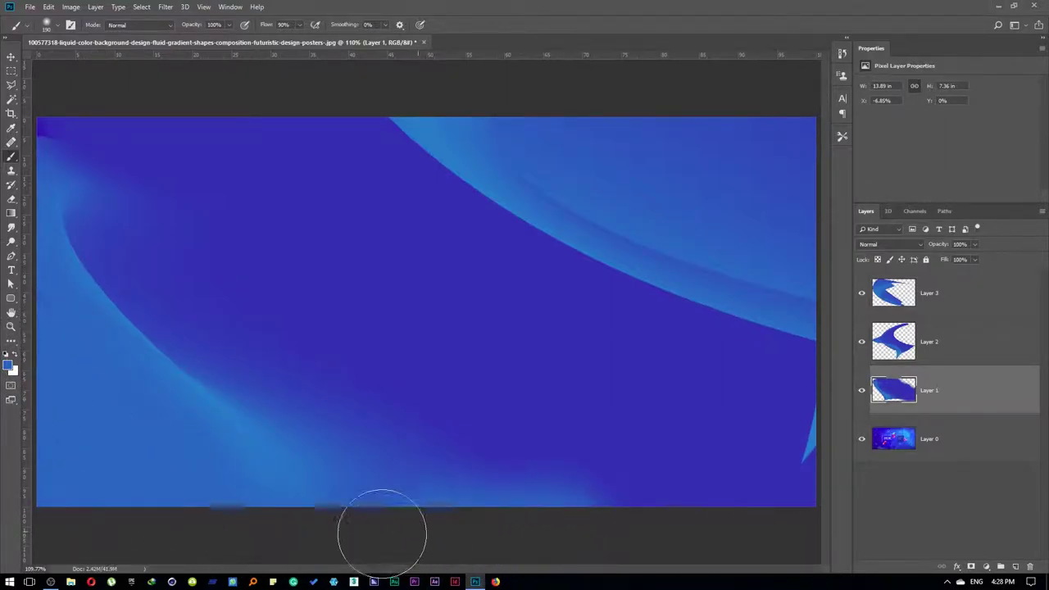
# - Sample the dark blue and blend it over the lower patch and lower-right area
pyautogui.keyDown('alt'); pyautogui.click(590, 416); pyautogui.keyUp('alt')
pyautogui.moveTo(418, 396)
pyautogui.mouseDown()
pyautogui.moveTo(585, 457)
pyautogui.moveTo(568, 449)
pyautogui.mouseUp()
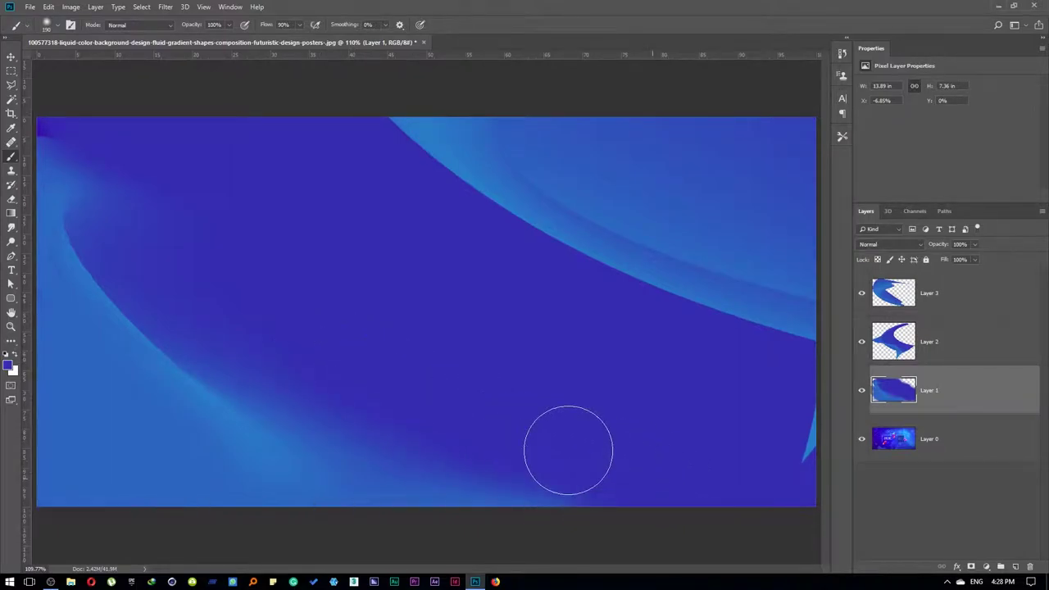
pyautogui.moveTo(625, 388); pyautogui.dragTo(785, 459)
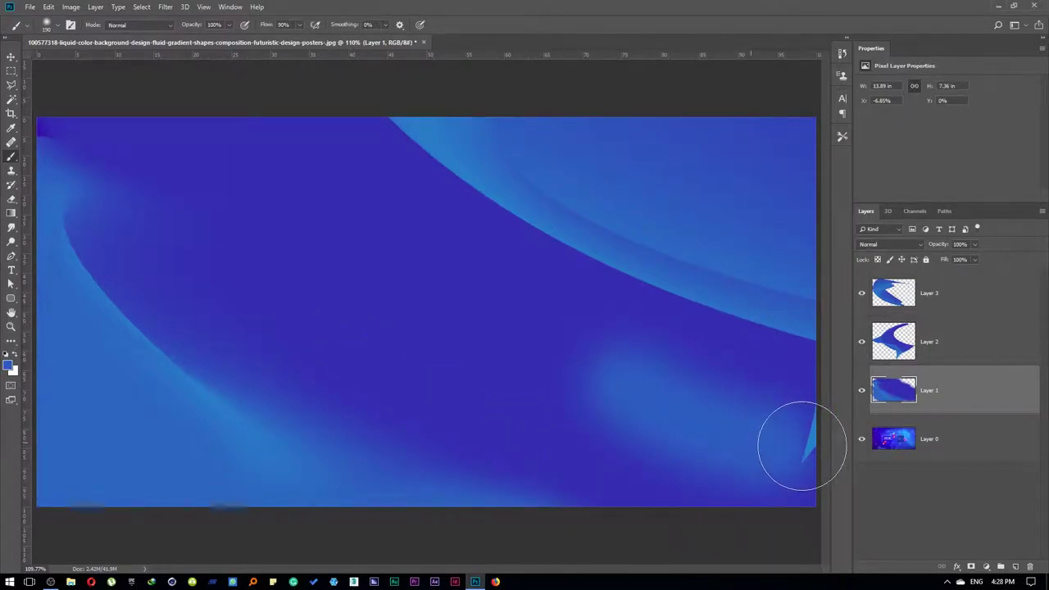
# - Select Layer 2, switch to the eraser, and toggle Layer 3's visibility to check it
pyautogui.click(894, 345)
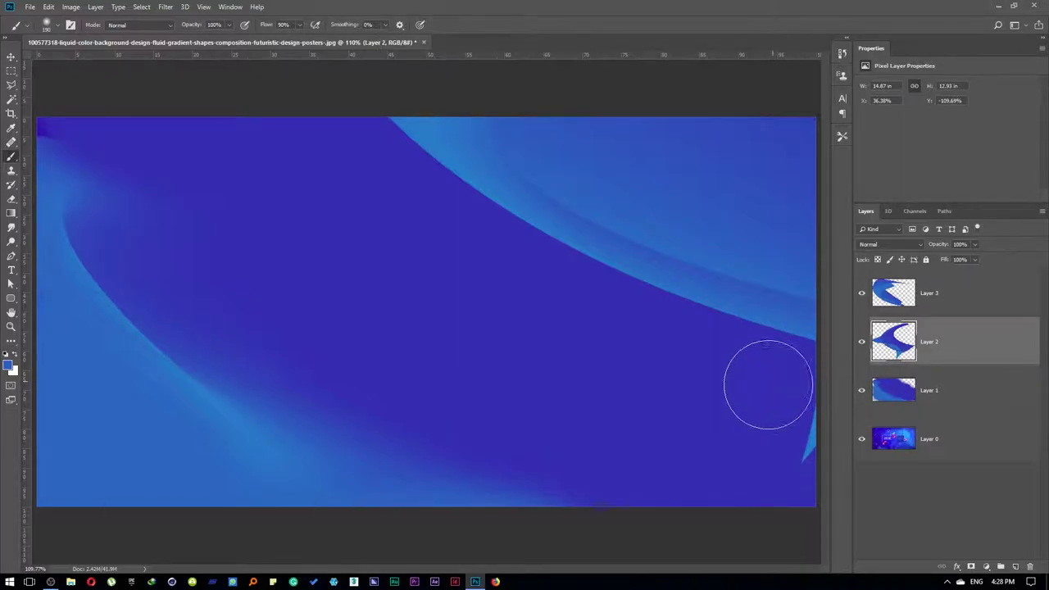
pyautogui.press('r')
pyautogui.press('e')
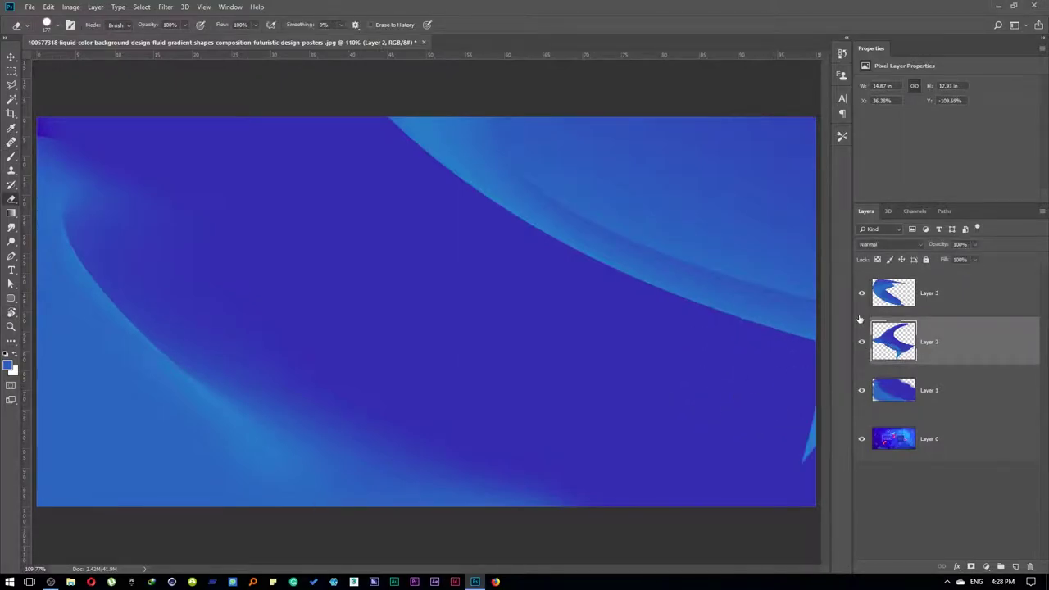
pyautogui.click(861, 292)
pyautogui.press('r')
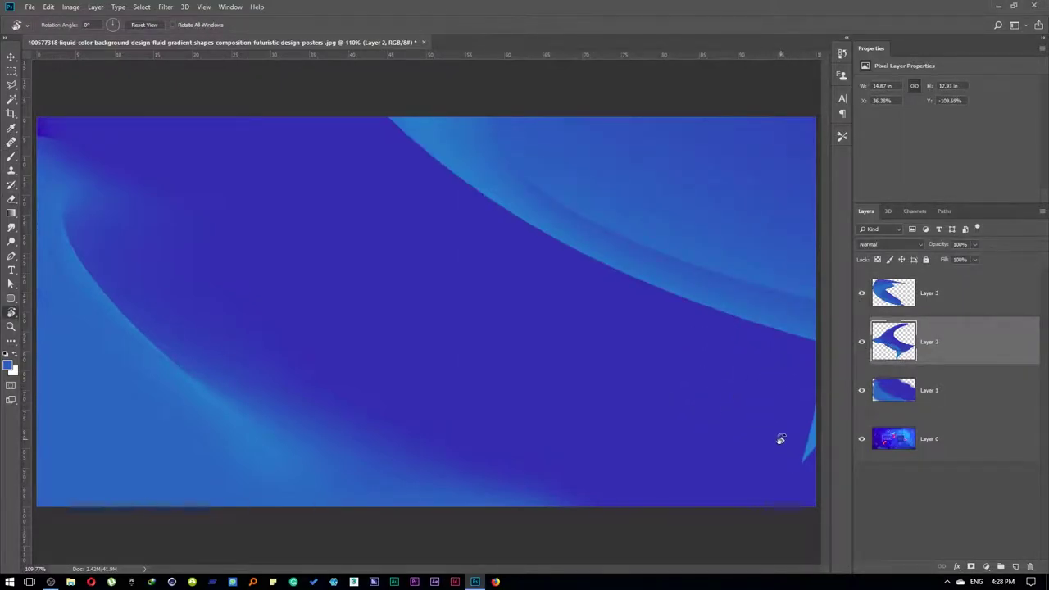
pyautogui.press('e')
pyautogui.scroll(-2, 375, 300)
pyautogui.rightClick(371, 277)
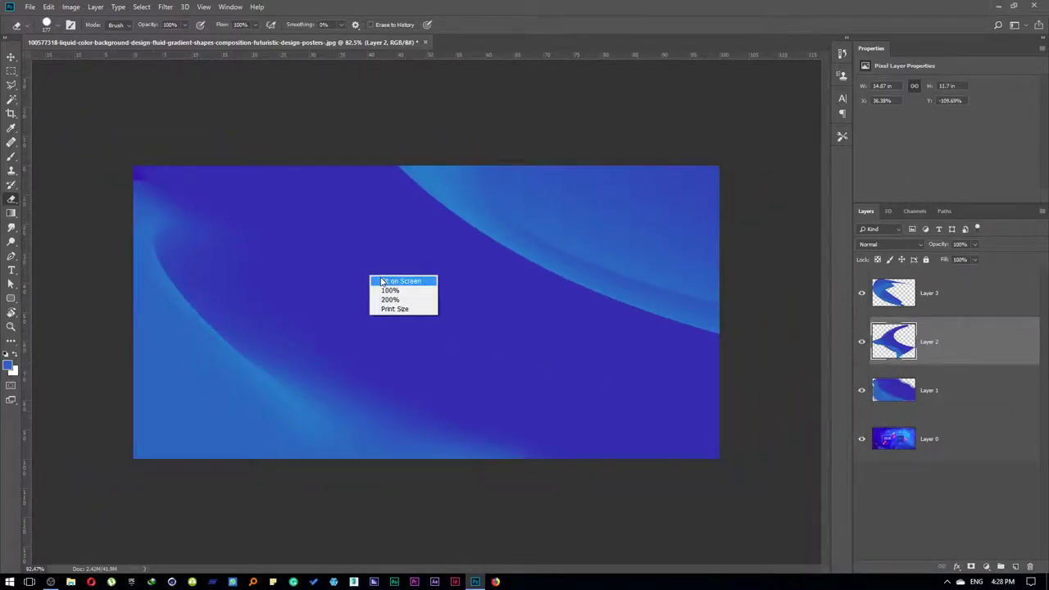
pyautogui.click(382, 281)
# - Select Layers 1, 2 and 3 together and apply a free transform to them
pyautogui.press('v')
pyautogui.click(519, 380)
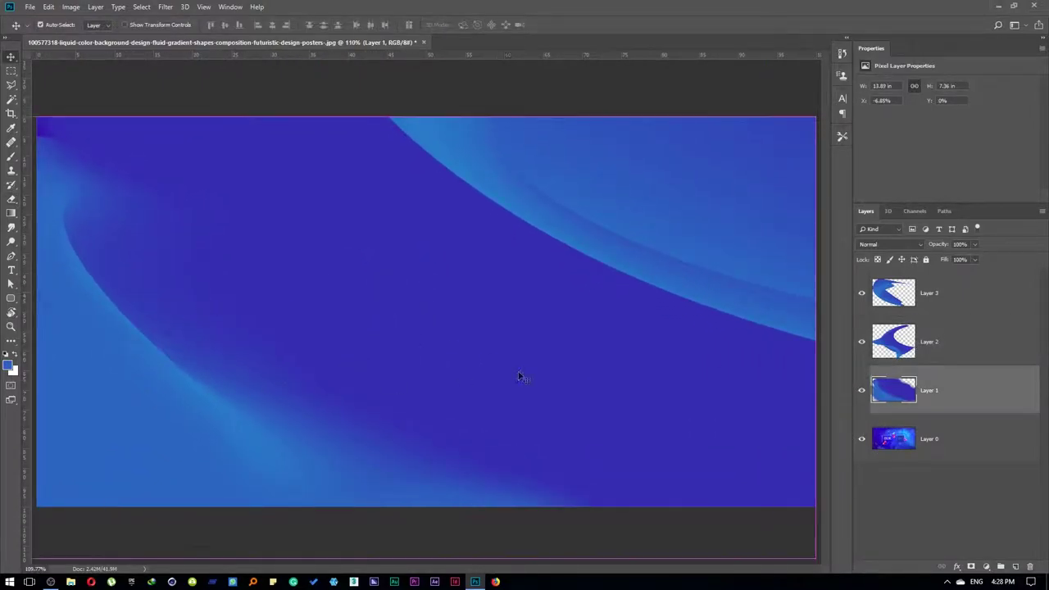
pyautogui.keyDown('shift'); pyautogui.click(946, 336); pyautogui.keyUp('shift')
pyautogui.keyDown('shift'); pyautogui.click(945, 293); pyautogui.keyUp('shift')
pyautogui.hotkey('ctrl', 't')
pyautogui.press('Return')
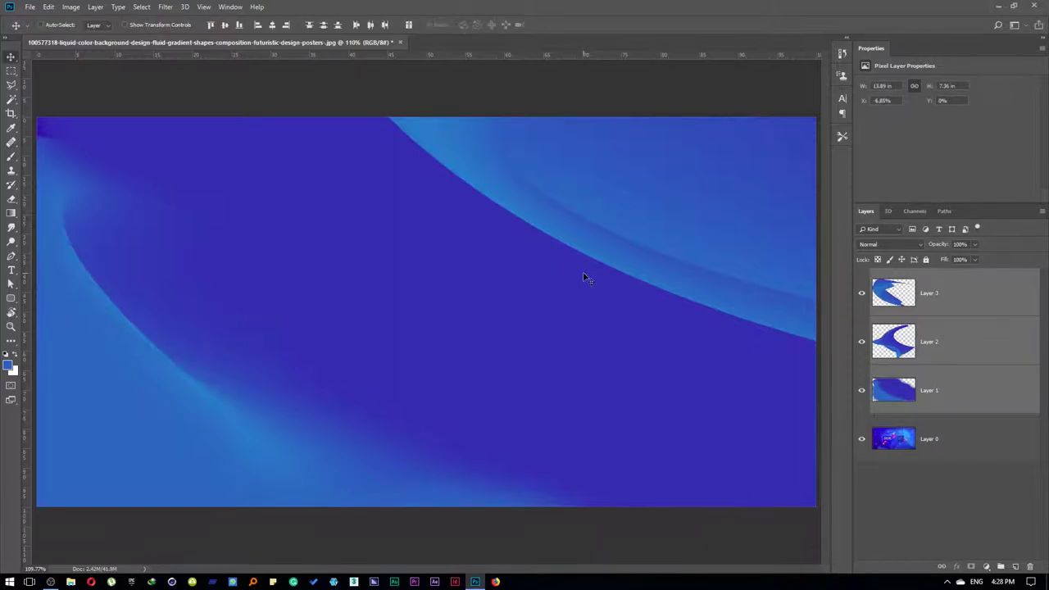
pyautogui.scroll(-3, 583, 273)
# - Crop the canvas to a wide banner around the lower-left blue curves and fit it on screen
pyautogui.press('c')
pyautogui.moveTo(624, 215)
pyautogui.mouseDown()
pyautogui.moveTo(673, 188)
pyautogui.moveTo(621, 224)
pyautogui.mouseUp()
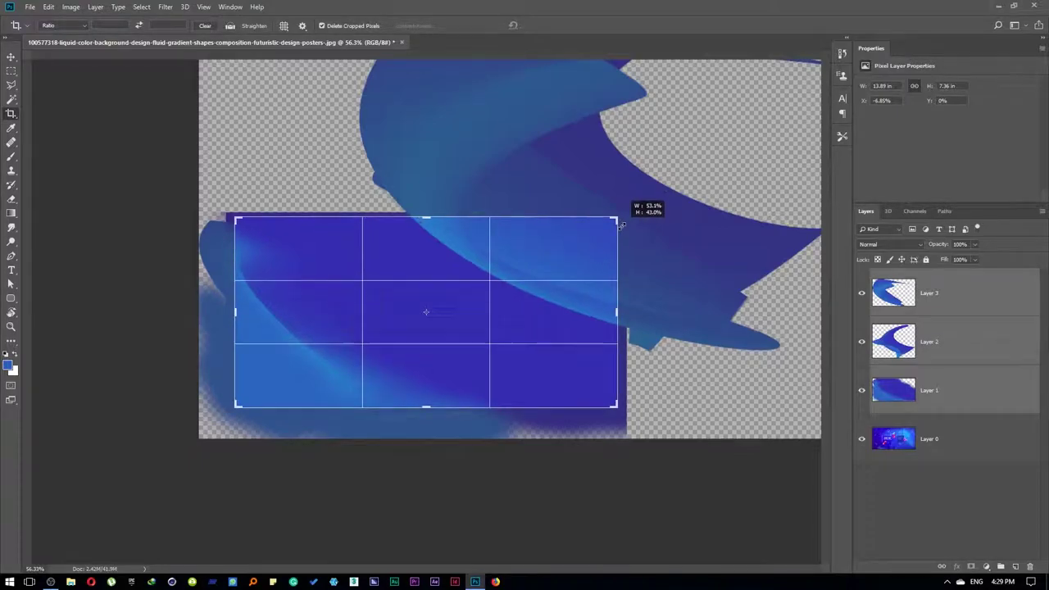
pyautogui.moveTo(468, 134); pyautogui.dragTo(465, 180)
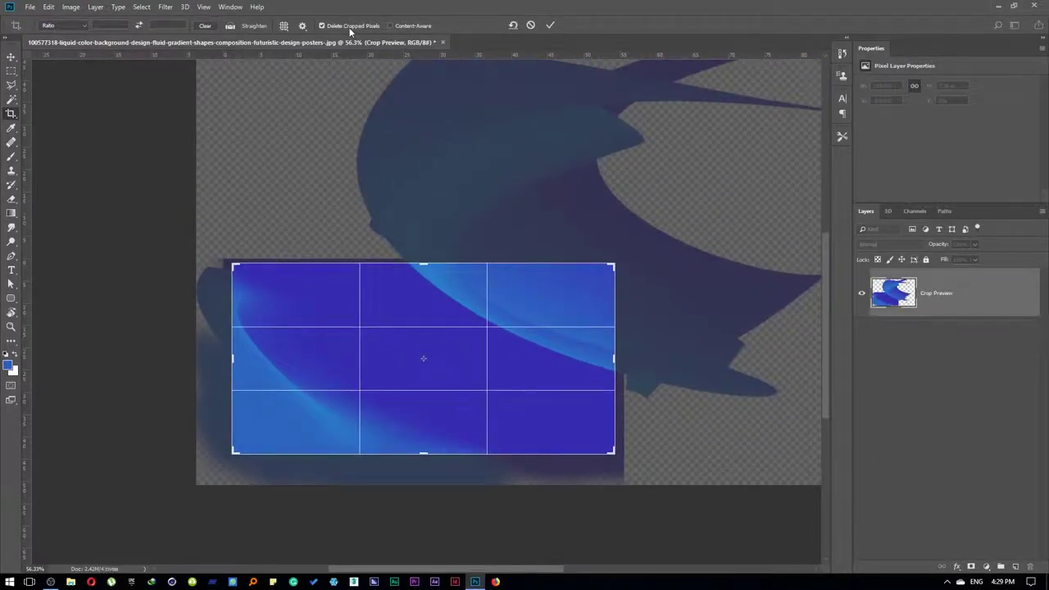
pyautogui.click(551, 26)
pyautogui.press('v')
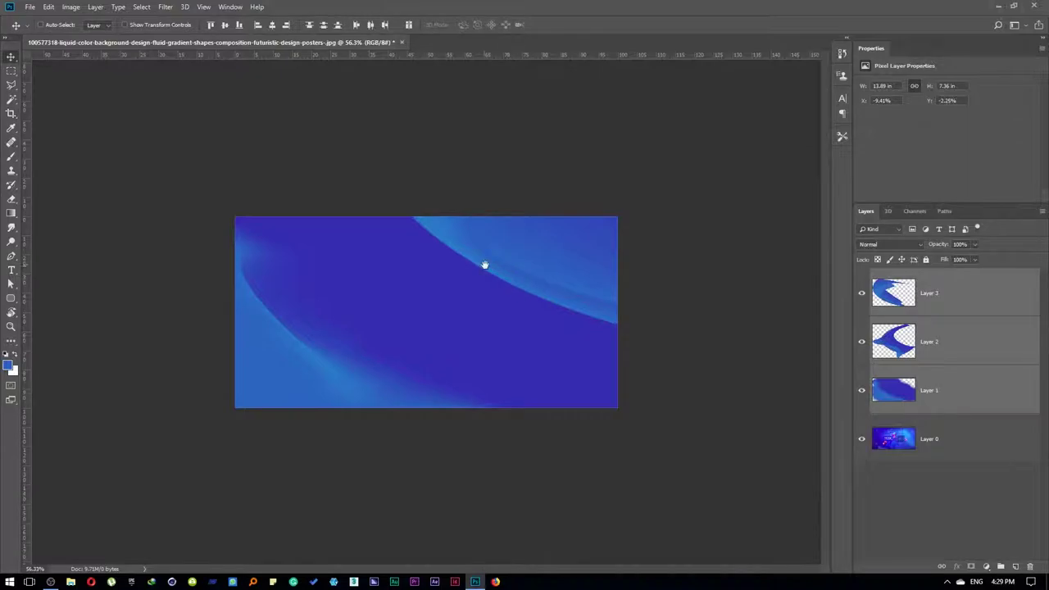
pyautogui.hotkey('ctrl', '0')
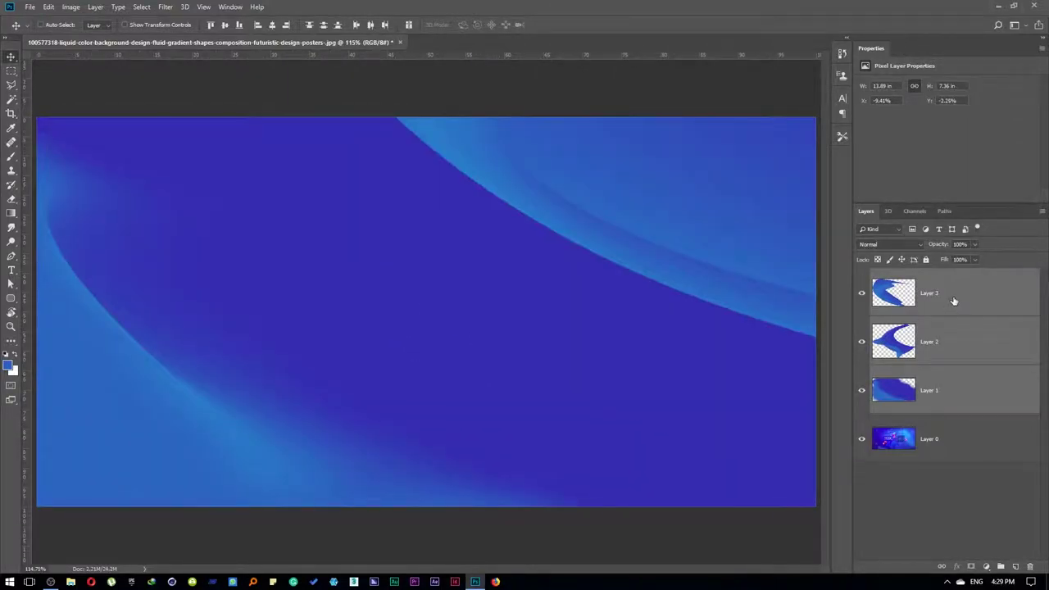
# - Move the light curved shape on Layer 3 down the canvas
pyautogui.click(953, 302)
pyautogui.moveTo(582, 223)
pyautogui.mouseDown()
pyautogui.moveTo(580, 370)
pyautogui.moveTo(571, 341)
pyautogui.mouseUp()
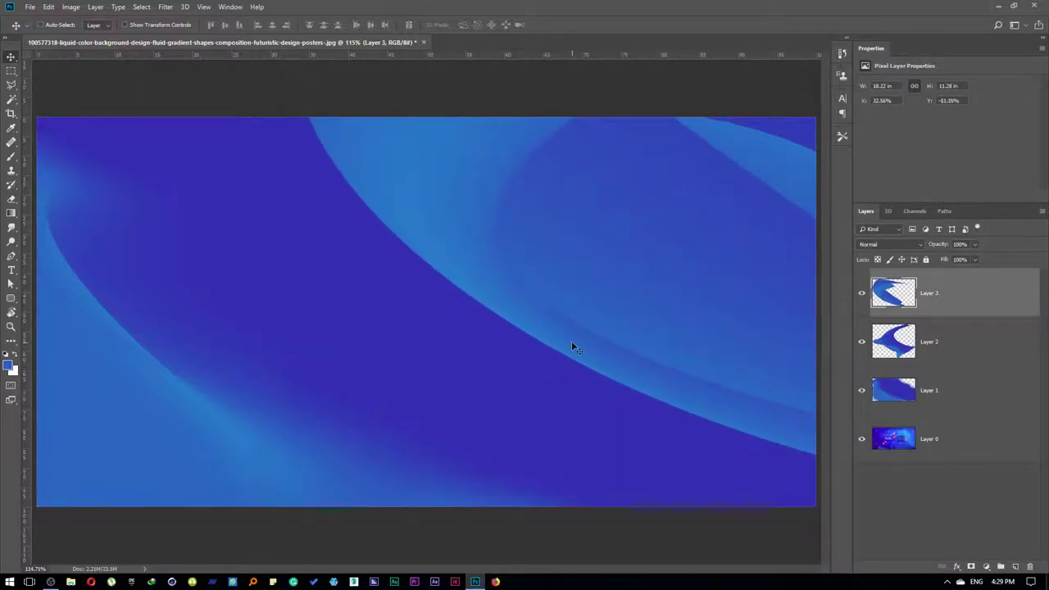
pyautogui.press('b')
pyautogui.hotkey('alt', 'space')
pyautogui.click(675, 138)
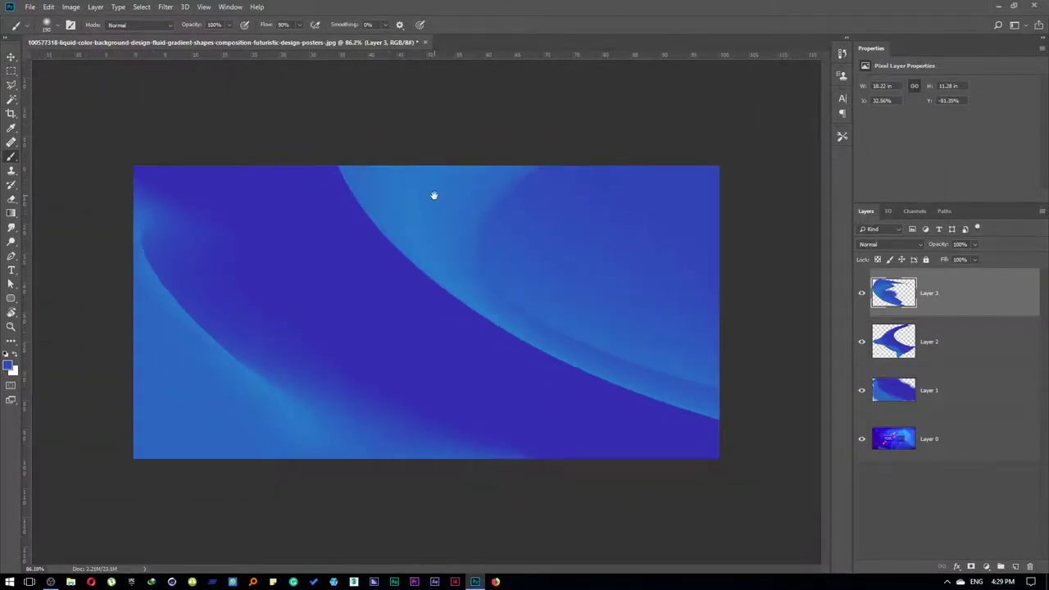
pyautogui.press('v')
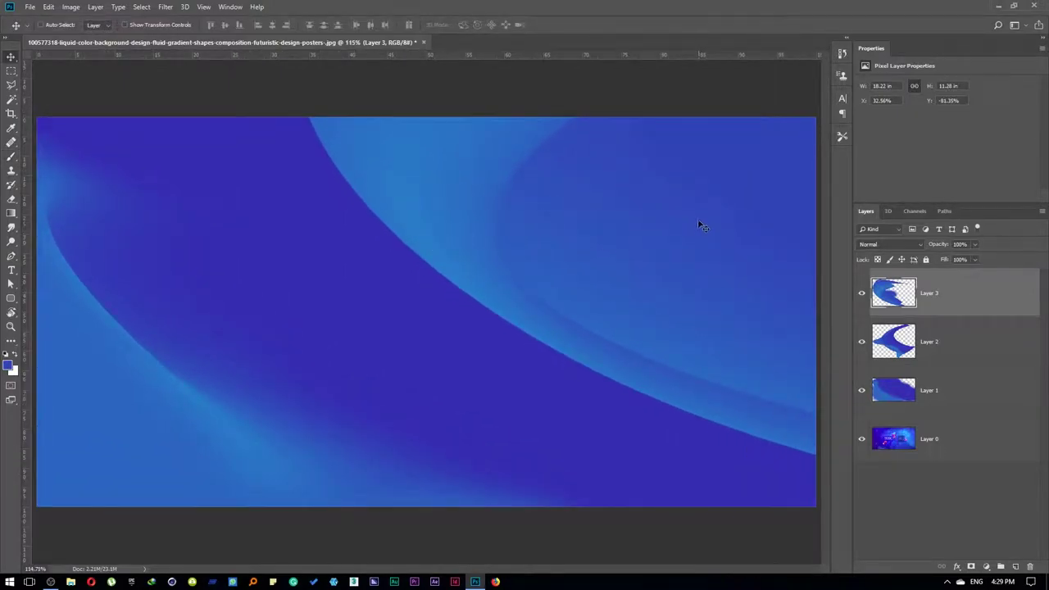
pyautogui.press('b')
# - Paint blue with a large soft brush over the exposed top strip and lower gaps
pyautogui.rightClick(792, 227)
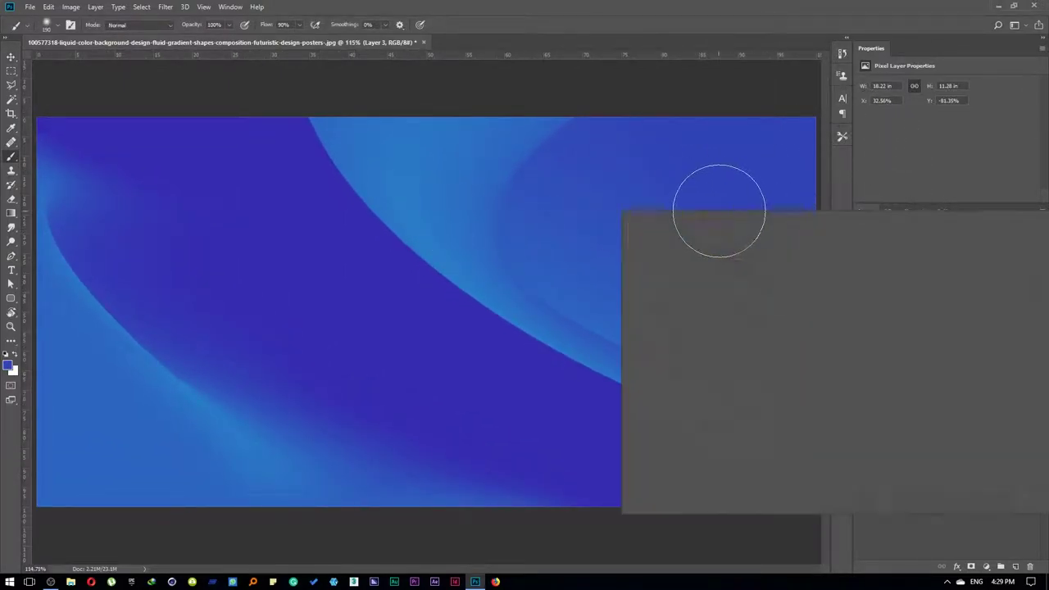
pyautogui.press('Return')
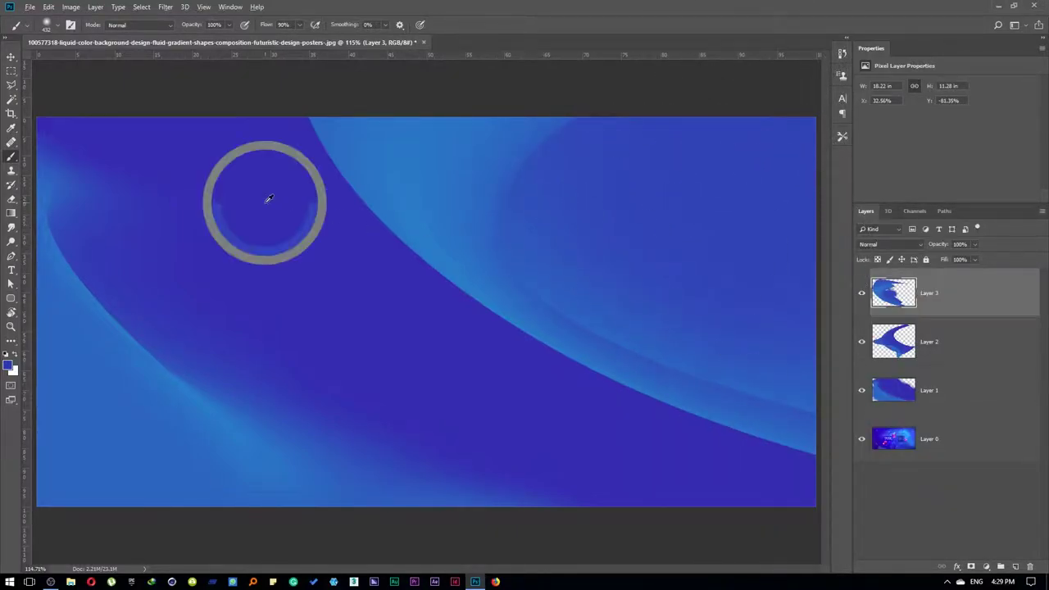
pyautogui.moveTo(265, 196)
pyautogui.mouseDown()
pyautogui.moveTo(187, 152)
pyautogui.moveTo(169, 171)
pyautogui.moveTo(150, 157)
pyautogui.mouseUp()
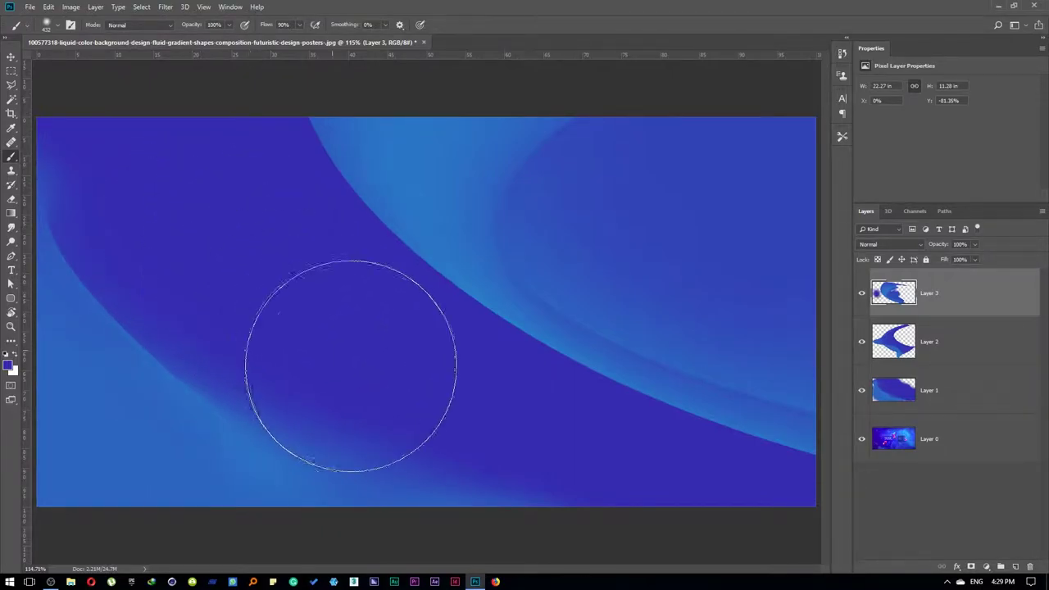
pyautogui.moveTo(349, 366); pyautogui.dragTo(585, 480)
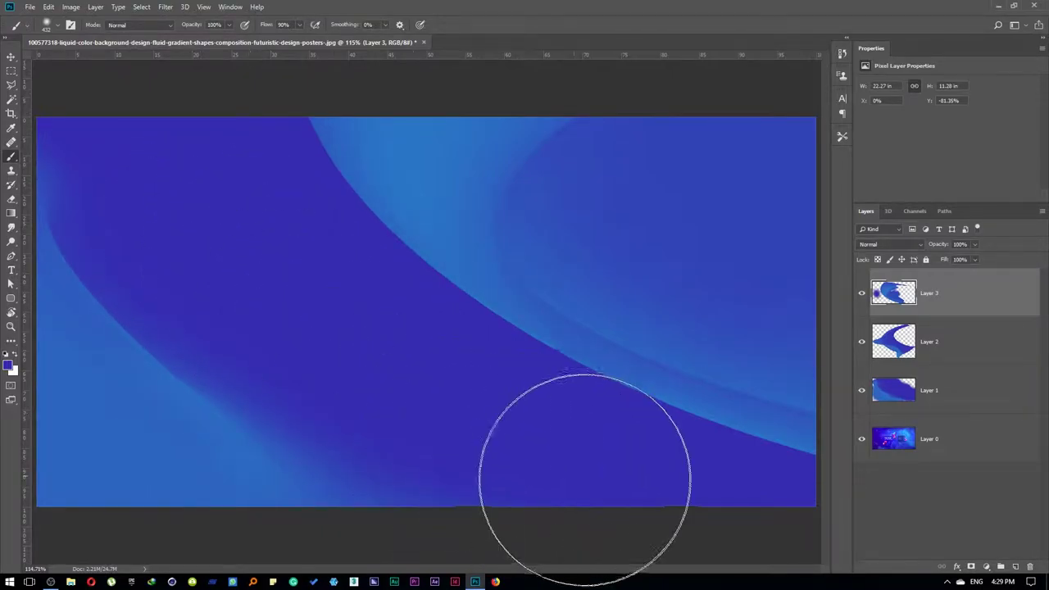
pyautogui.scroll(-2, 395, 253)
pyautogui.rightClick(385, 234)
pyautogui.click(407, 237)
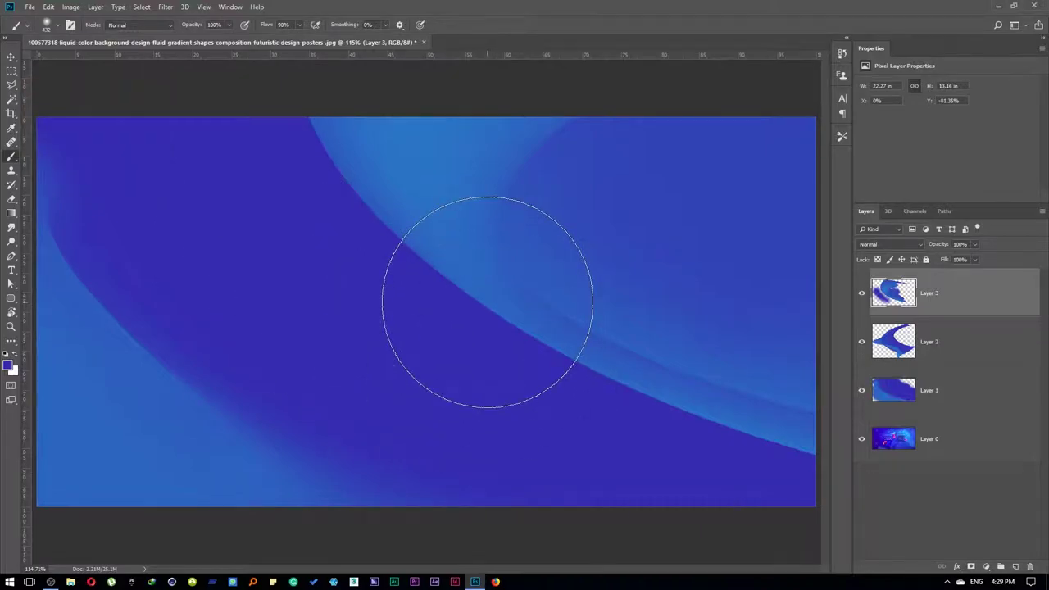
pyautogui.press('v')
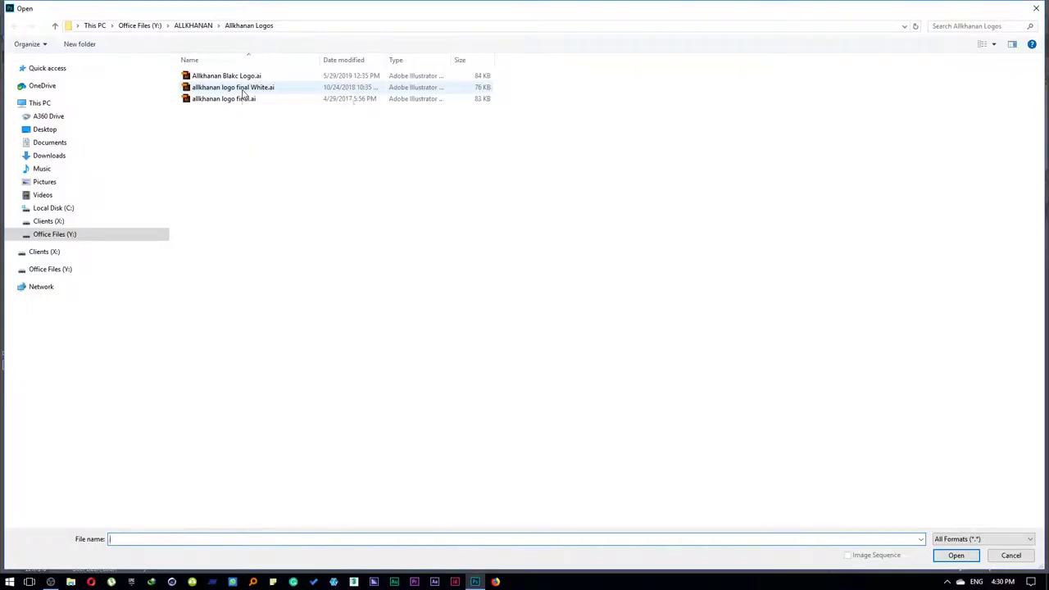
# - Import the logo artwork, paste it into the banner, and convert it to a Smart Object
pyautogui.doubleClick(233, 87)
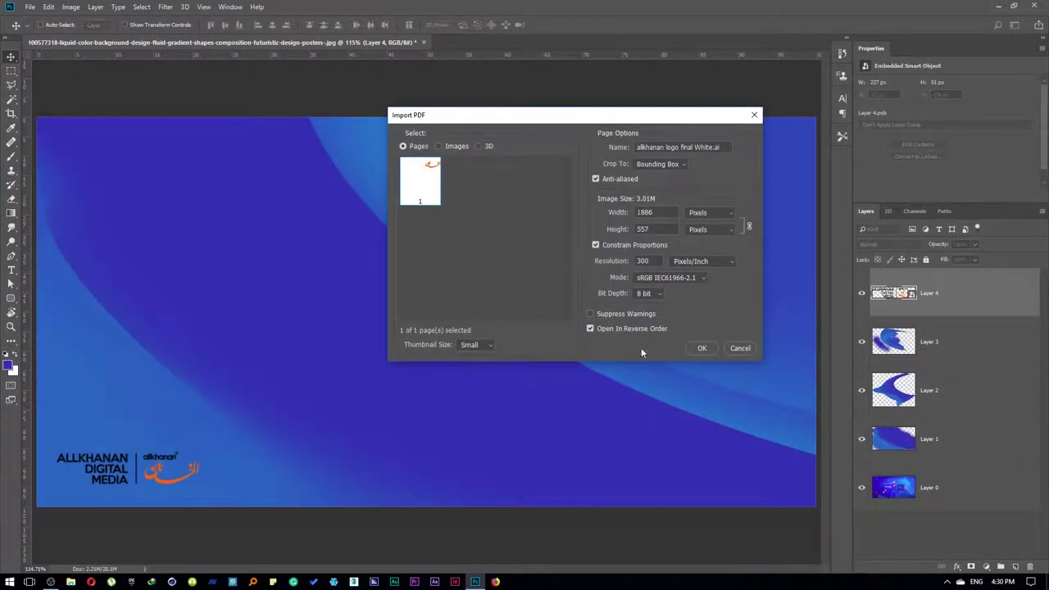
pyautogui.click(700, 348)
pyautogui.hotkey('ctrl', 'x')
pyautogui.hotkey('ctrl', 'w')
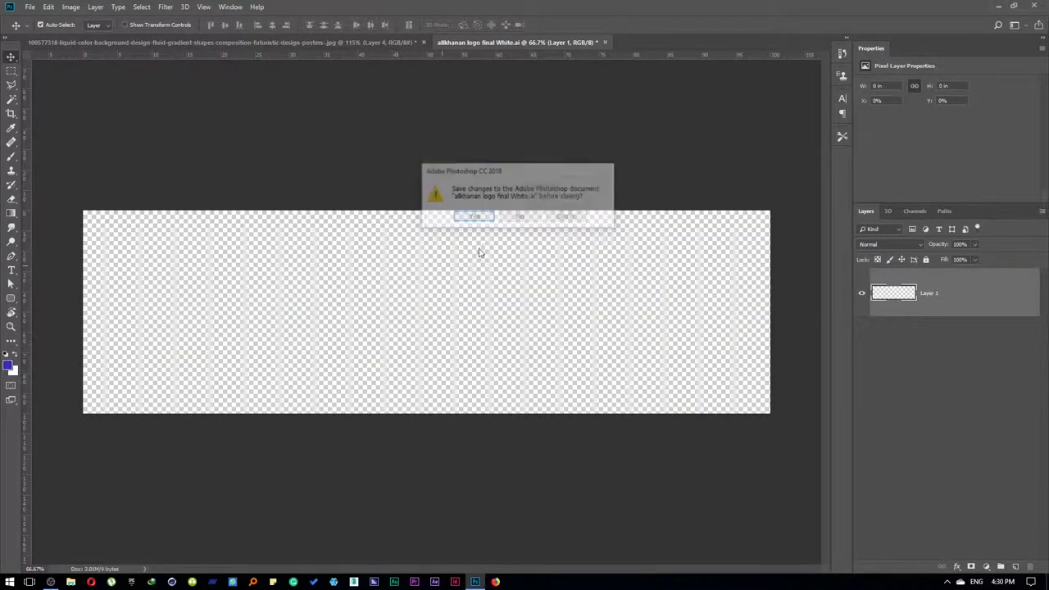
pyautogui.click(529, 217)
pyautogui.hotkey('ctrl', 'v')
pyautogui.rightClick(931, 286)
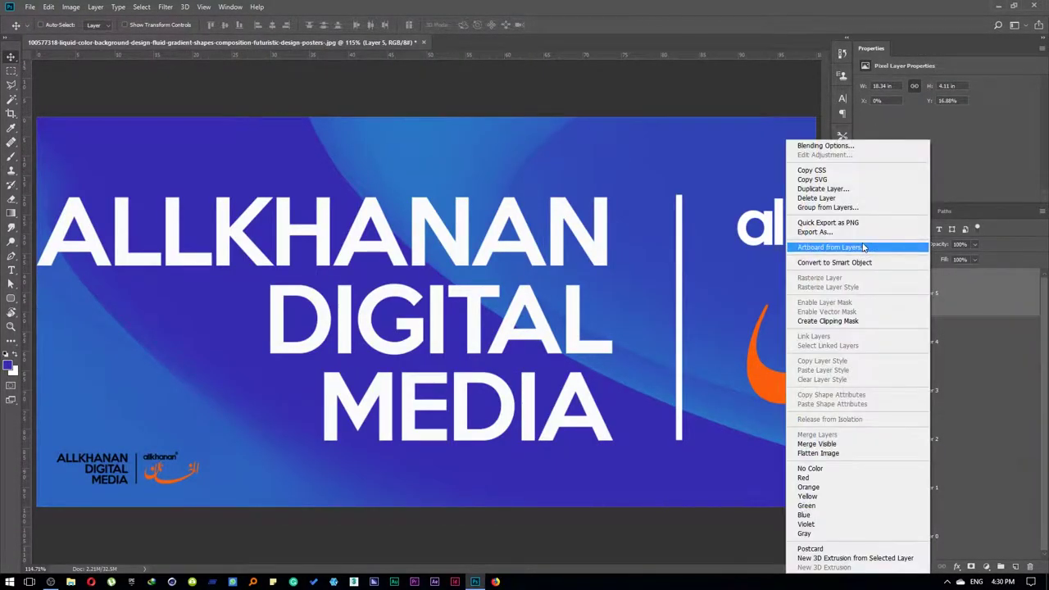
pyautogui.click(860, 264)
# - Shrink the white logo, place it in the top-right corner, and select the dark bottom-left logo
pyautogui.hotkey('ctrl', 't')
pyautogui.scroll(-4, 704, 271)
pyautogui.moveTo(748, 274); pyautogui.dragTo(326, 345)
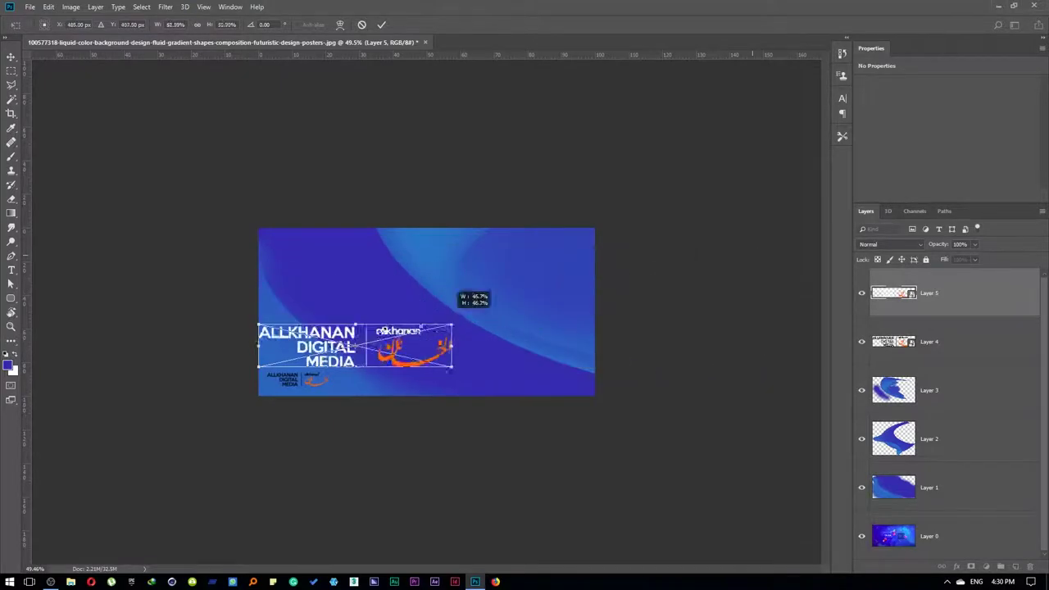
pyautogui.press('Return')
pyautogui.rightClick(333, 327)
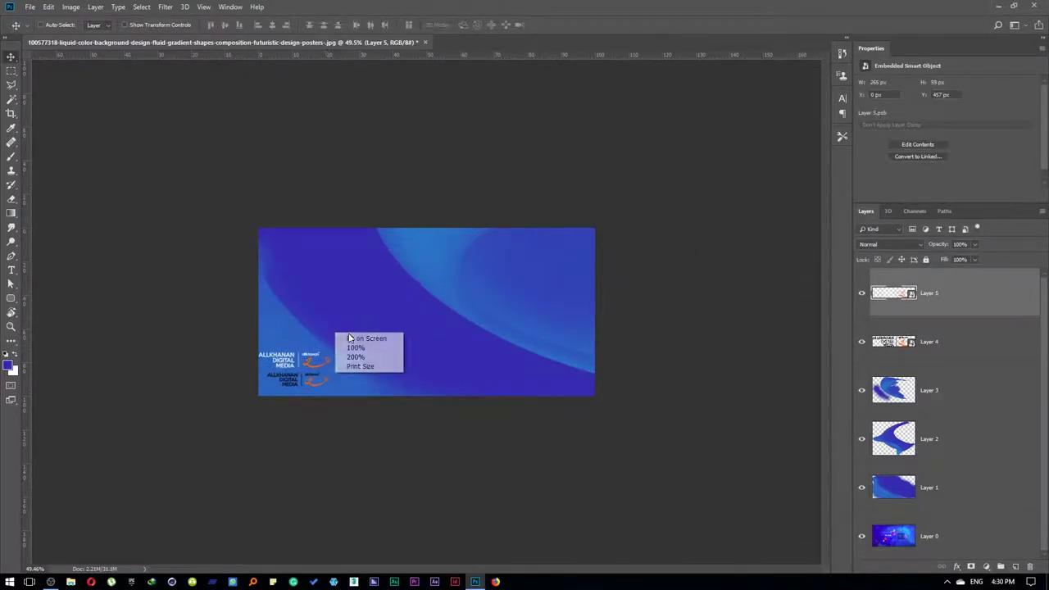
pyautogui.click(373, 347)
pyautogui.moveTo(209, 405); pyautogui.dragTo(697, 180)
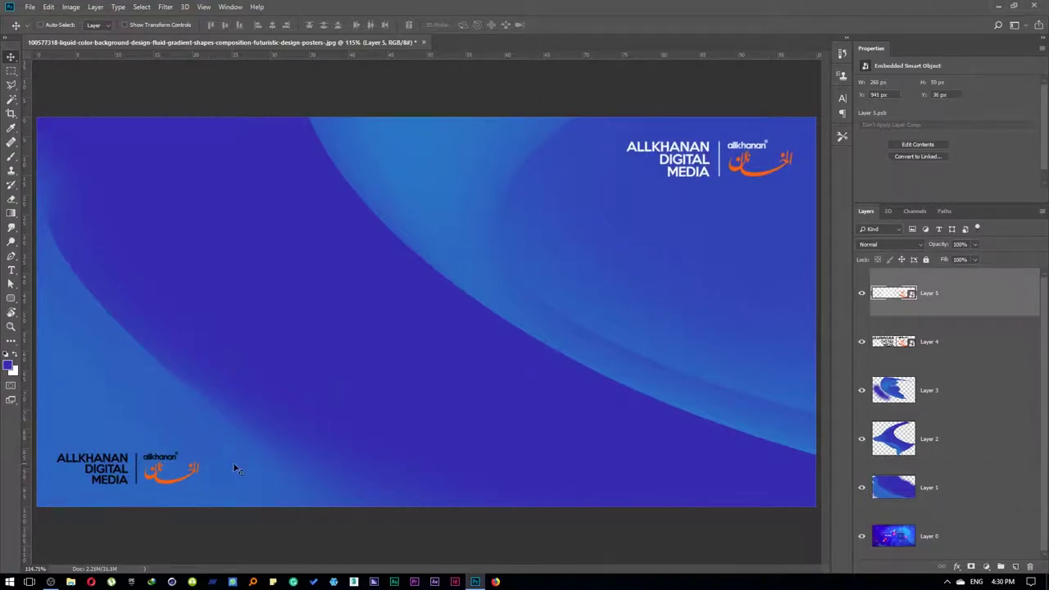
pyautogui.keyDown('ctrl'); pyautogui.click(170, 485); pyautogui.keyUp('ctrl')
# - Delete the dark bottom-left logo and fit the banner to the window
pyautogui.press('Delete')
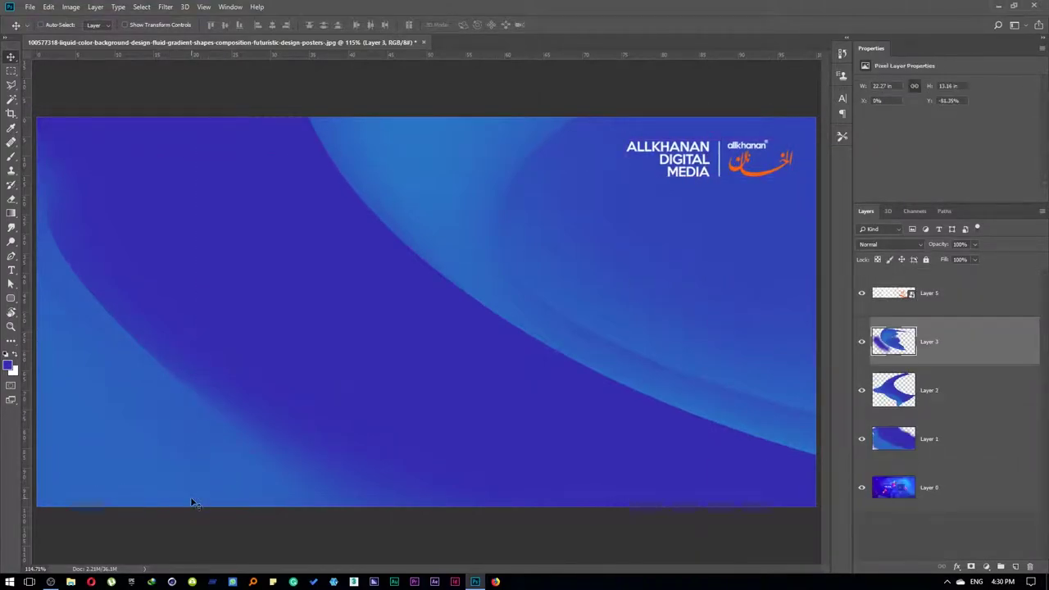
pyautogui.keyDown('alt'); pyautogui.click(327, 225); pyautogui.keyUp('alt')
pyautogui.rightClick(327, 226)
pyautogui.click(353, 237)
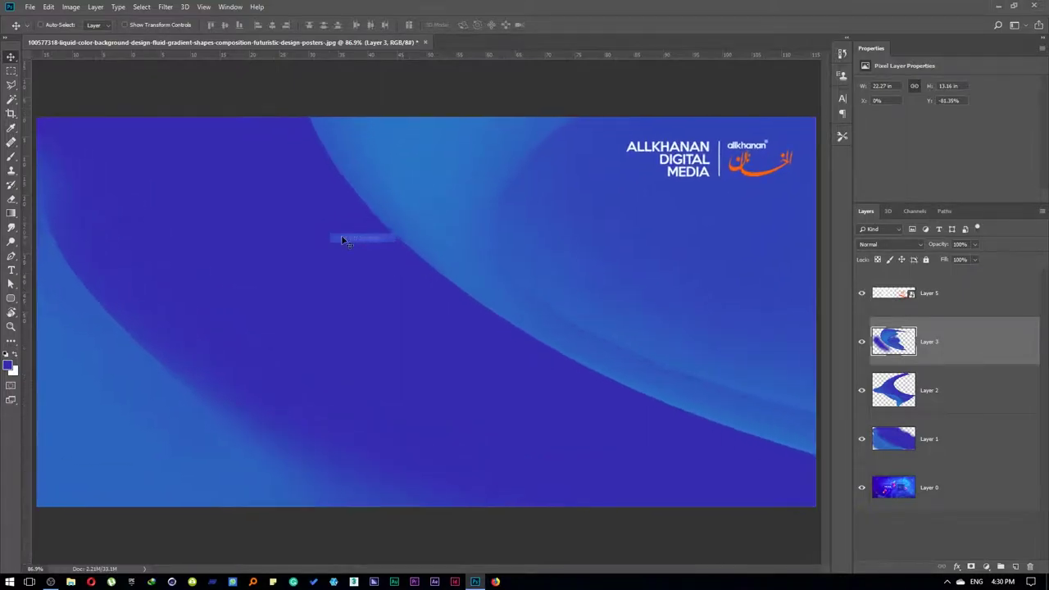
# - Add the WELCOME TO text on the banner in white (ffffff)
pyautogui.press('t')
pyautogui.click(282, 247)
pyautogui.write('allkhanan')
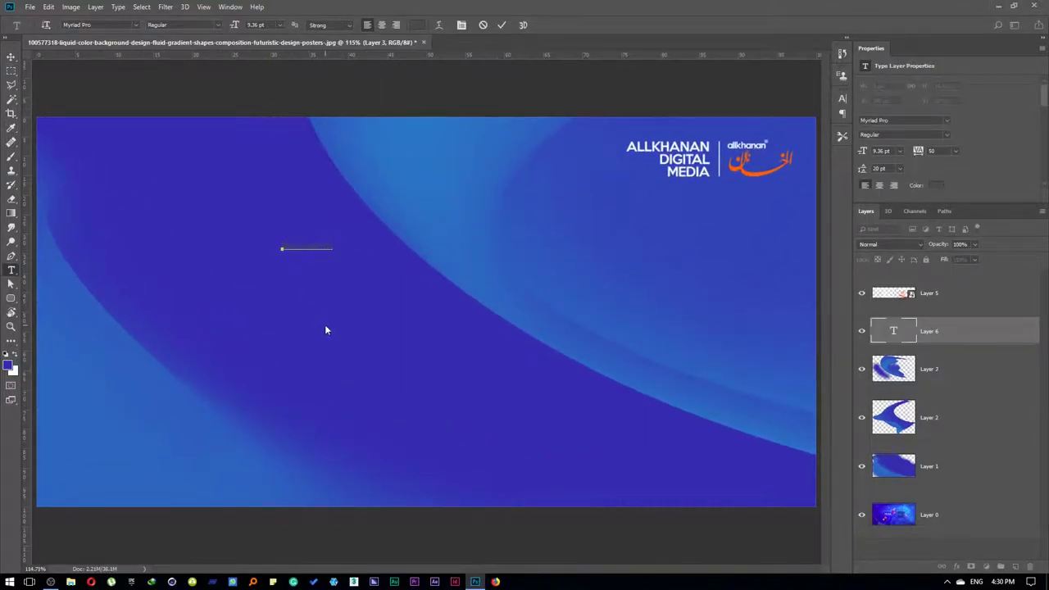
pyautogui.hotkey('ctrl', 'a')
pyautogui.click(417, 25)
pyautogui.write('ffffff')
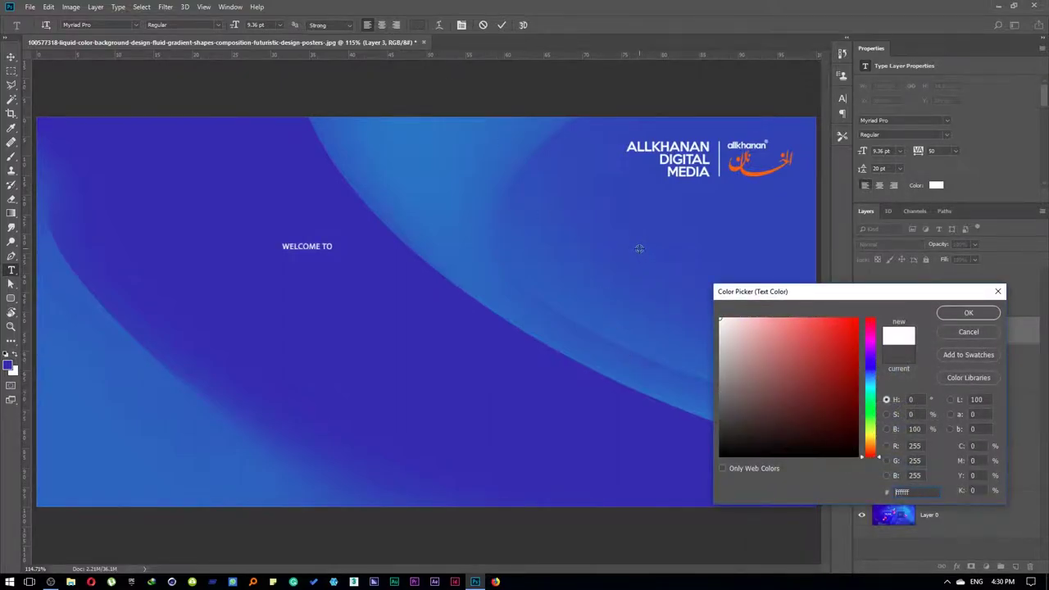
pyautogui.press('Return')
pyautogui.hotkey('ctrl', 'Return')
# - Scale the WELCOME TO text up large and move it to the banner's left
pyautogui.hotkey('ctrl', 't')
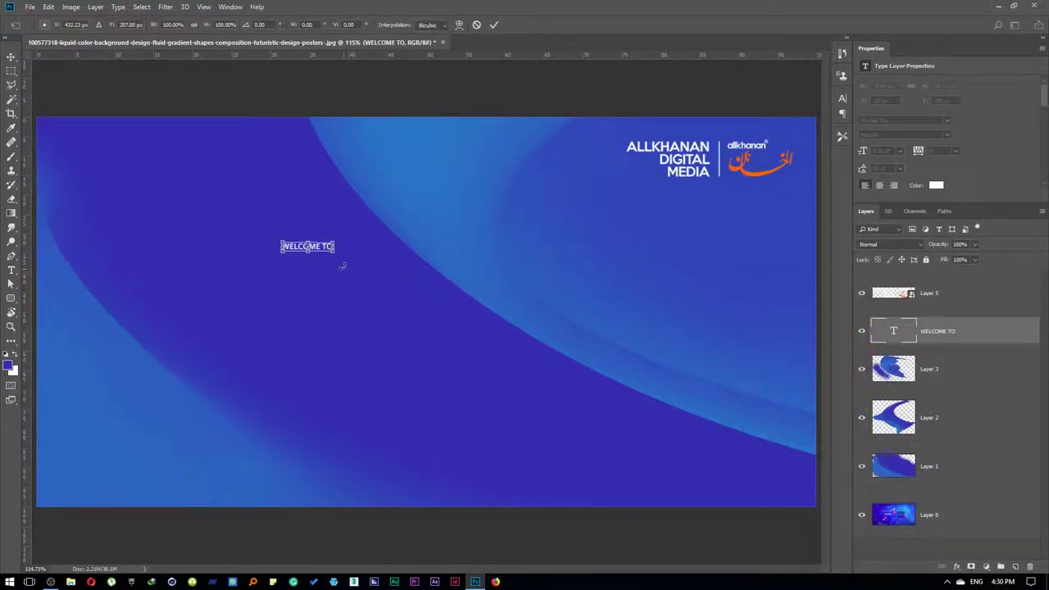
pyautogui.moveTo(343, 266); pyautogui.dragTo(566, 308)
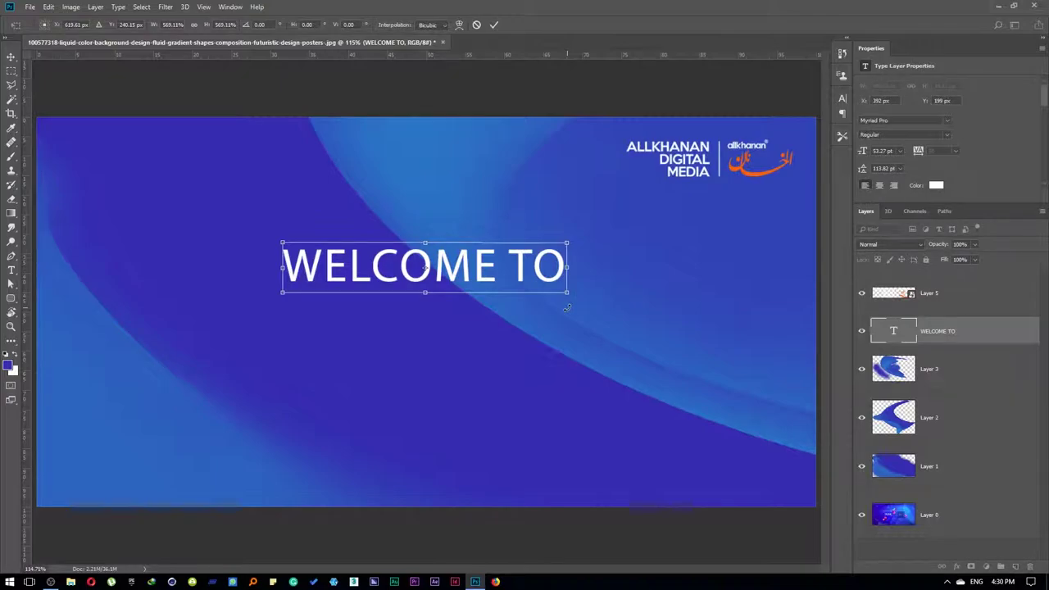
pyautogui.press('Return')
pyautogui.press('v')
pyautogui.moveTo(471, 262); pyautogui.dragTo(309, 262)
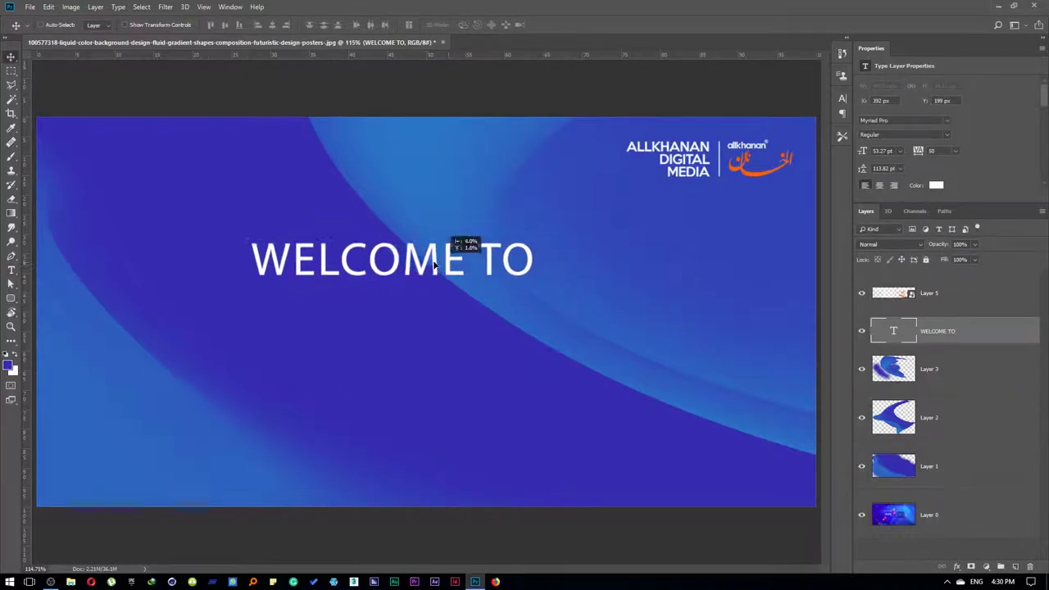
pyautogui.rightClick(290, 244)
pyautogui.click(85, 298)
# - Add guides and draw a rectangle from the corner to the guides' intersection
pyautogui.moveTo(27, 303); pyautogui.dragTo(116, 292)
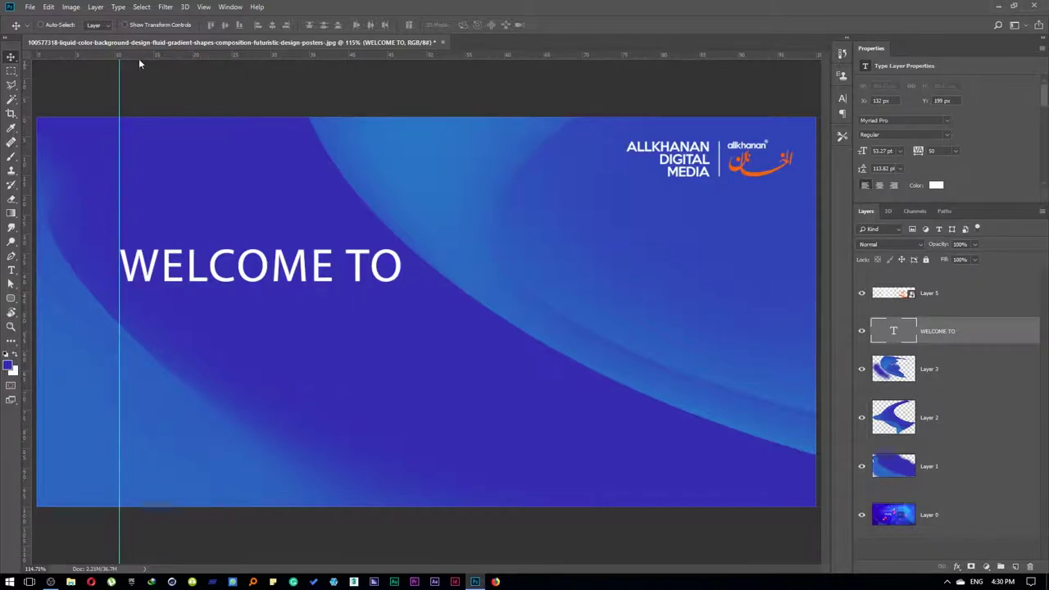
pyautogui.moveTo(140, 64); pyautogui.dragTo(136, 187)
pyautogui.scroll(3, 117, 164)
pyautogui.scroll(3, 285, 246)
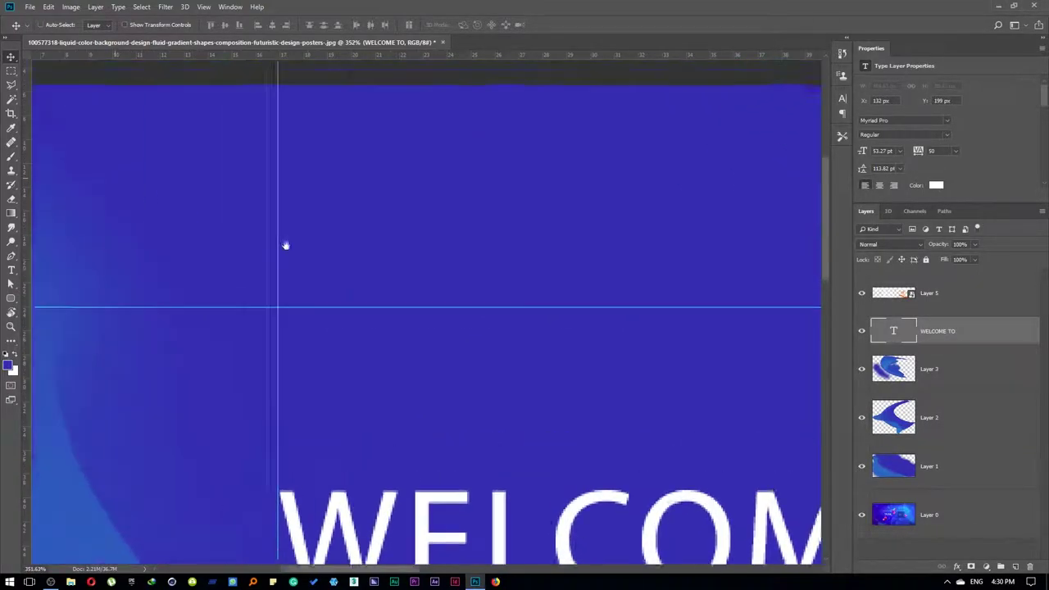
pyautogui.click(11, 298)
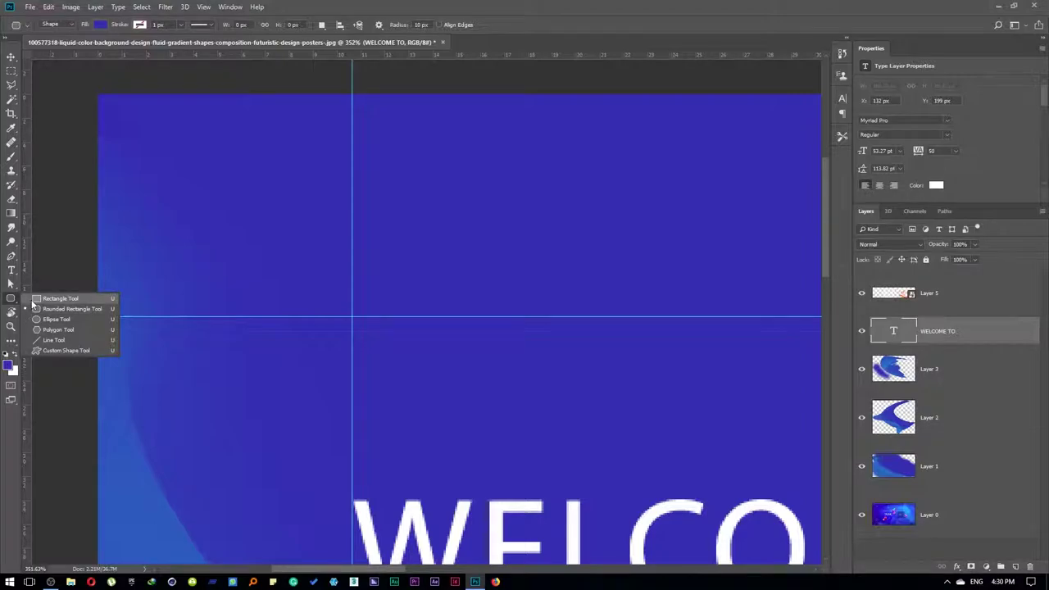
pyautogui.click(59, 299)
pyautogui.moveTo(98, 94)
pyautogui.mouseDown()
pyautogui.moveTo(353, 317)
pyautogui.moveTo(361, 16)
pyautogui.mouseUp()
# - Fill the corner rectangle with white (ffffff)
pyautogui.press('v')
pyautogui.moveTo(353, 259); pyautogui.dragTo(21, 249)
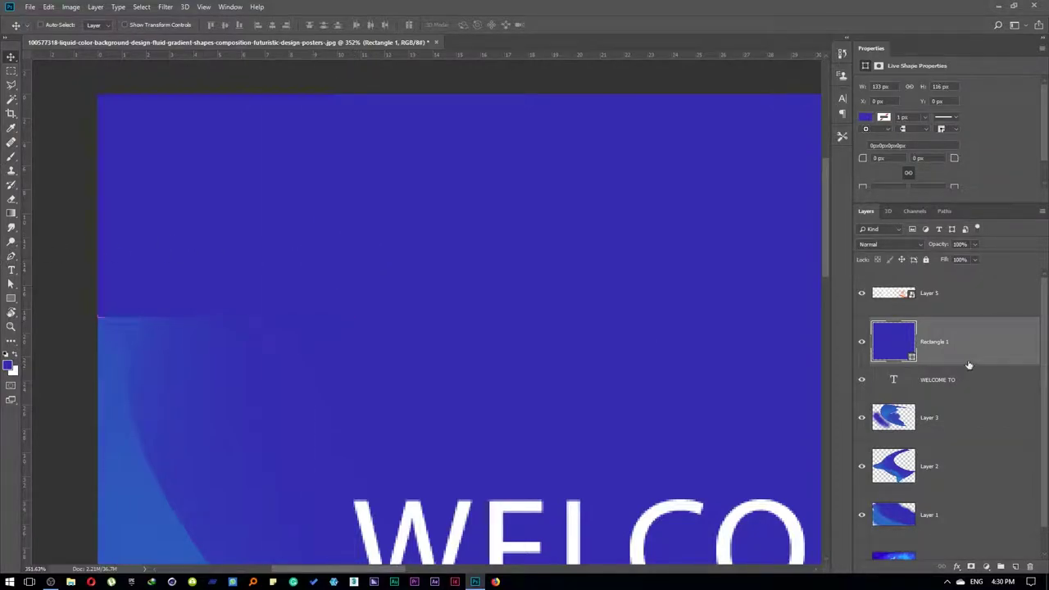
pyautogui.doubleClick(906, 336)
pyautogui.write('ffffff')
pyautogui.press('Return')
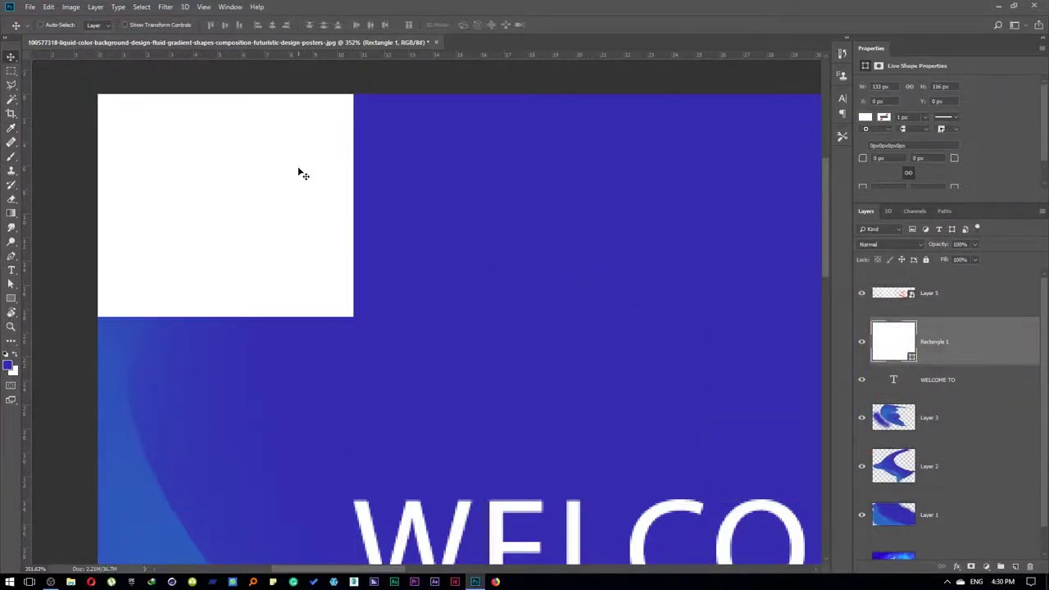
# - Align vertical and horizontal guides to the white rectangle's edges
pyautogui.hotkey('ctrl', 't')
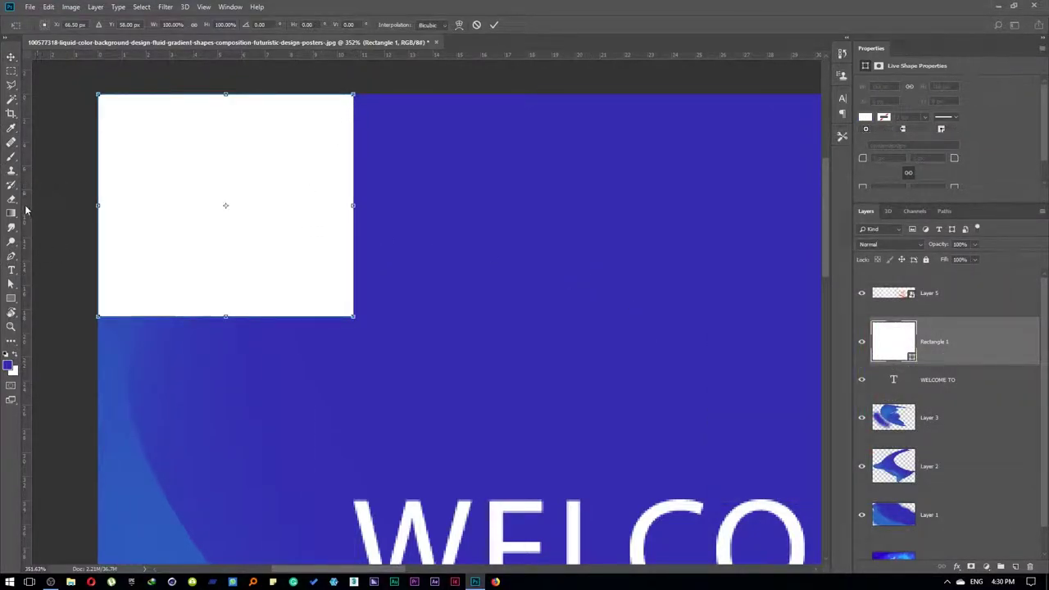
pyautogui.moveTo(25, 211); pyautogui.dragTo(336, 181)
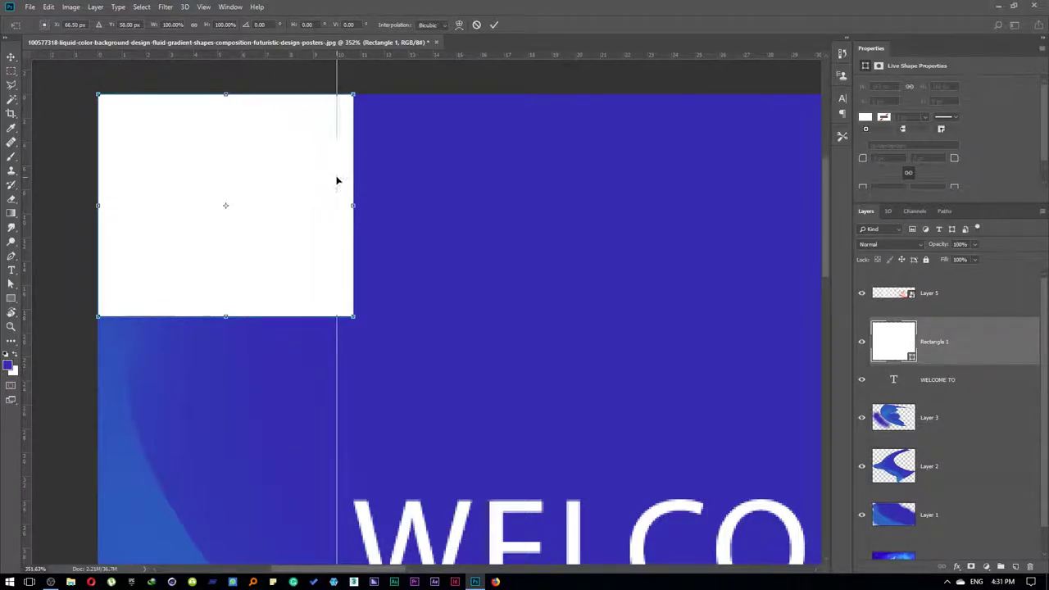
pyautogui.moveTo(254, 56); pyautogui.dragTo(239, 318)
pyautogui.press('Return')
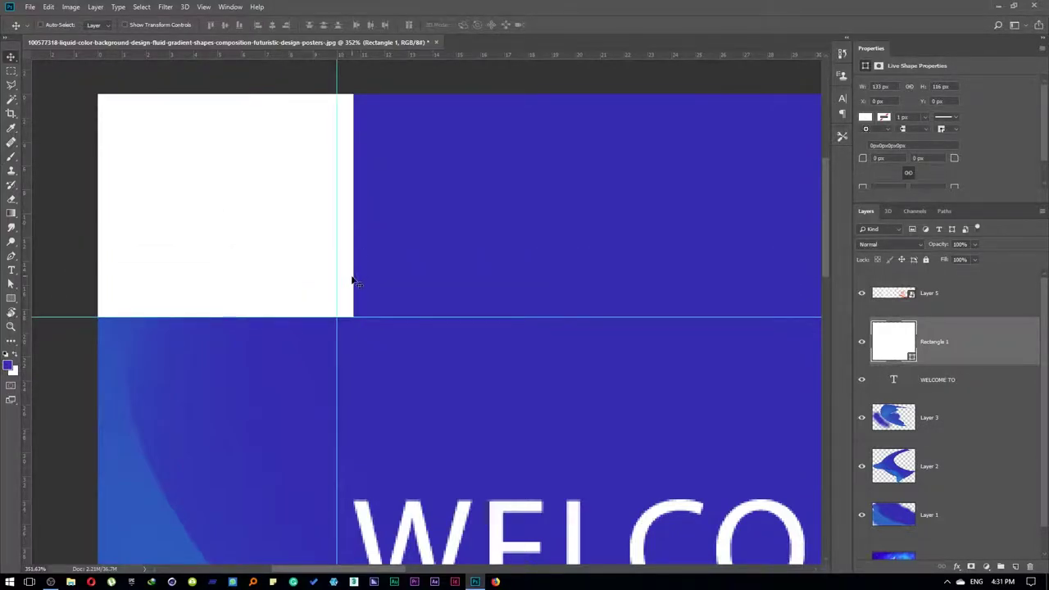
pyautogui.hotkey('ctrl', 't')
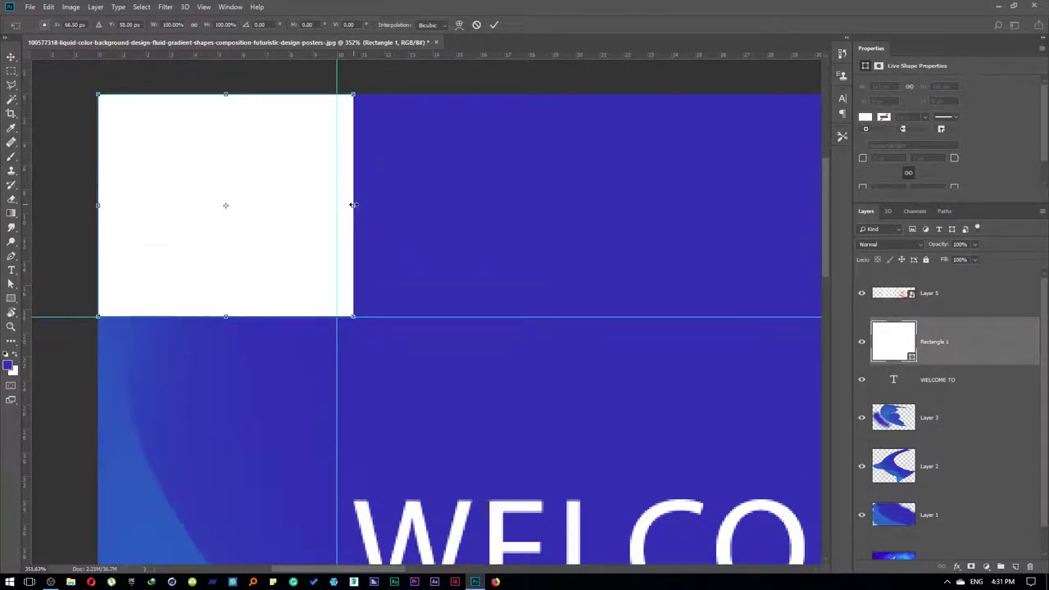
pyautogui.press('Return')
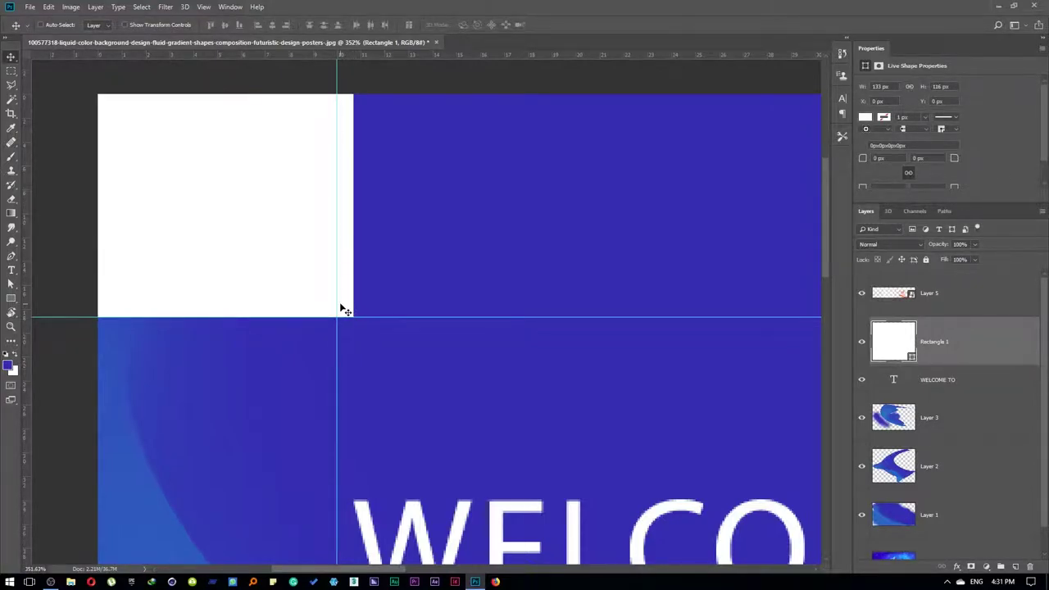
pyautogui.moveTo(337, 306); pyautogui.dragTo(364, 300)
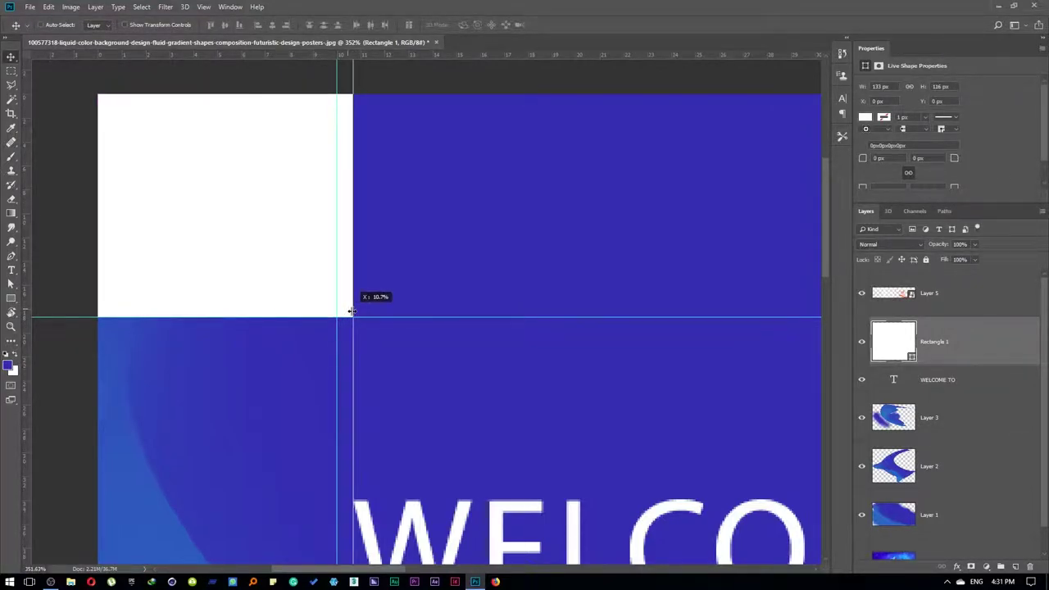
pyautogui.hotkey('ctrl', '0')
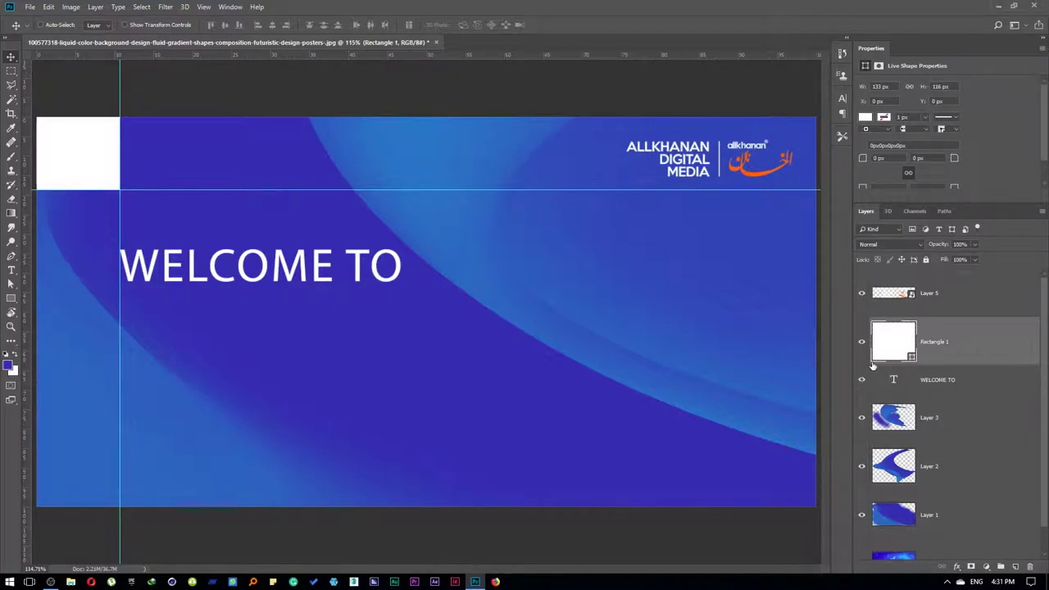
# - Duplicate the white rectangle into the banner's top-right corner
pyautogui.hotkey('ctrl', 'j')
pyautogui.moveTo(96, 171); pyautogui.dragTo(794, 171)
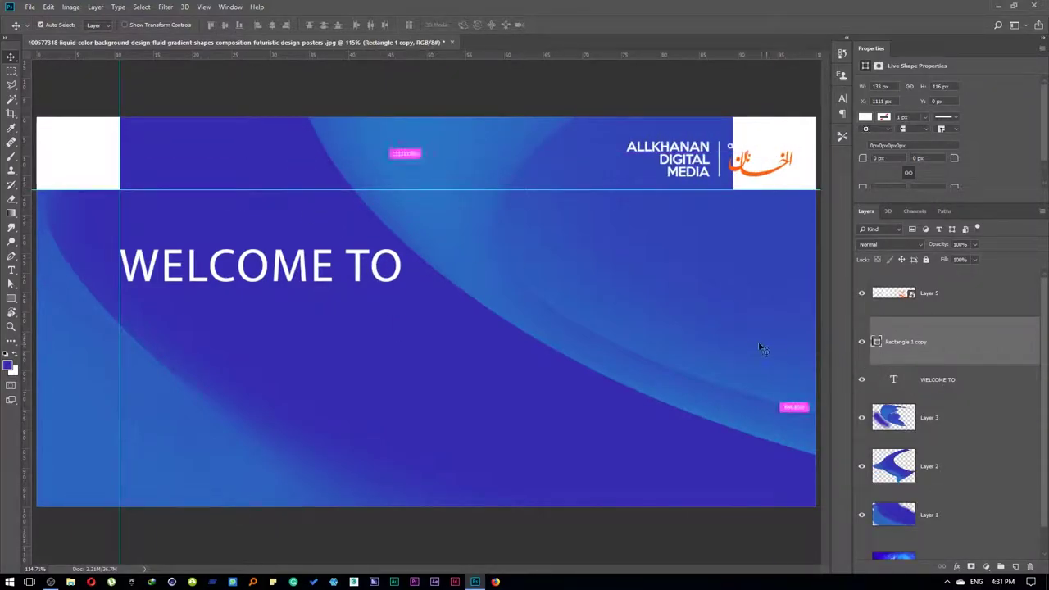
pyautogui.moveTo(557, 145); pyautogui.dragTo(565, 404)
pyautogui.hotkey('ctrl', 'z')
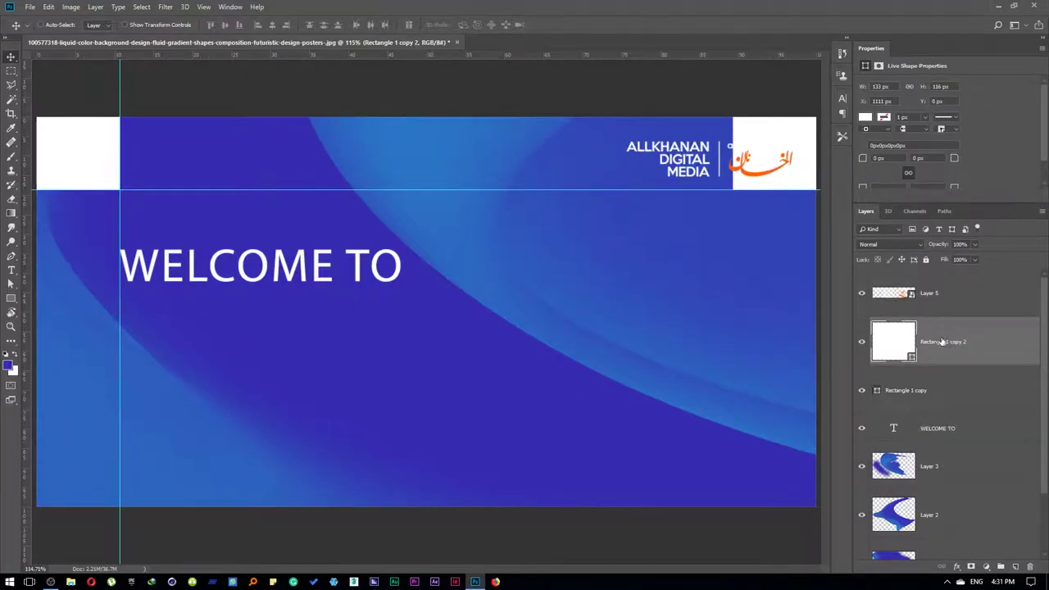
pyautogui.hotkey('ctrl', 'z')
pyautogui.moveTo(483, 185); pyautogui.dragTo(905, 383)
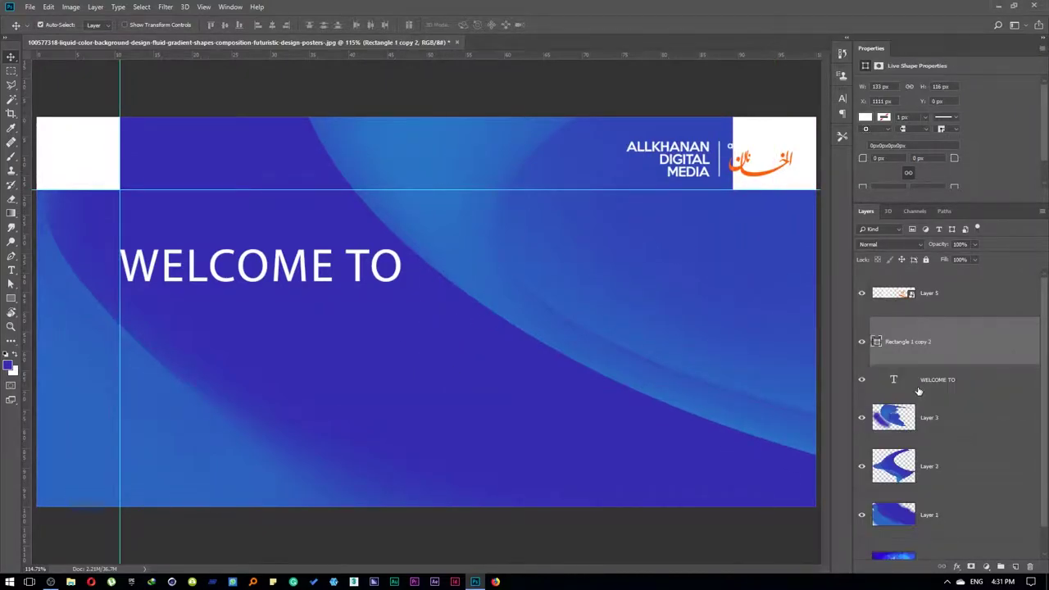
pyautogui.moveTo(734, 356); pyautogui.dragTo(536, 234)
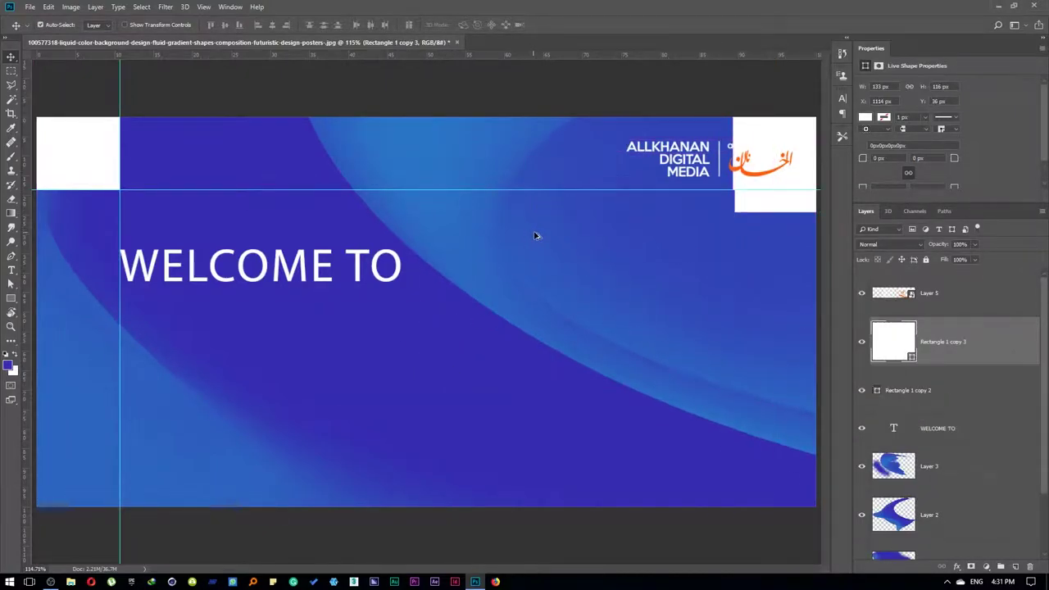
# - Merge the two top rectangles and copy them to the banner's bottom corners
pyautogui.click(938, 211)
pyautogui.click(868, 212)
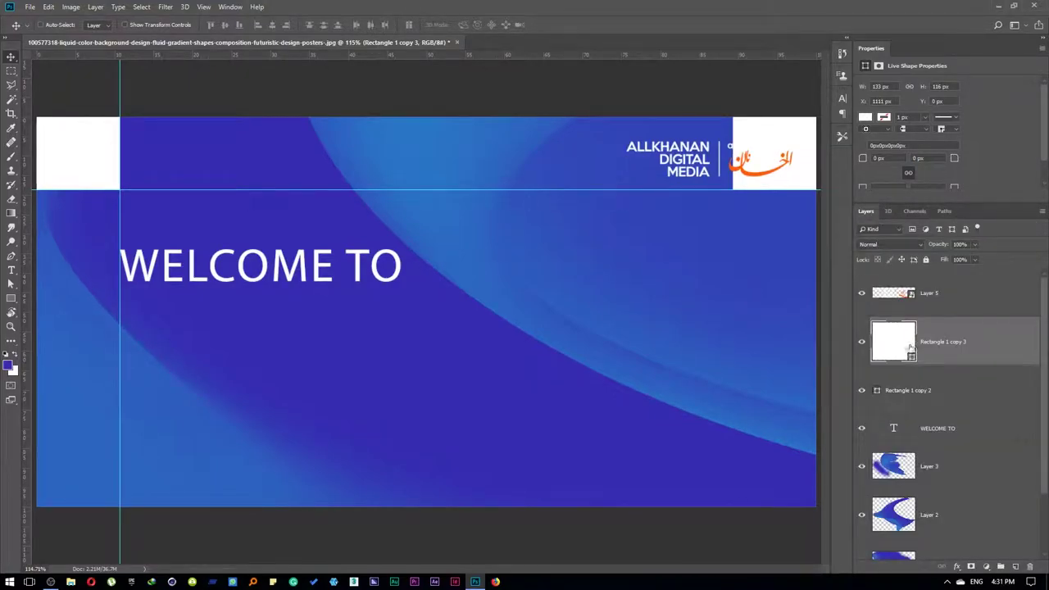
pyautogui.keyDown('shift'); pyautogui.click(912, 392); pyautogui.keyUp('shift')
pyautogui.hotkey('ctrl', 'e')
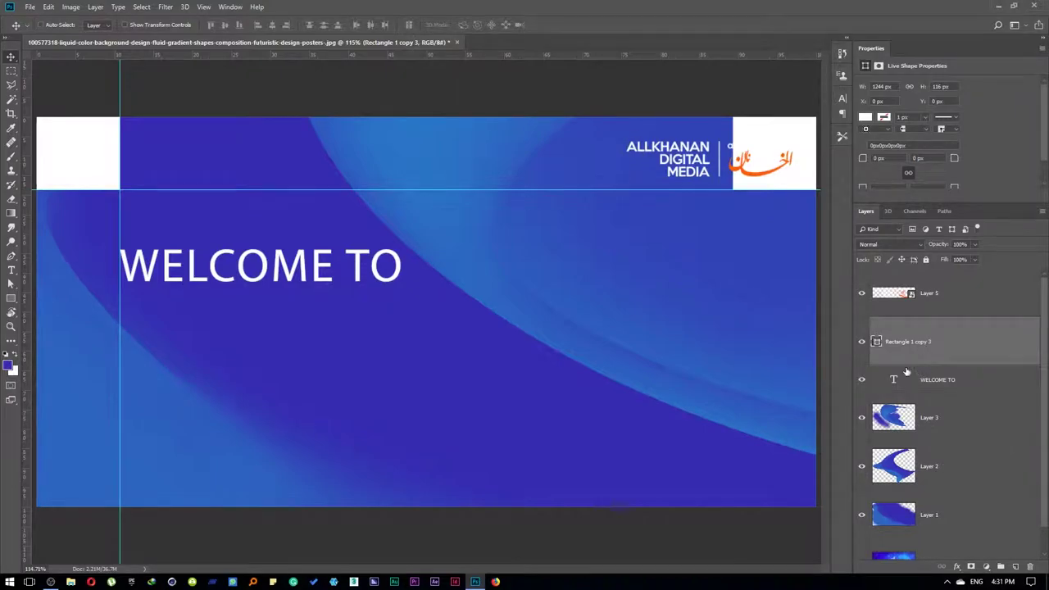
pyautogui.moveTo(541, 242)
pyautogui.mouseDown()
pyautogui.moveTo(581, 278)
pyautogui.moveTo(506, 536)
pyautogui.mouseUp()
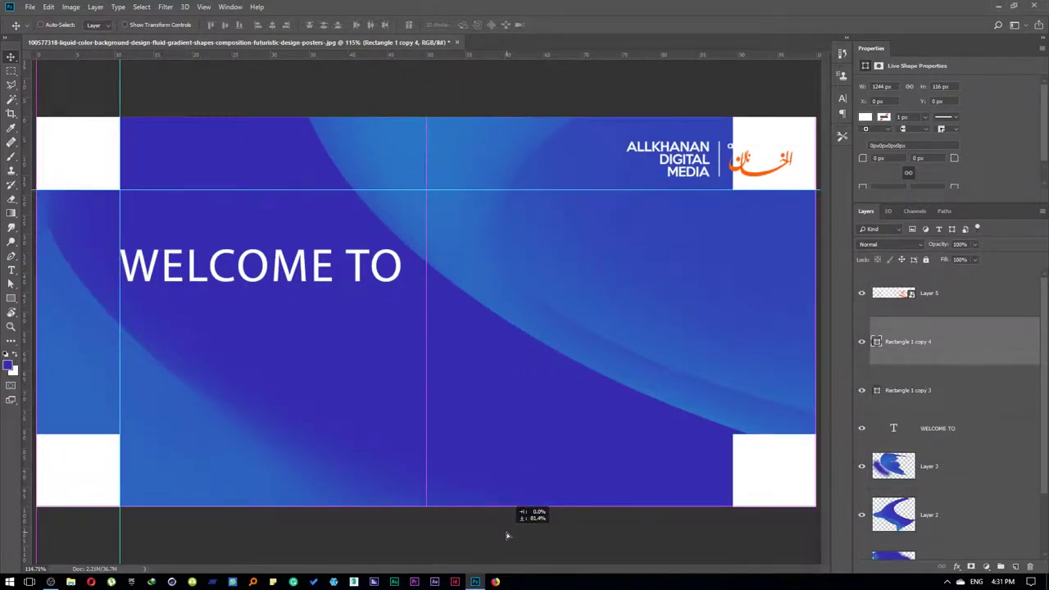
# - Hide the guides and merge all four corner boxes into one layer
pyautogui.scroll(-2, 407, 302)
pyautogui.rightClick(417, 304)
pyautogui.press('Escape')
pyautogui.hotkey('ctrl', '0')
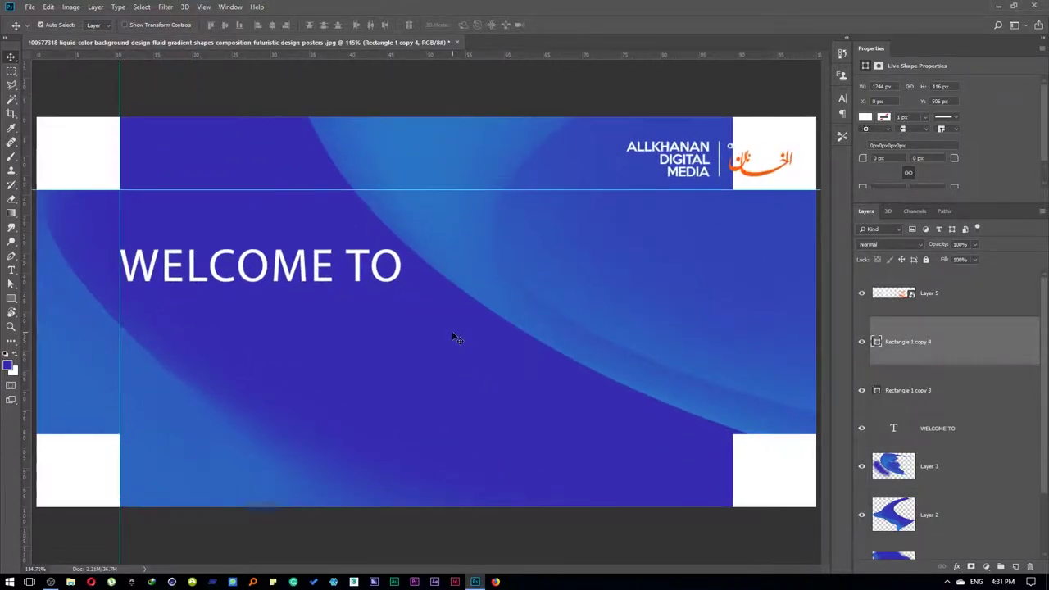
pyautogui.hotkey('ctrl', 'h')
pyautogui.hotkey('ctrl', 'e')
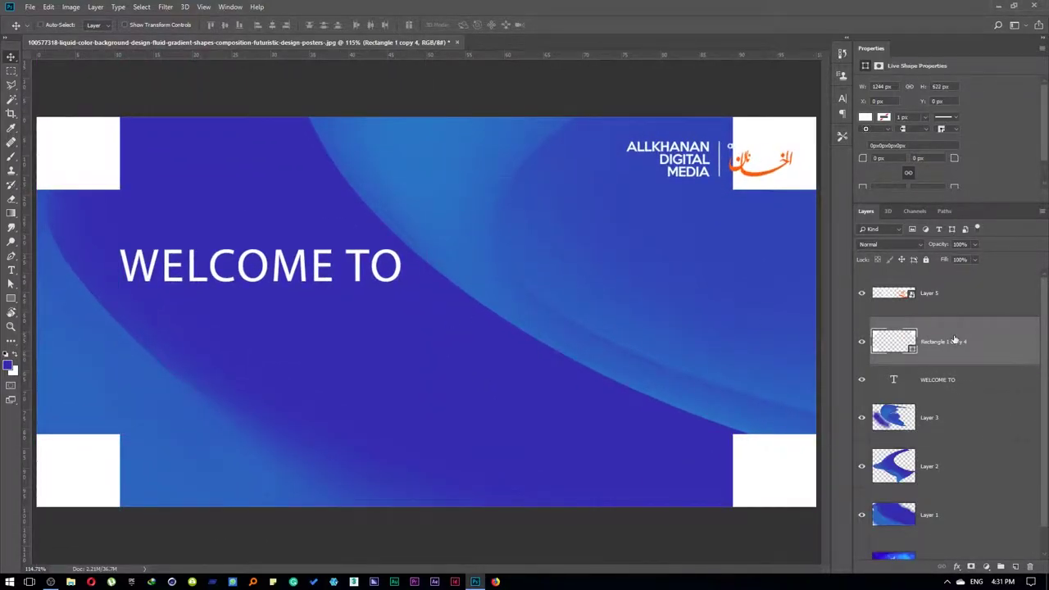
pyautogui.rightClick(954, 339)
# - Give the corner boxes a white stroke and 0% fill, keeping layer opacity at 100
pyautogui.click(848, 146)
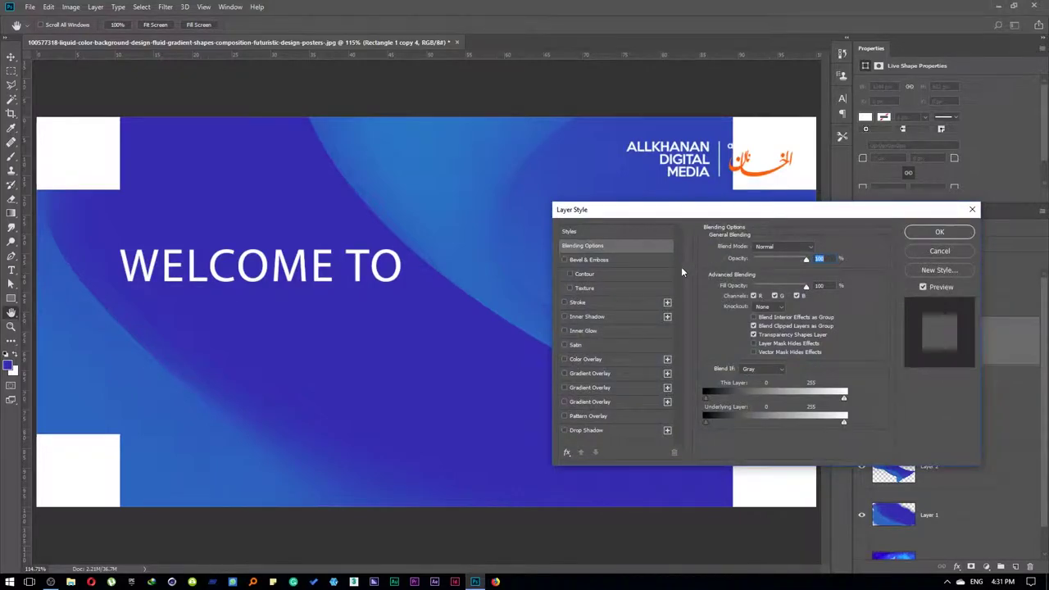
pyautogui.click(577, 302)
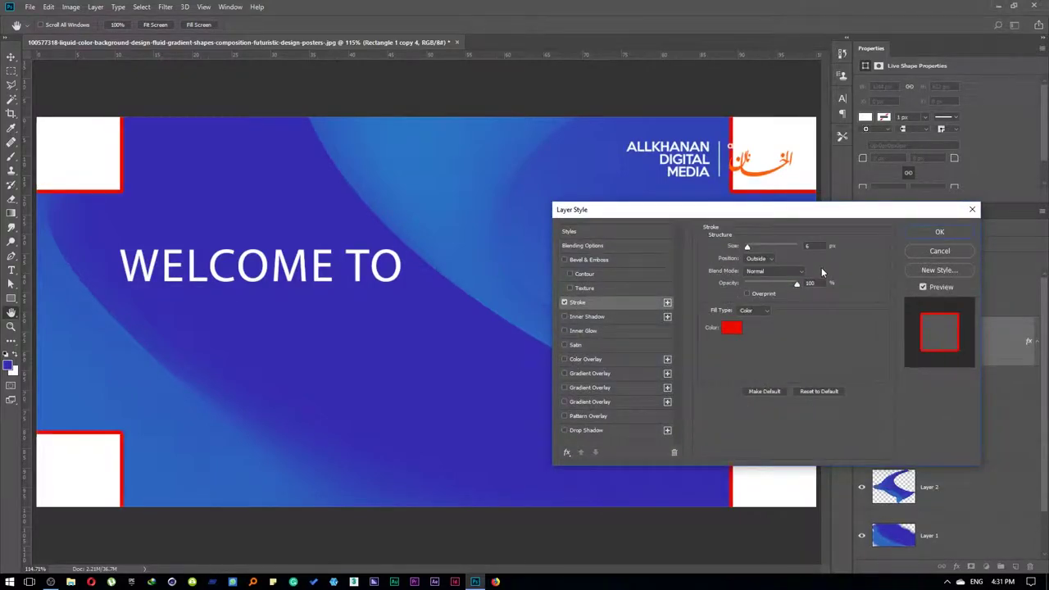
pyautogui.click(731, 327)
pyautogui.click(721, 319)
pyautogui.click(940, 309)
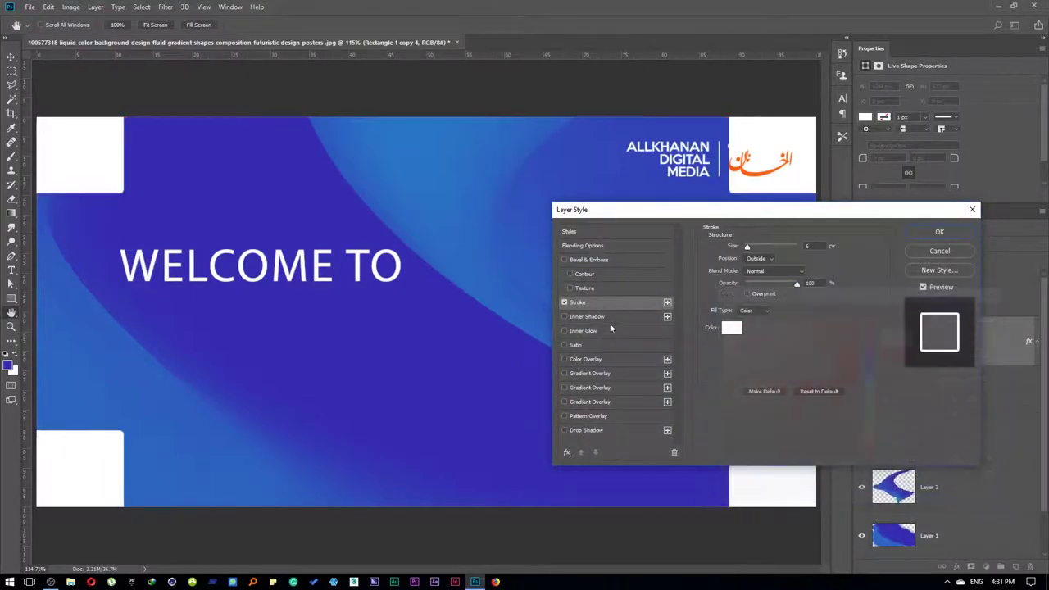
pyautogui.click(595, 248)
pyautogui.click(939, 232)
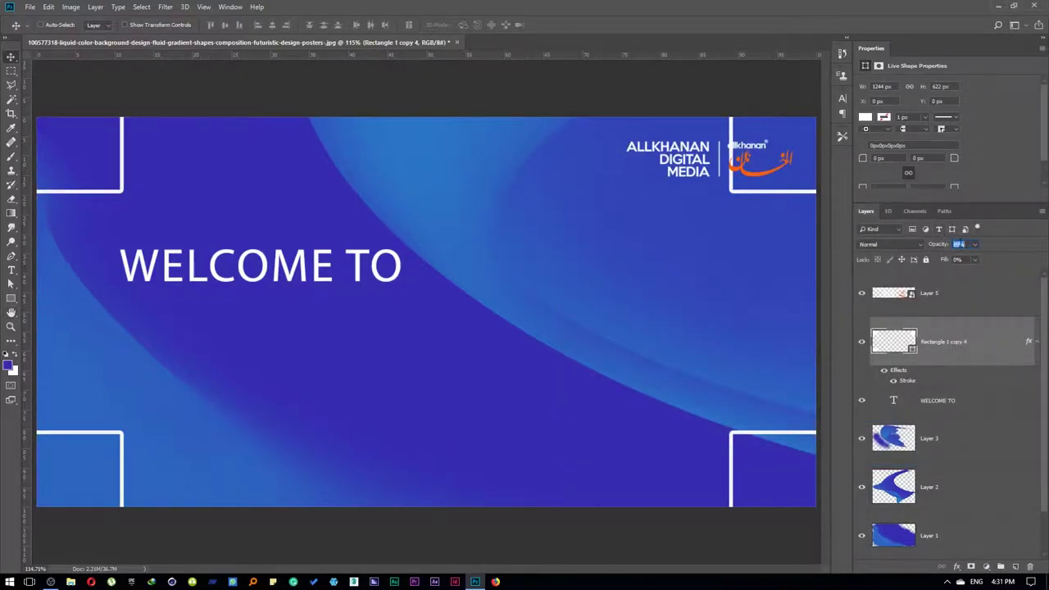
pyautogui.write('100')
pyautogui.press('Return')
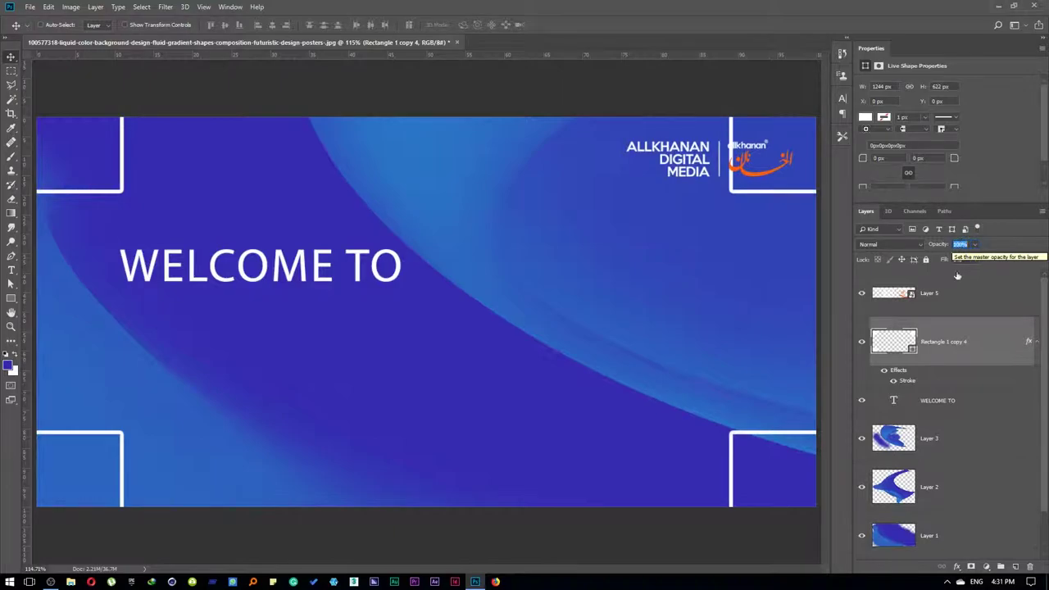
# - Thin the stroke to 1 px and lower the layer opacity to 50%
pyautogui.doubleClick(915, 382)
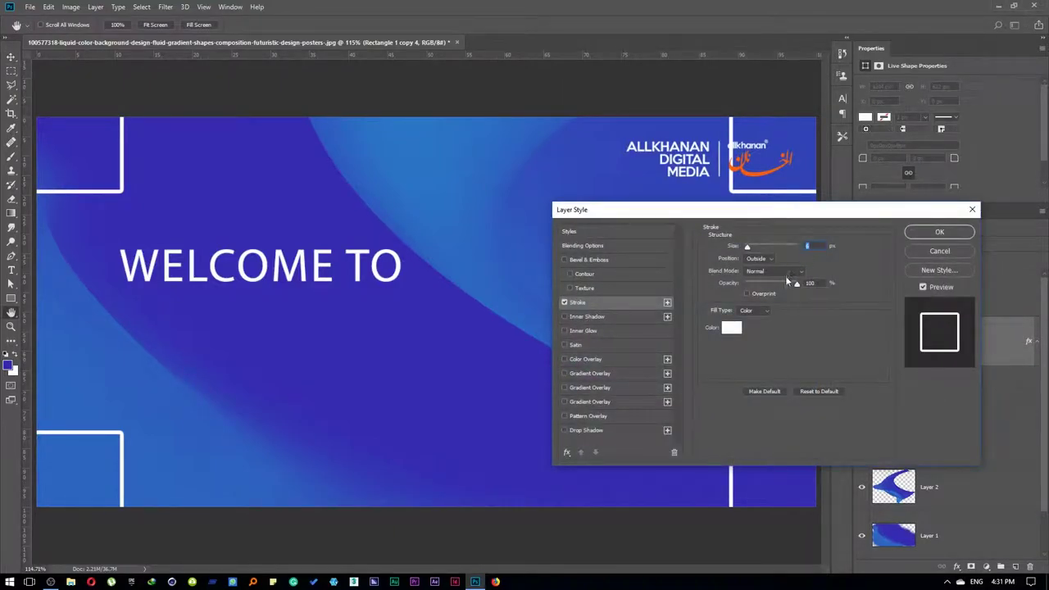
pyautogui.write('1')
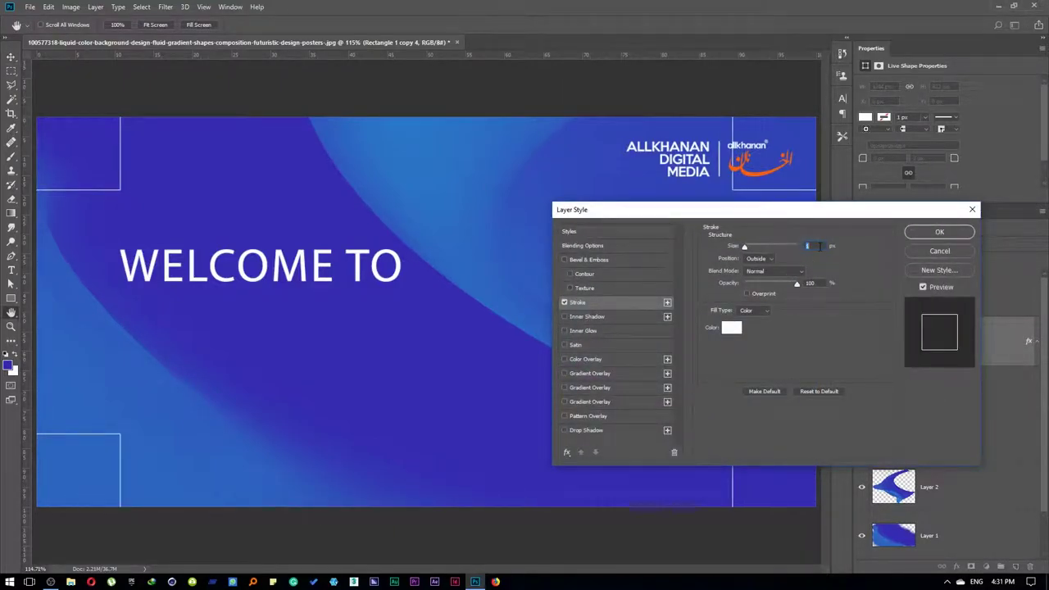
pyautogui.click(939, 232)
pyautogui.click(958, 244)
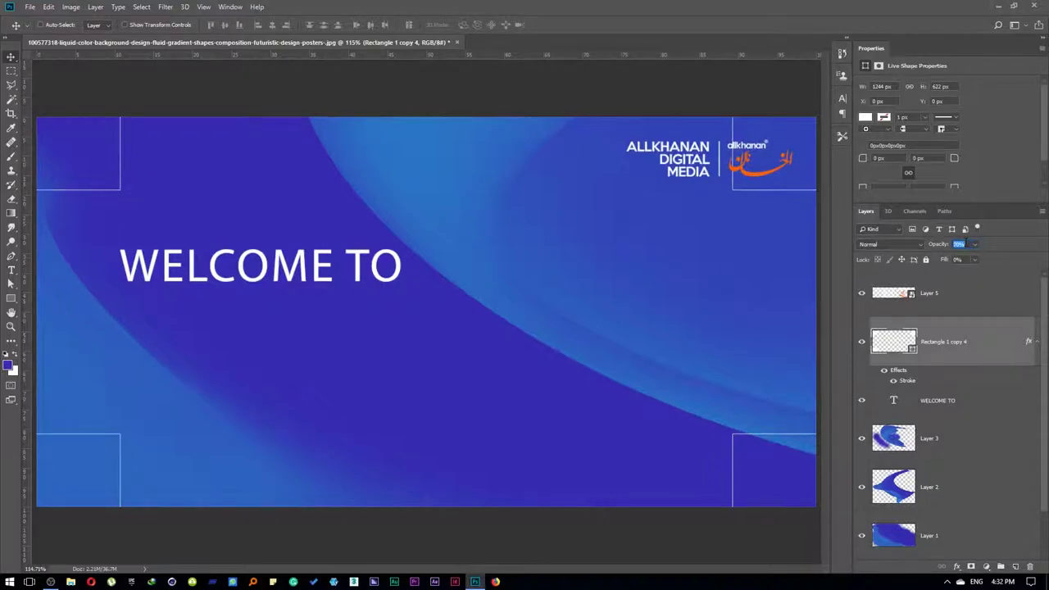
pyautogui.write('50')
pyautogui.press('Return')
pyautogui.click(949, 286)
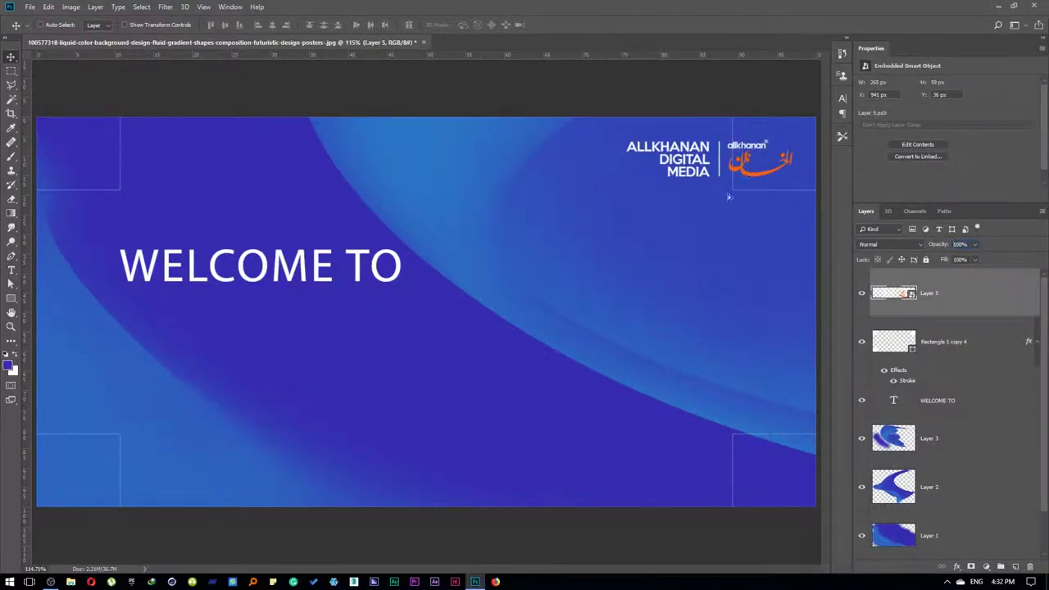
# - Move the logo to the banner's bottom-right corner
pyautogui.moveTo(701, 147)
pyautogui.mouseDown()
pyautogui.moveTo(634, 455)
pyautogui.moveTo(644, 456)
pyautogui.mouseUp()
pyautogui.hotkey('ctrl', 't')
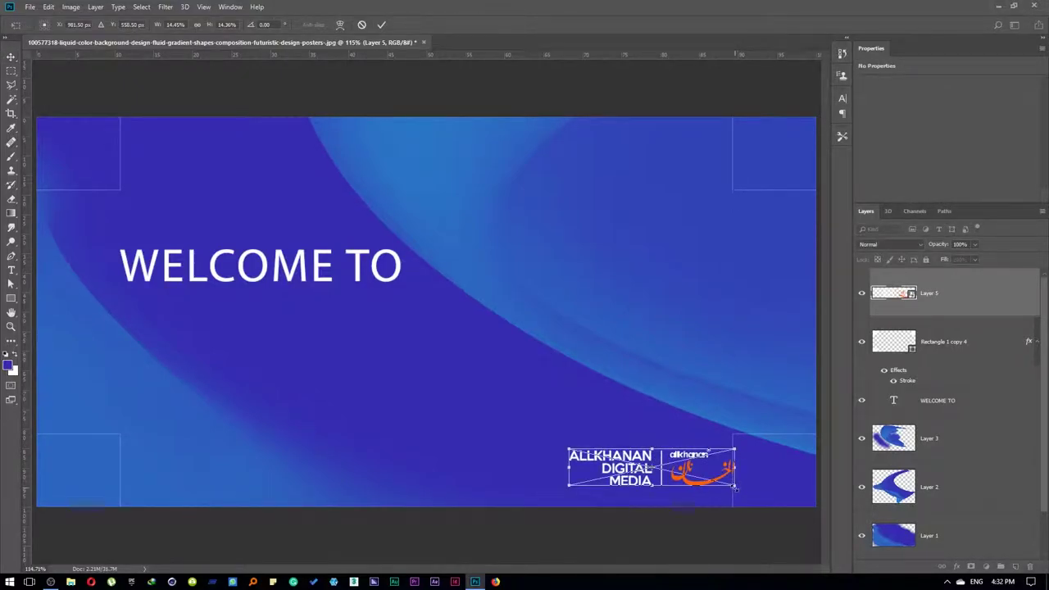
pyautogui.press('Return')
pyautogui.moveTo(695, 472); pyautogui.dragTo(695, 454)
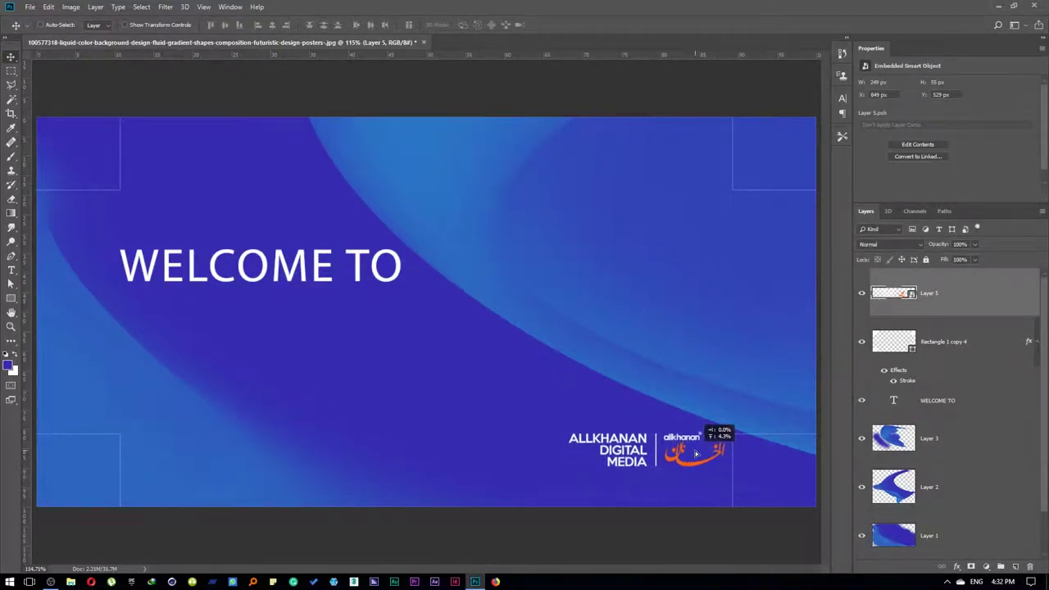
# - Add vertical guides and raise the WELCOME TO heading to the top guide
pyautogui.click(356, 279)
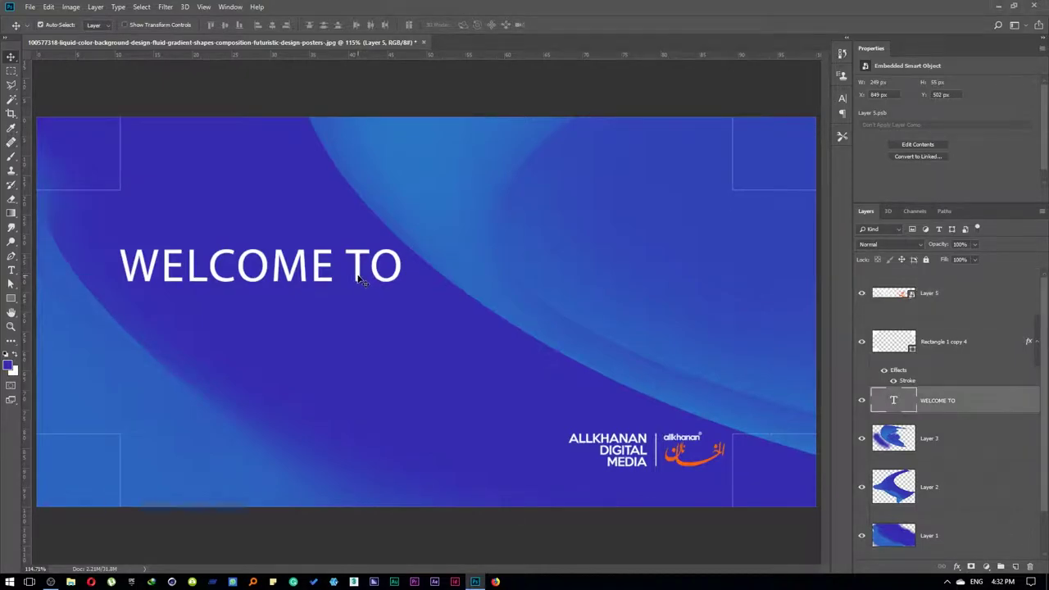
pyautogui.moveTo(29, 328); pyautogui.dragTo(119, 309)
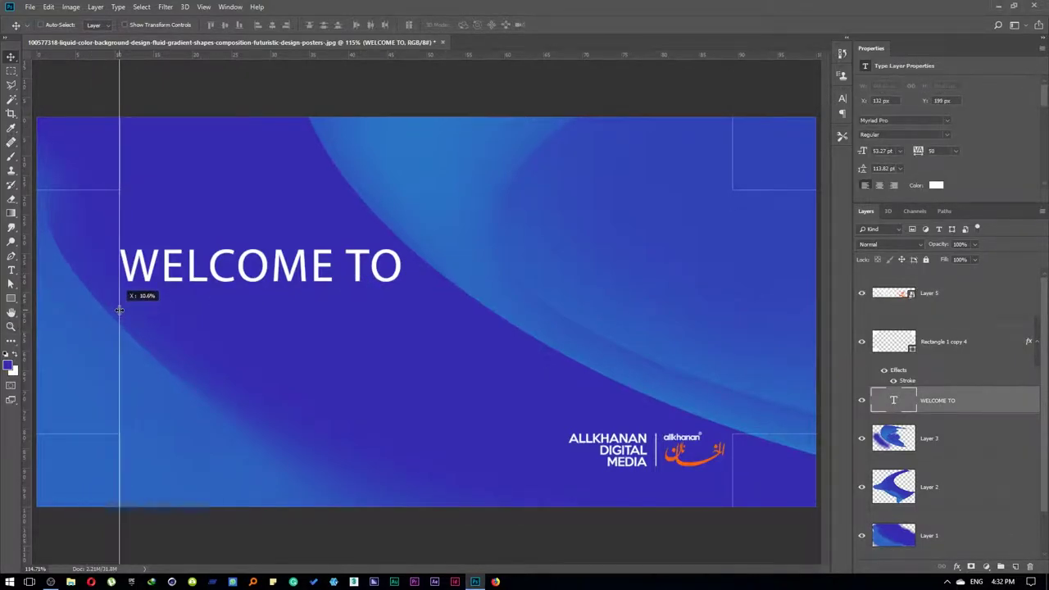
pyautogui.moveTo(27, 356)
pyautogui.mouseDown()
pyautogui.moveTo(433, 314)
pyautogui.moveTo(732, 302)
pyautogui.mouseUp()
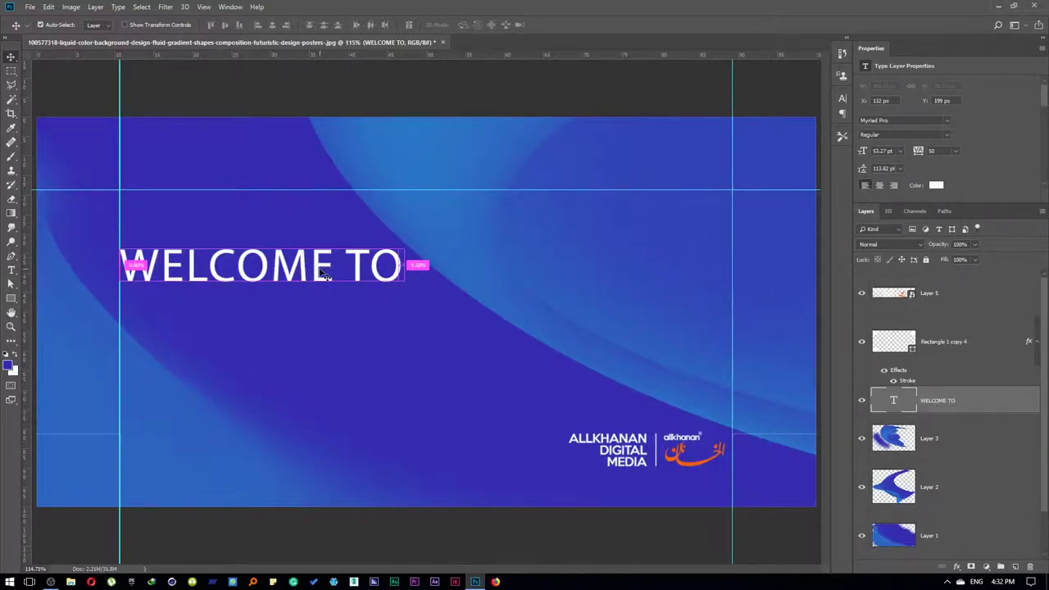
pyautogui.moveTo(317, 273); pyautogui.dragTo(318, 219)
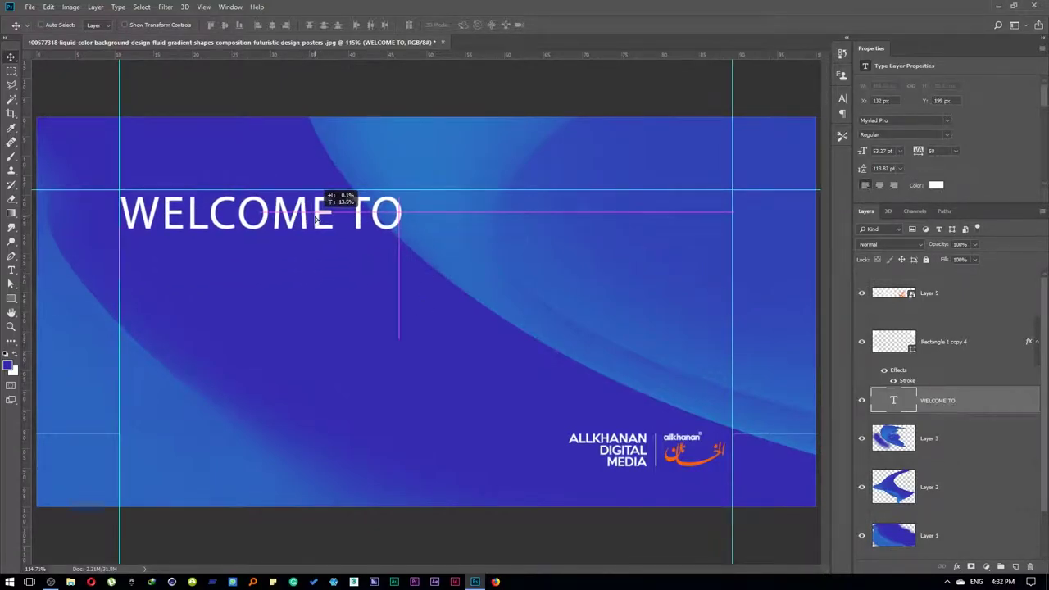
# - Set the heading to SF UI Text Ultrathin and move it down to the logo's line
pyautogui.doubleClick(246, 215)
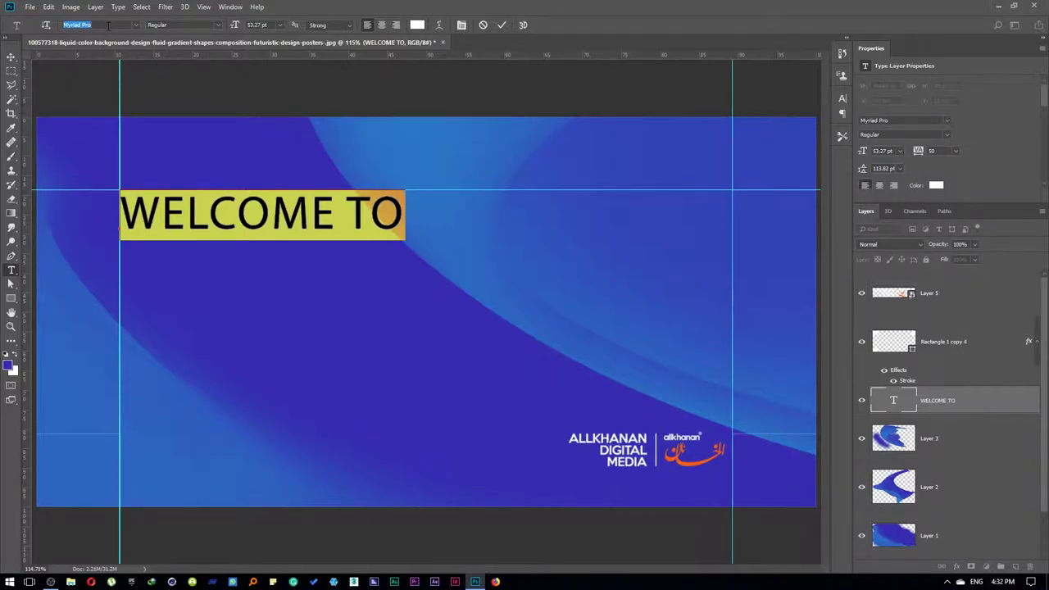
pyautogui.write('S')
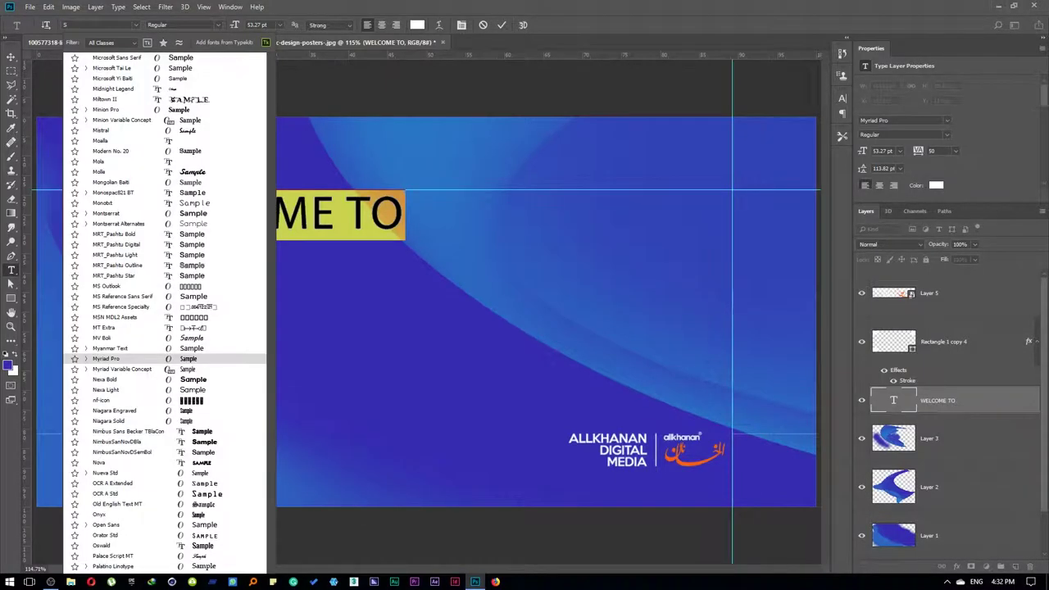
pyautogui.write('F')
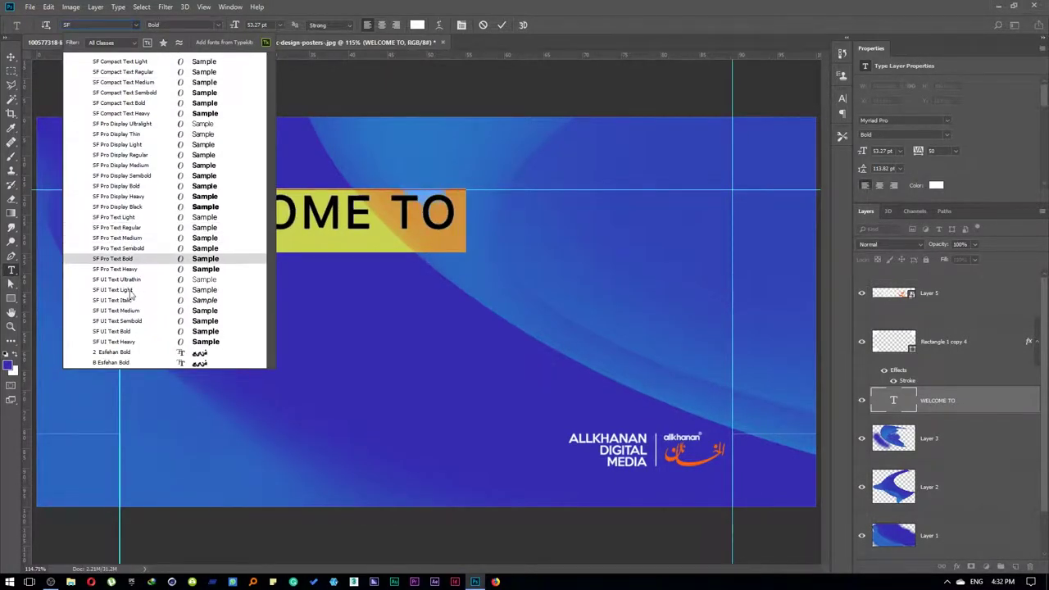
pyautogui.click(131, 279)
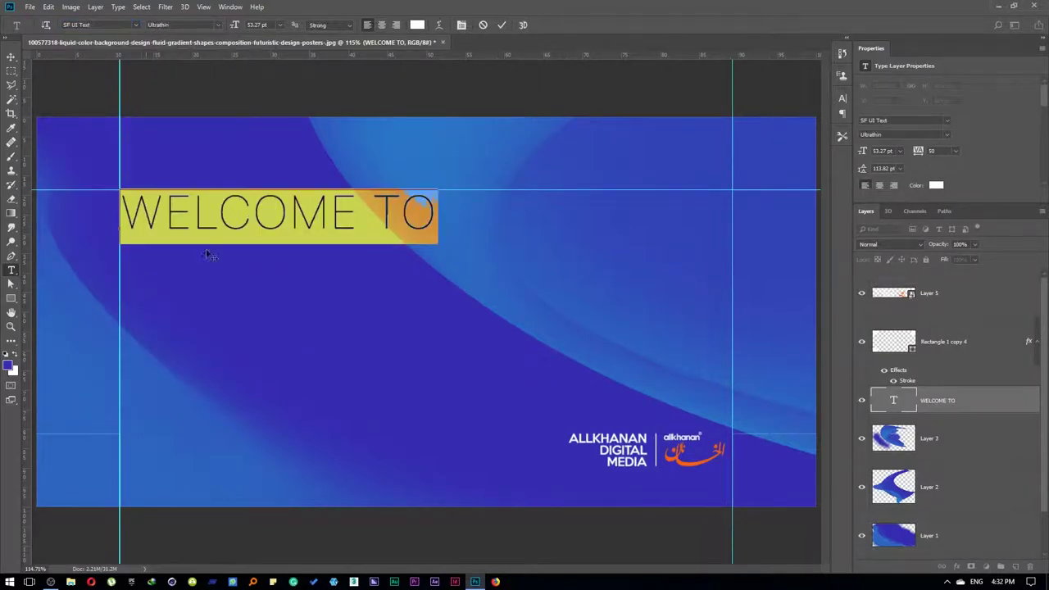
pyautogui.click(502, 24)
pyautogui.press('v')
pyautogui.moveTo(236, 217); pyautogui.dragTo(237, 451)
# - Shrink the heading to 24.81 pt, nudge it up, and place the cursor after it
pyautogui.press('t')
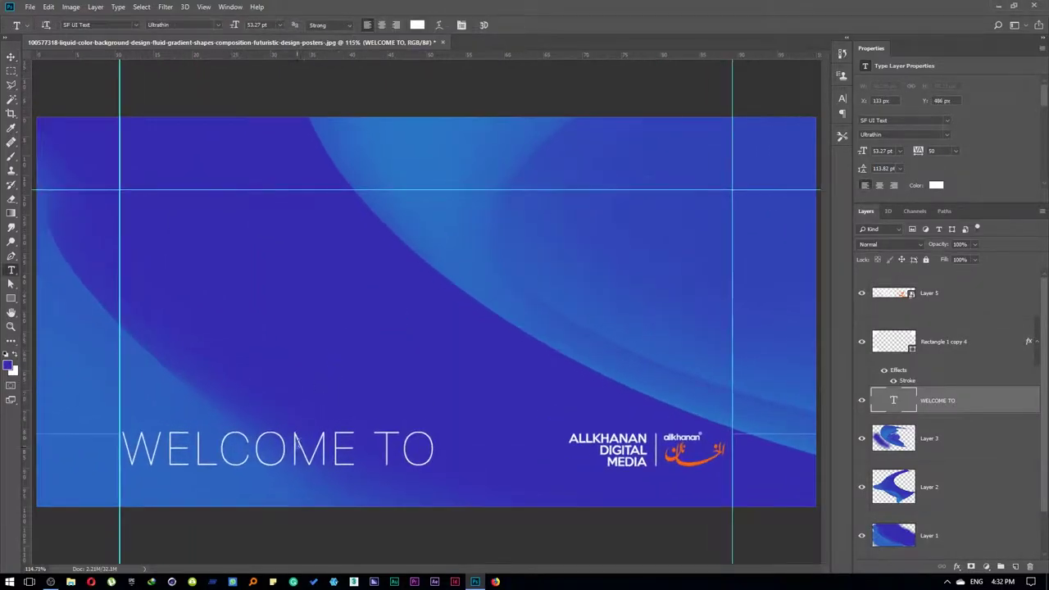
pyautogui.doubleClick(297, 445)
pyautogui.click(296, 445)
pyautogui.hotkey('ctrl', 'Return')
pyautogui.tripleClick(296, 447)
pyautogui.hotkey('ctrl', 'shift', ',')
pyautogui.hotkey('ctrl', 'shift', ',')
pyautogui.hotkey('ctrl', 'shift', ',')
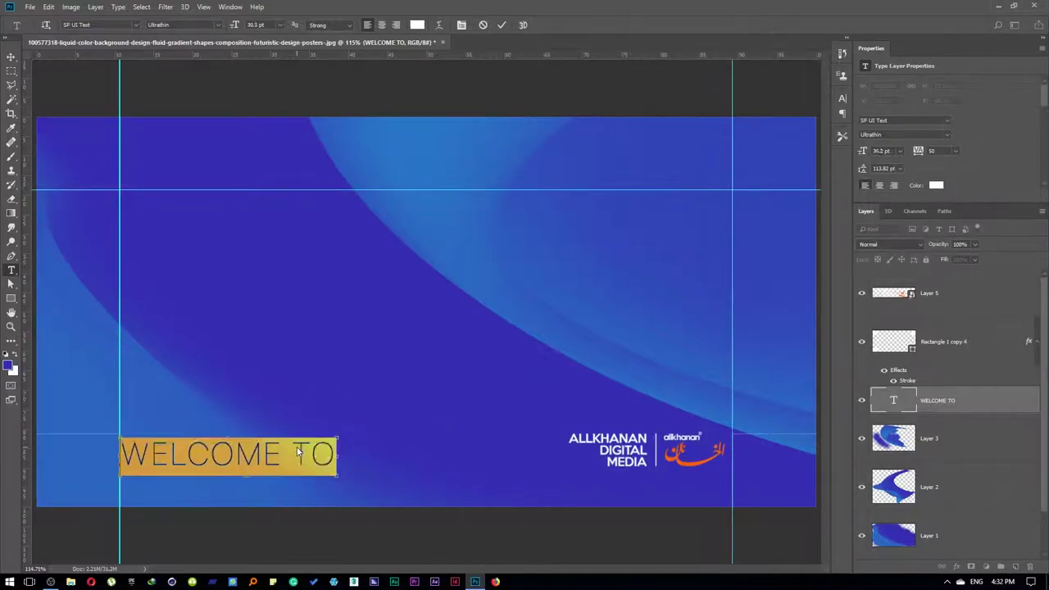
pyautogui.hotkey('ctrl', 'shift', ',')
pyautogui.hotkey('ctrl', 'shift', ',')
pyautogui.hotkey('ctrl', 'shift', ',')
pyautogui.hotkey('ctrl', 'Return')
pyautogui.press('v')
pyautogui.press('Up')
pyautogui.press('Up')
pyautogui.press('Up')
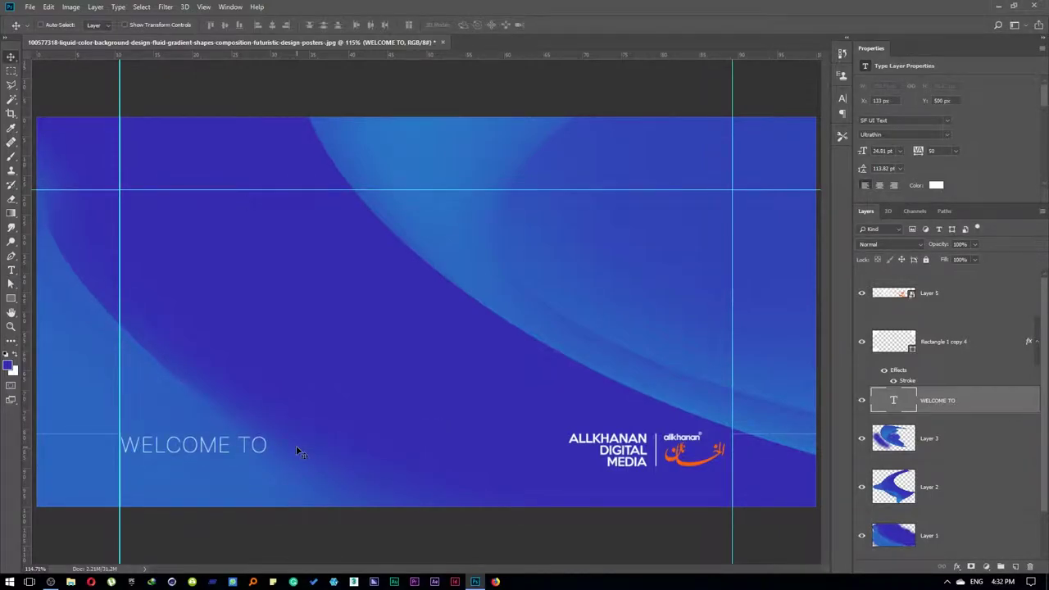
pyautogui.press('t')
pyautogui.click(268, 447)
pyautogui.write('2019')
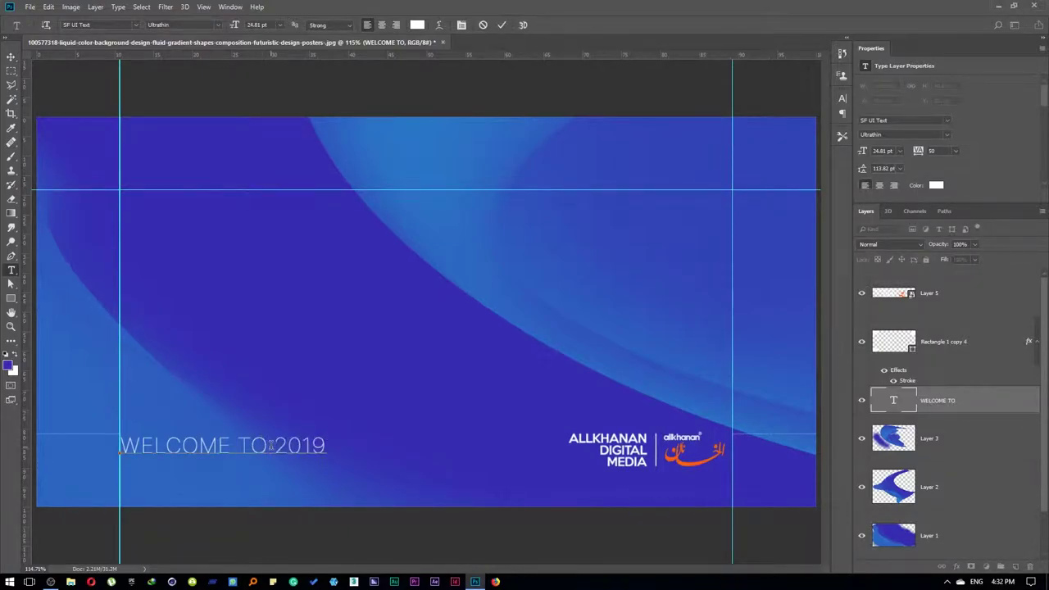
# - Try Bold and Nexa fonts on 2019 and the heading line
pyautogui.doubleClick(310, 445)
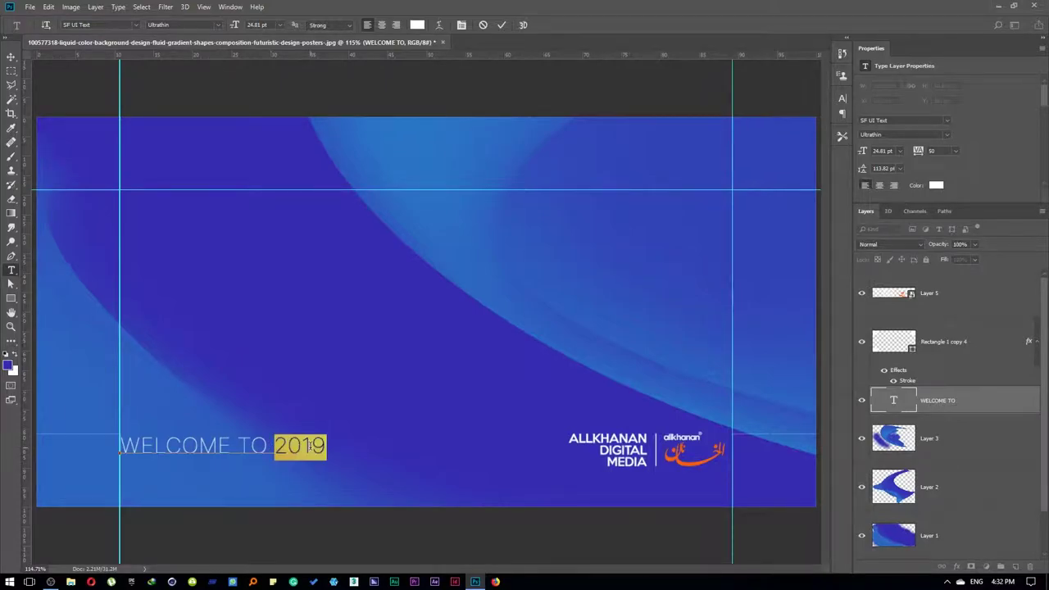
pyautogui.click(223, 26)
pyautogui.click(176, 82)
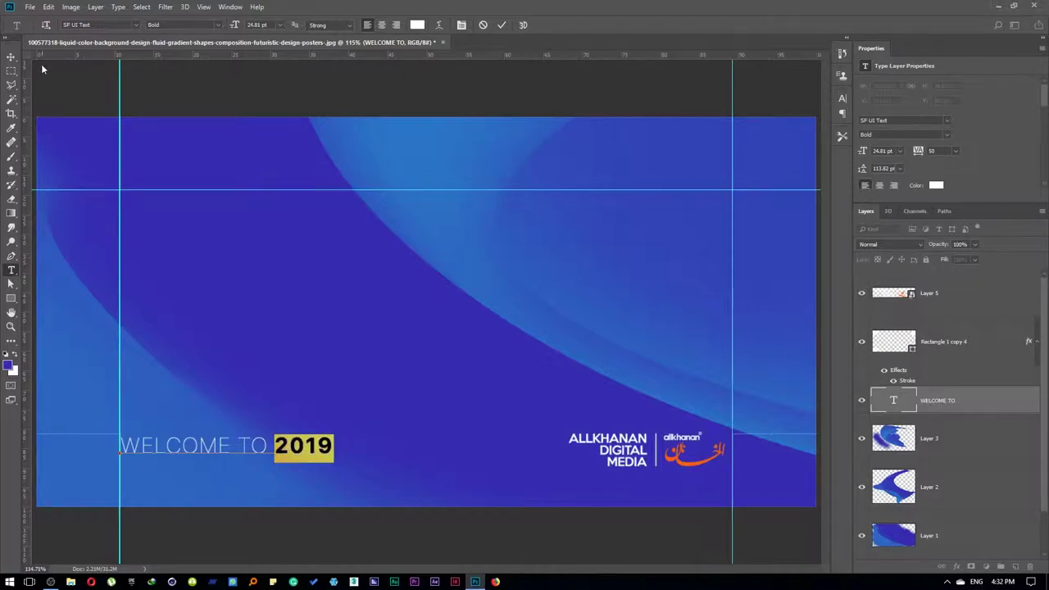
pyautogui.write('NE')
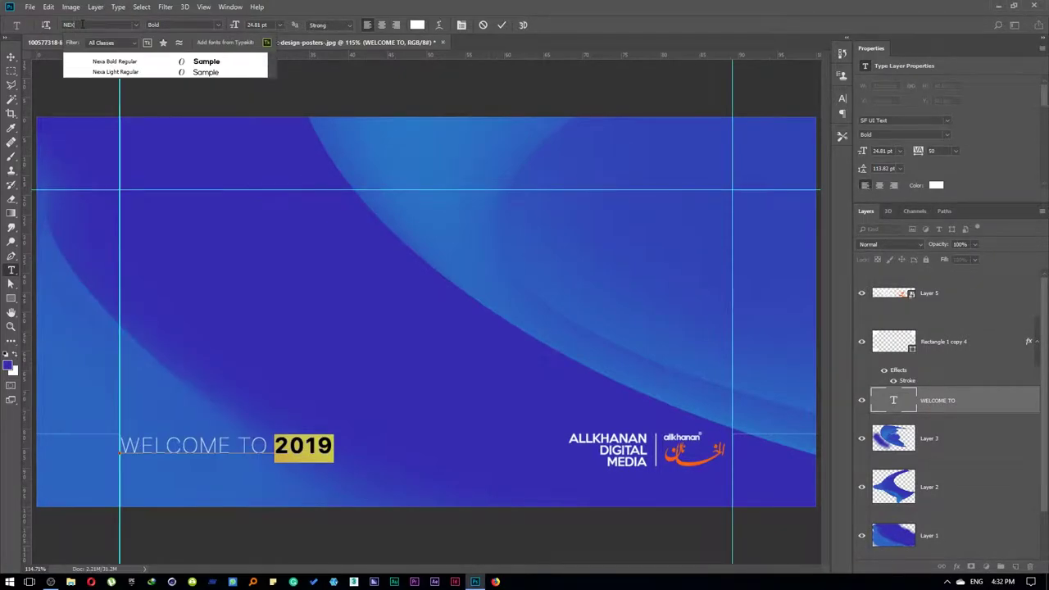
pyautogui.write('X')
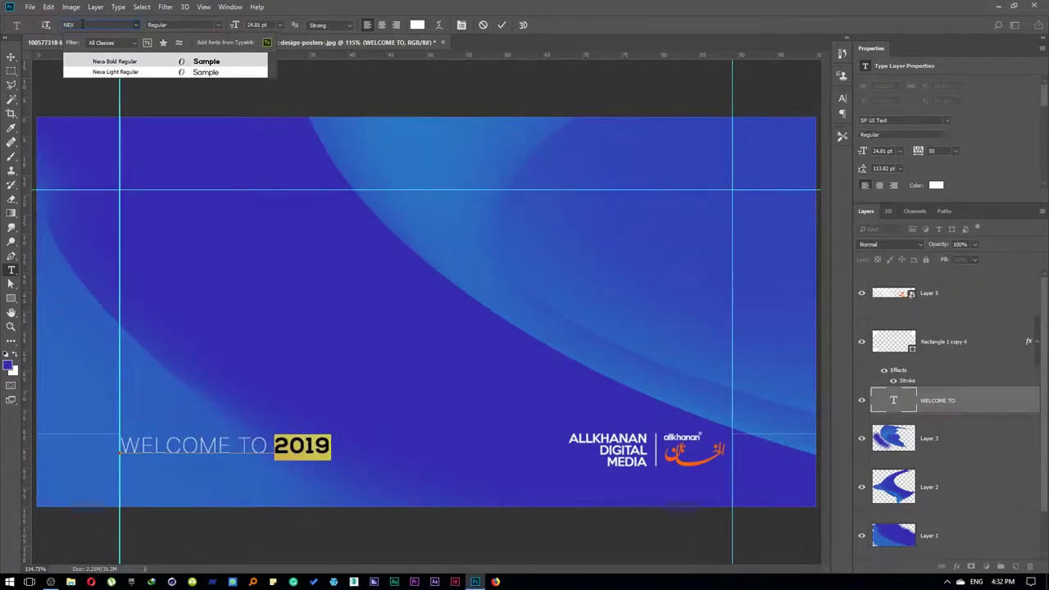
pyautogui.tripleClick(308, 447)
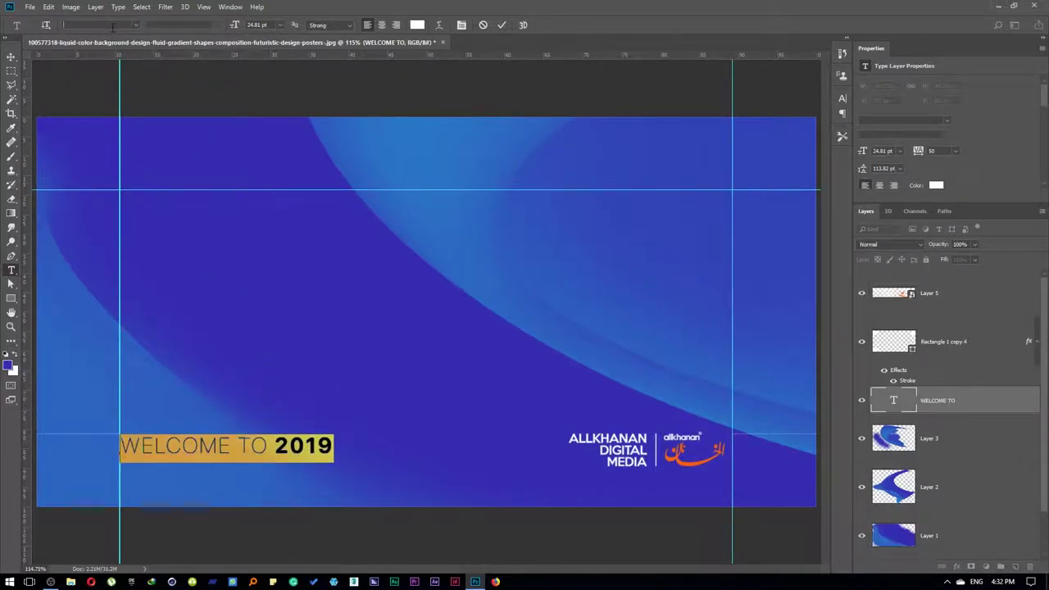
pyautogui.write('NEXA')
pyautogui.press('Down')
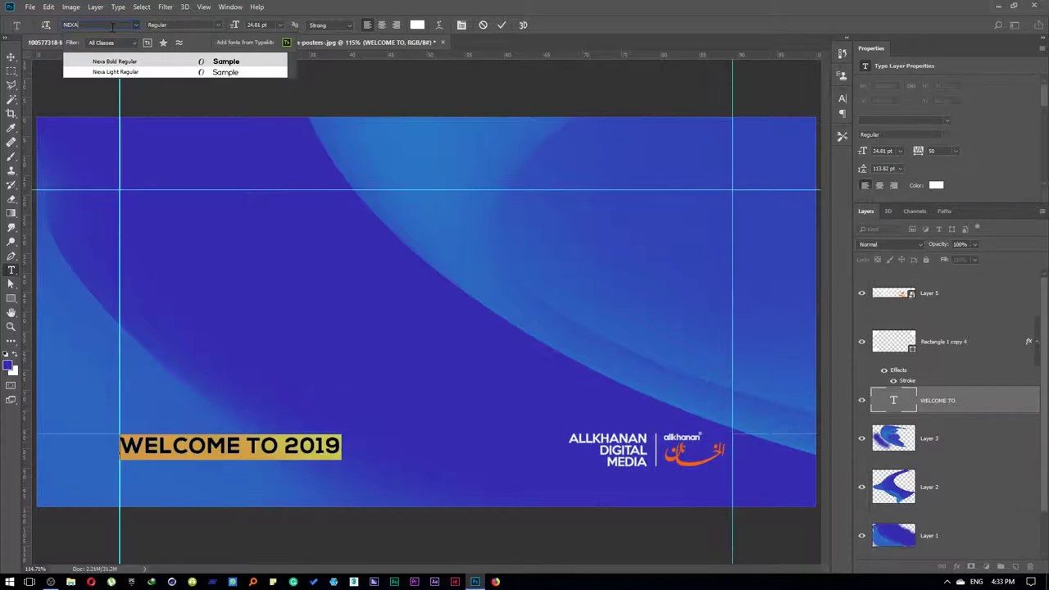
pyautogui.press('Down')
# - Browse SF weights and apply SF UI Text Ultrathin to the whole heading
pyautogui.write('SF')
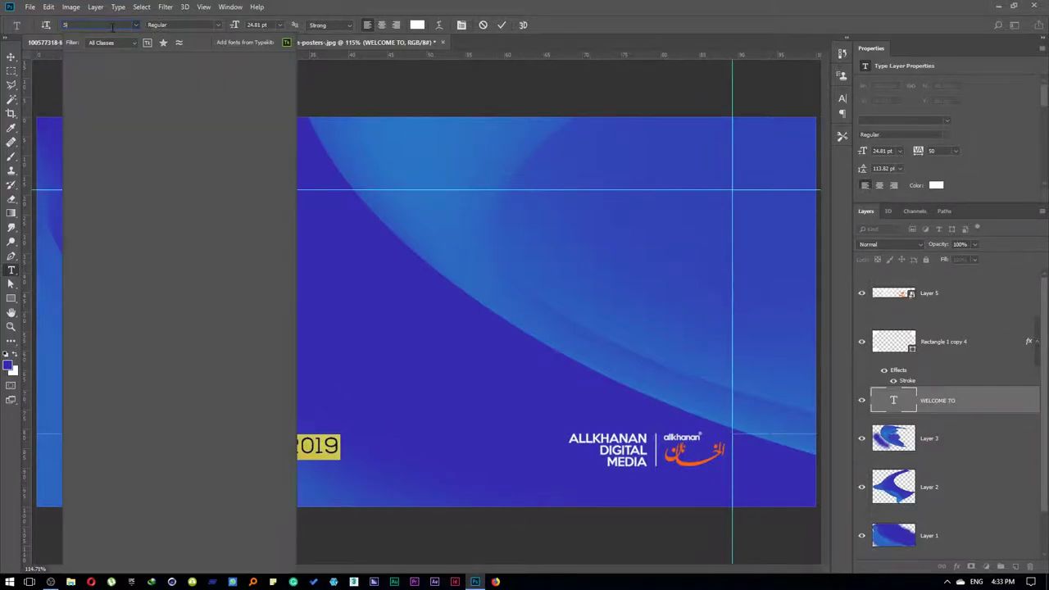
pyautogui.press('Down')
pyautogui.press('Down')
pyautogui.press('Down')
pyautogui.press('Down')
pyautogui.press('Down')
pyautogui.press('Down')
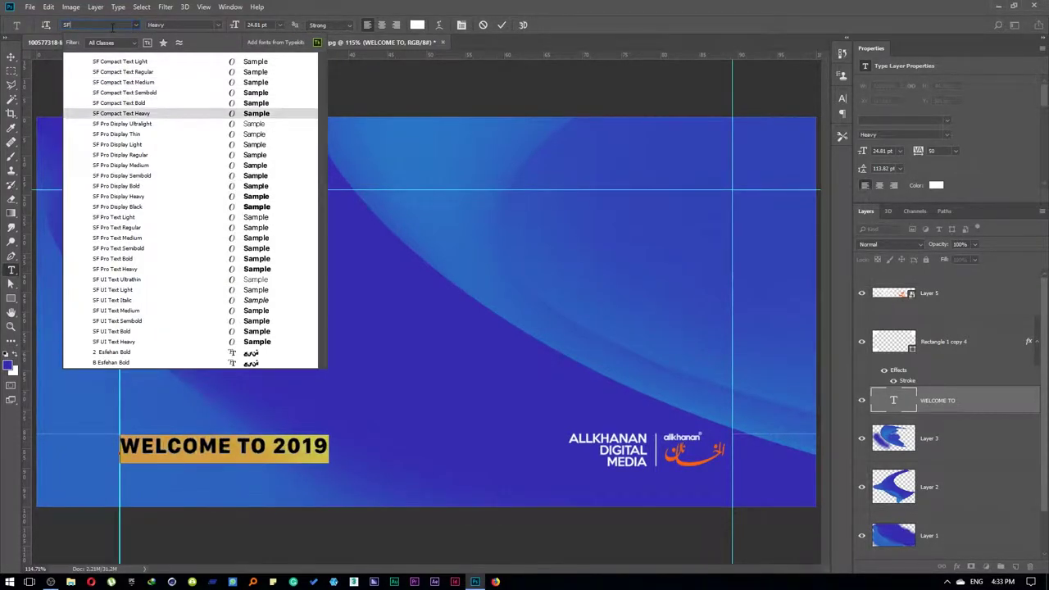
pyautogui.press('Down')
pyautogui.press('Down')
pyautogui.press('Down')
pyautogui.press('Up')
pyautogui.press('Up')
pyautogui.press('Down')
pyautogui.press('Down')
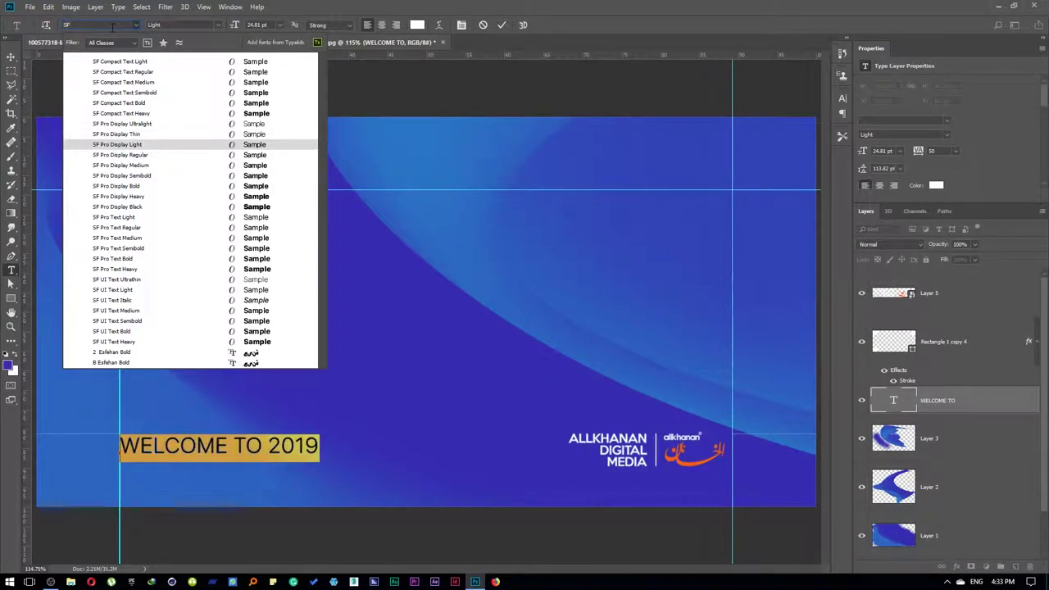
pyautogui.press('Up')
pyautogui.press('Up')
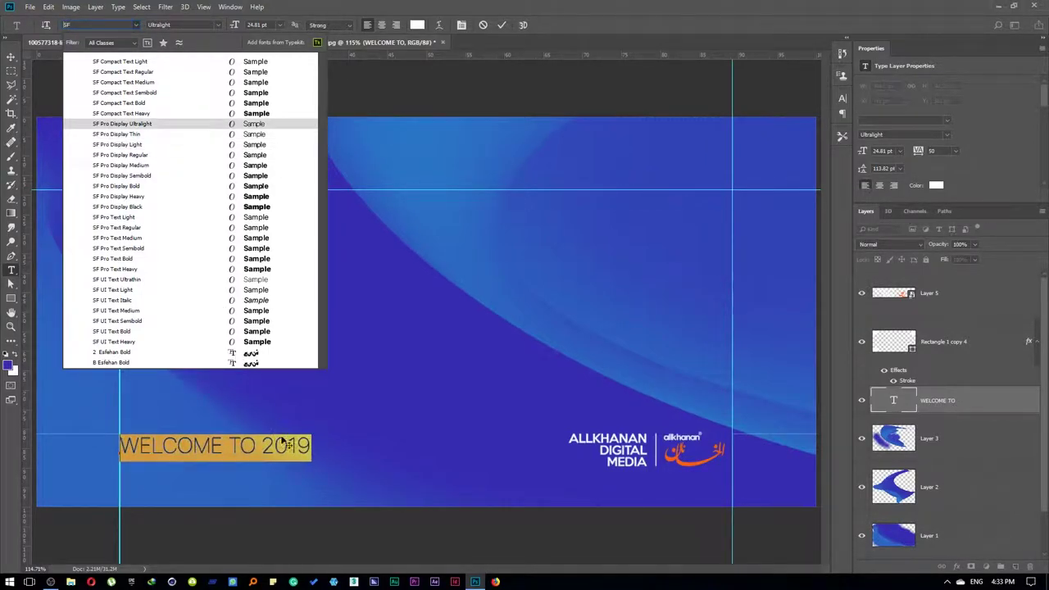
pyautogui.write('UI Text')
pyautogui.press('Return')
pyautogui.click(286, 443)
# - Set the digits 2019 to SF UI Text Ultrathin and commit the text
pyautogui.moveTo(278, 444); pyautogui.dragTo(333, 445)
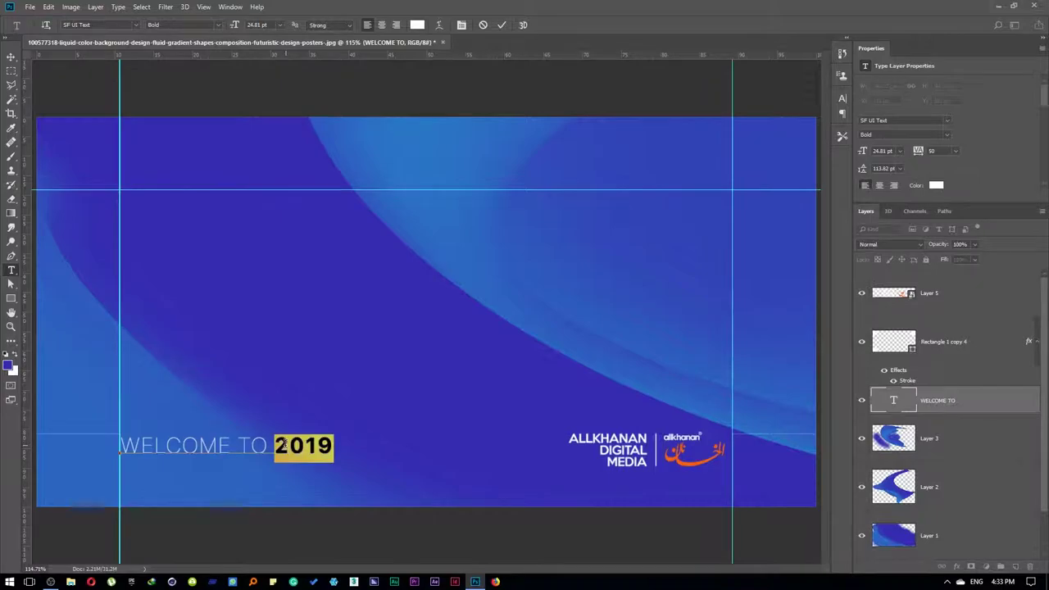
pyautogui.click(82, 25)
pyautogui.write('SF')
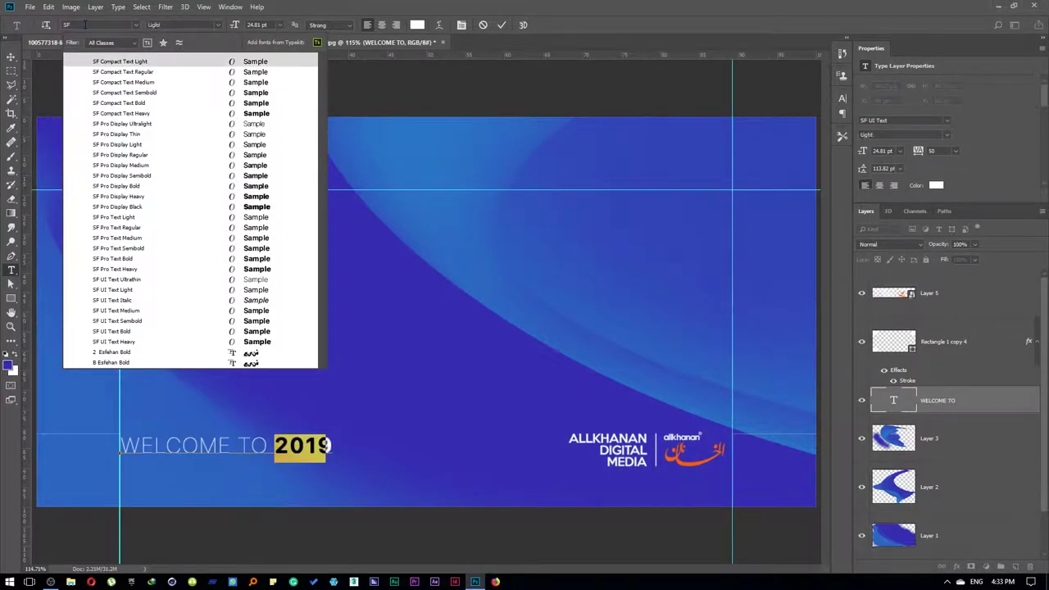
pyautogui.press('Down')
pyautogui.press('Down')
pyautogui.press('Down')
pyautogui.press('Down')
pyautogui.press('Down')
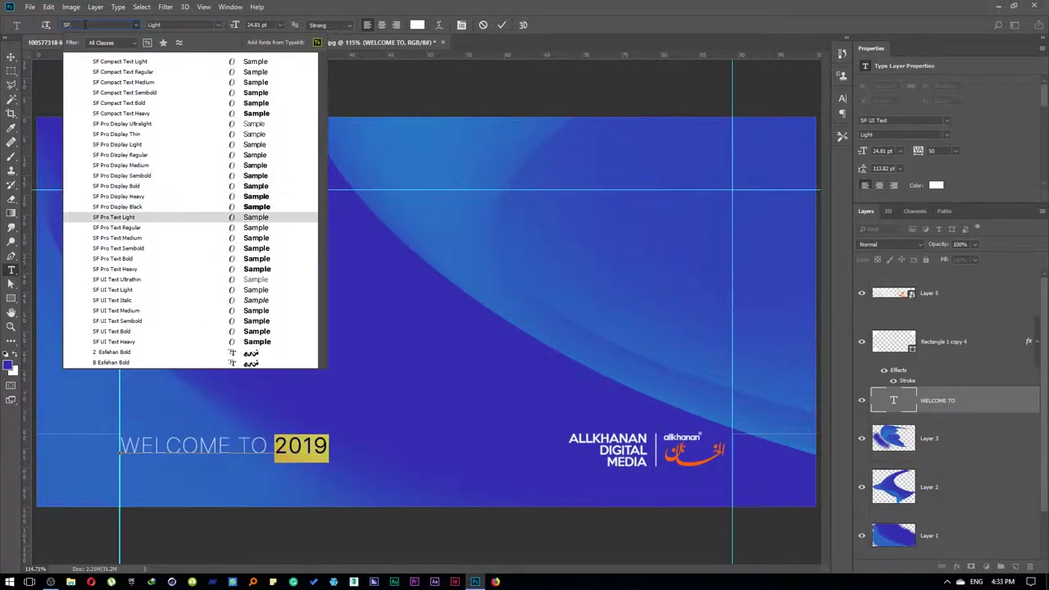
pyautogui.press('Down')
pyautogui.press('Down')
pyautogui.press('Down')
pyautogui.press('Down')
pyautogui.press('Down')
pyautogui.press('Down')
pyautogui.press('Down')
pyautogui.press('Up')
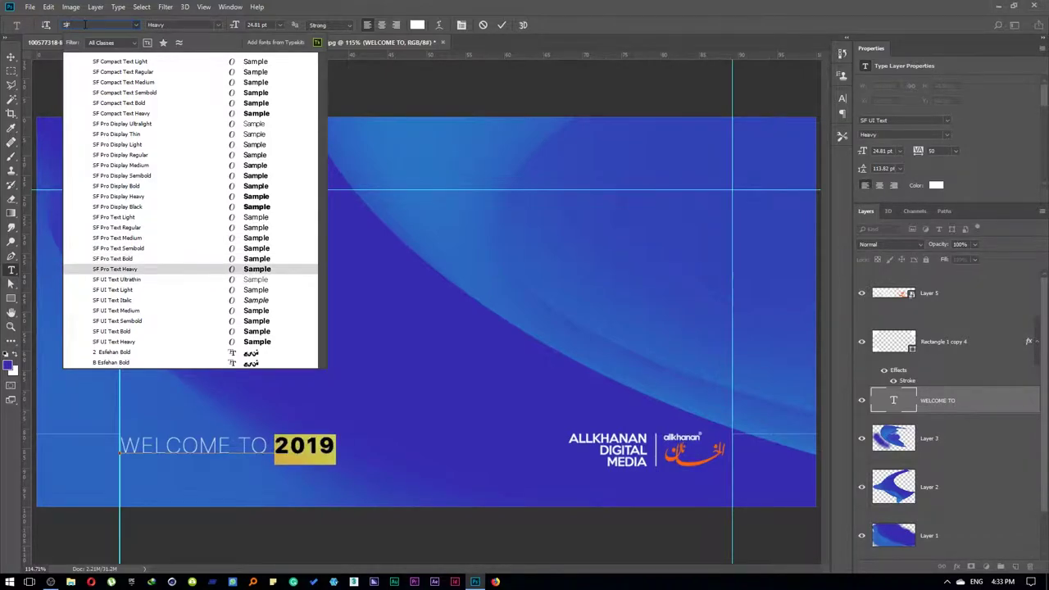
pyautogui.press('Down')
pyautogui.press('Down')
pyautogui.press('Down')
pyautogui.press('Down')
pyautogui.press('Up')
pyautogui.press('Up')
pyautogui.press('Up')
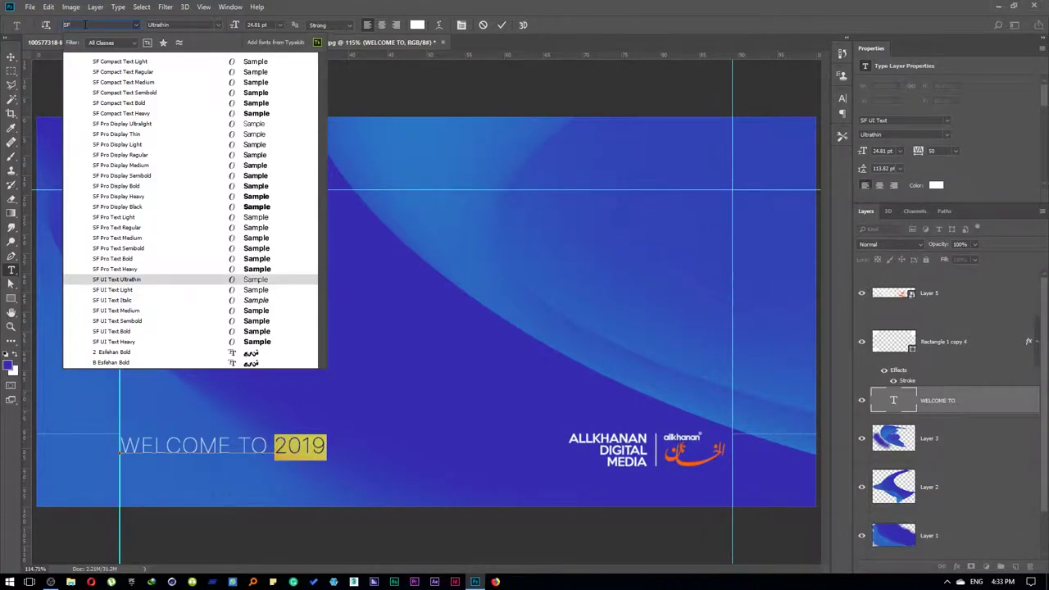
pyautogui.press('Return')
pyautogui.hotkey('ctrl', 'Return')
# - Zoom the view back out to 100%
pyautogui.scroll(3, 222, 421)
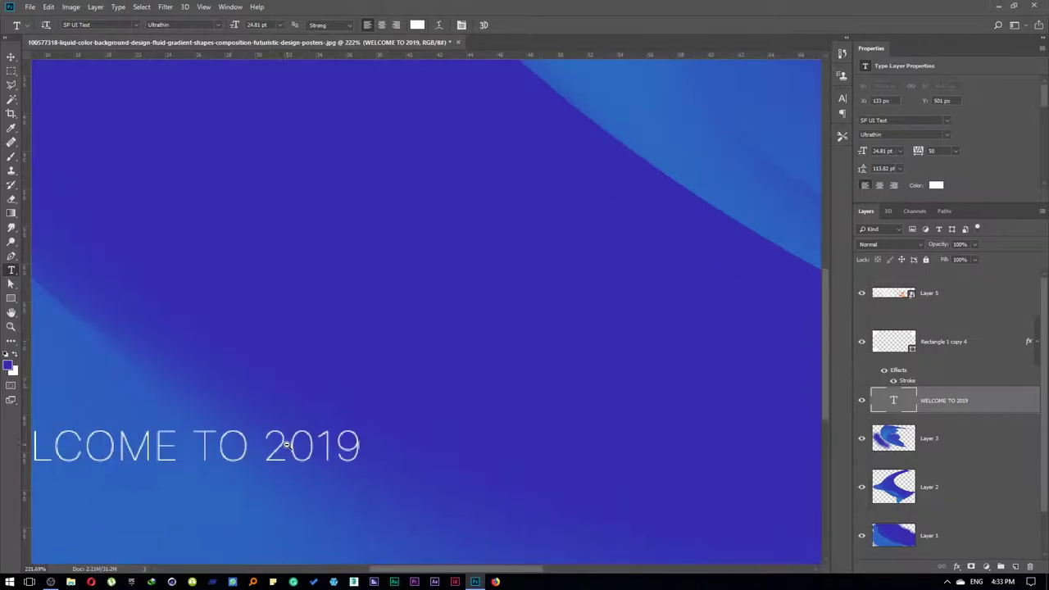
pyautogui.scroll(3, 222, 421)
pyautogui.rightClick(492, 367)
pyautogui.click(517, 383)
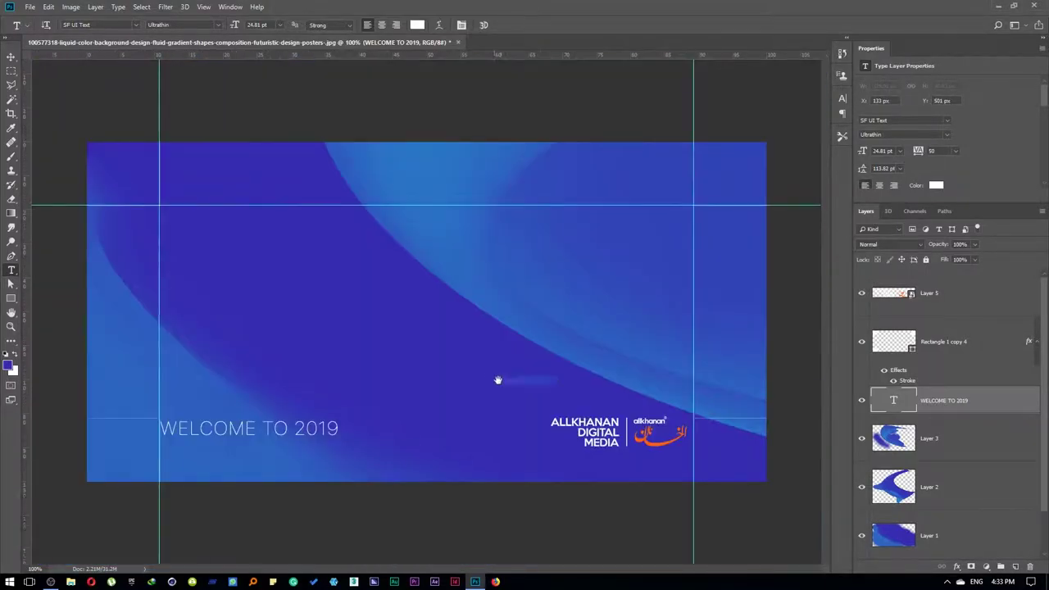
pyautogui.scroll(-1, 311, 355)
pyautogui.rightClick(311, 354)
pyautogui.click(315, 386)
# - Move a copy of the heading to the top guide and scale it up to about 262%
pyautogui.press('v')
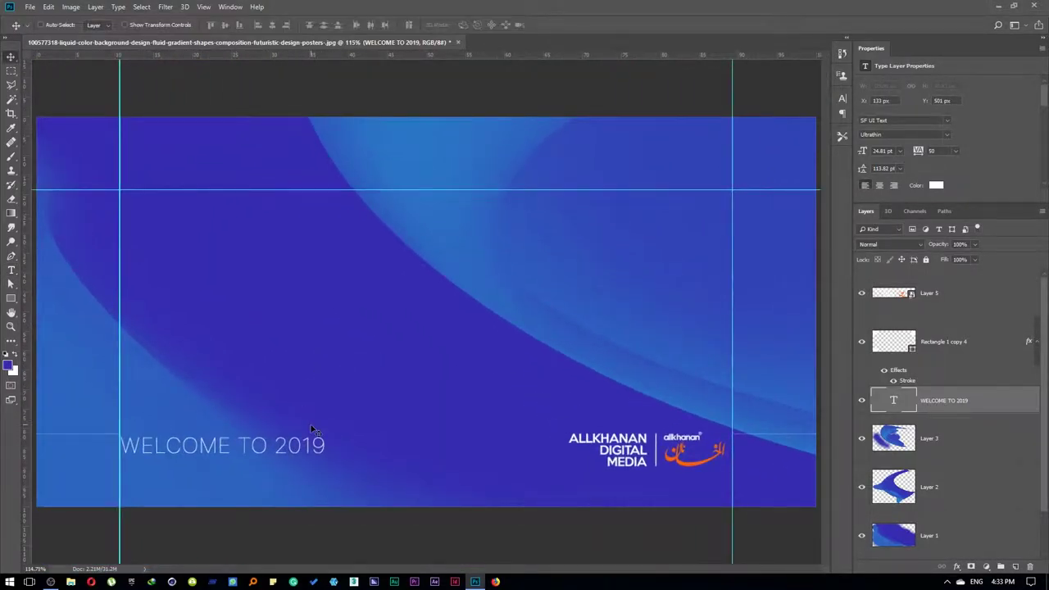
pyautogui.moveTo(316, 440); pyautogui.dragTo(257, 172)
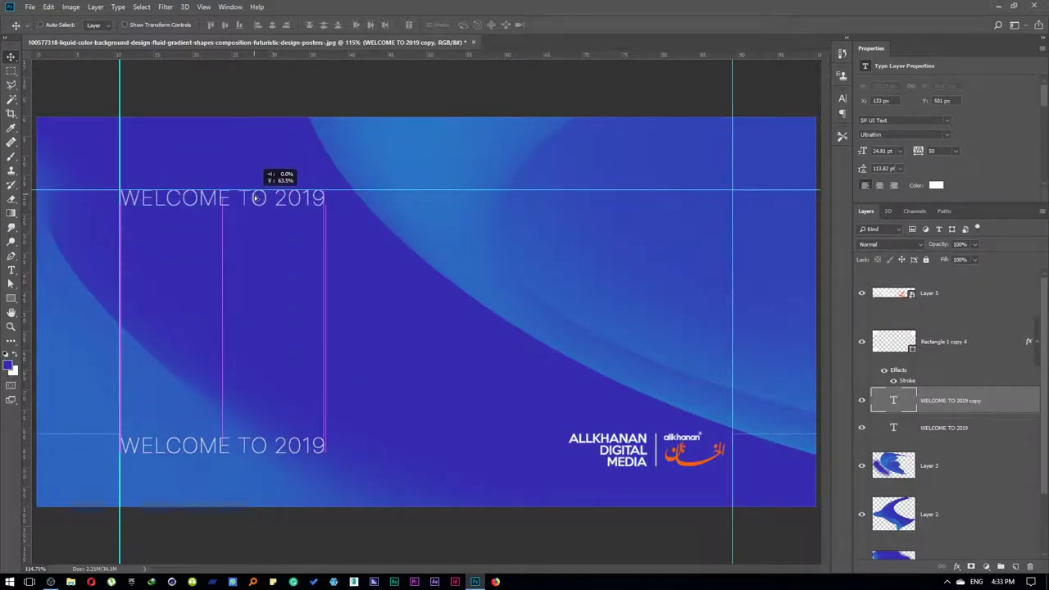
pyautogui.hotkey('ctrl', 't')
pyautogui.moveTo(326, 212); pyautogui.dragTo(645, 371)
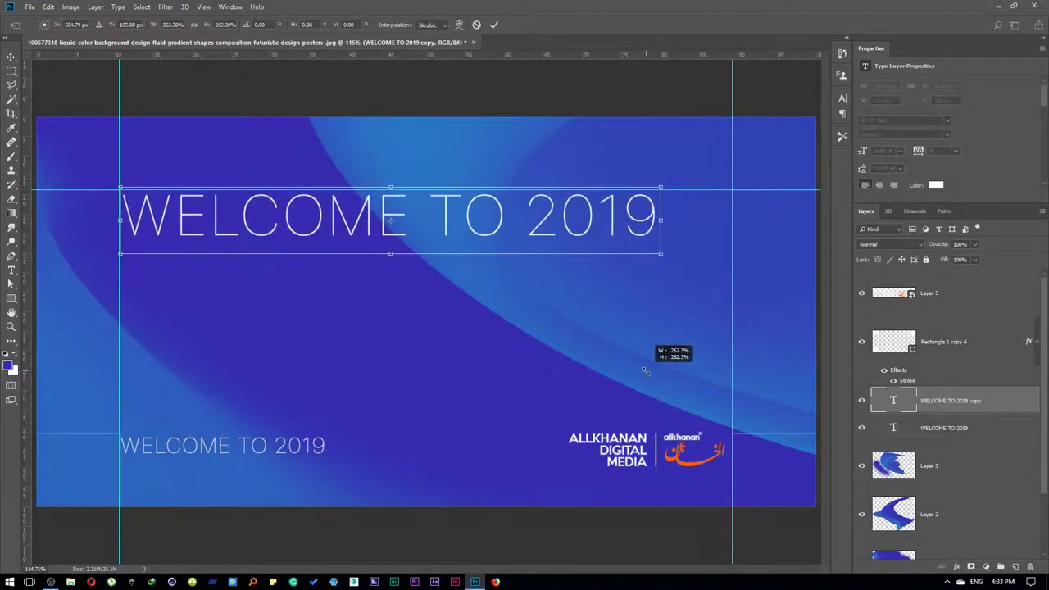
pyautogui.press('Return')
# - Retype the enlarged copy as 'THE ALLKHANAN' with 'ACADEMY' on a second line
pyautogui.press('t')
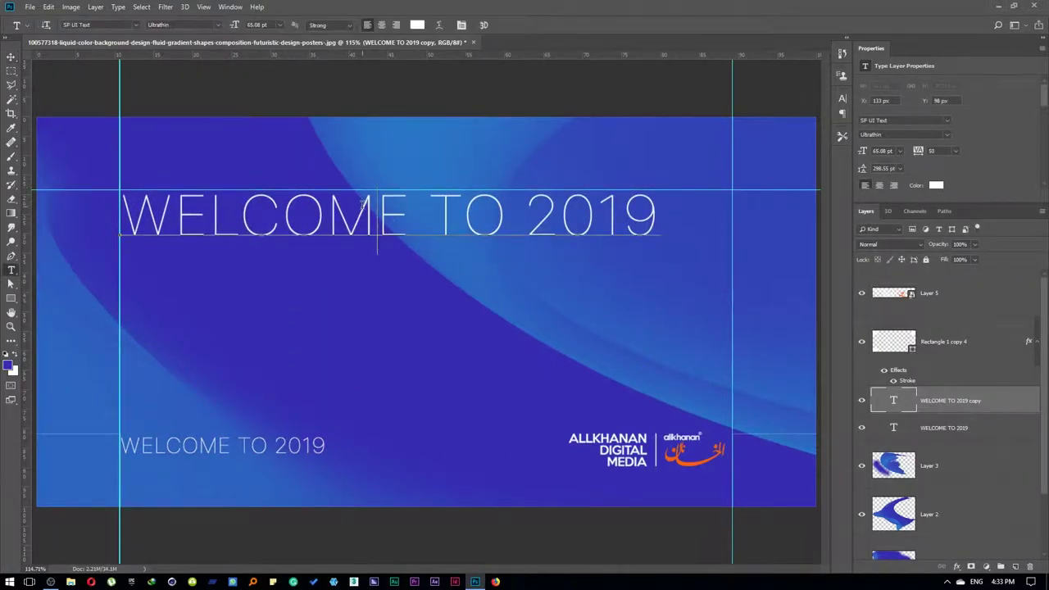
pyautogui.tripleClick(361, 205)
pyautogui.write('THE AL')
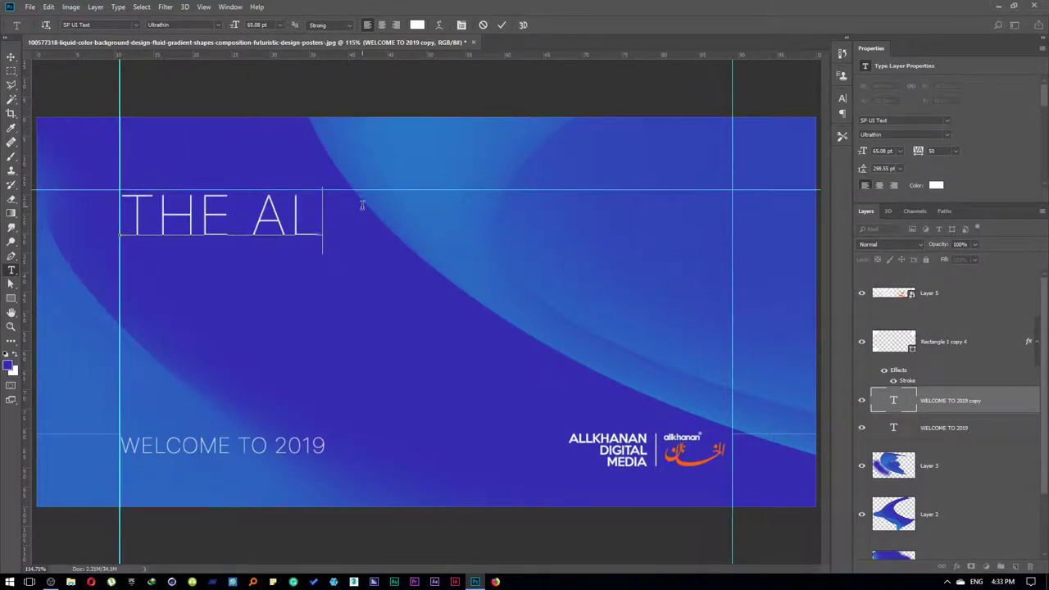
pyautogui.write('LKHANAN')
pyautogui.press('Return')
pyautogui.write('ACAD')
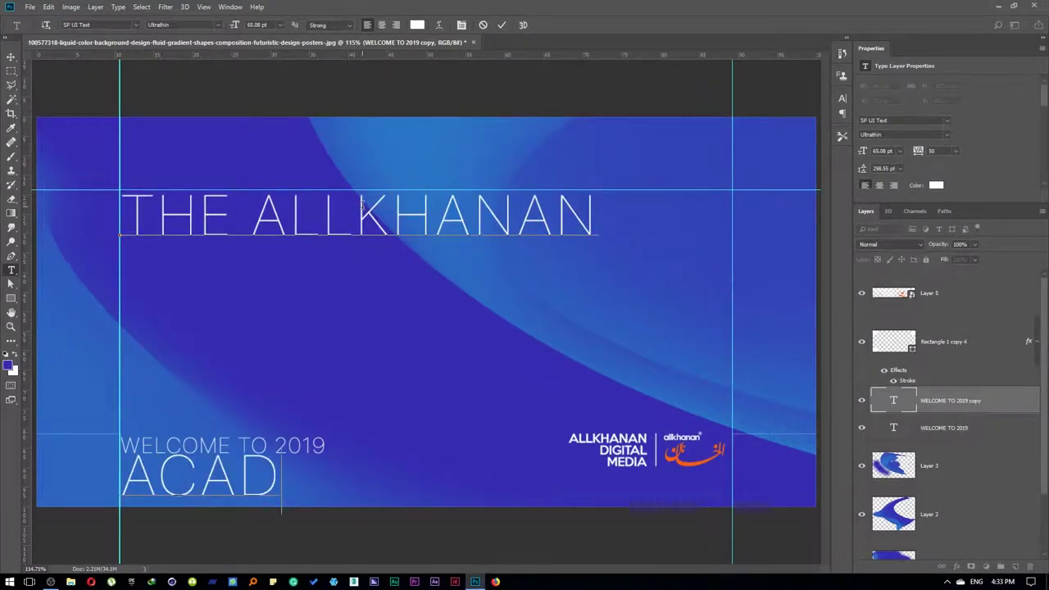
pyautogui.write('EMY')
# - Tighten the heading's line spacing and shrink the text to about 50 pt
pyautogui.hotkey('ctrl', 'a')
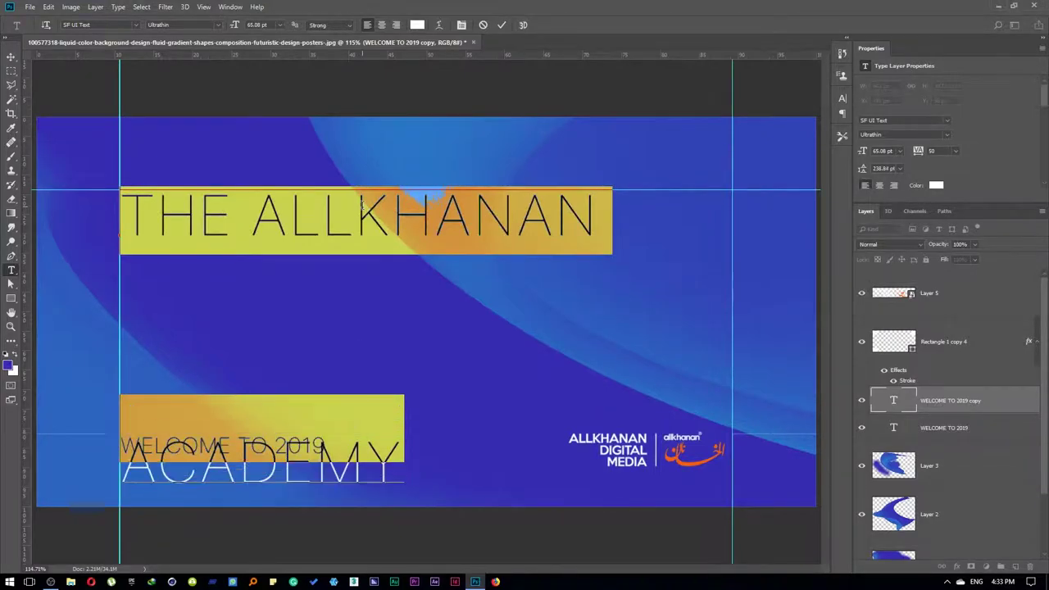
pyautogui.hotkey('ctrl', 'alt', 'Up')
pyautogui.hotkey('ctrl', 'alt', 'Up')
pyautogui.hotkey('ctrl', 'alt', 'Up')
pyautogui.hotkey('ctrl', 'alt', 'Down')
pyautogui.hotkey('ctrl', 'alt', 'Up')
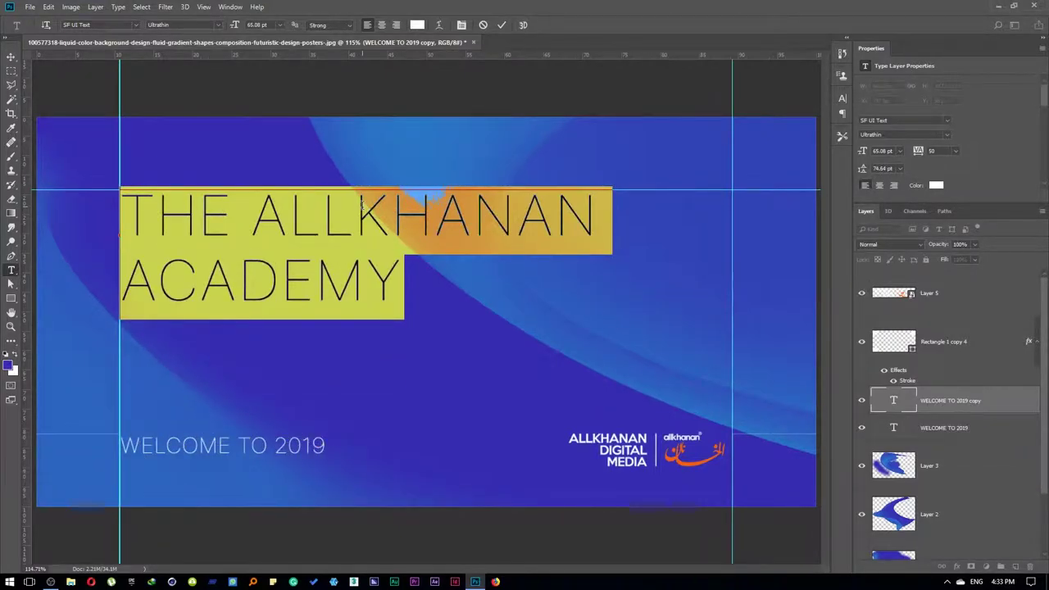
pyautogui.hotkey('ctrl', 'shift', ',')
pyautogui.hotkey('ctrl', 'shift', ',')
pyautogui.hotkey('ctrl', 'shift', ',')
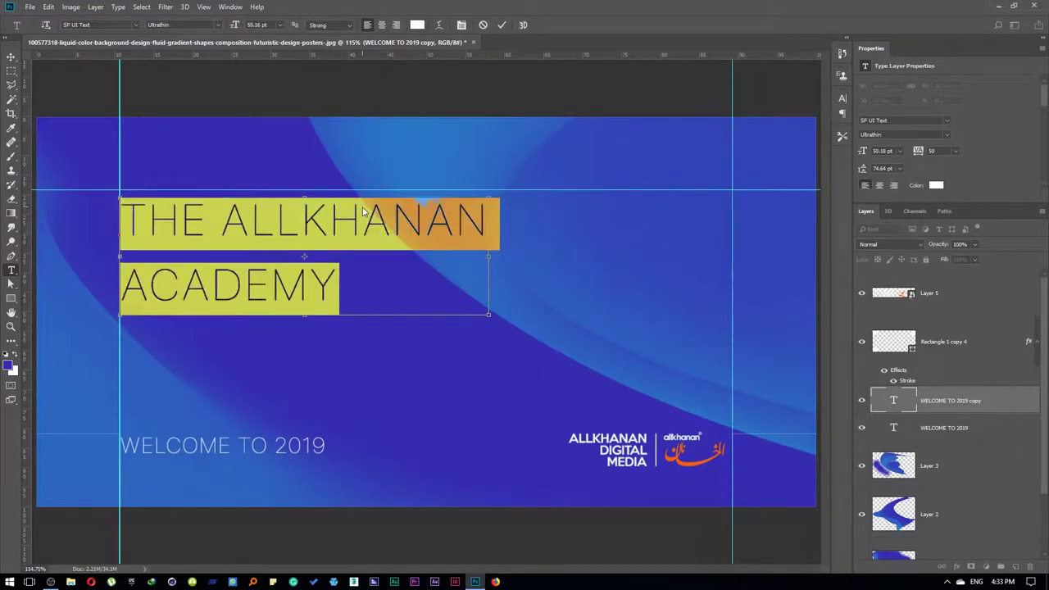
# - Make the ACADEMY line Bold, set the heading tracking to -10, and commit the text
pyautogui.press('Right')
pyautogui.hotkey('shift', 'Home')
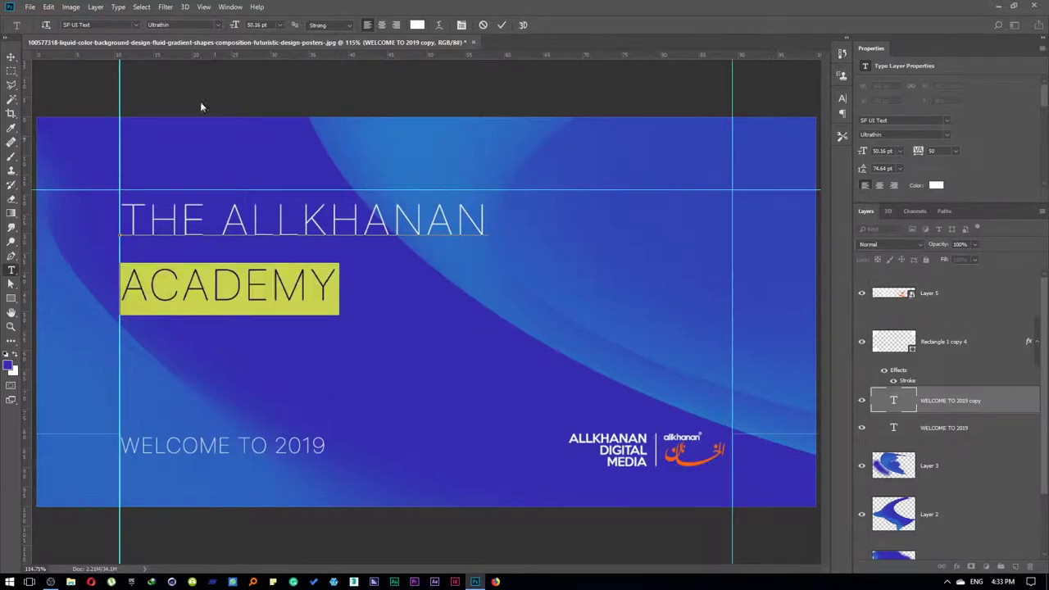
pyautogui.click(219, 28)
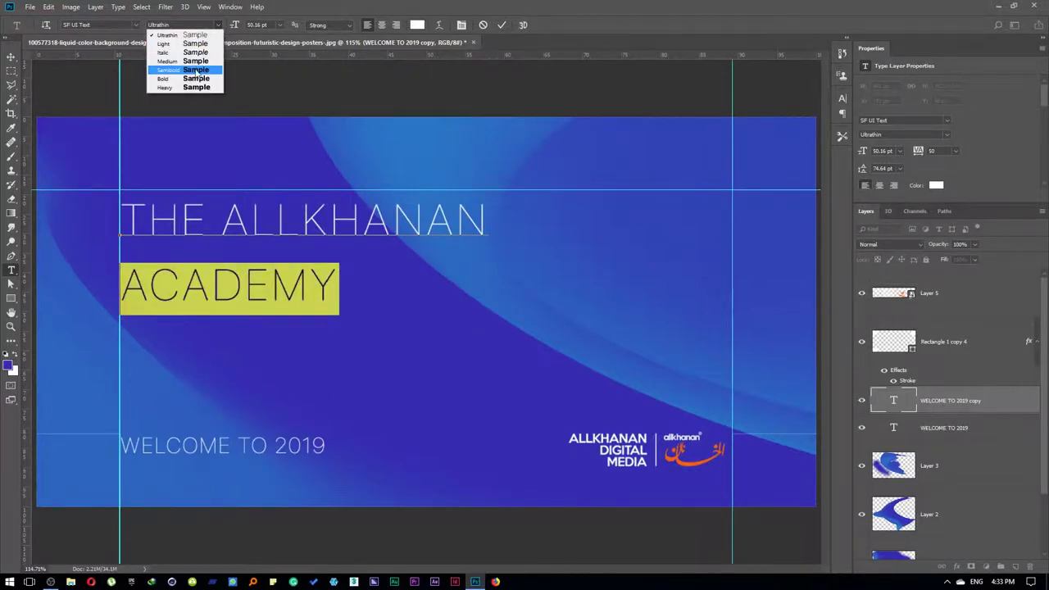
pyautogui.click(168, 78)
pyautogui.click(260, 264)
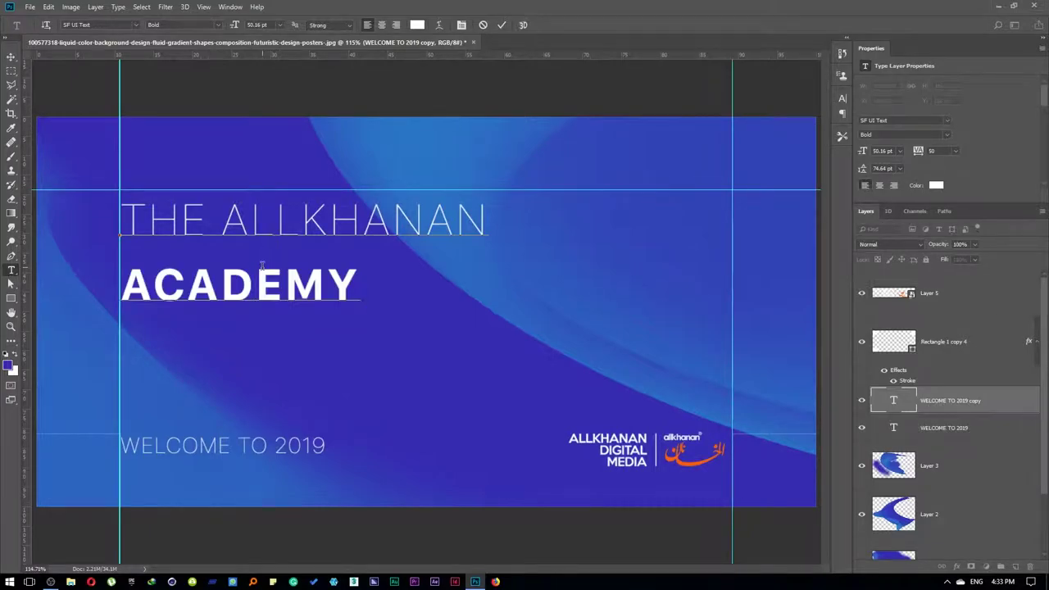
pyautogui.hotkey('ctrl', 'a')
pyautogui.hotkey('alt', 'Left')
pyautogui.hotkey('alt', 'Left')
pyautogui.hotkey('alt', 'Left')
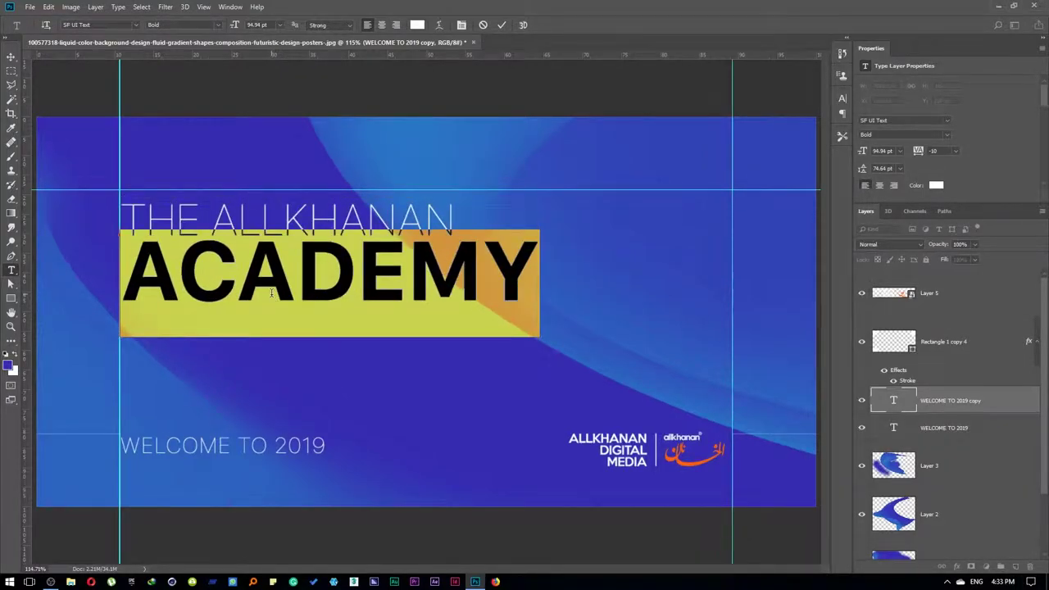
pyautogui.hotkey('ctrl', 'Return')
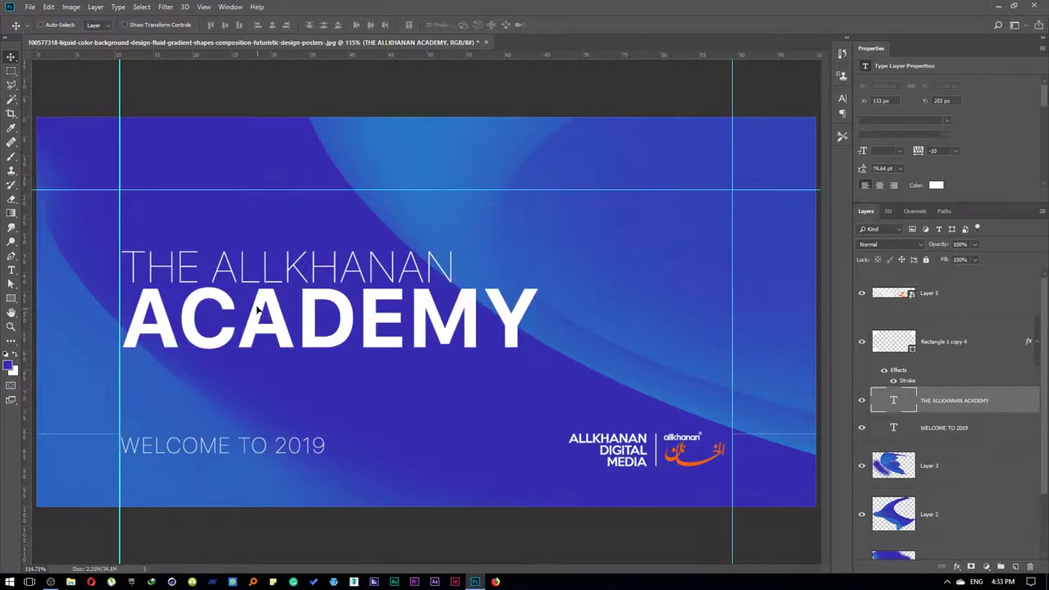
# - Fit the banner to the window and hide the Rectangle 1 copy 4 layer
pyautogui.hotkey('ctrl', '-')
pyautogui.rightClick(361, 298)
pyautogui.click(361, 296)
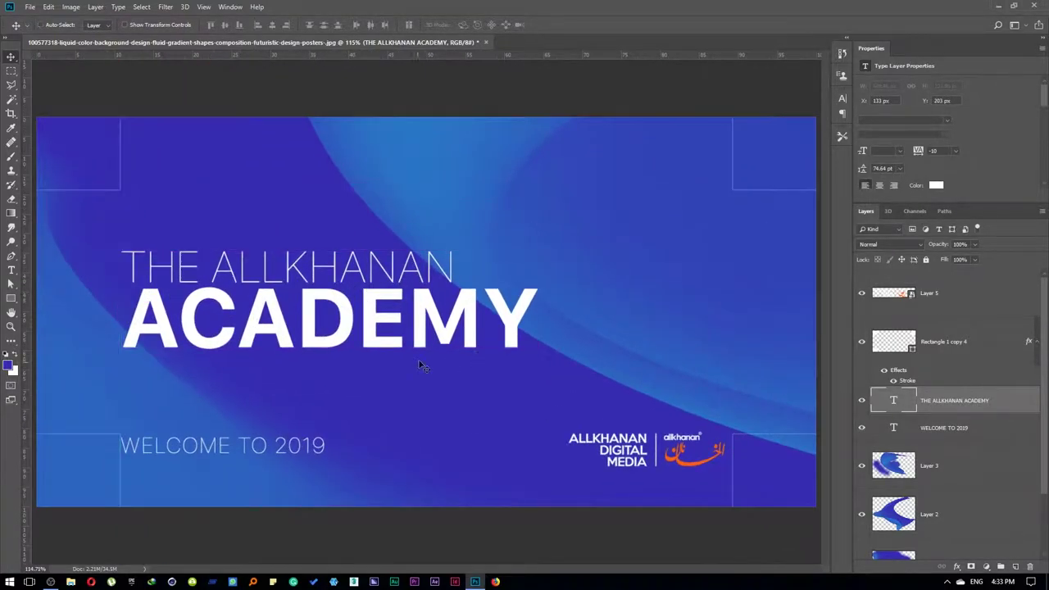
pyautogui.click(893, 341)
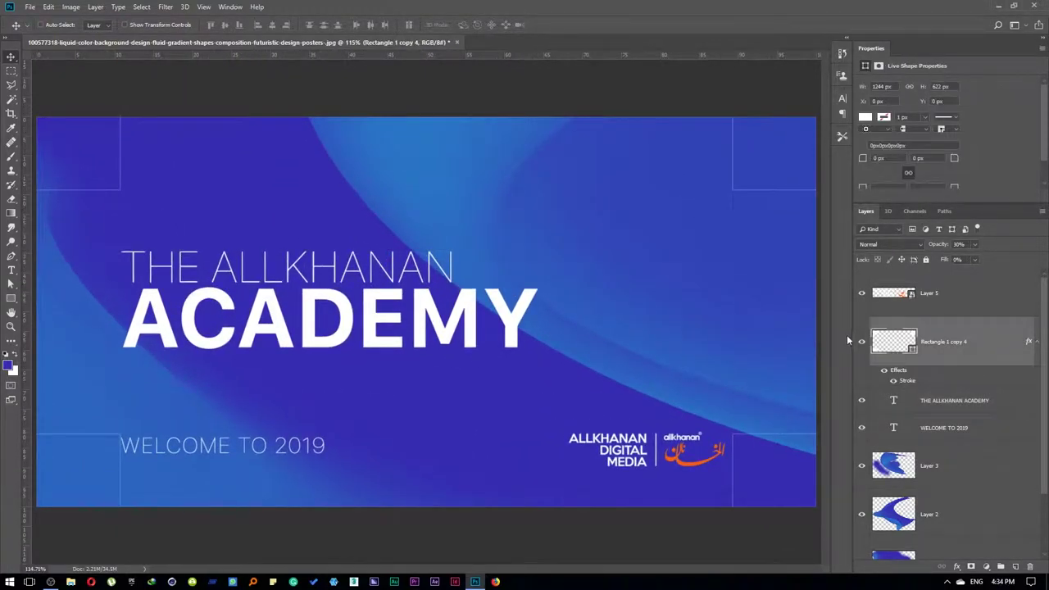
pyautogui.click(860, 343)
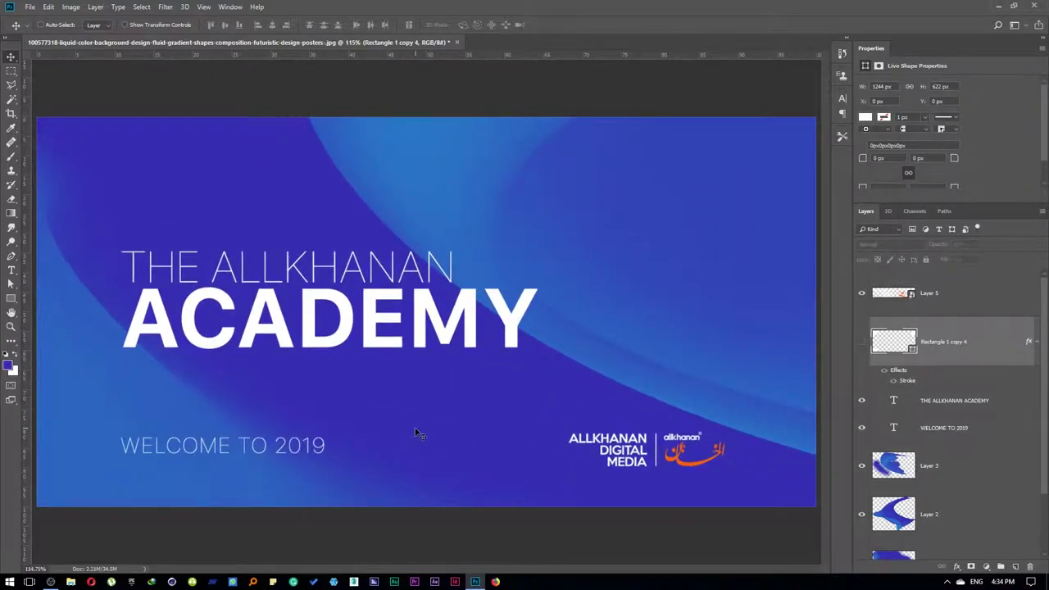
# - Switch the view between 100% and Fit on Screen using the right-click zoom presets
pyautogui.rightClick(472, 270)
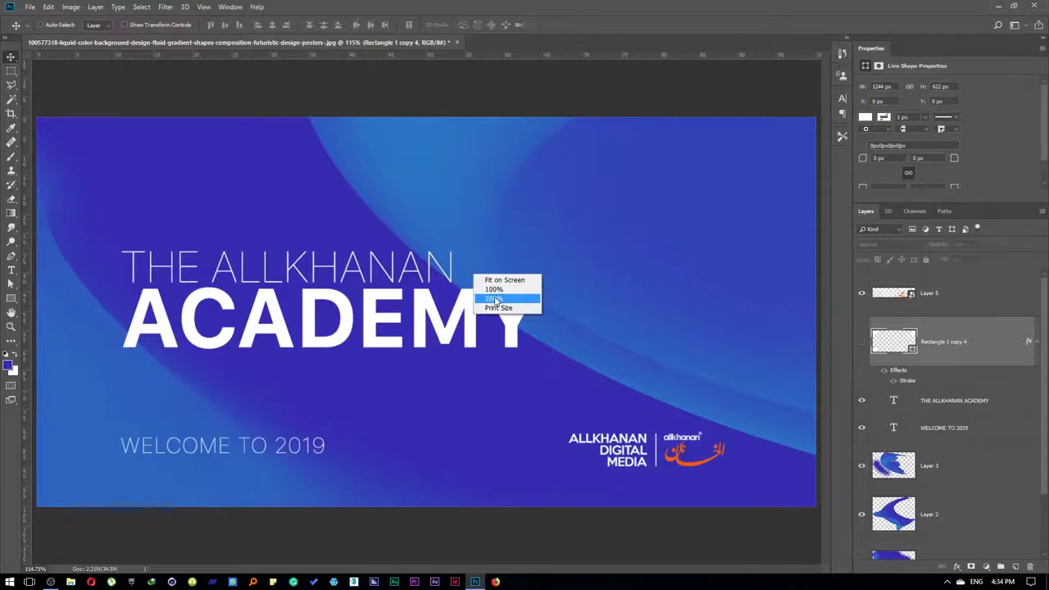
pyautogui.click(484, 290)
pyautogui.rightClick(421, 252)
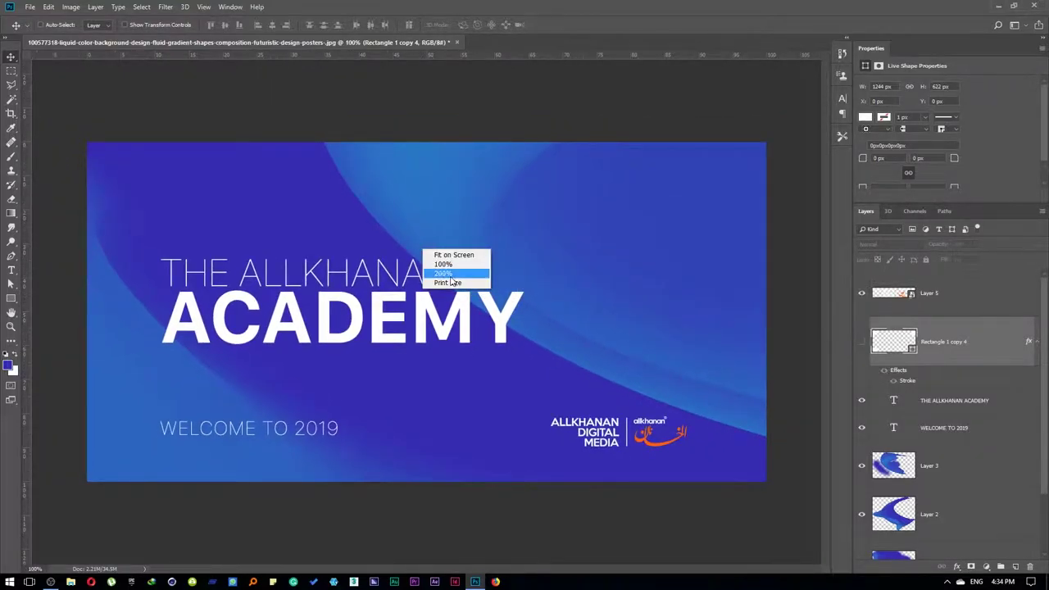
pyautogui.click(434, 284)
pyautogui.rightClick(449, 265)
pyautogui.click(460, 281)
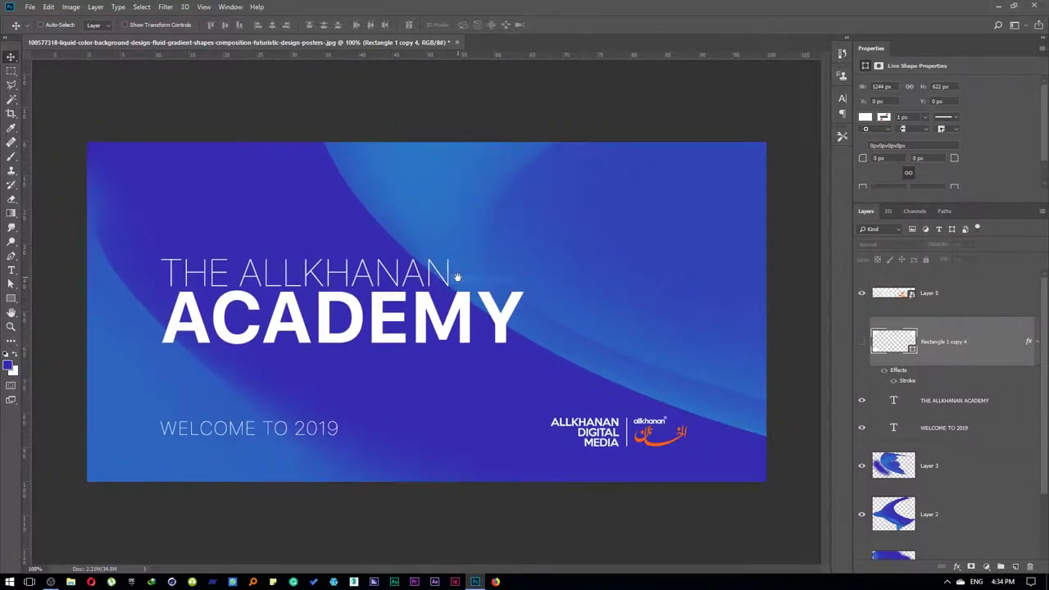
pyautogui.rightClick(457, 276)
pyautogui.click(464, 273)
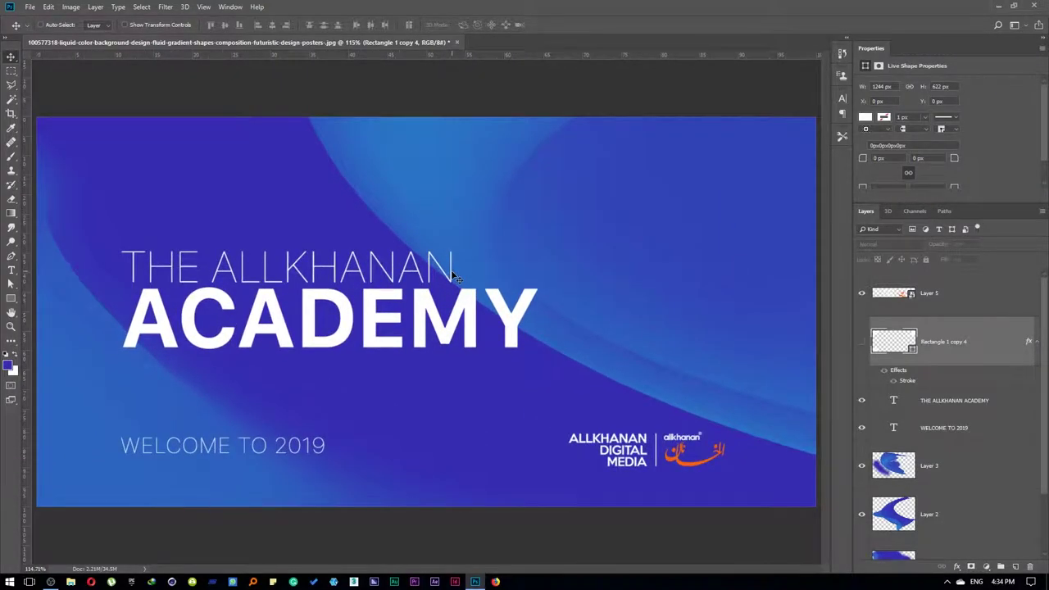
pyautogui.rightClick(453, 273)
pyautogui.click(465, 288)
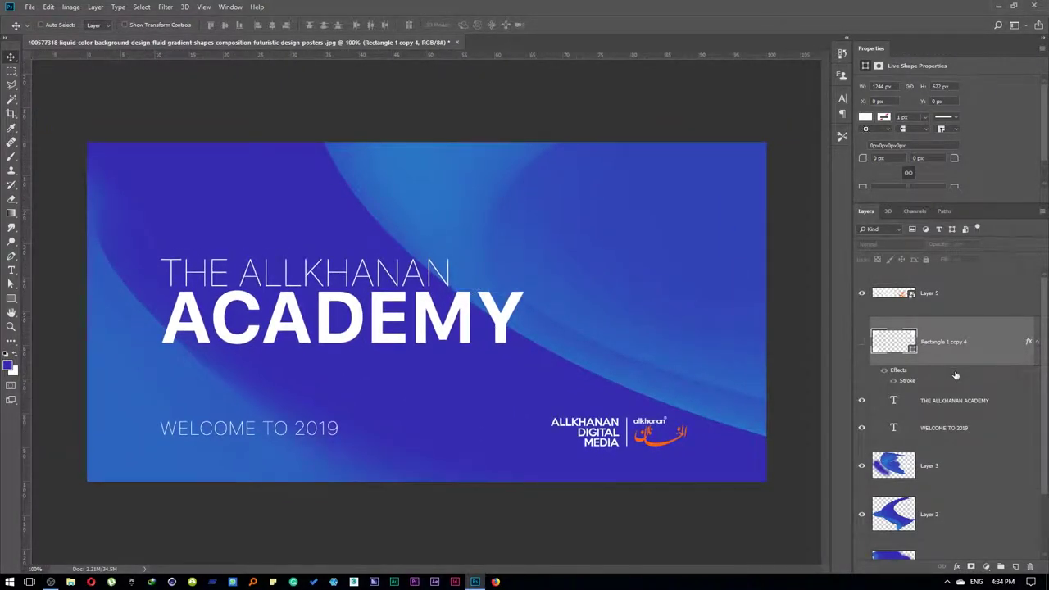
pyautogui.scroll(-2, 955, 375)
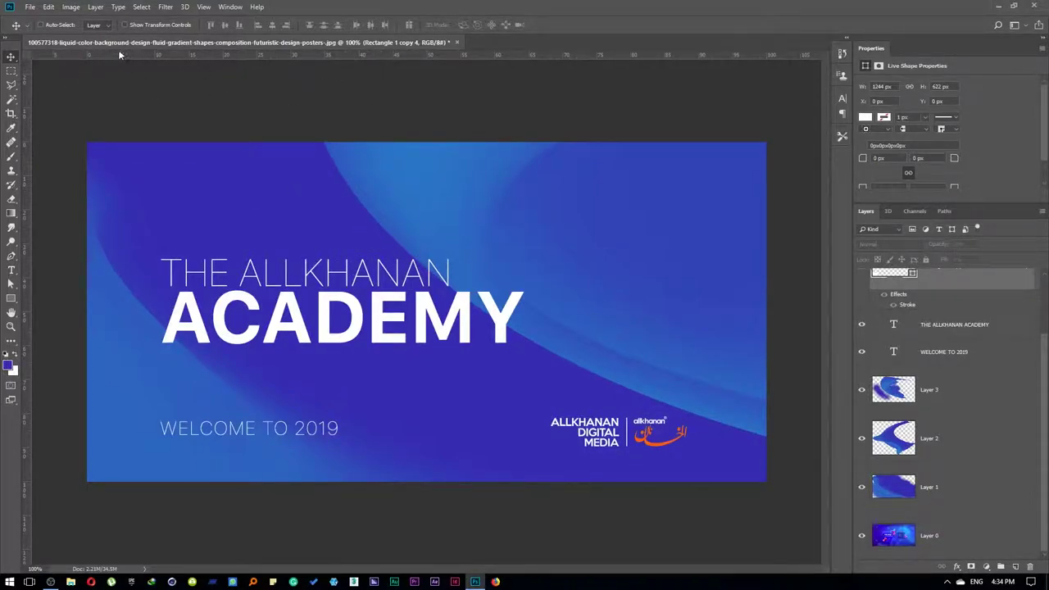
# - Resize the image in Image Size to width 1280 and fit it on screen
pyautogui.click(71, 8)
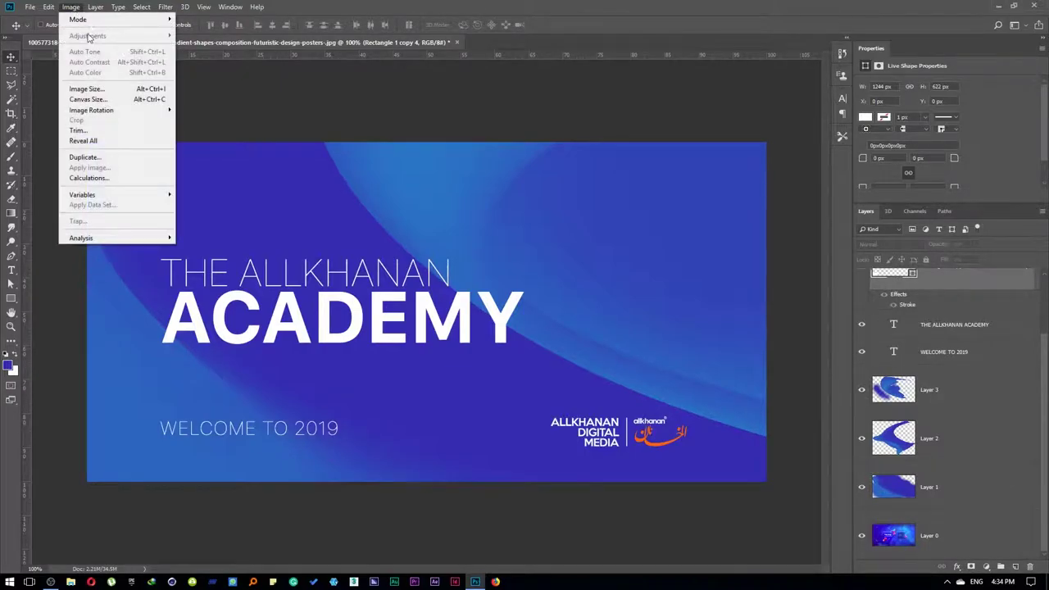
pyautogui.click(86, 89)
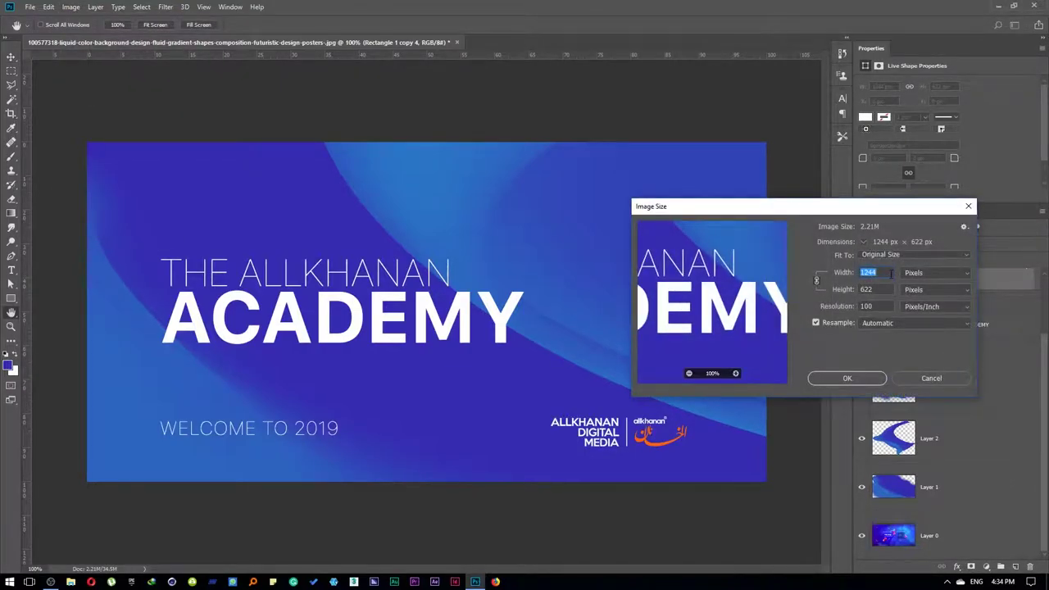
pyautogui.write('1280')
pyautogui.press('Return')
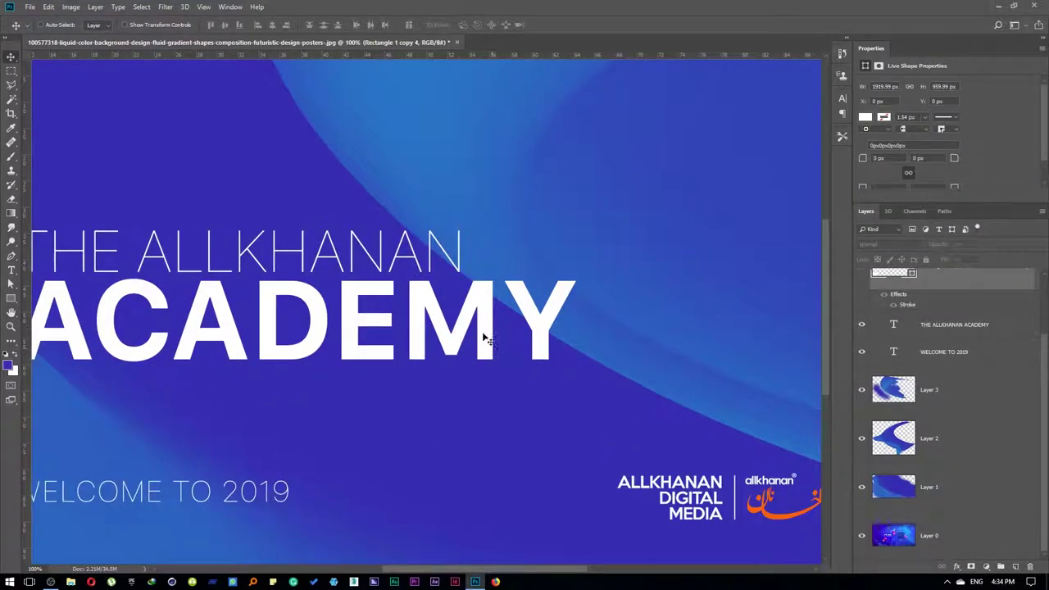
pyautogui.rightClick(431, 266)
pyautogui.click(437, 272)
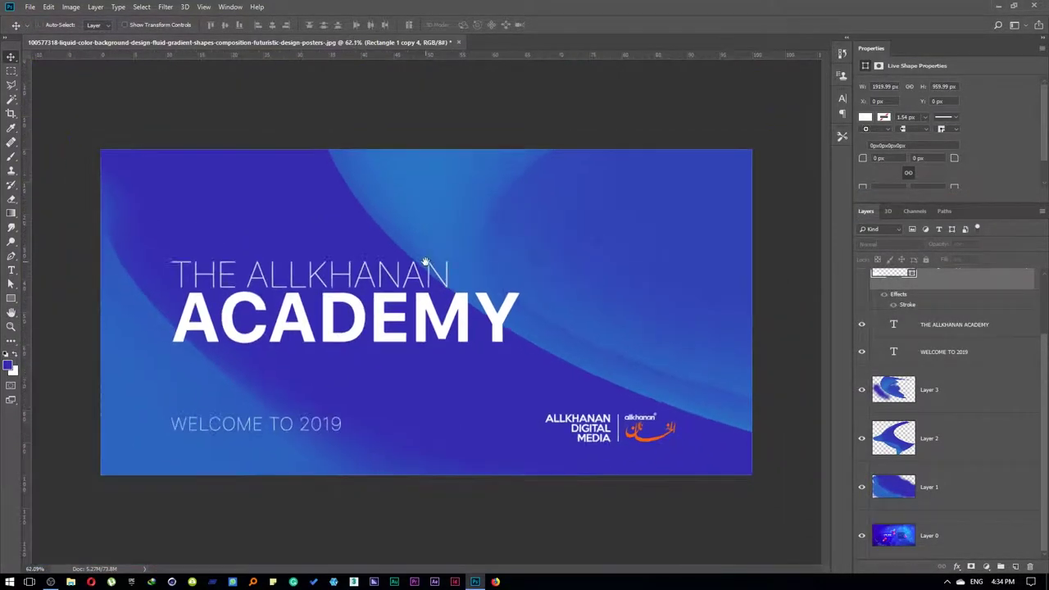
pyautogui.scroll(-5, 533, 324)
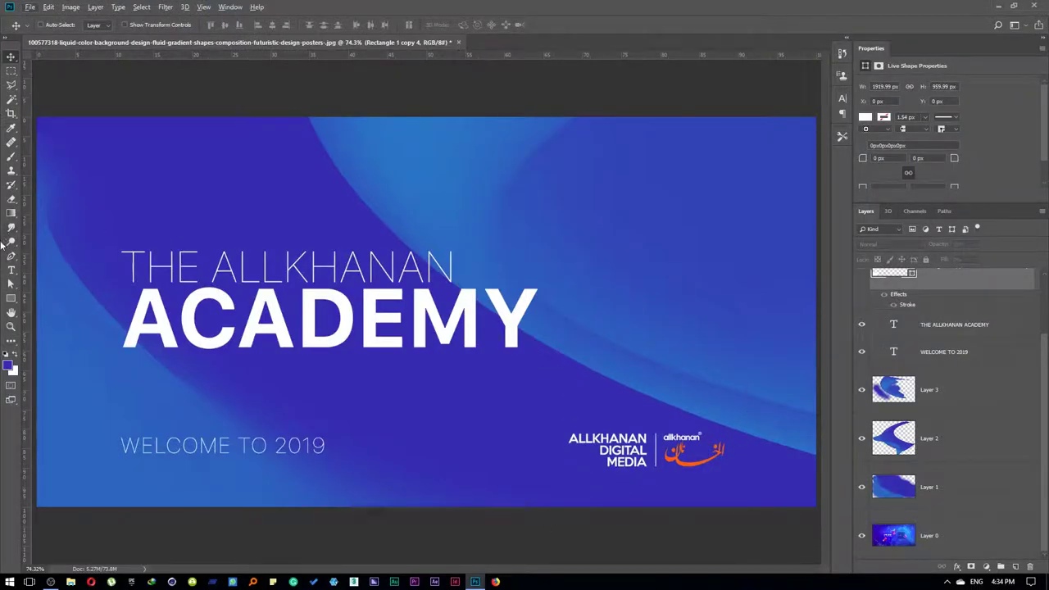
pyautogui.click(12, 256)
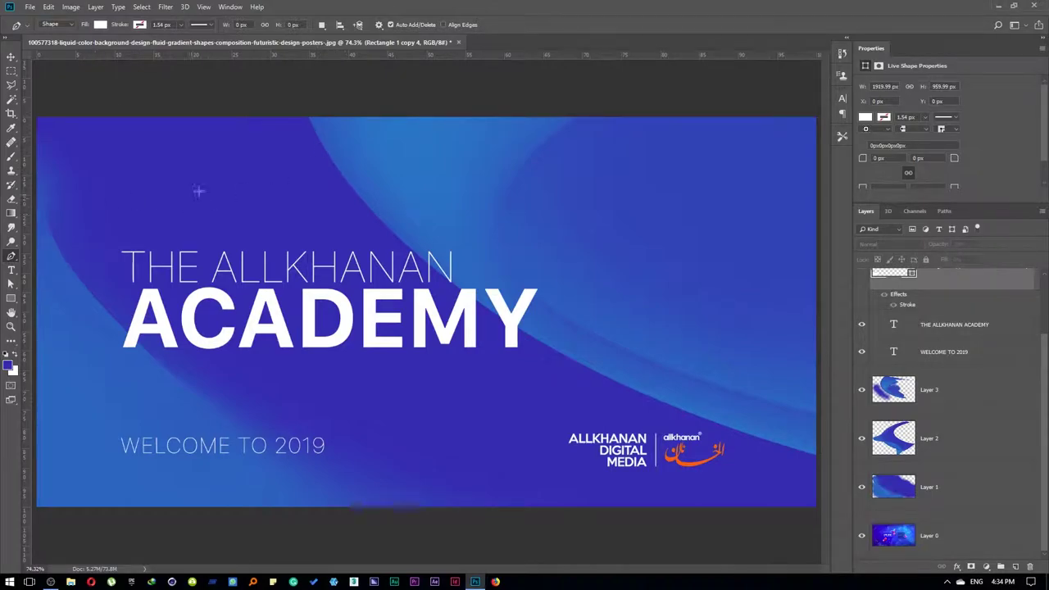
# - Draw the first curved pen anchors sweeping from top-left toward the lower right
pyautogui.click(307, 104)
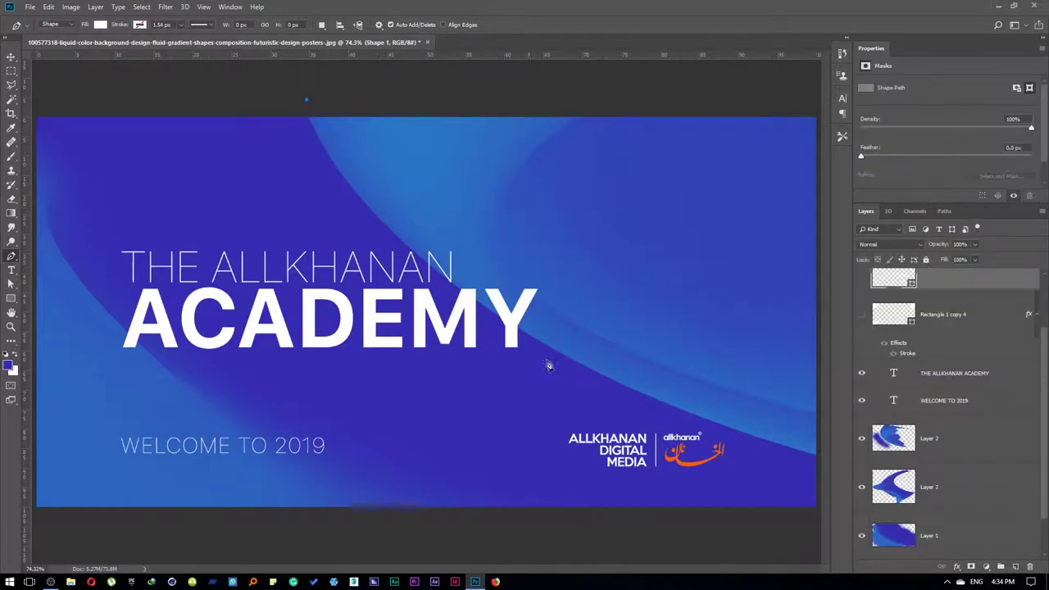
pyautogui.scroll(-2, 589, 350)
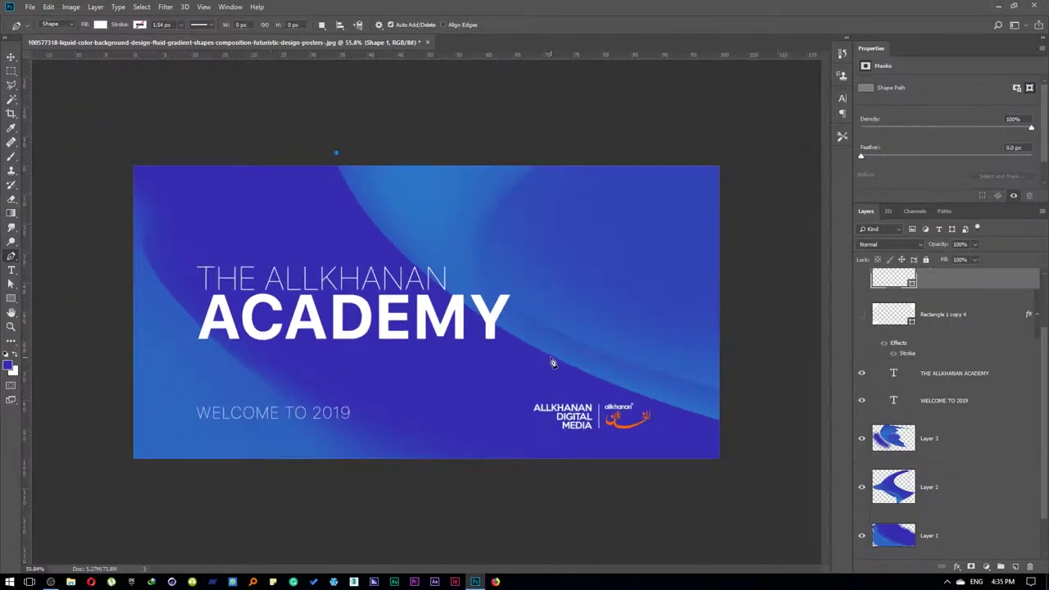
pyautogui.moveTo(552, 363); pyautogui.dragTo(748, 467)
pyautogui.moveTo(753, 468); pyautogui.dragTo(803, 437)
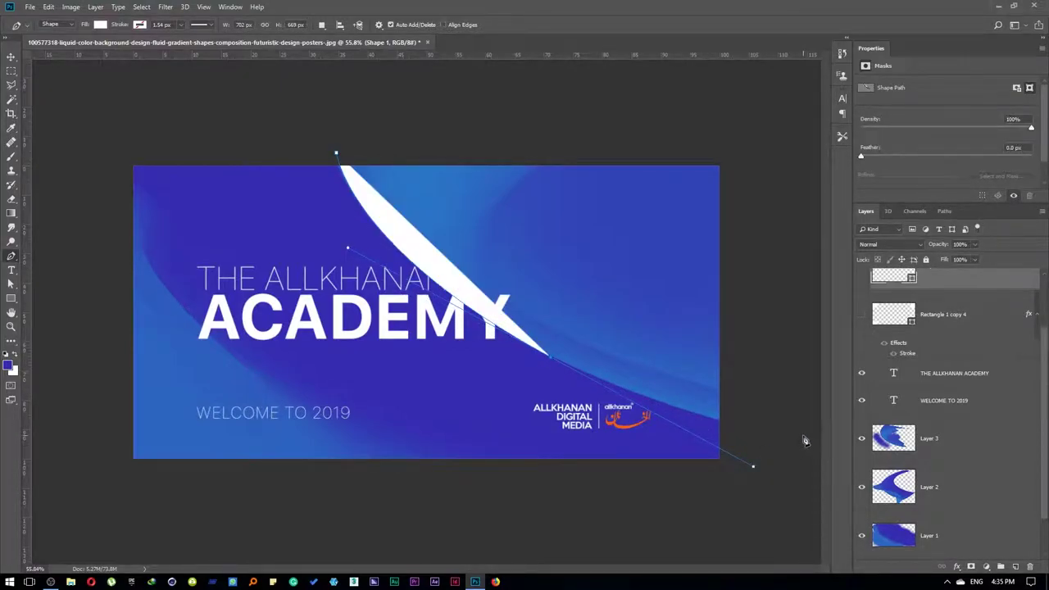
pyautogui.scroll(-3, 772, 424)
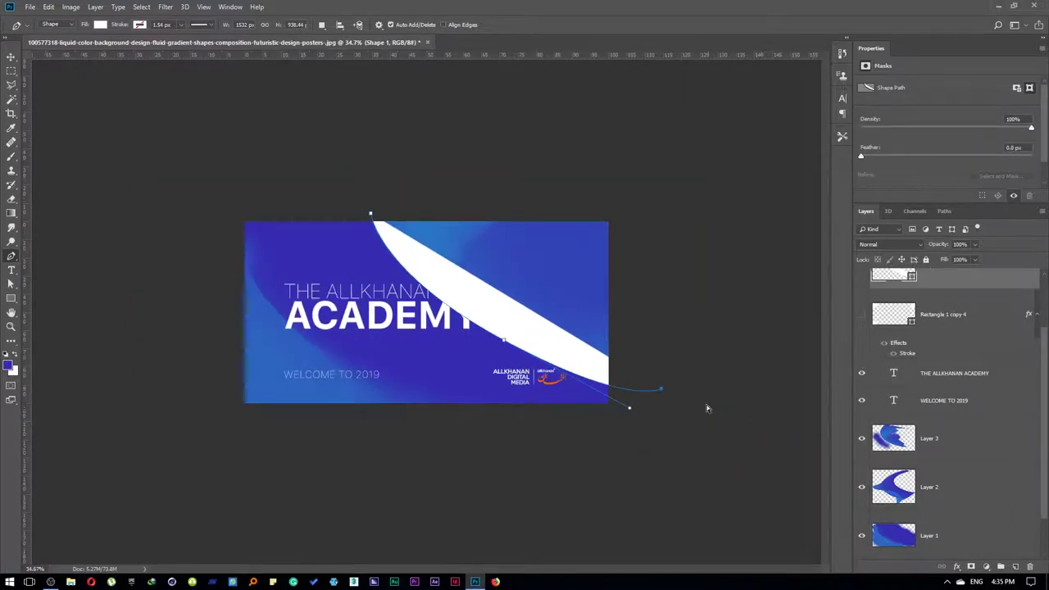
pyautogui.click(765, 383)
pyautogui.scroll(3, 426, 312)
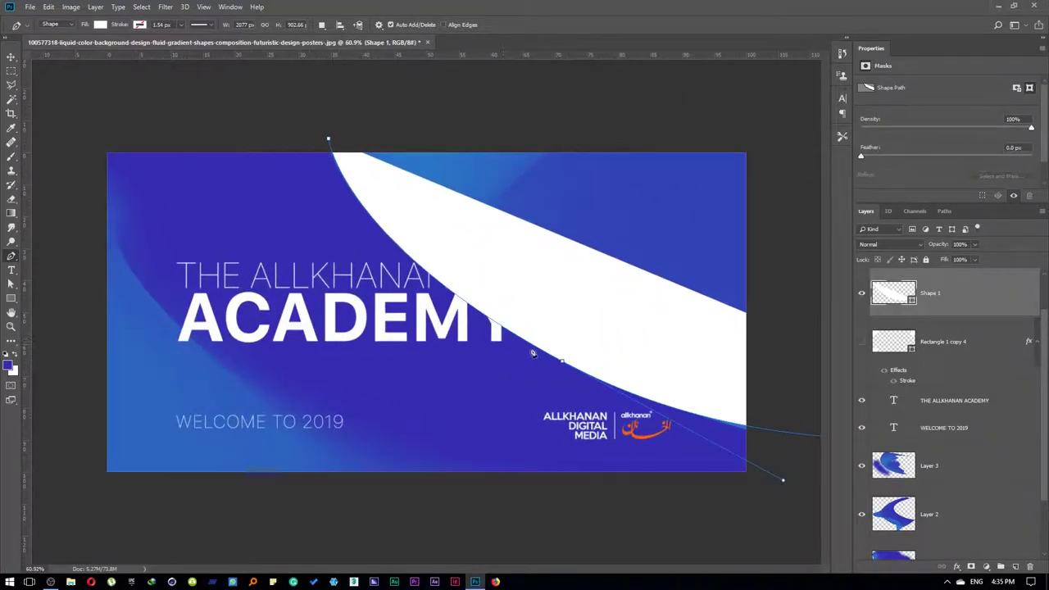
# - Reshape the curve's anchors and handles with Direct Selection, raising the top anchor
pyautogui.press('a')
pyautogui.moveTo(541, 338); pyautogui.dragTo(601, 416)
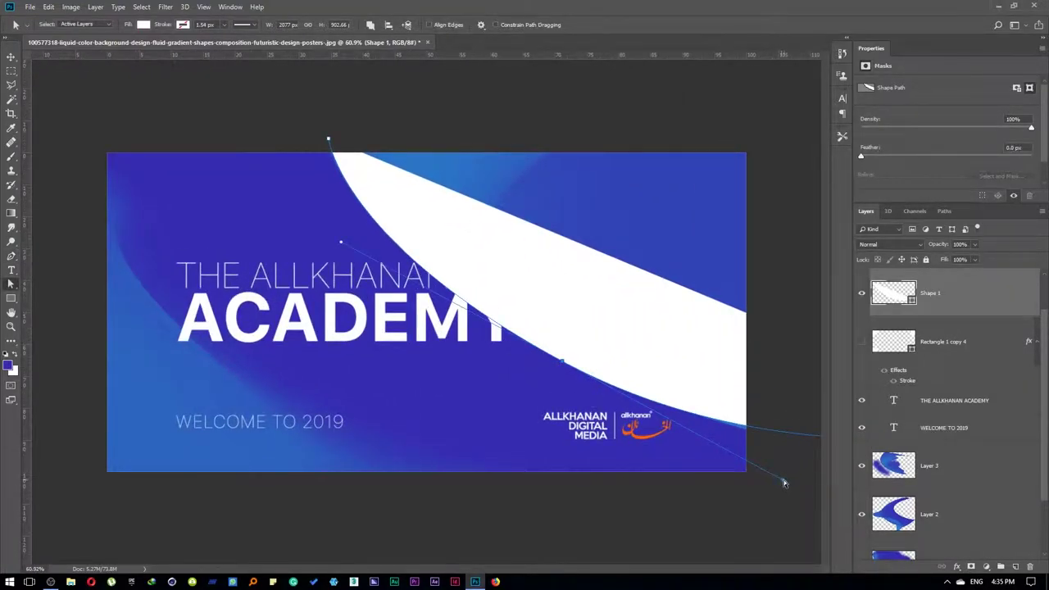
pyautogui.moveTo(785, 482); pyautogui.dragTo(812, 487)
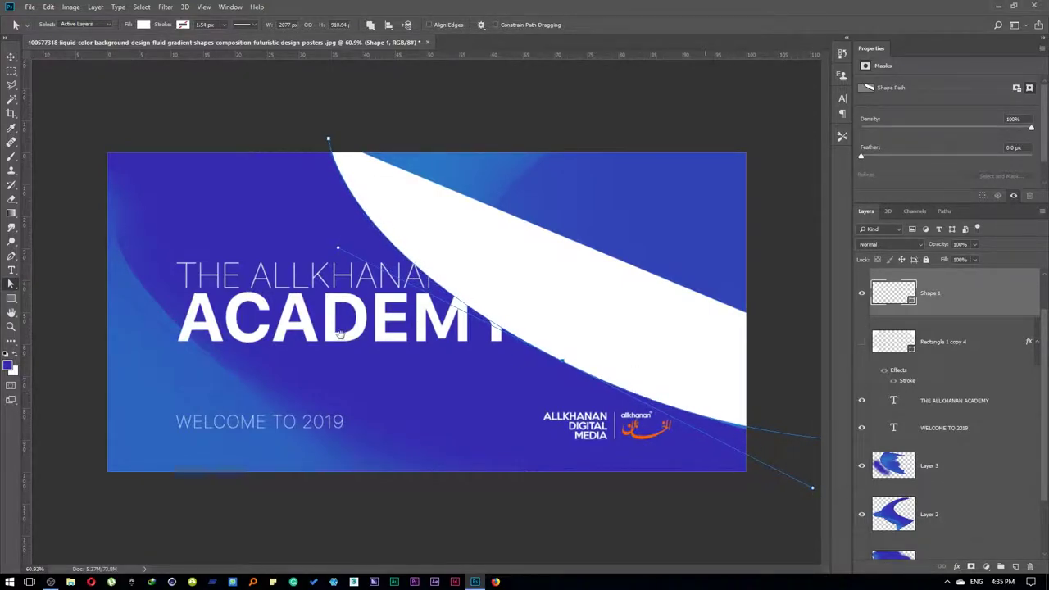
pyautogui.scroll(-3, 626, 394)
pyautogui.moveTo(765, 382); pyautogui.dragTo(782, 396)
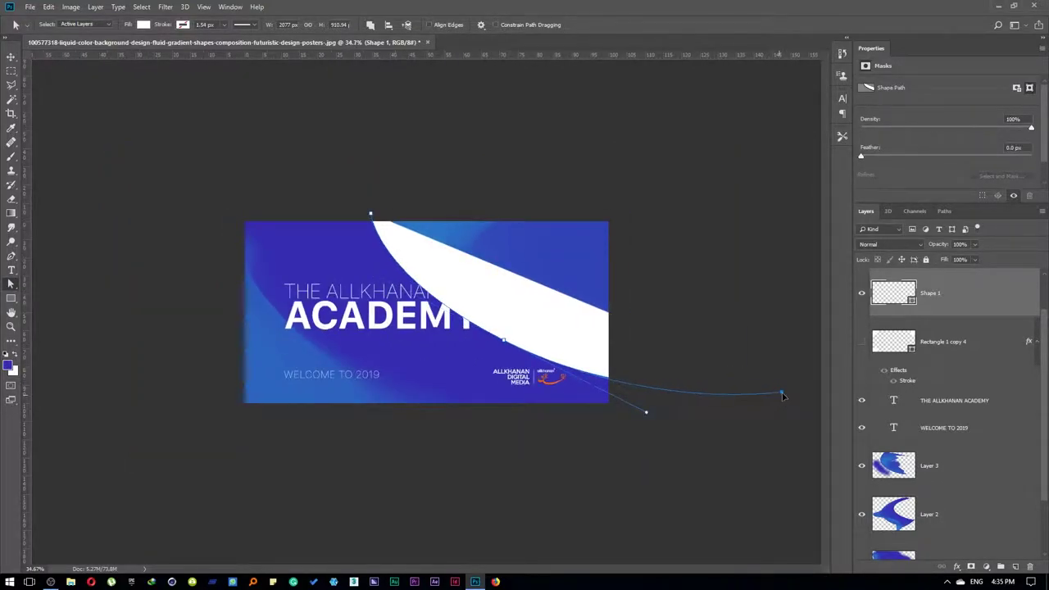
pyautogui.moveTo(645, 412); pyautogui.dragTo(645, 413)
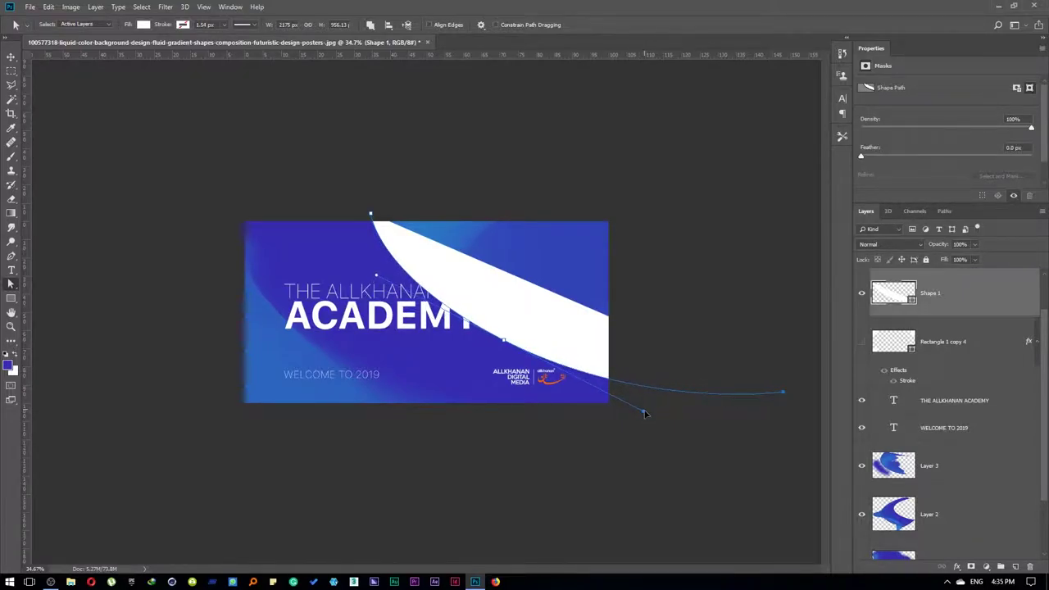
pyautogui.scroll(3, 426, 319)
pyautogui.moveTo(337, 248)
pyautogui.mouseDown()
pyautogui.moveTo(357, 251)
pyautogui.moveTo(339, 238)
pyautogui.mouseUp()
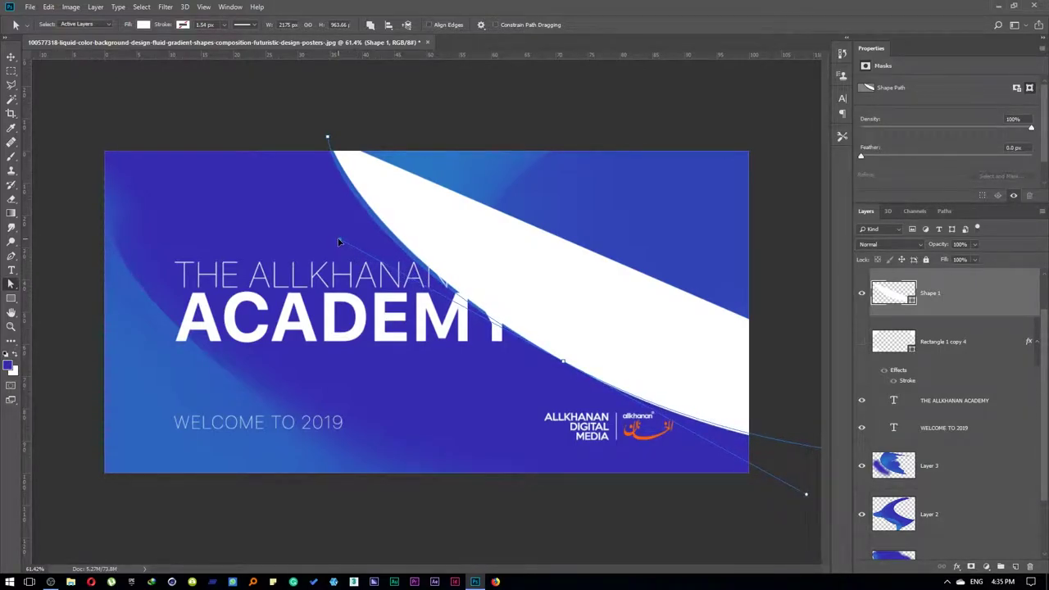
pyautogui.click(325, 141)
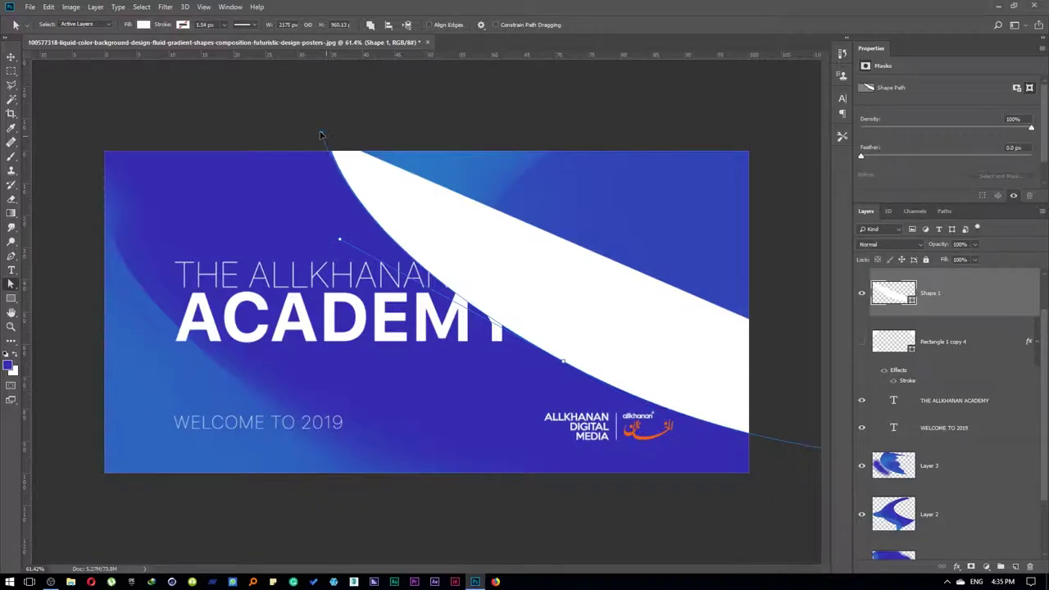
pyautogui.moveTo(319, 133); pyautogui.dragTo(321, 131)
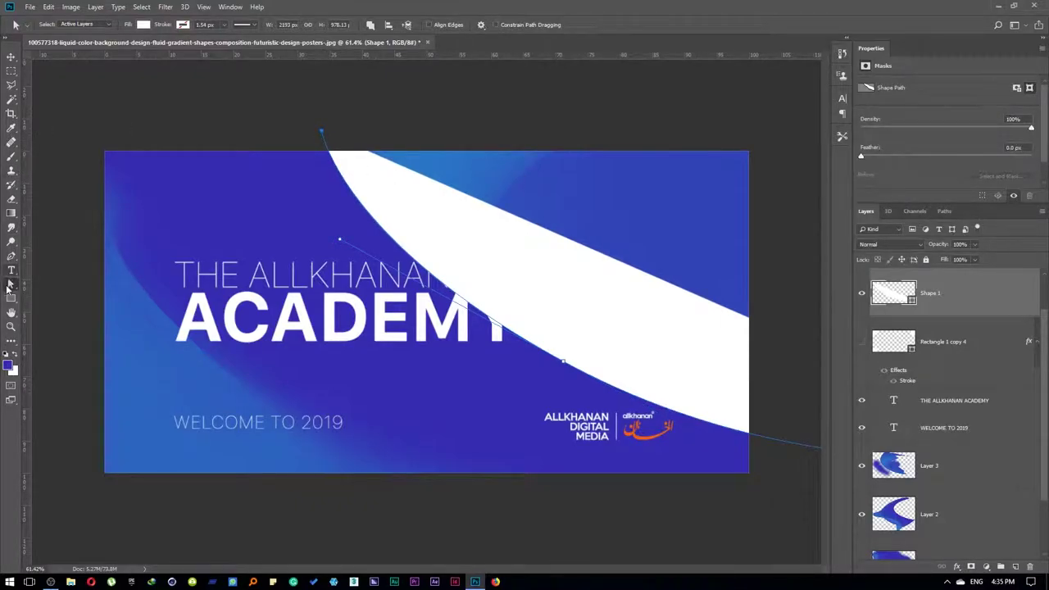
# - Add an upper-right anchor and close the curved shape path
pyautogui.click(12, 257)
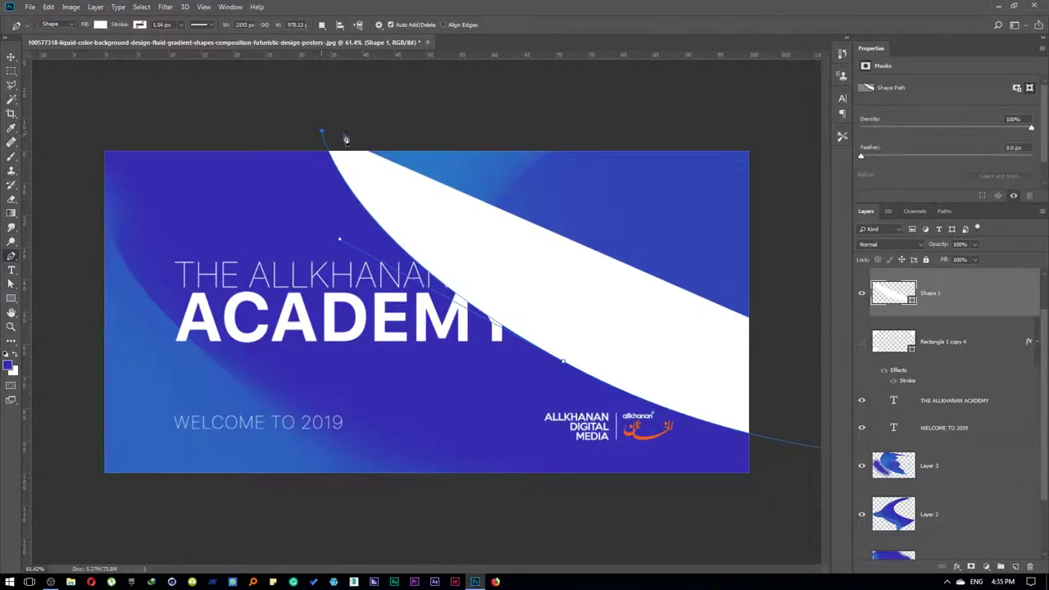
pyautogui.scroll(-1, 419, 126)
pyautogui.moveTo(691, 64); pyautogui.dragTo(718, 106)
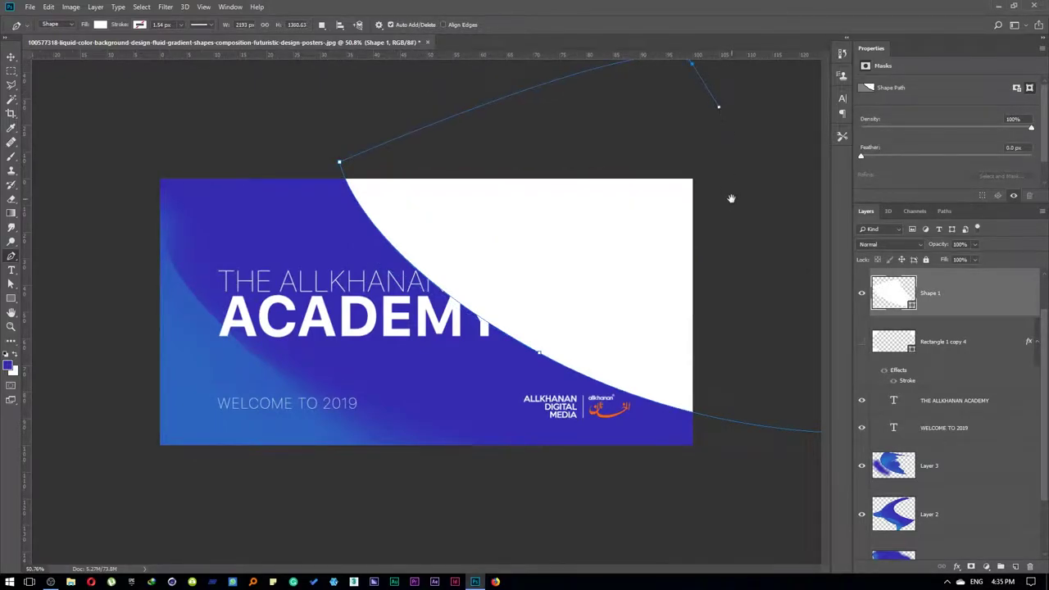
pyautogui.scroll(-2, 571, 212)
pyautogui.hotkey('ctrl', 'z')
pyautogui.click(646, 204)
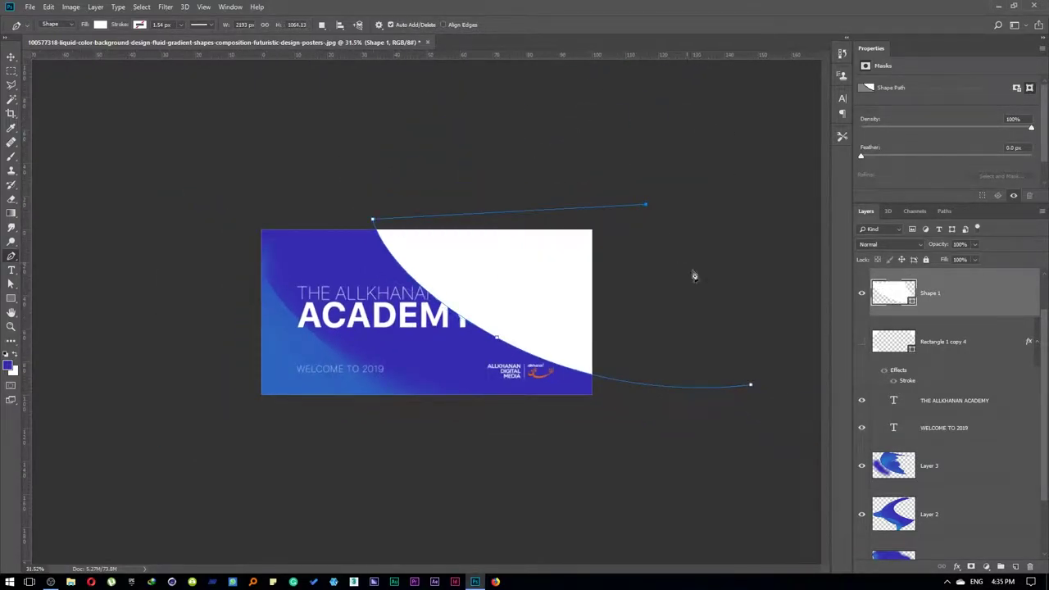
pyautogui.click(751, 385)
# - Set the Shape 1 layer's Fill to 0% so the shape becomes transparent
pyautogui.rightClick(952, 299)
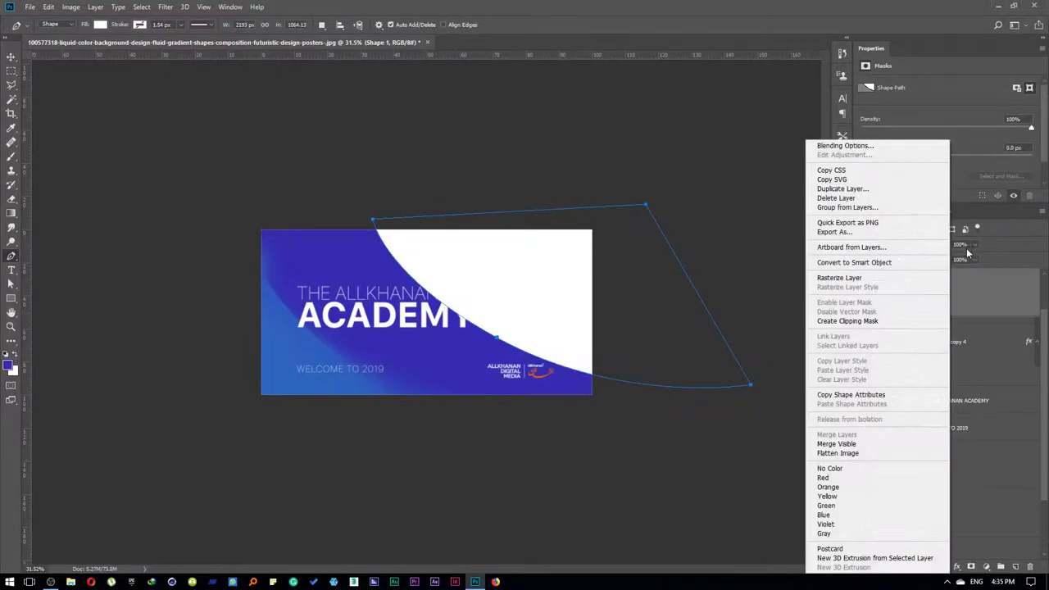
pyautogui.click(976, 251)
pyautogui.click(951, 287)
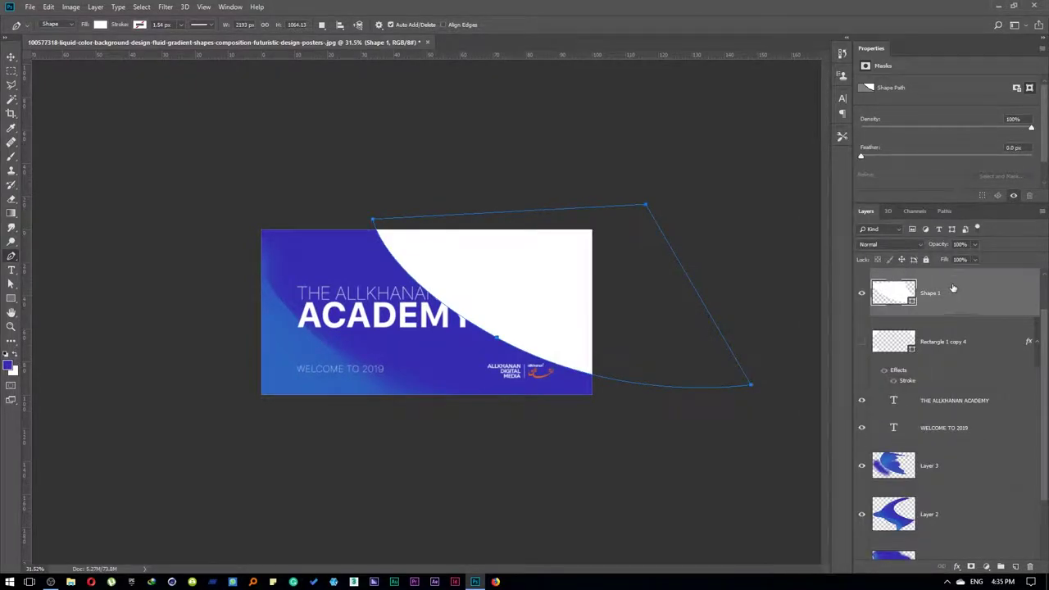
pyautogui.moveTo(973, 259); pyautogui.dragTo(870, 284)
pyautogui.rightClick(942, 295)
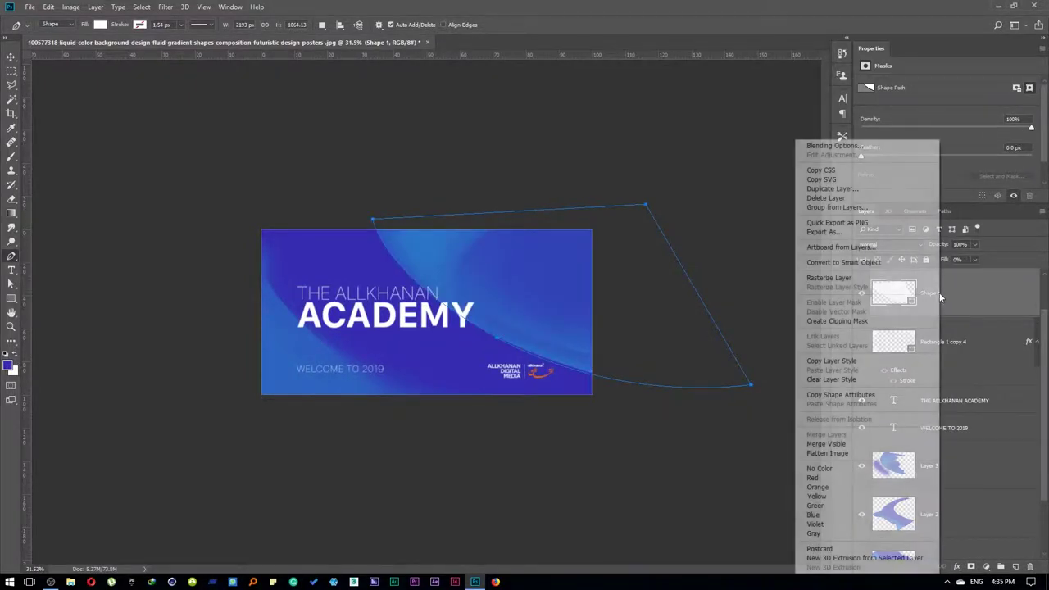
# - Add a blue Satin at 35% opacity with reduced size, then enable Stroke
pyautogui.click(848, 145)
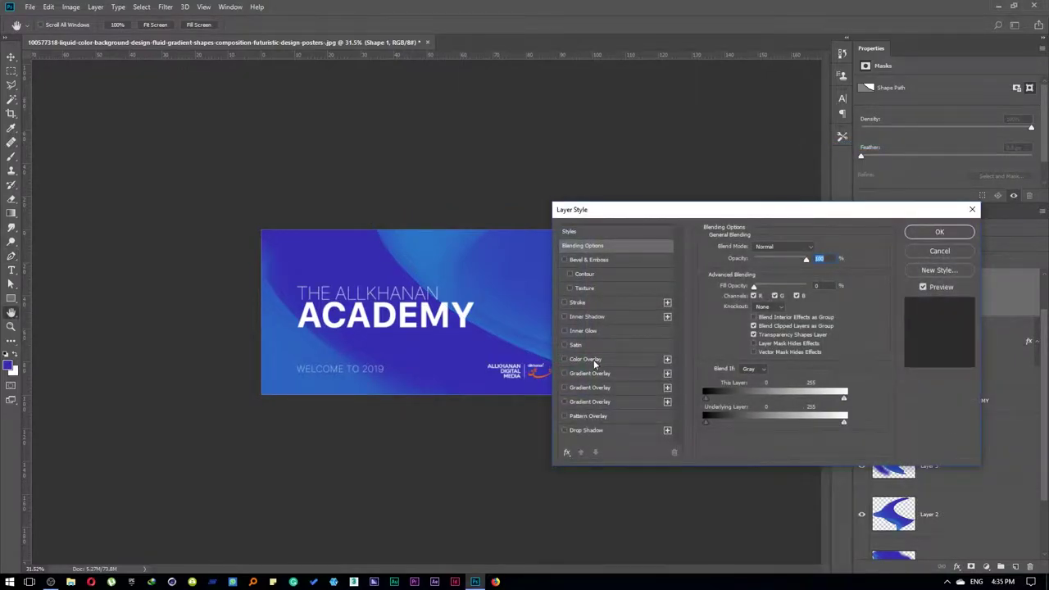
pyautogui.click(576, 345)
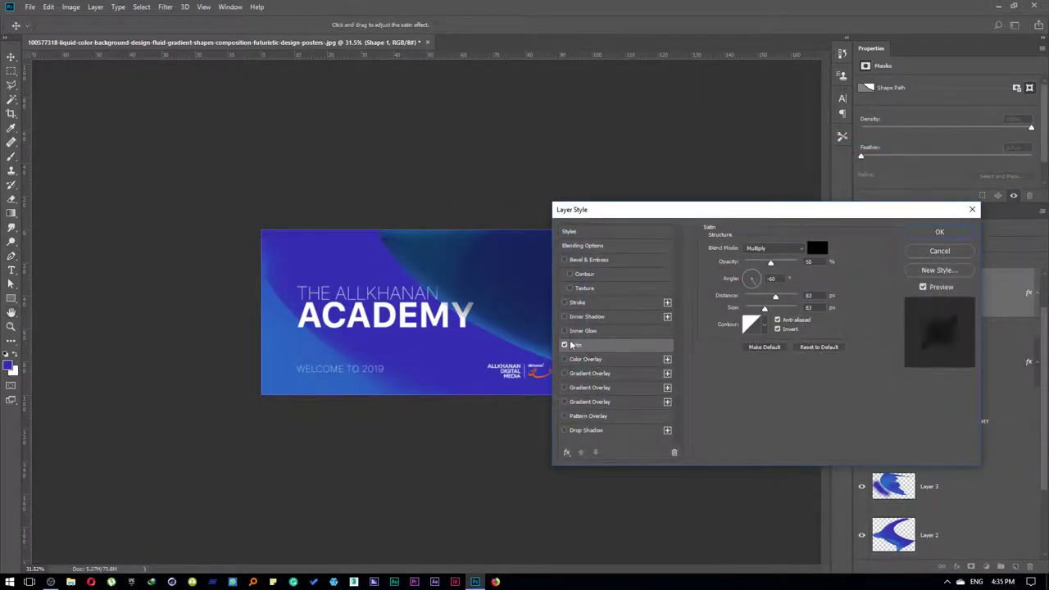
pyautogui.moveTo(611, 209); pyautogui.dragTo(655, 203)
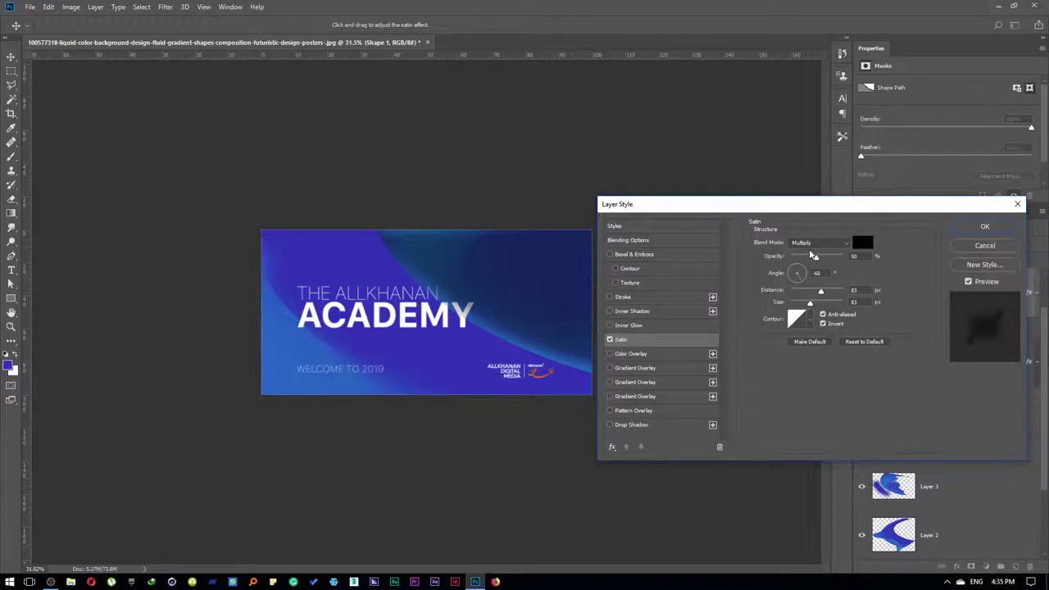
pyautogui.moveTo(815, 256)
pyautogui.mouseDown()
pyautogui.moveTo(835, 263)
pyautogui.moveTo(807, 260)
pyautogui.mouseUp()
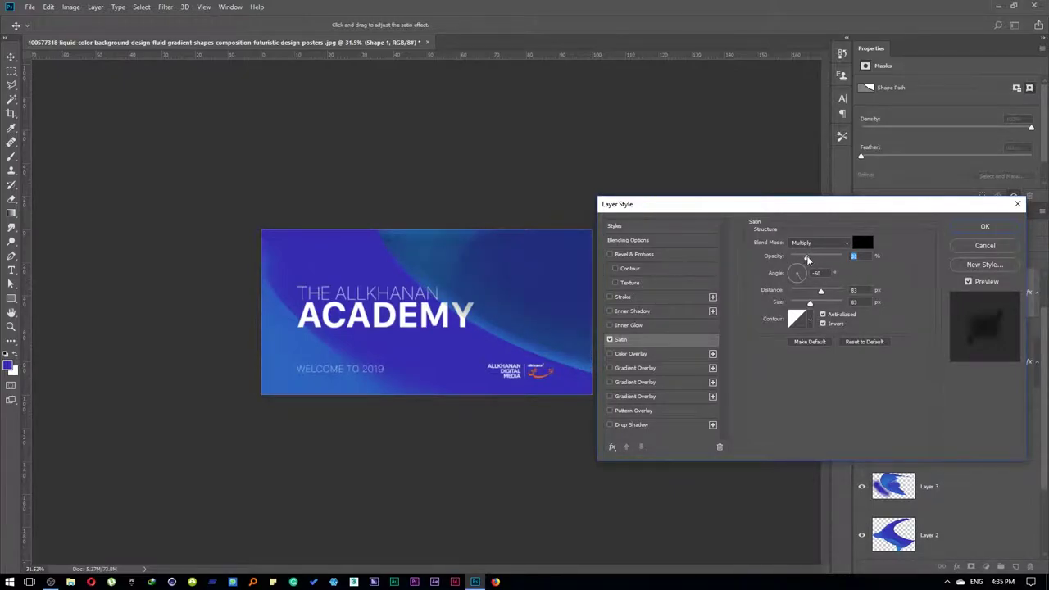
pyautogui.click(862, 243)
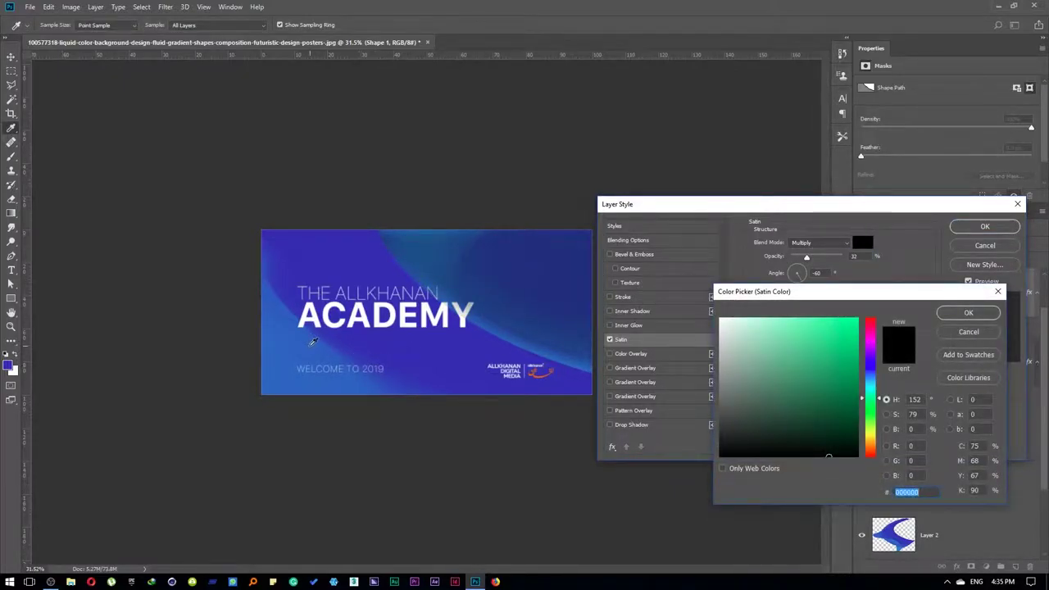
pyautogui.click(313, 339)
pyautogui.click(967, 312)
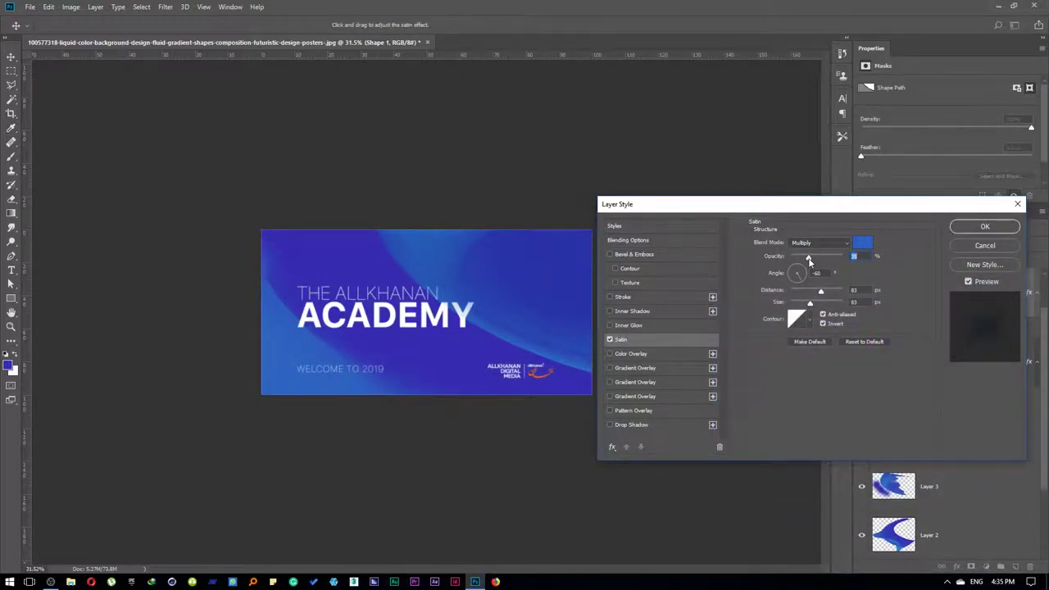
pyautogui.moveTo(810, 303); pyautogui.dragTo(798, 303)
pyautogui.click(609, 297)
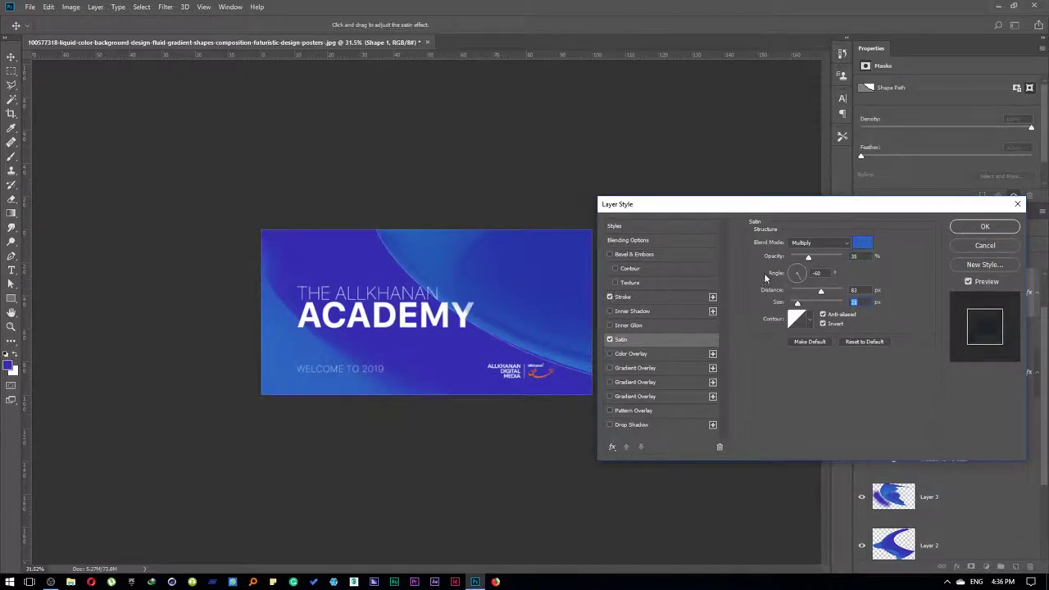
# - Make the stroke a 32 px Angle-style gradient fill
pyautogui.click(624, 297)
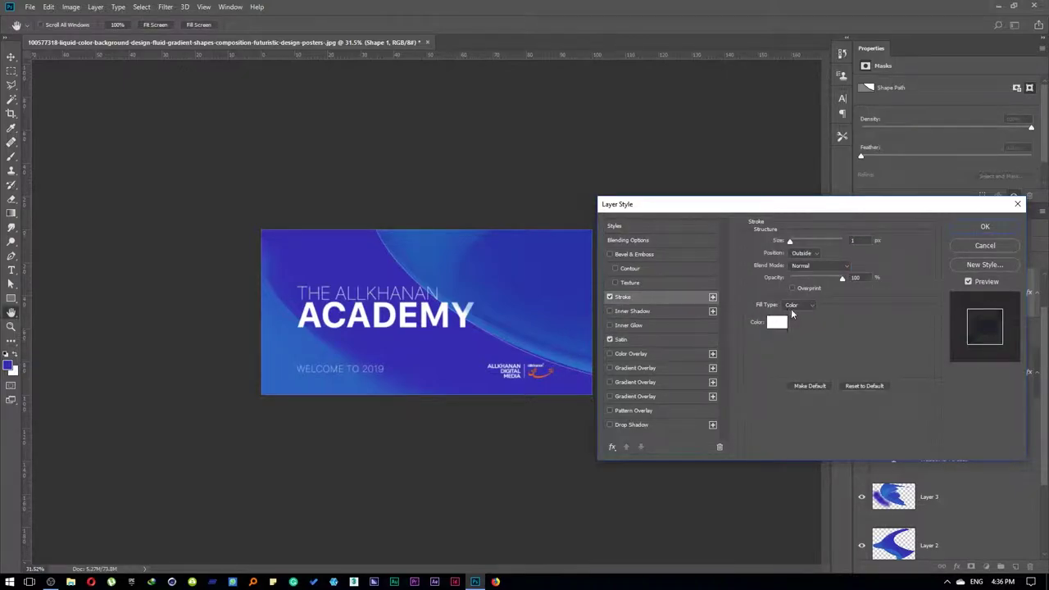
pyautogui.moveTo(791, 241); pyautogui.dragTo(799, 241)
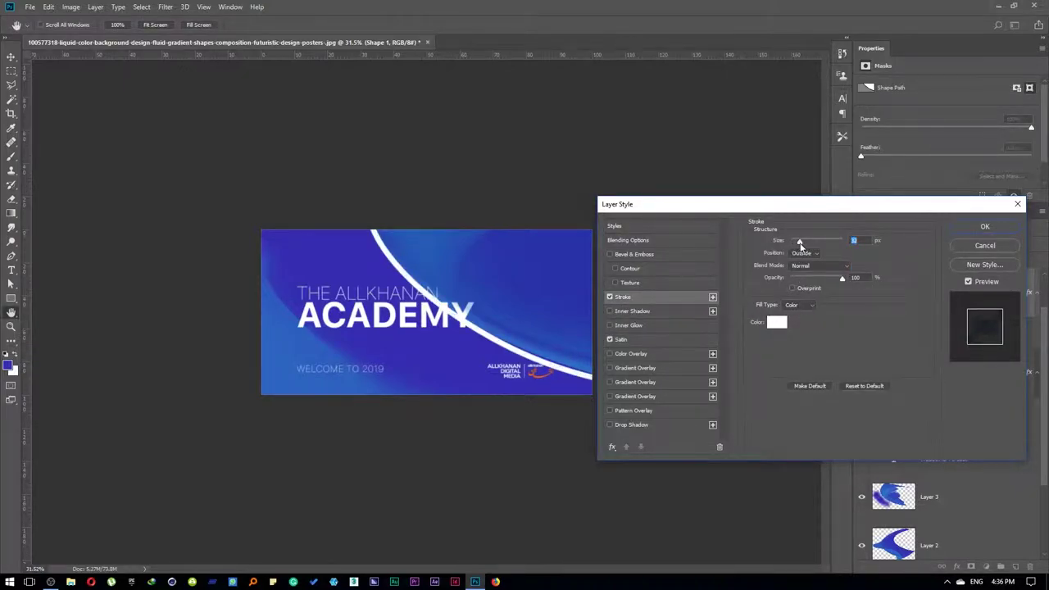
pyautogui.click(801, 305)
pyautogui.click(797, 323)
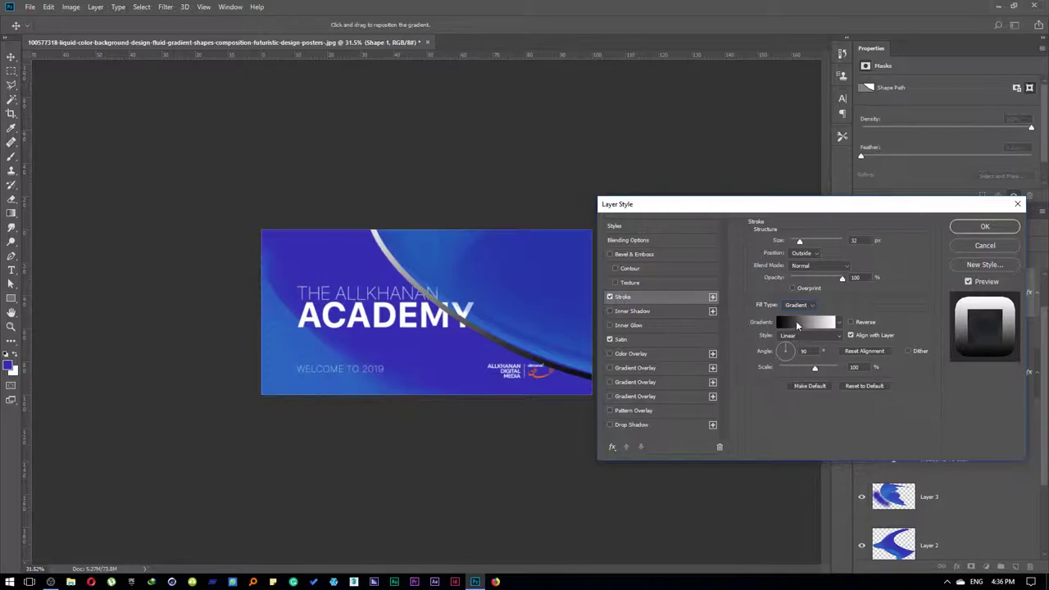
pyautogui.click(807, 335)
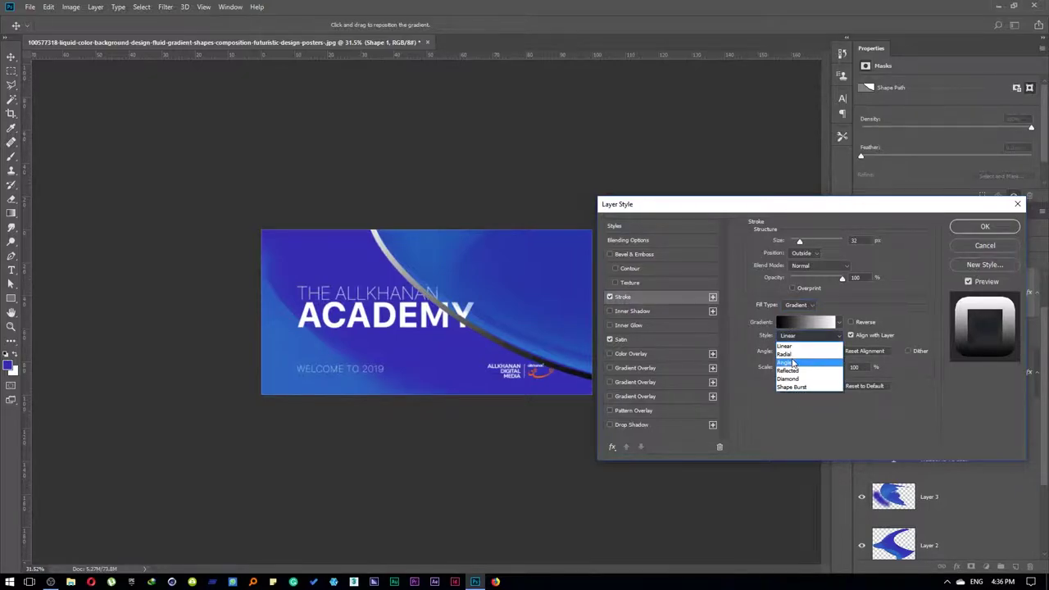
pyautogui.click(794, 362)
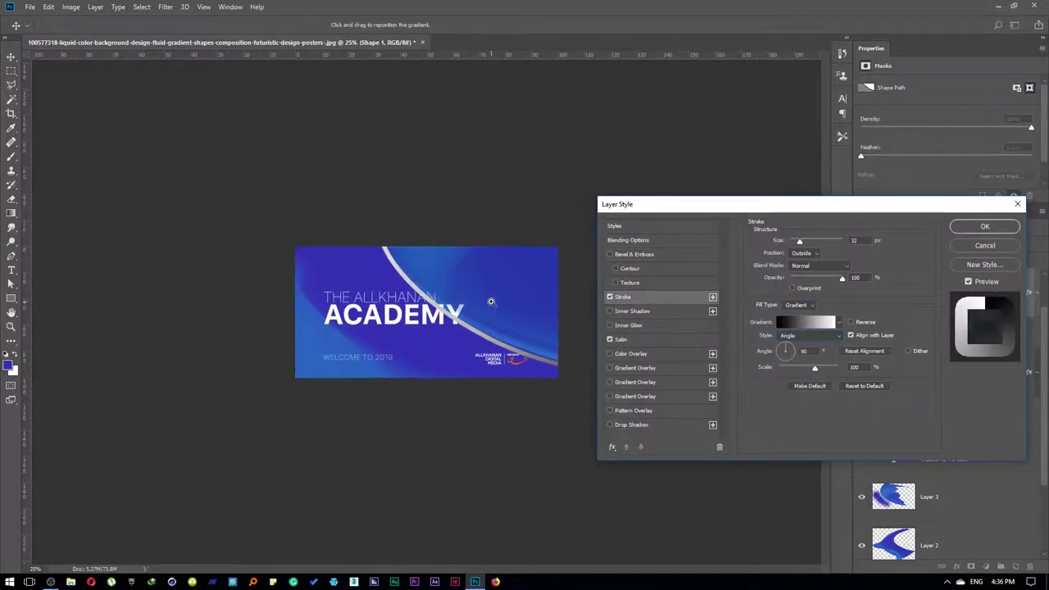
# - Shift the stroke gradient along the curve, thin the stroke to 17 px, and open the Gradient Editor
pyautogui.keyDown('ctrl'); pyautogui.click(491, 302); pyautogui.keyUp('ctrl')
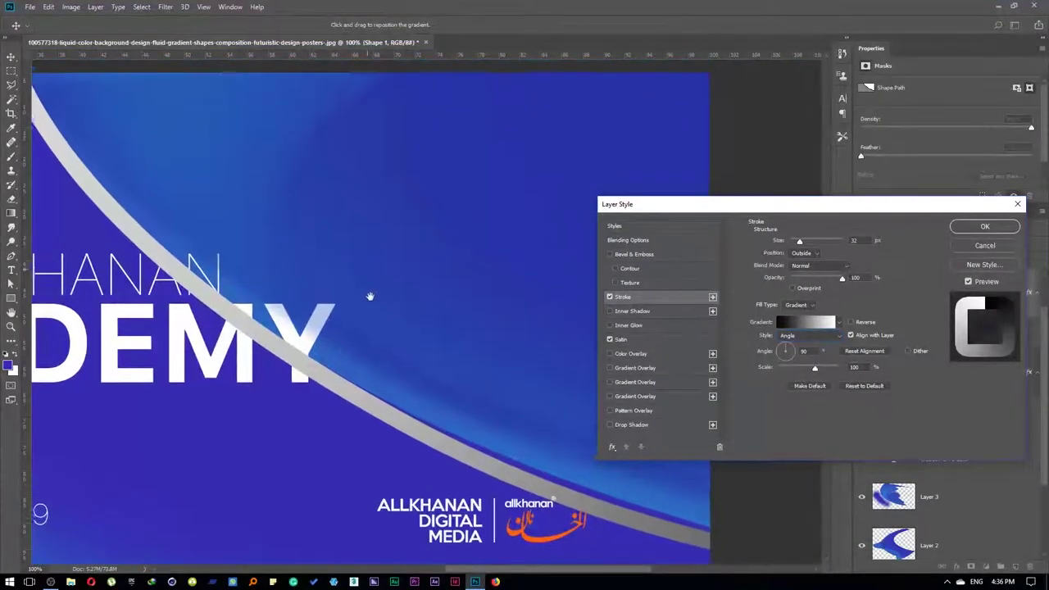
pyautogui.keyDown('alt'); pyautogui.click(371, 298); pyautogui.keyUp('alt')
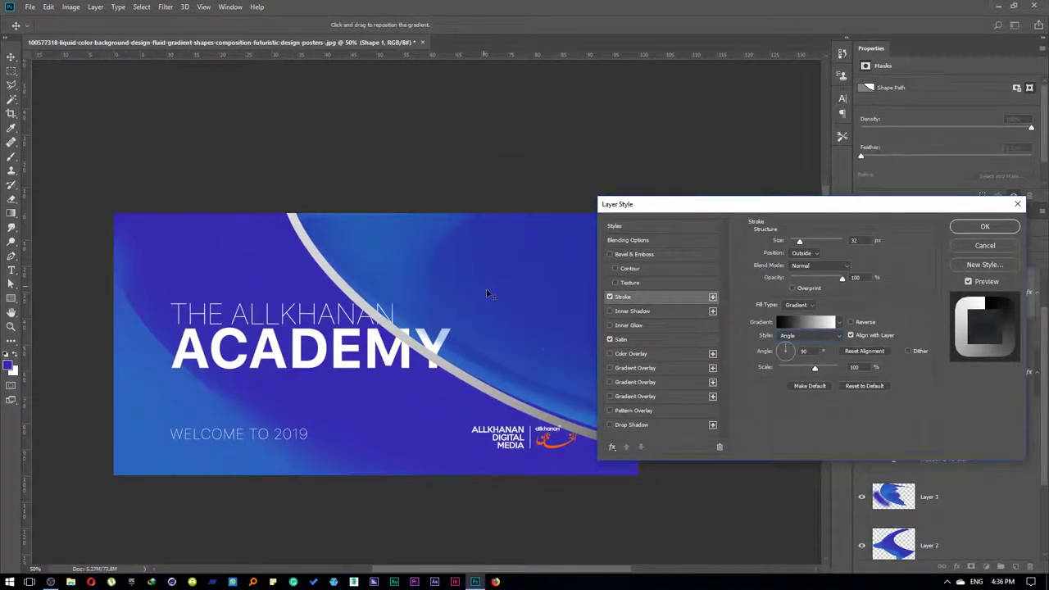
pyautogui.moveTo(487, 293)
pyautogui.mouseDown()
pyautogui.moveTo(352, 267)
pyautogui.moveTo(308, 178)
pyautogui.mouseUp()
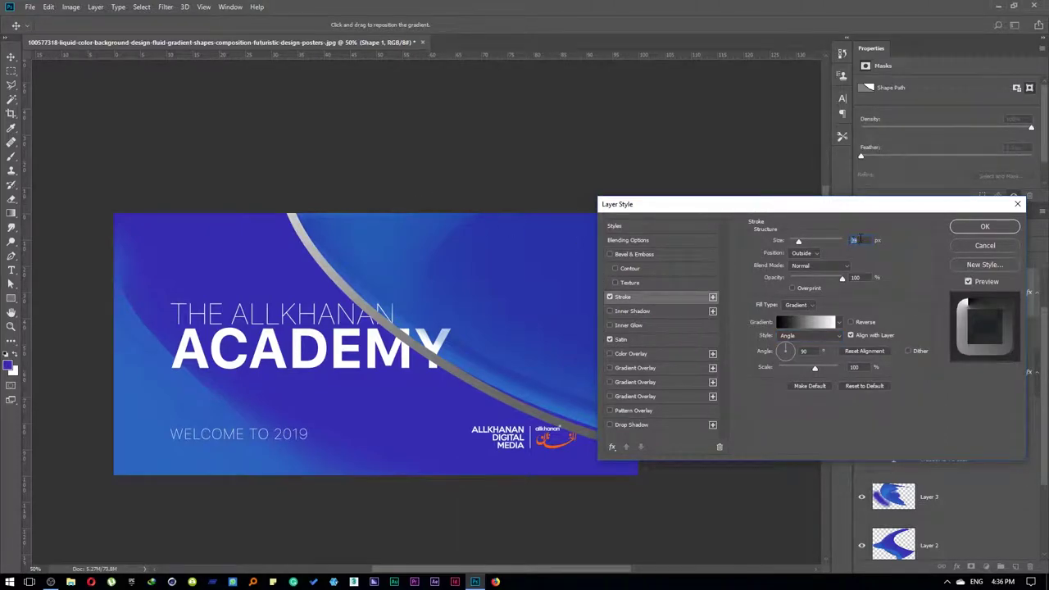
pyautogui.moveTo(799, 240); pyautogui.dragTo(796, 241)
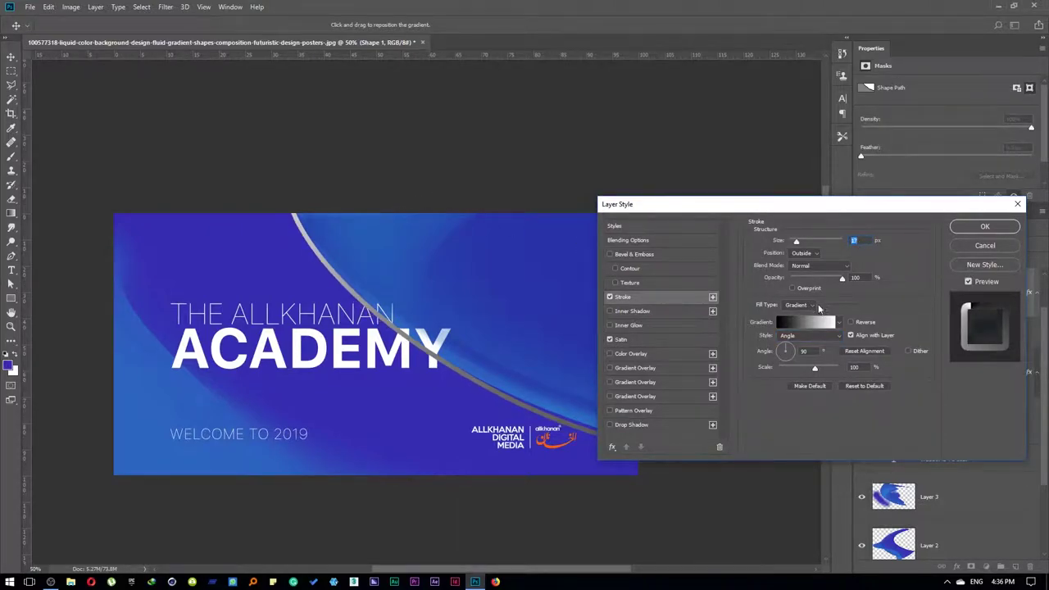
pyautogui.click(818, 322)
# - Try Transparent Pastels, then apply the Russell's Rainbow gradient to the stroke
pyautogui.scroll(-2, 899, 289)
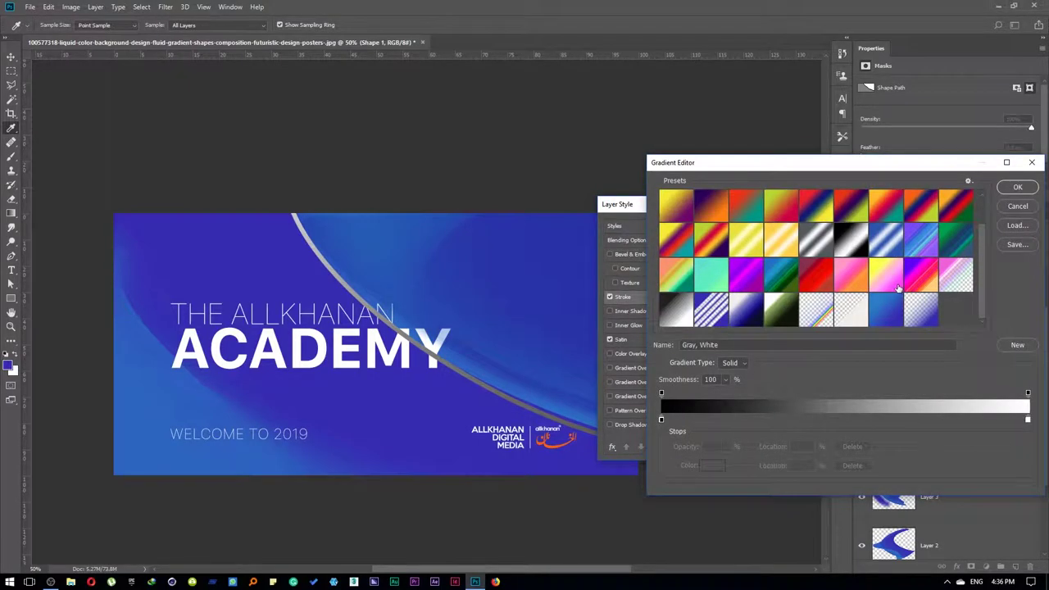
pyautogui.click(950, 278)
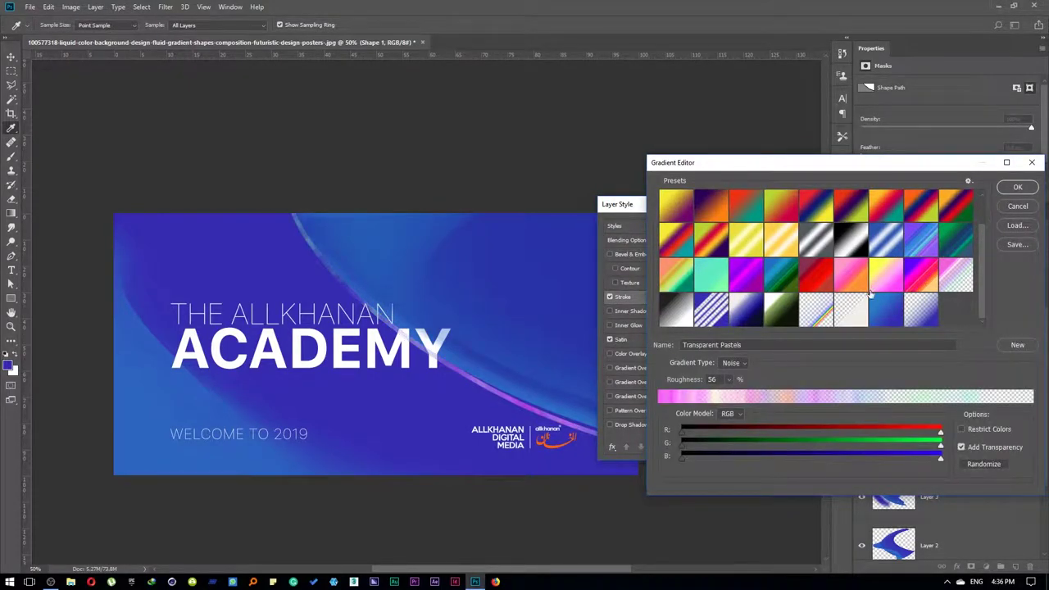
pyautogui.click(833, 313)
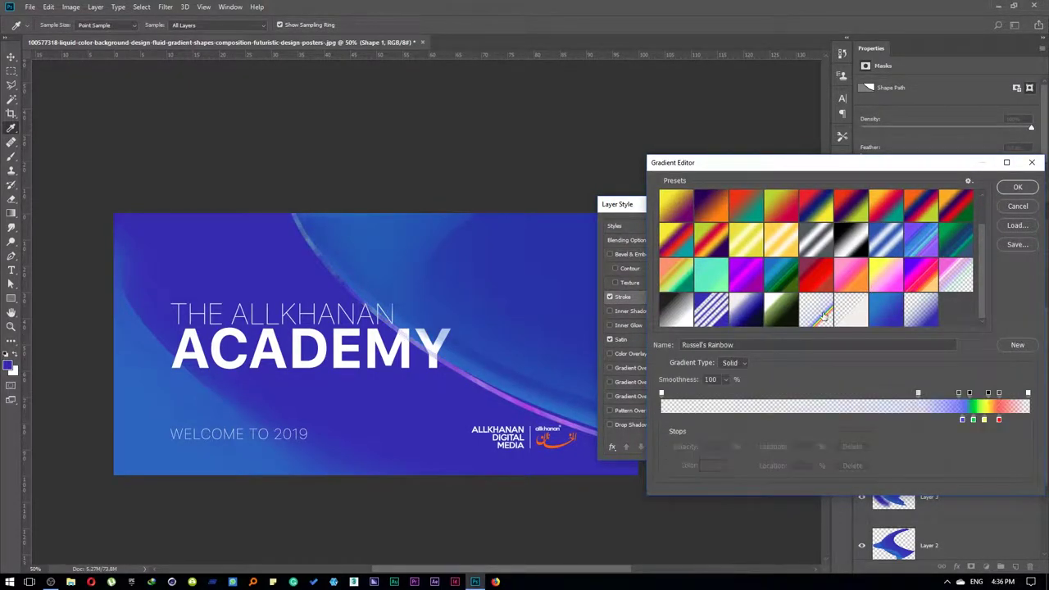
pyautogui.click(1016, 188)
# - Change the stroke gradient style to Linear, then to Radial
pyautogui.moveTo(789, 209); pyautogui.dragTo(772, 85)
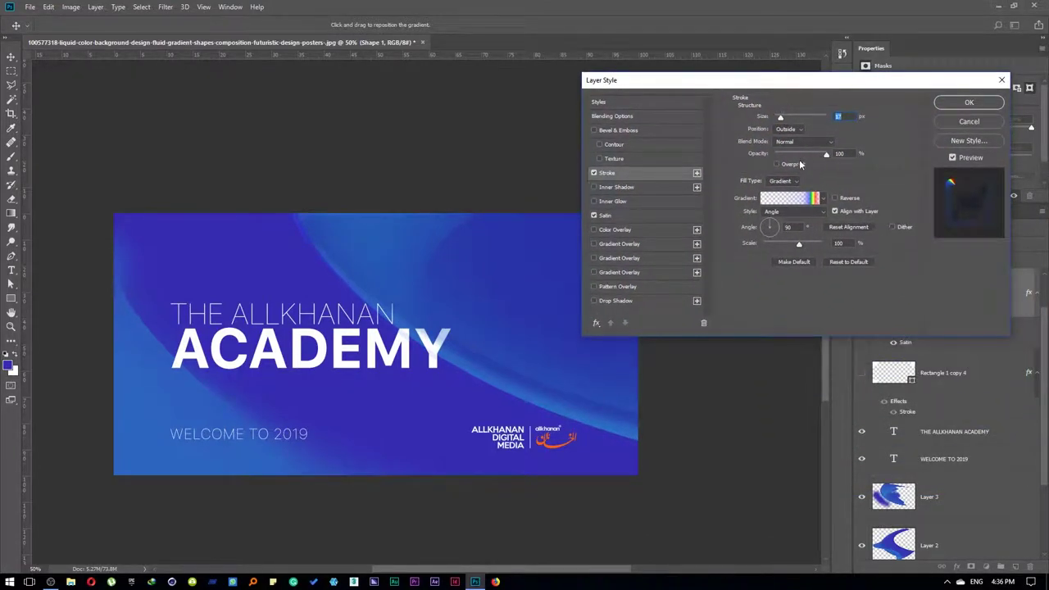
pyautogui.click(791, 212)
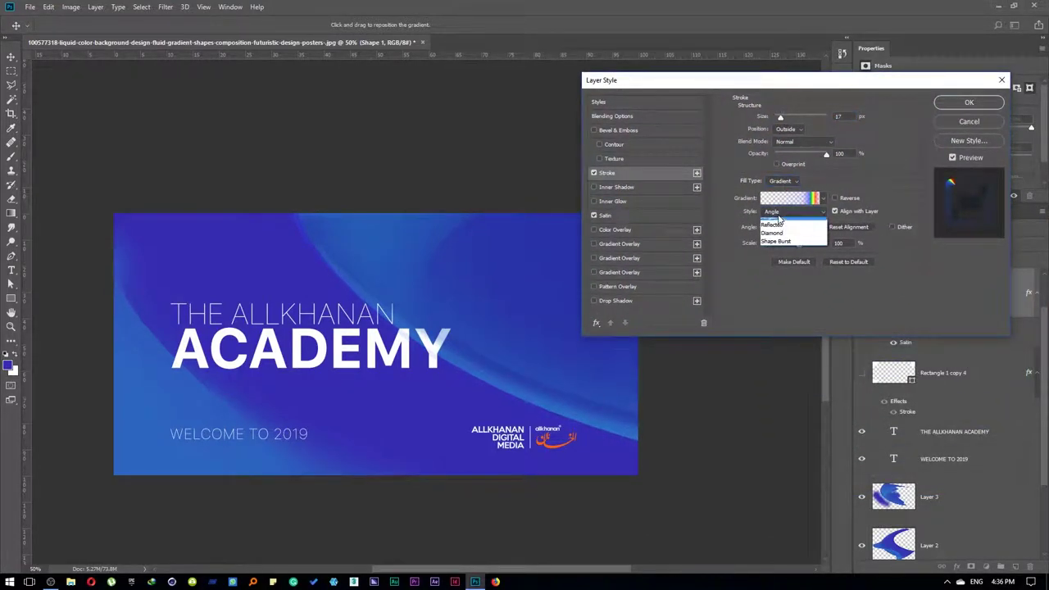
pyautogui.click(775, 212)
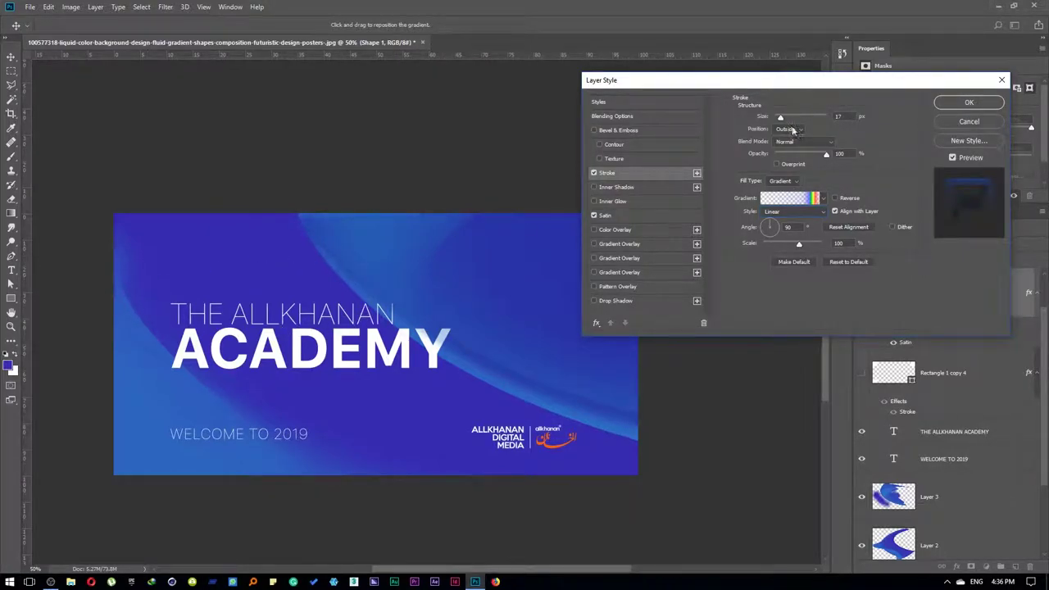
pyautogui.click(789, 213)
pyautogui.click(779, 230)
# - Apply the white-to-transparent gradient preset to the stroke
pyautogui.click(785, 182)
pyautogui.click(783, 200)
pyautogui.scroll(-1, 932, 297)
pyautogui.click(850, 306)
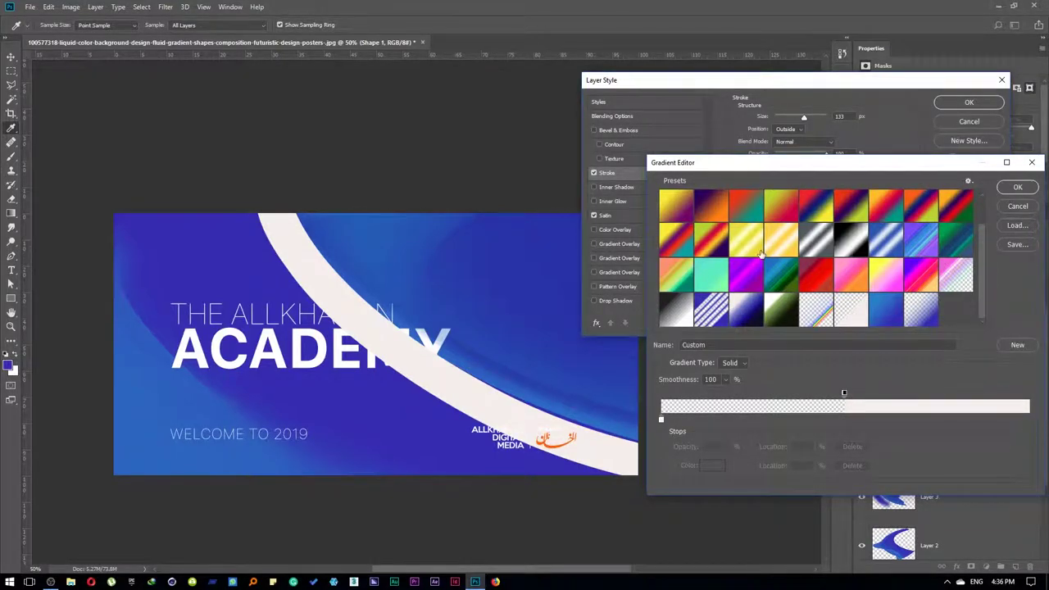
# - Set both the start and end gradient colour stops to white
pyautogui.scroll(2, 760, 255)
pyautogui.scroll(-1, 973, 239)
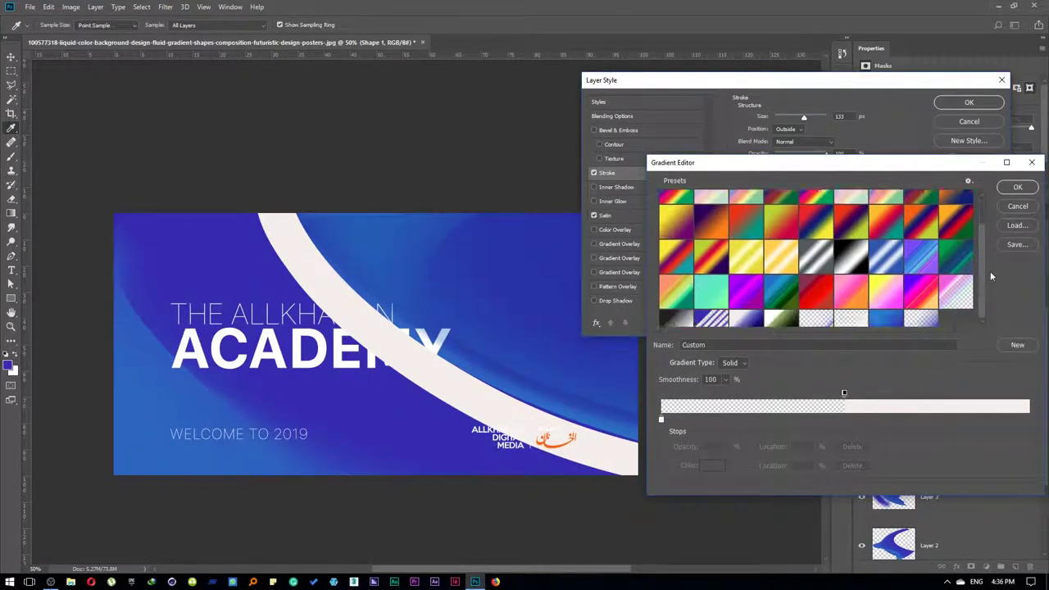
pyautogui.scroll(1, 844, 300)
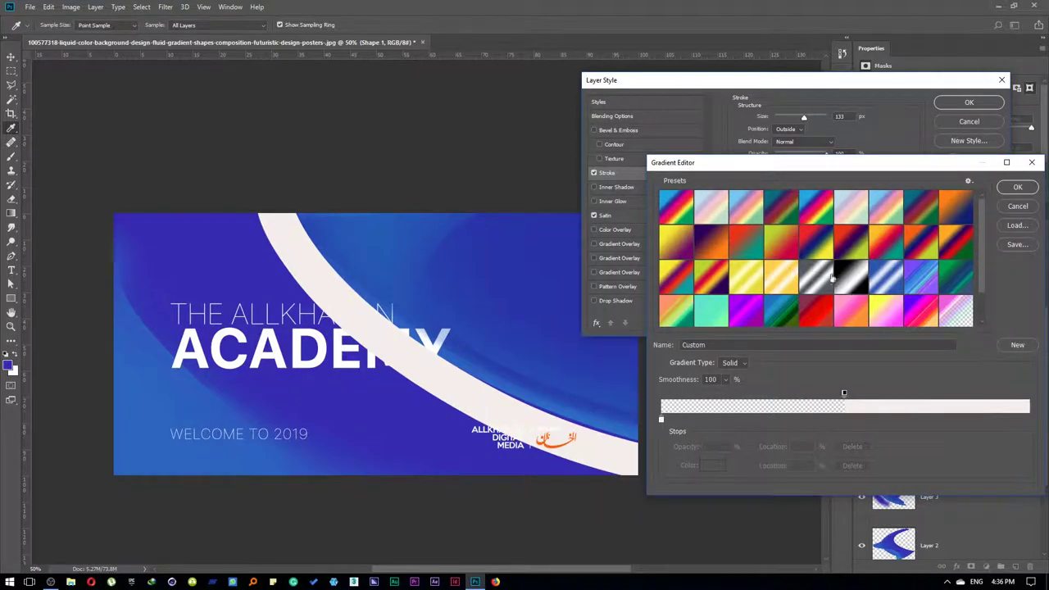
pyautogui.scroll(-1, 831, 278)
pyautogui.click(897, 315)
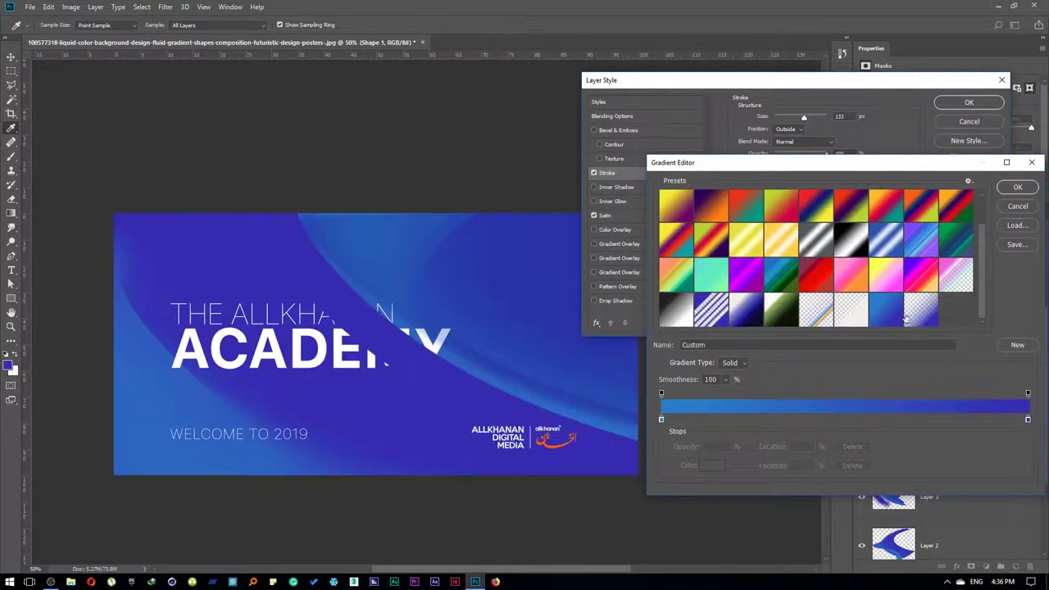
pyautogui.doubleClick(661, 419)
pyautogui.click(726, 315)
pyautogui.press('Return')
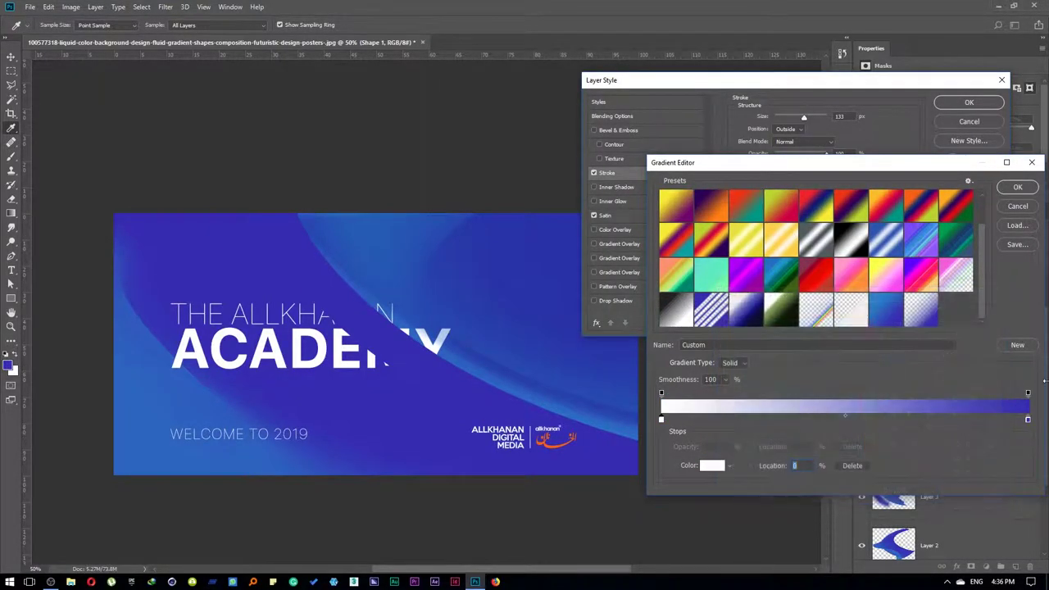
pyautogui.doubleClick(1027, 419)
pyautogui.click(720, 319)
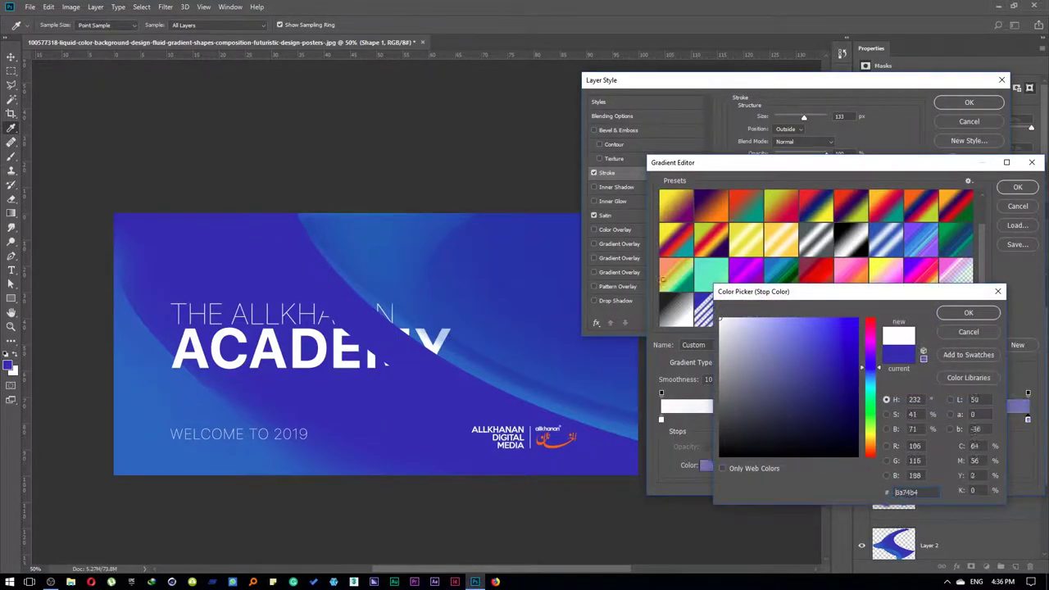
pyautogui.click(968, 314)
# - Fade the end opacity stop to 0%, save it as a new preset, and apply it
pyautogui.click(1028, 394)
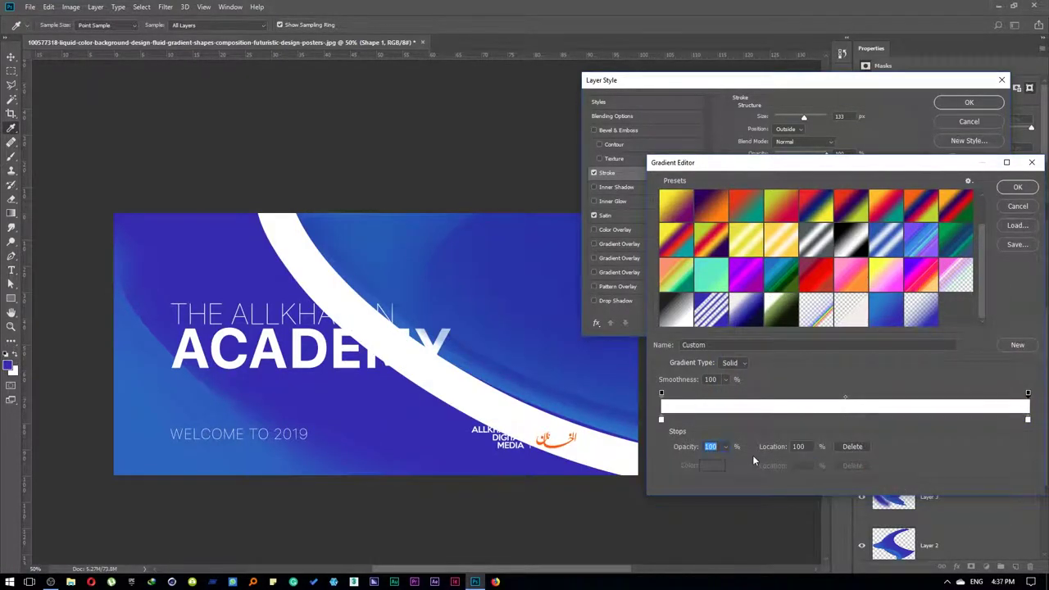
pyautogui.click(726, 446)
pyautogui.moveTo(729, 460); pyautogui.dragTo(675, 459)
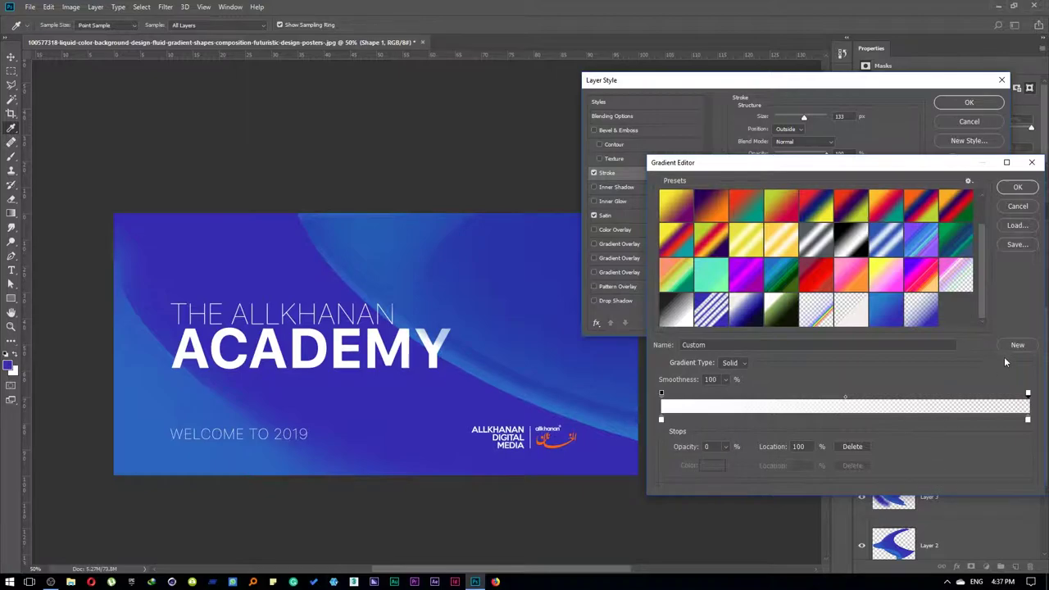
pyautogui.click(1017, 344)
pyautogui.click(1016, 189)
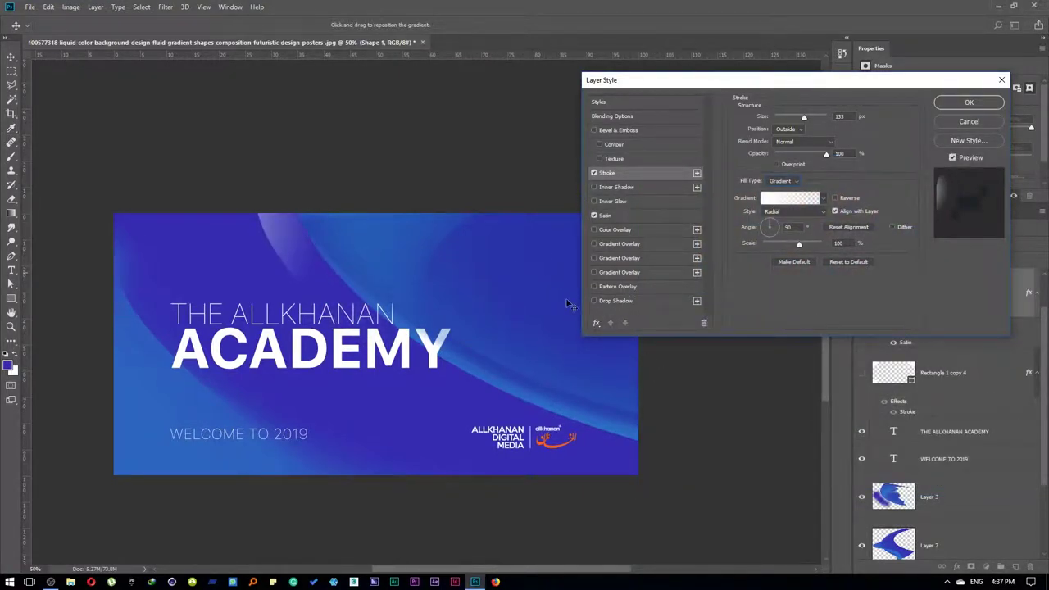
# - Scale the stroke gradient to 150%, move its highlight lower right, and thin the stroke to 1 px
pyautogui.moveTo(800, 243); pyautogui.dragTo(821, 244)
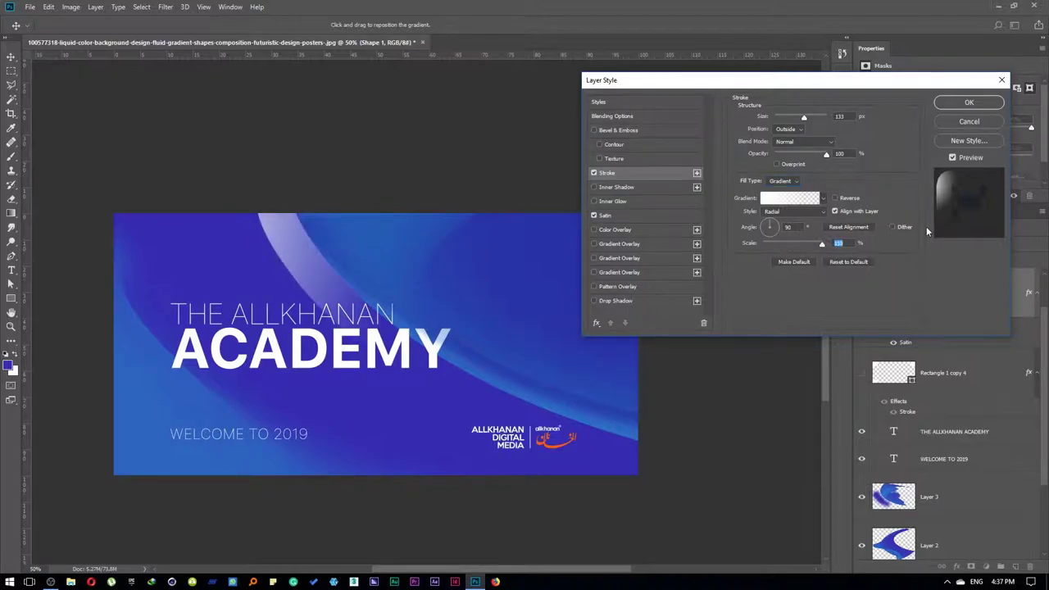
pyautogui.moveTo(332, 239); pyautogui.dragTo(585, 391)
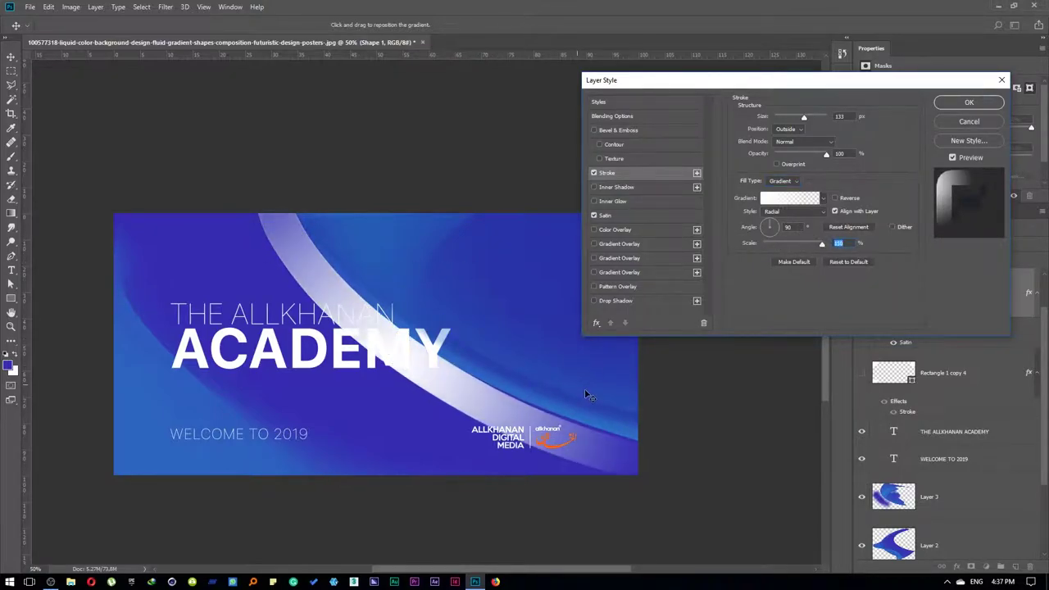
pyautogui.moveTo(804, 118); pyautogui.dragTo(776, 120)
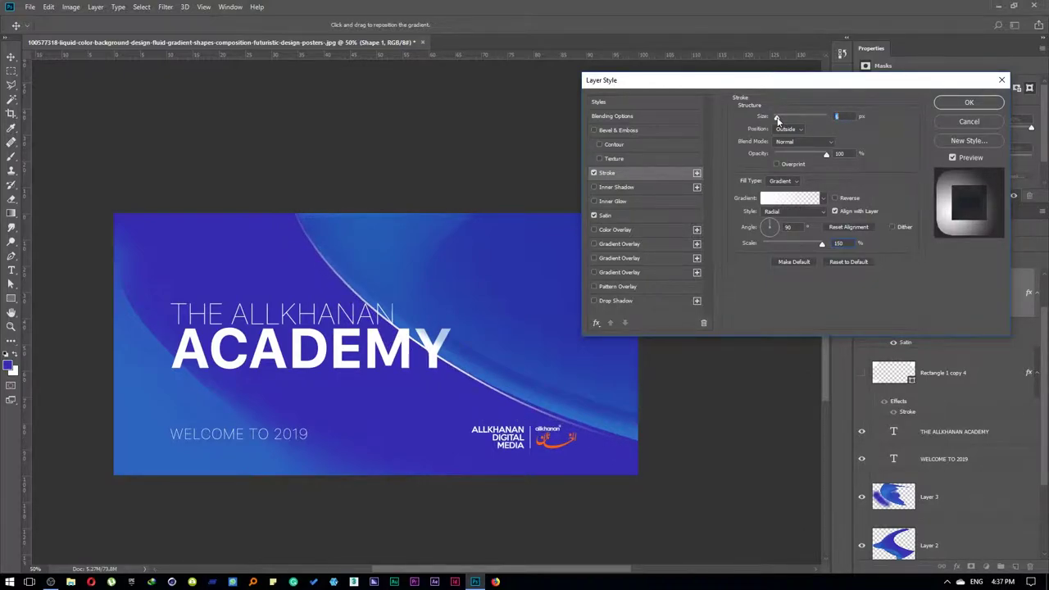
pyautogui.click(968, 102)
# - View the banner at 100%, select the Shape 1 layer, and switch to Path Selection
pyautogui.rightClick(430, 320)
pyautogui.click(453, 342)
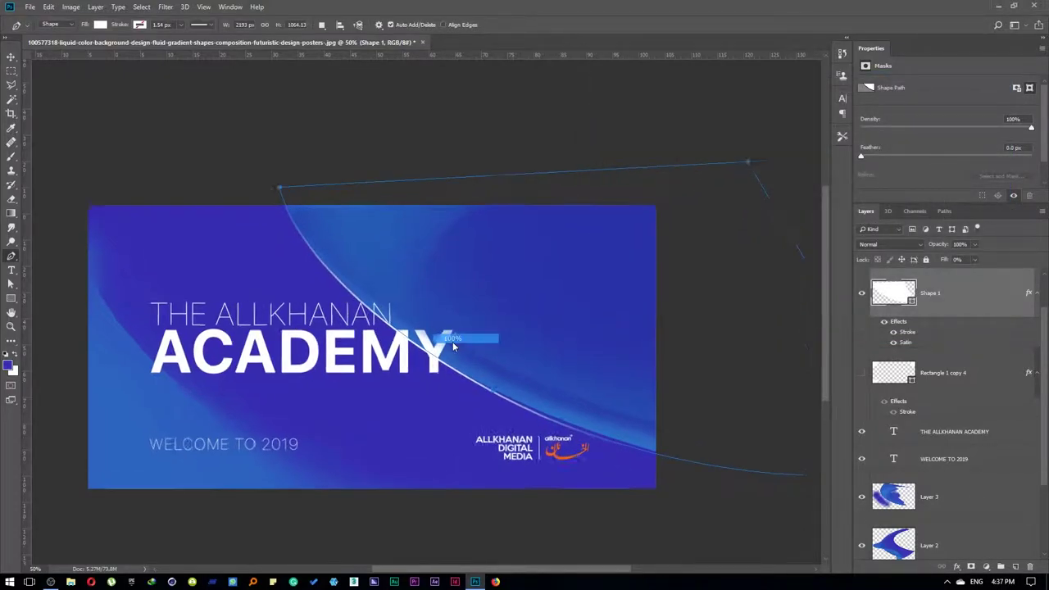
pyautogui.scroll(-2, 429, 196)
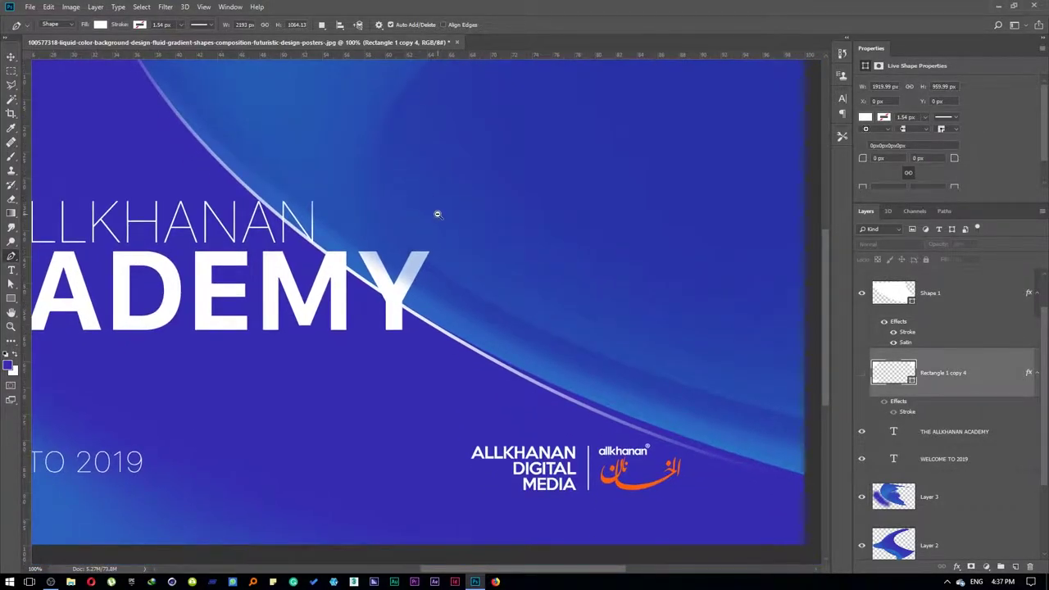
pyautogui.scroll(-1, 438, 213)
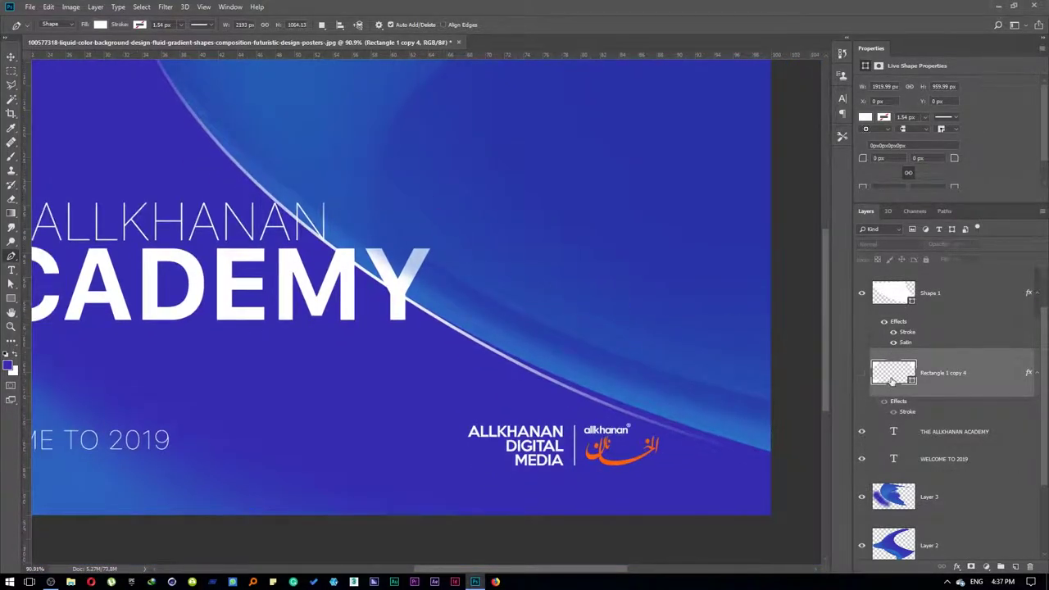
pyautogui.click(899, 299)
pyautogui.press('a')
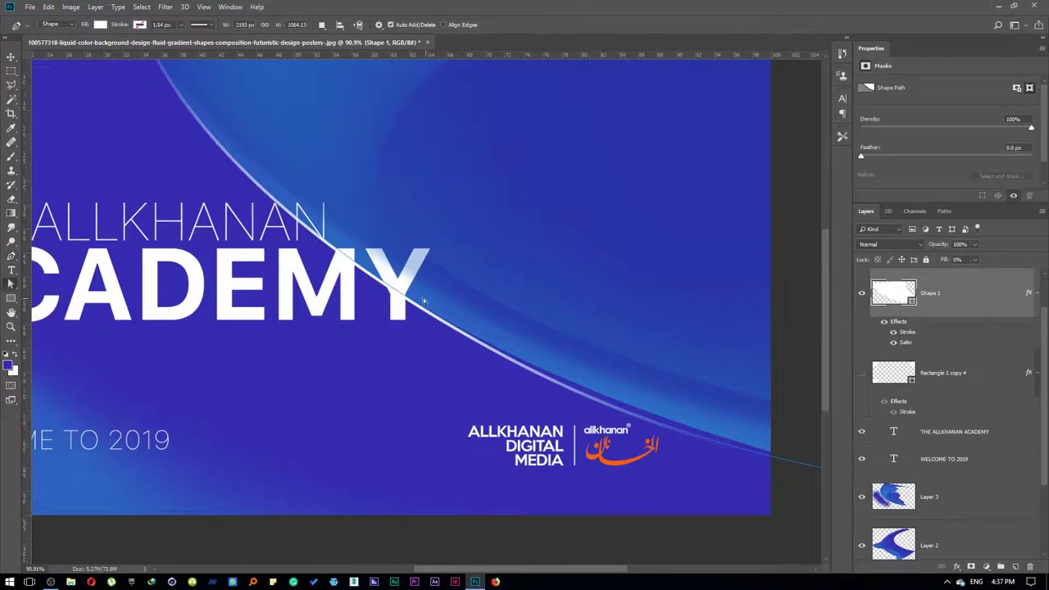
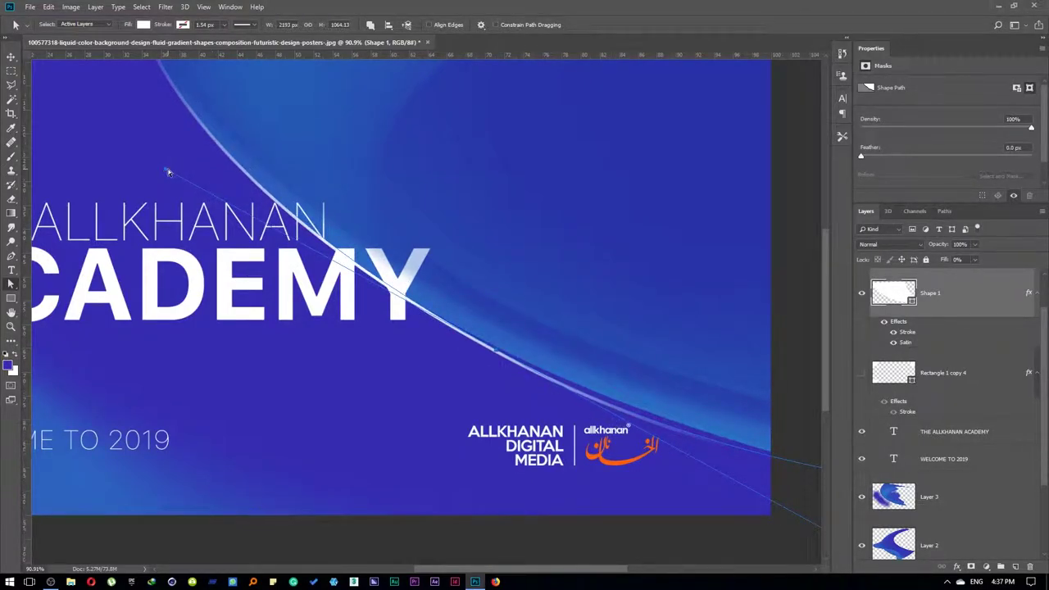
# - Drag the Shape 1 anchor and right-edge handle, then nudge the path up two pixels and right one
pyautogui.moveTo(168, 172); pyautogui.dragTo(179, 185)
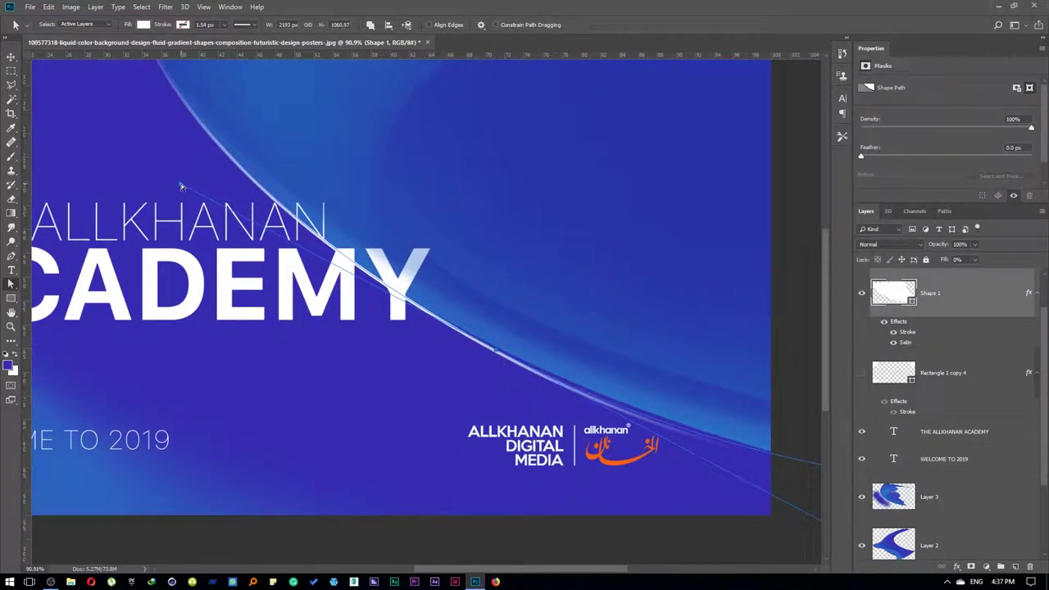
pyautogui.hotkey('ctrl', '-')
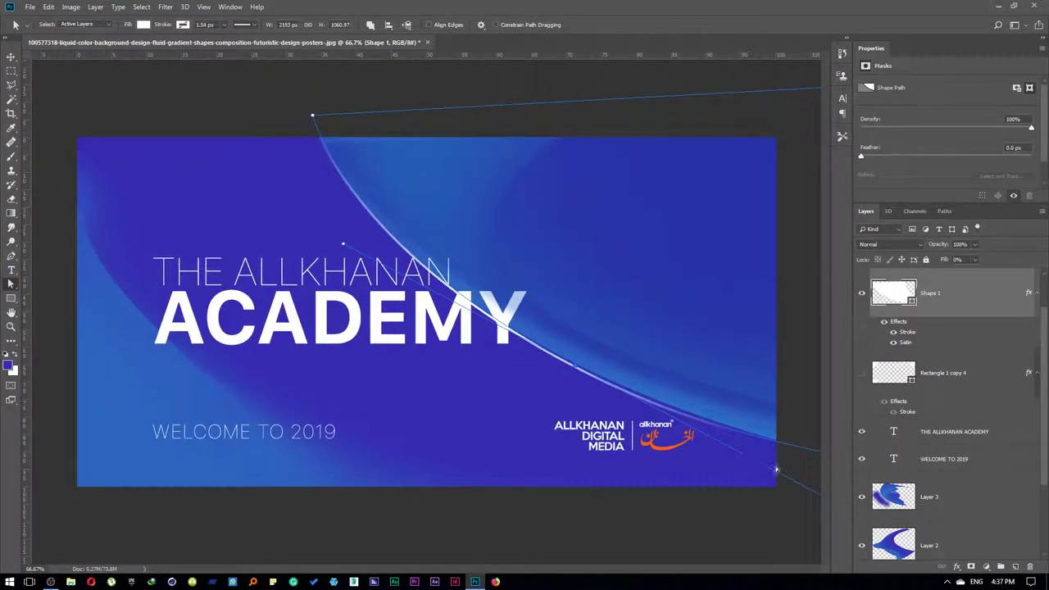
pyautogui.hotkey('ctrl', '-')
pyautogui.moveTo(737, 459); pyautogui.dragTo(737, 453)
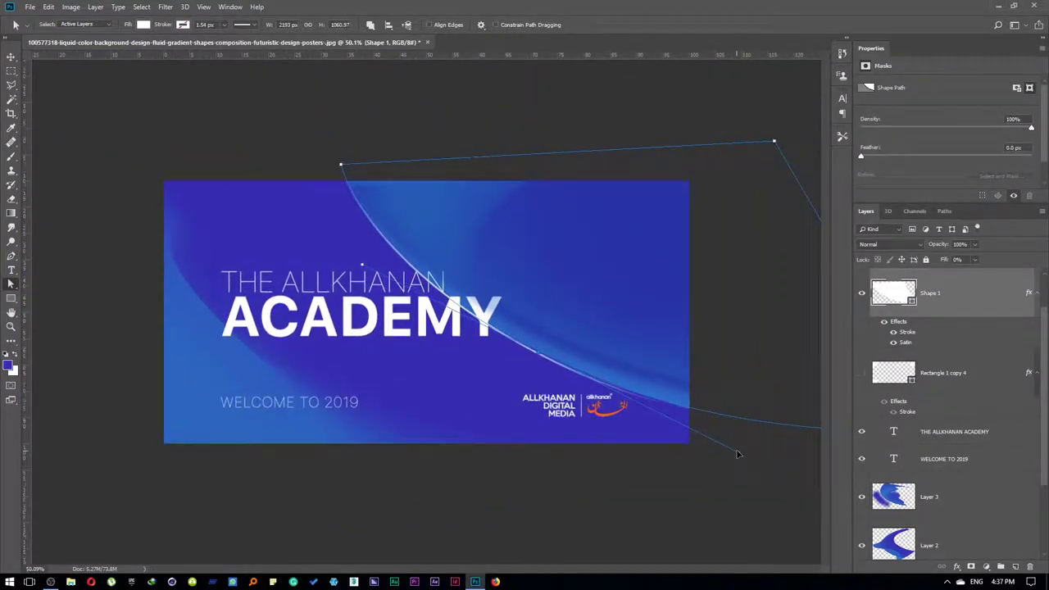
pyautogui.scroll(5, 506, 328)
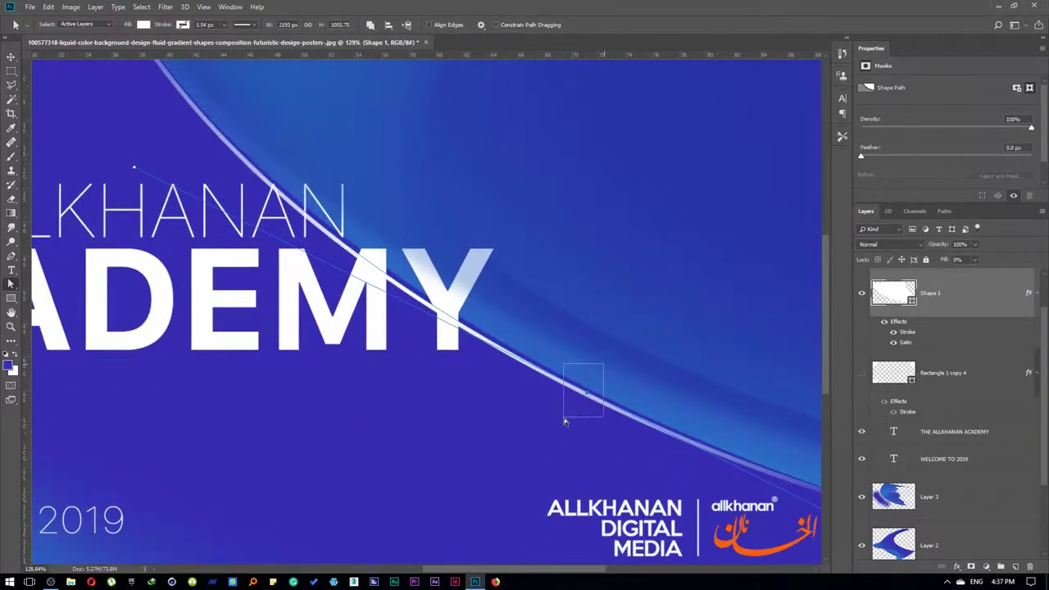
pyautogui.press('Up')
pyautogui.press('Up')
pyautogui.press('Up')
pyautogui.press('Up')
pyautogui.press('Up')
pyautogui.press('Up')
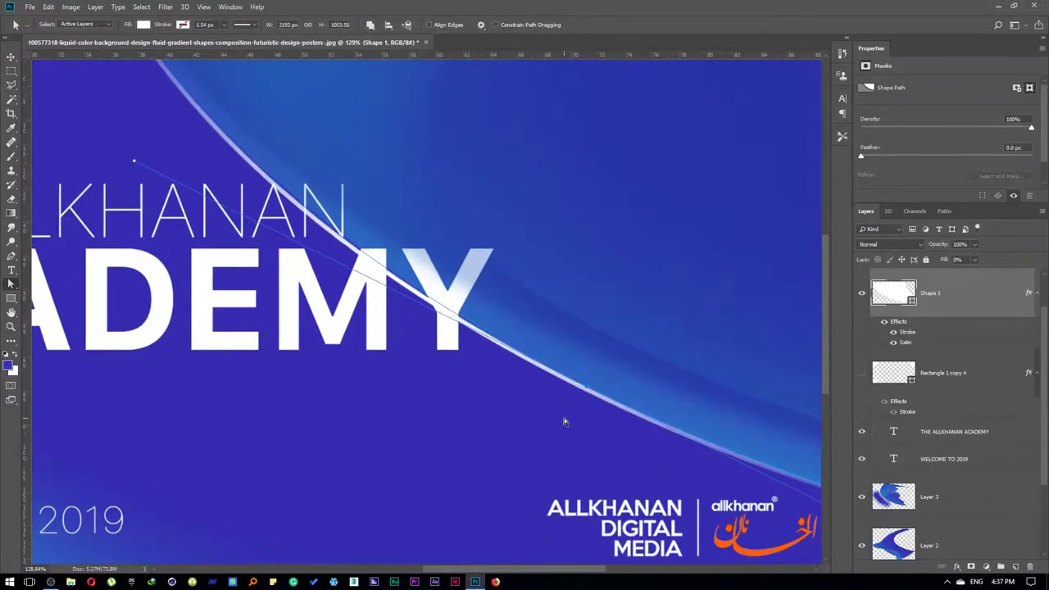
pyautogui.press('Up')
pyautogui.press('Up')
pyautogui.press('Right')
pyautogui.press('Right')
pyautogui.press('Right')
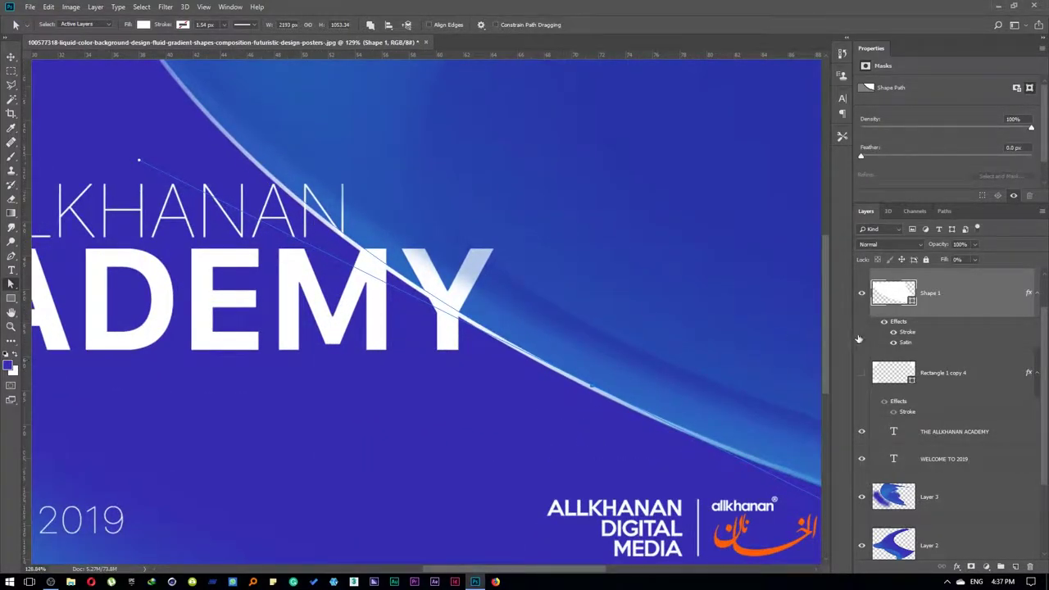
# - Thin Shape 1's stroke to 3 px and nudge its top anchor down one and right two pixels
pyautogui.doubleClick(907, 332)
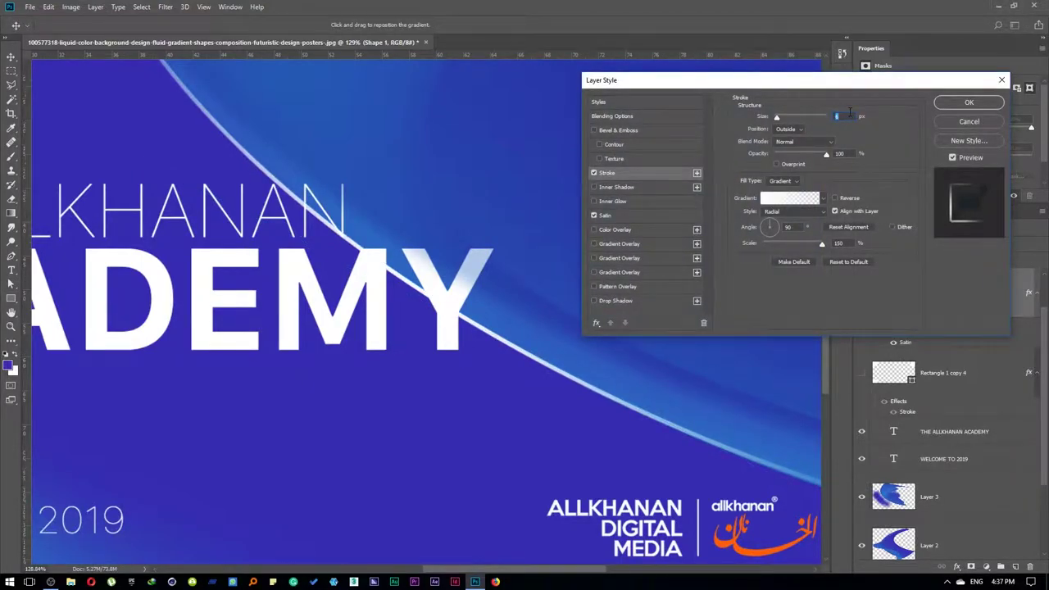
pyautogui.write('3')
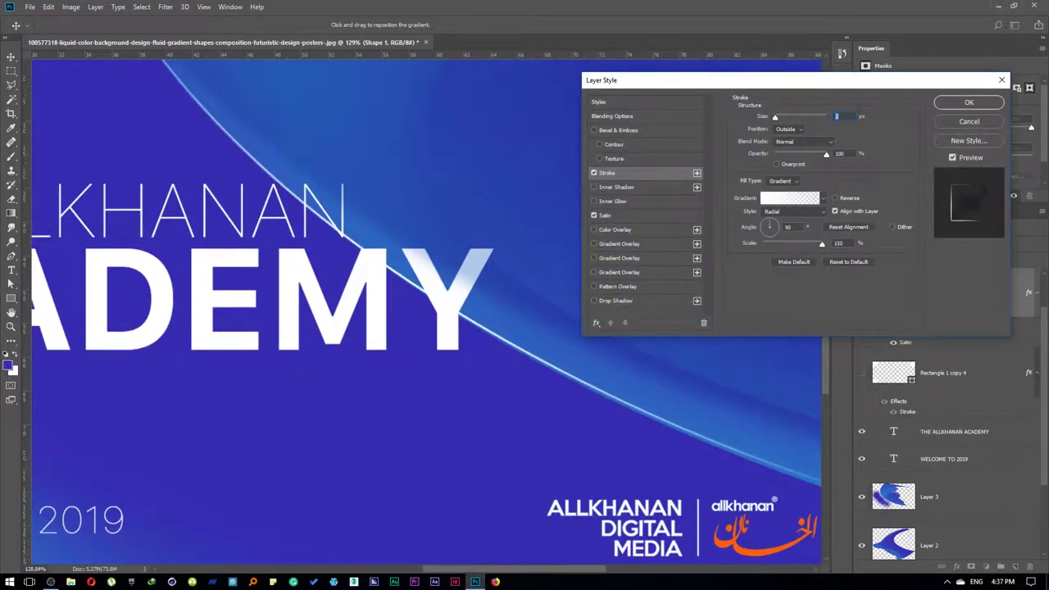
pyautogui.click(954, 105)
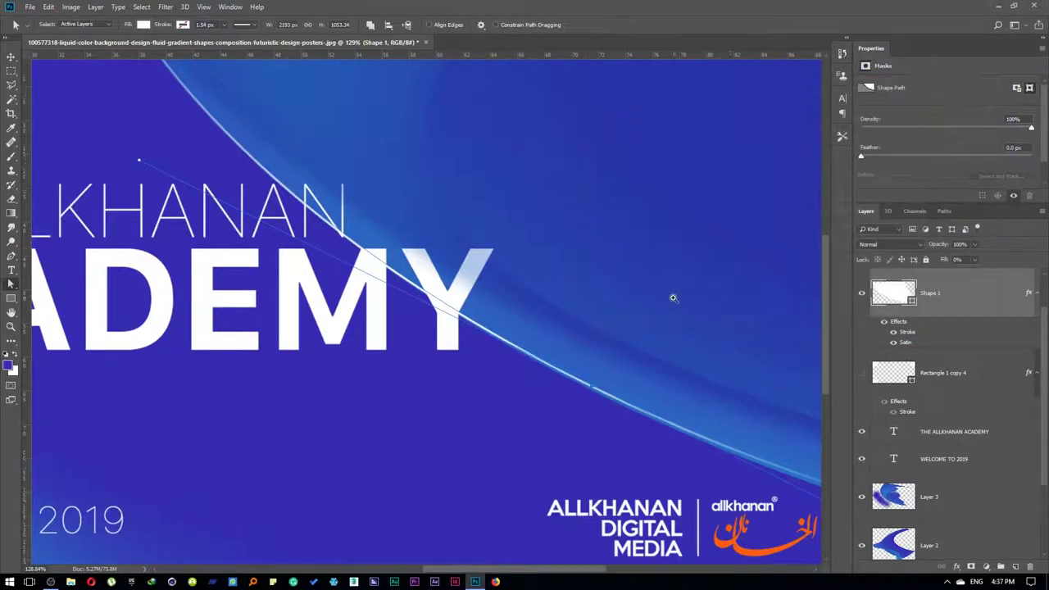
pyautogui.hotkey('ctrl', '0')
pyautogui.press('Down')
pyautogui.press('Down')
pyautogui.press('Down')
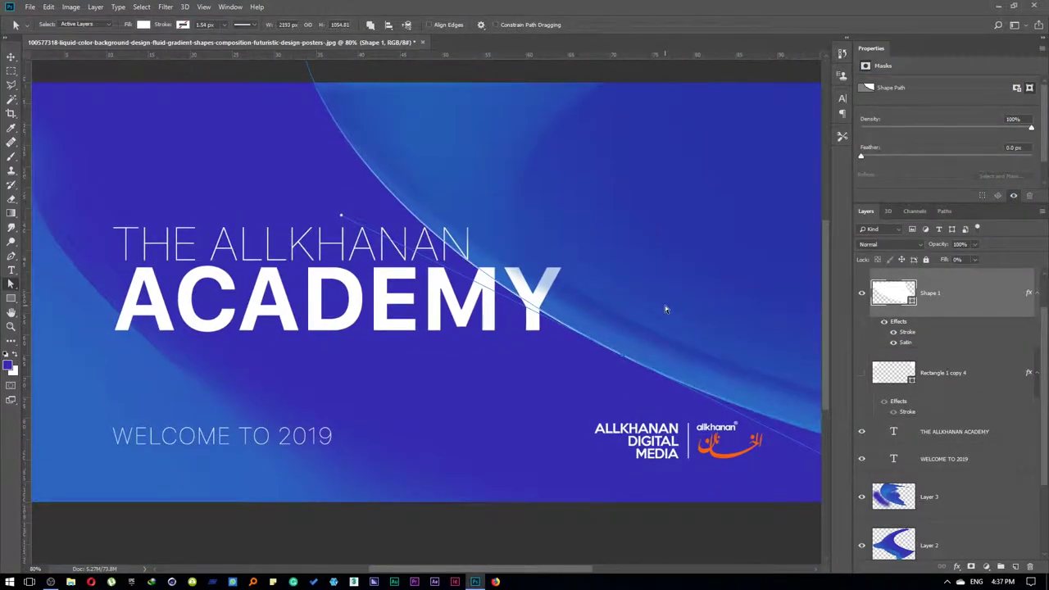
pyautogui.press('Right')
pyautogui.press('Right')
pyautogui.press('Right')
pyautogui.press('Right')
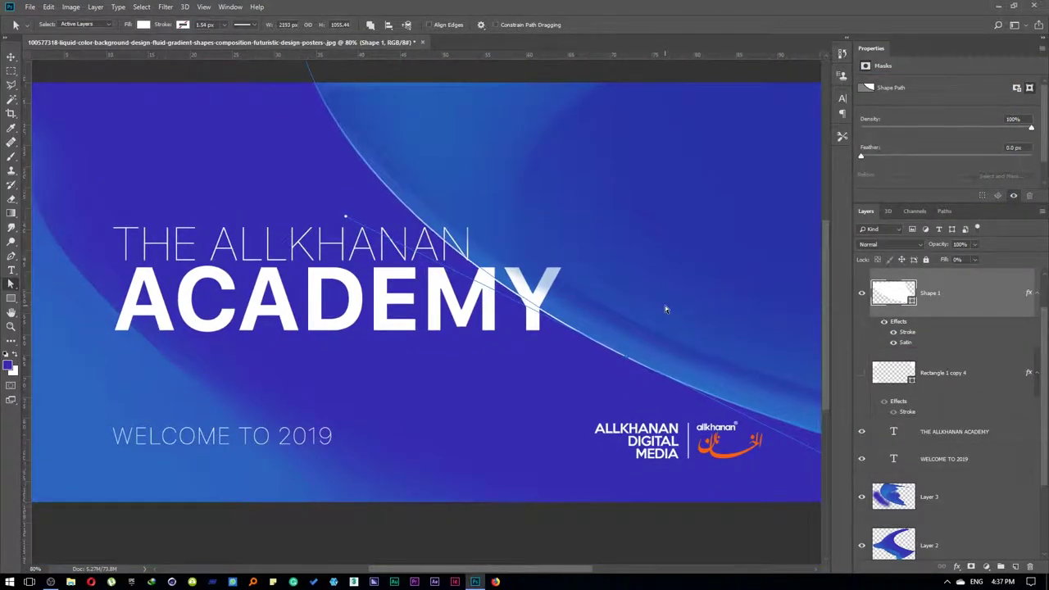
pyautogui.press('Right')
pyautogui.press('Right')
pyautogui.press('Right')
pyautogui.press('Right')
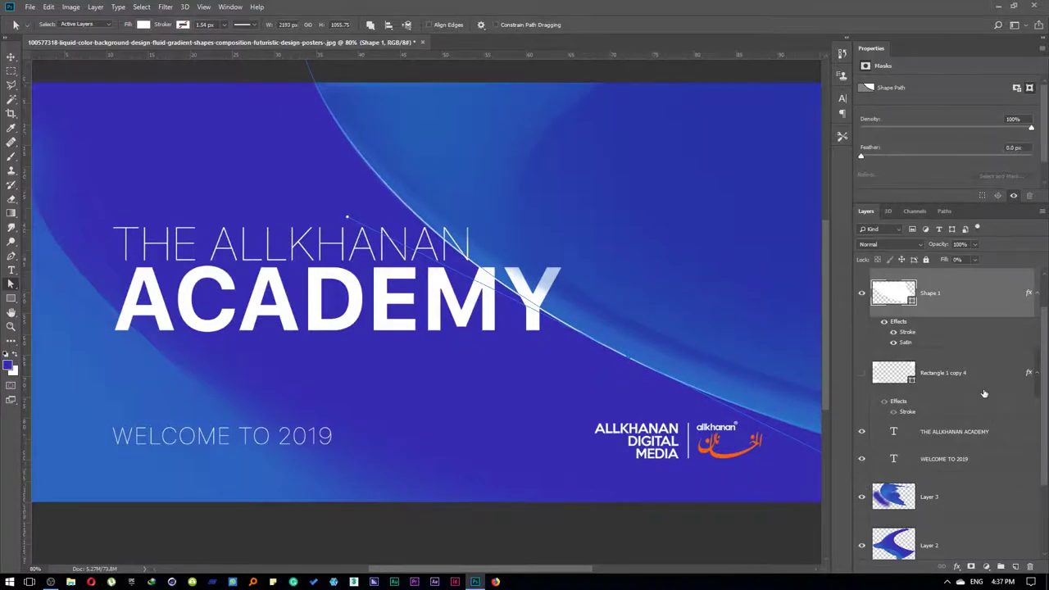
# - Select the Rectangle 1 copy 4 layer and drag on the canvas, then make Shape 1 active again
pyautogui.click(984, 392)
pyautogui.hotkey('ctrl', '-')
pyautogui.scroll(3, 615, 352)
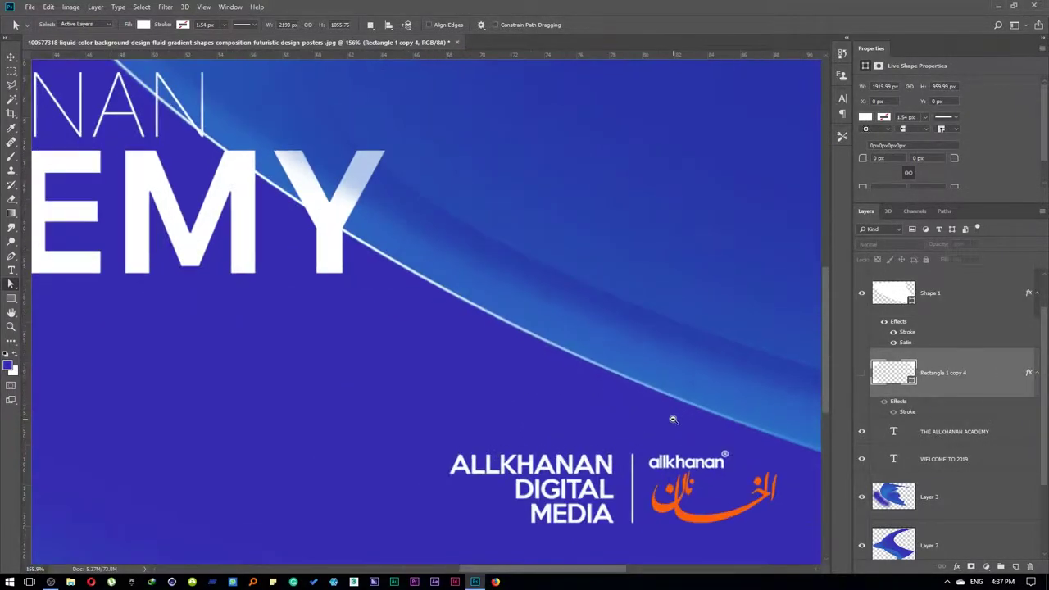
pyautogui.scroll(2, 672, 421)
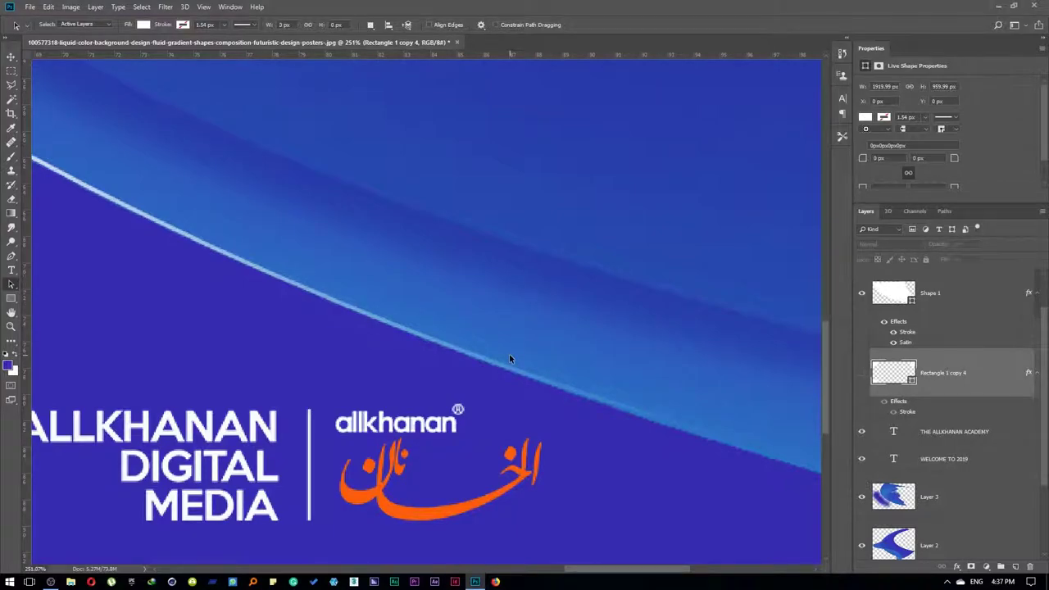
pyautogui.scroll(-2, 509, 354)
pyautogui.moveTo(397, 260); pyautogui.dragTo(580, 444)
pyautogui.scroll(-2, 580, 443)
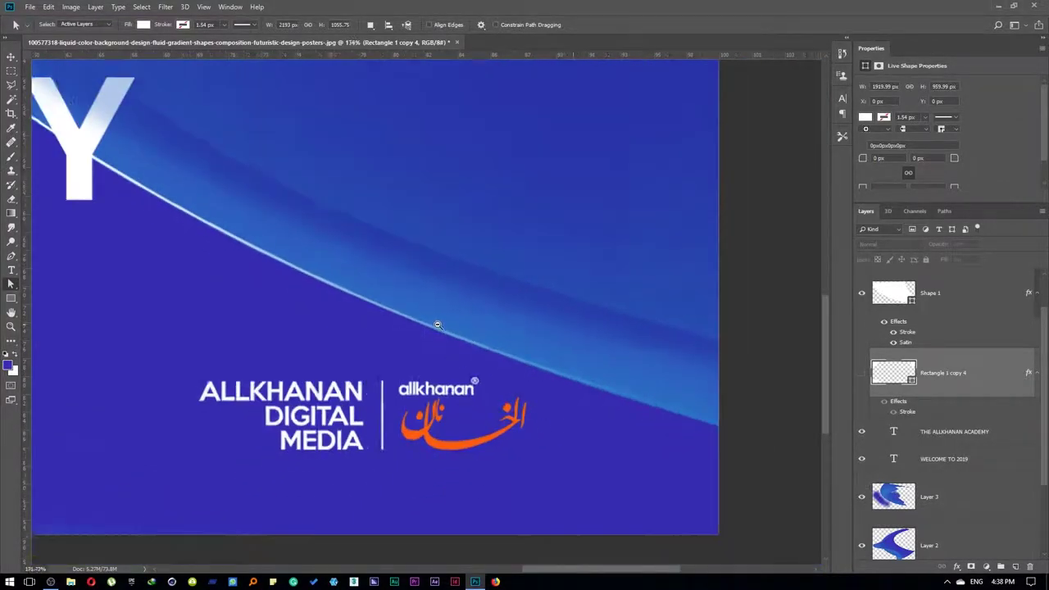
pyautogui.scroll(-2, 580, 443)
pyautogui.click(299, 237)
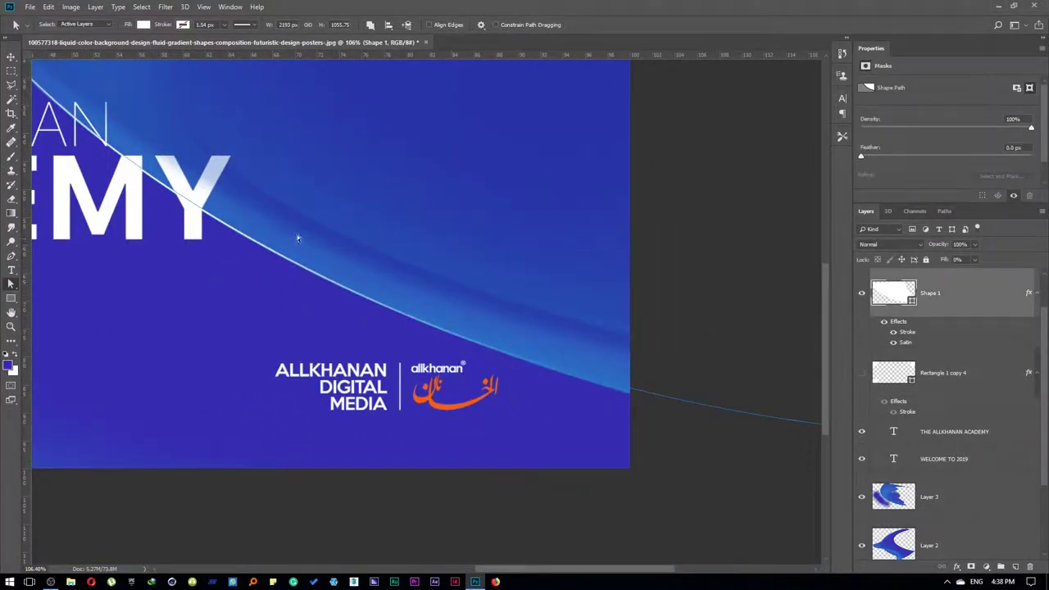
pyautogui.scroll(3, 399, 313)
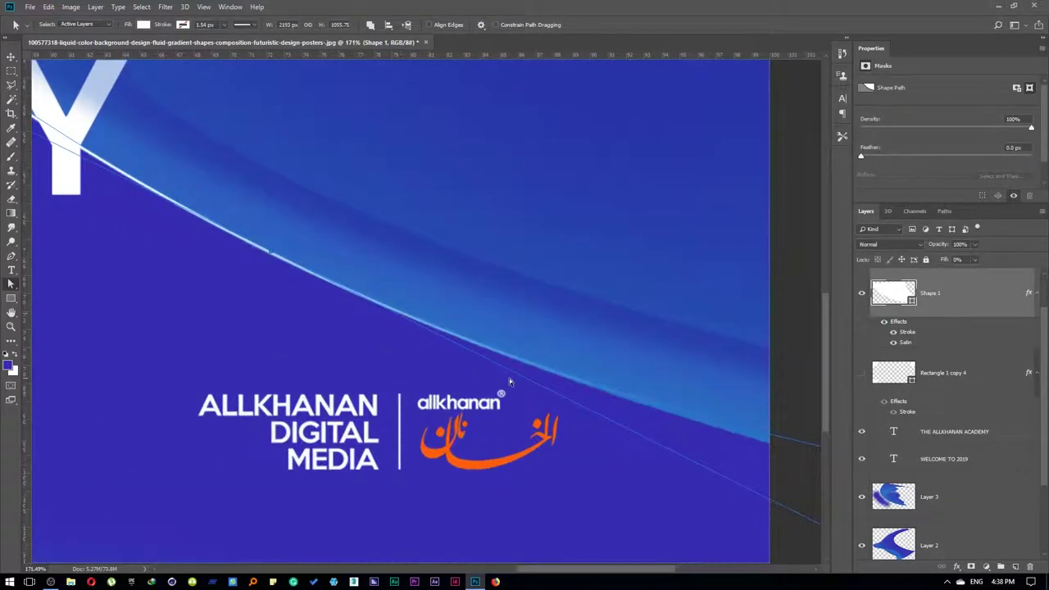
pyautogui.scroll(1, 388, 276)
pyautogui.scroll(-2, 475, 333)
pyautogui.scroll(-1, 475, 332)
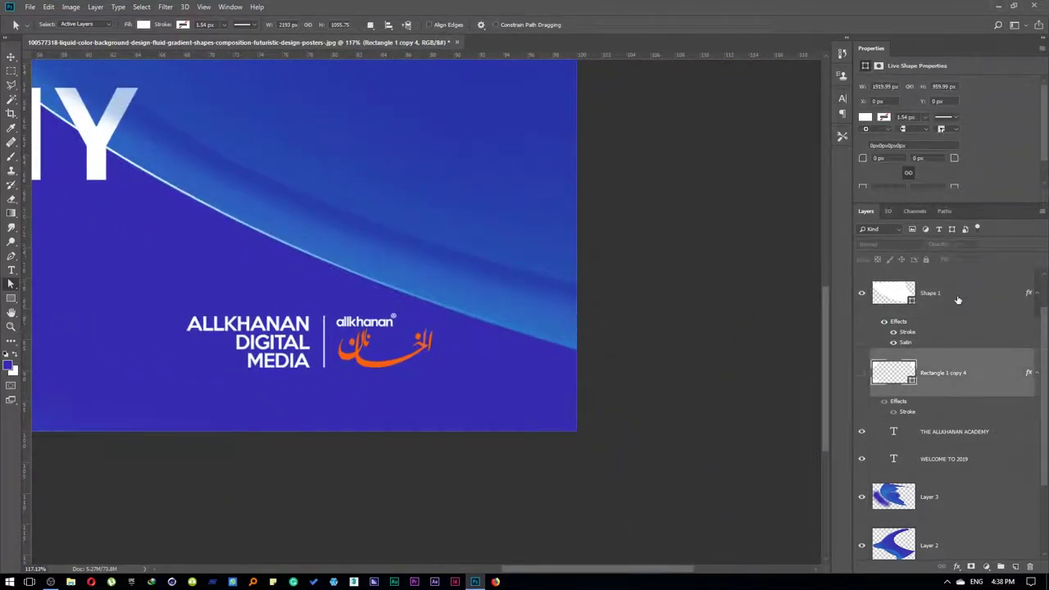
# - Duplicate Shape 1, turn off the copy's Satin effect and thicken its stroke
pyautogui.hotkey('ctrl', 'j')
pyautogui.scroll(-2, 439, 226)
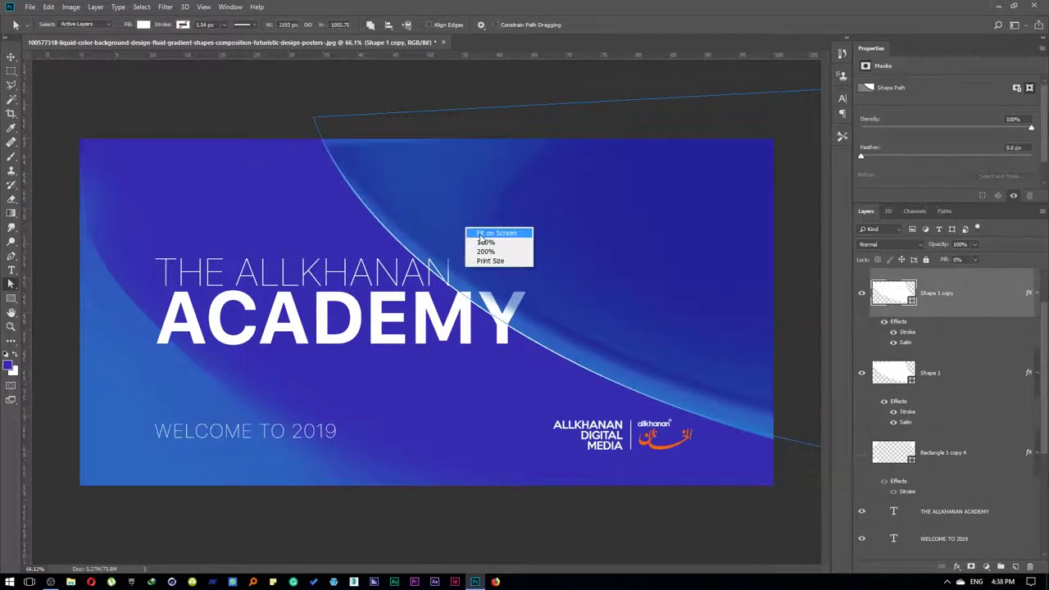
pyautogui.scroll(-2, 464, 233)
pyautogui.click(893, 341)
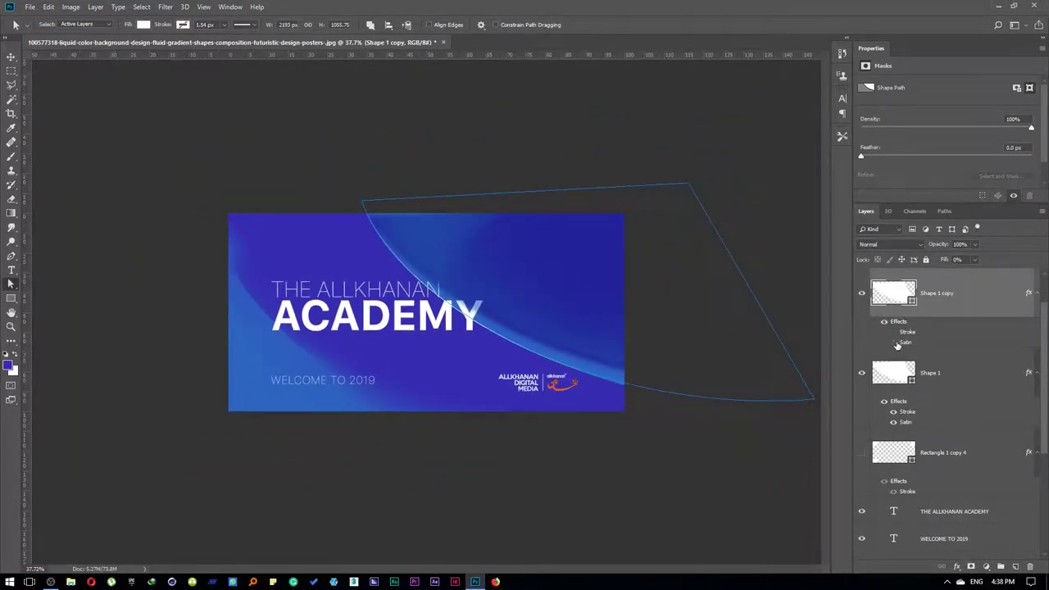
pyautogui.doubleClick(910, 332)
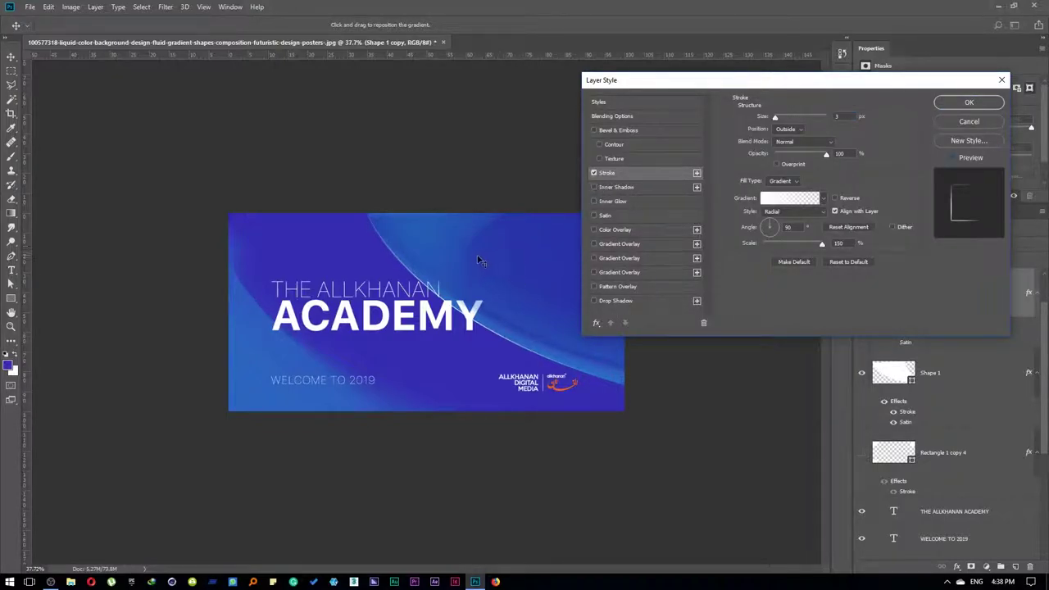
pyautogui.click(777, 202)
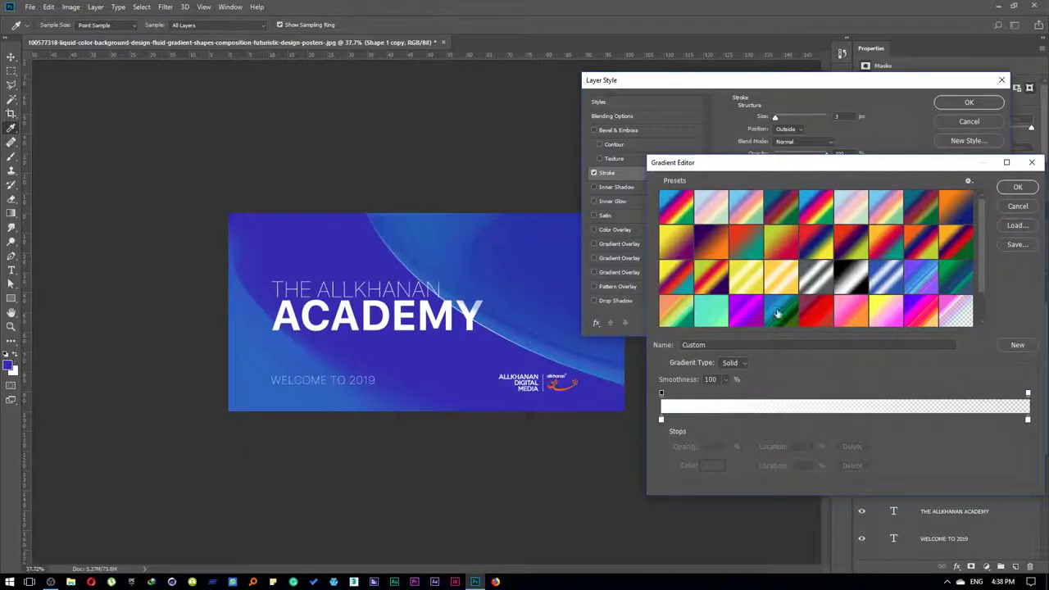
pyautogui.click(1014, 189)
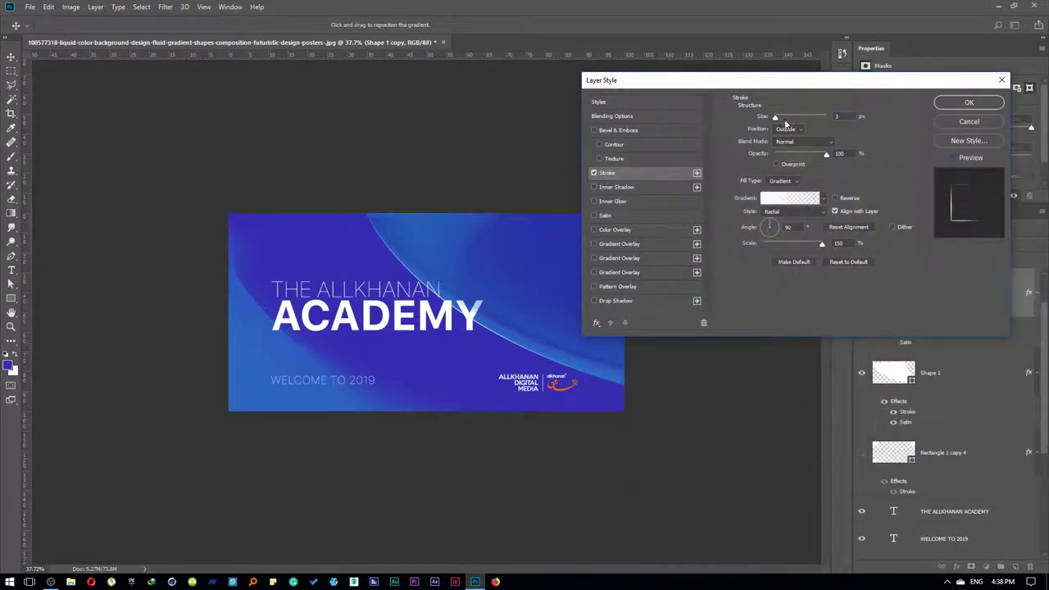
pyautogui.moveTo(776, 118); pyautogui.dragTo(817, 118)
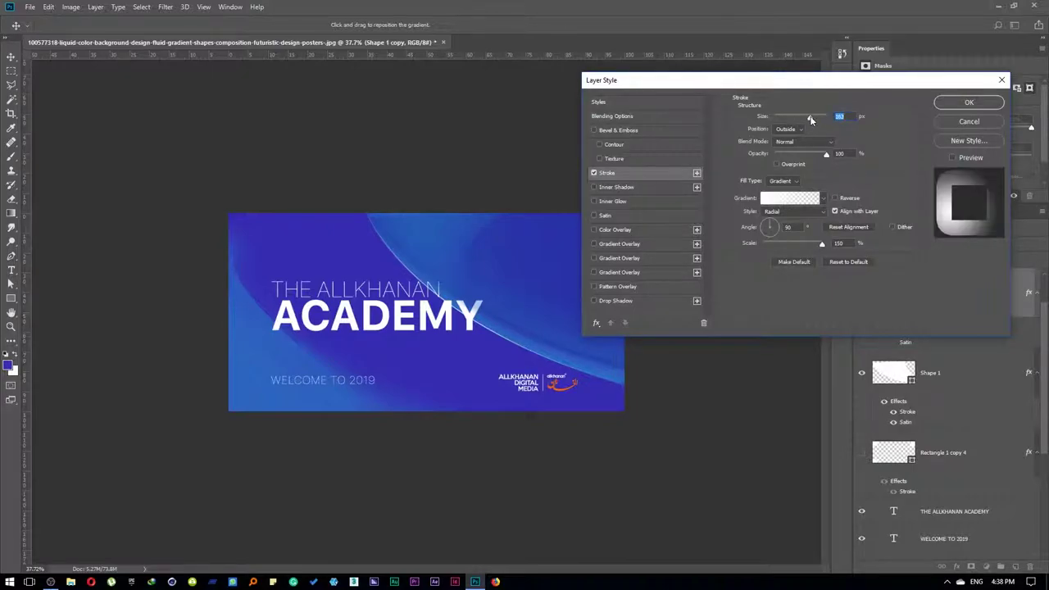
pyautogui.click(969, 102)
pyautogui.click(857, 296)
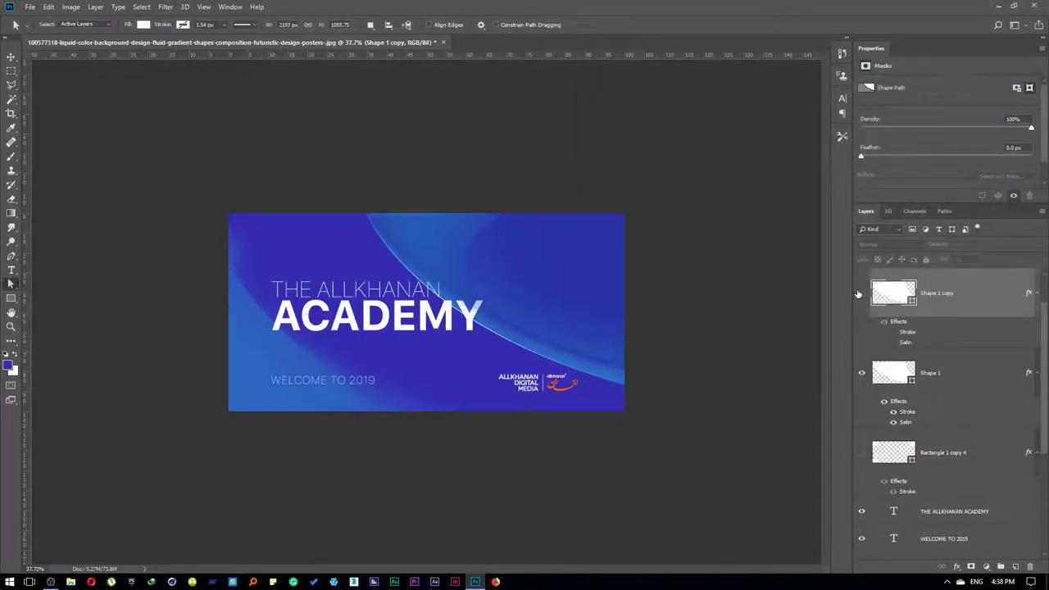
# - Enlarge the copy's stroke to about 23 px with Position Inside, and shift the copy left
pyautogui.doubleClick(907, 332)
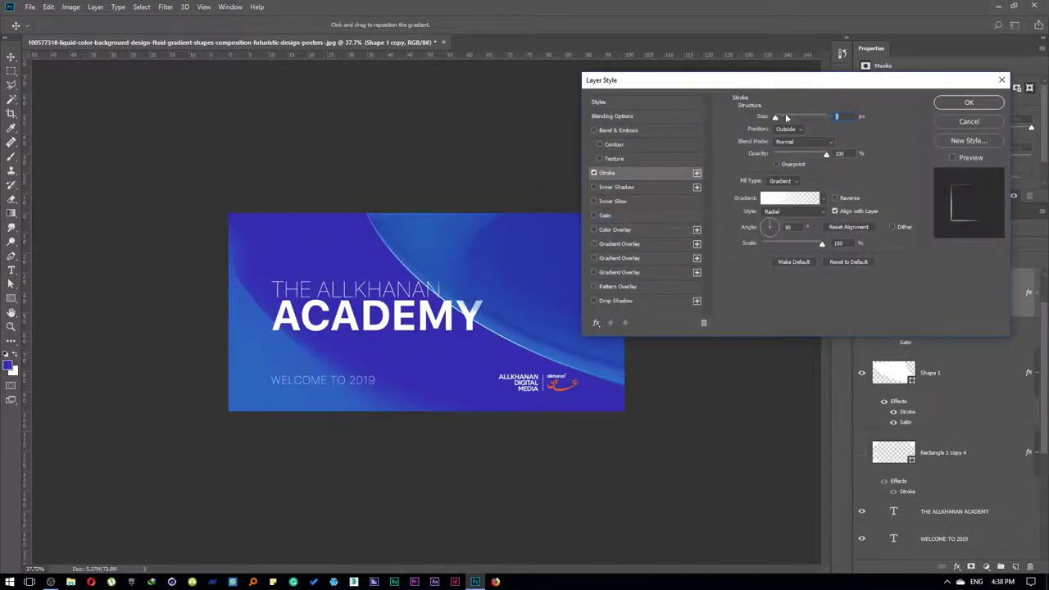
pyautogui.moveTo(786, 117); pyautogui.dragTo(783, 119)
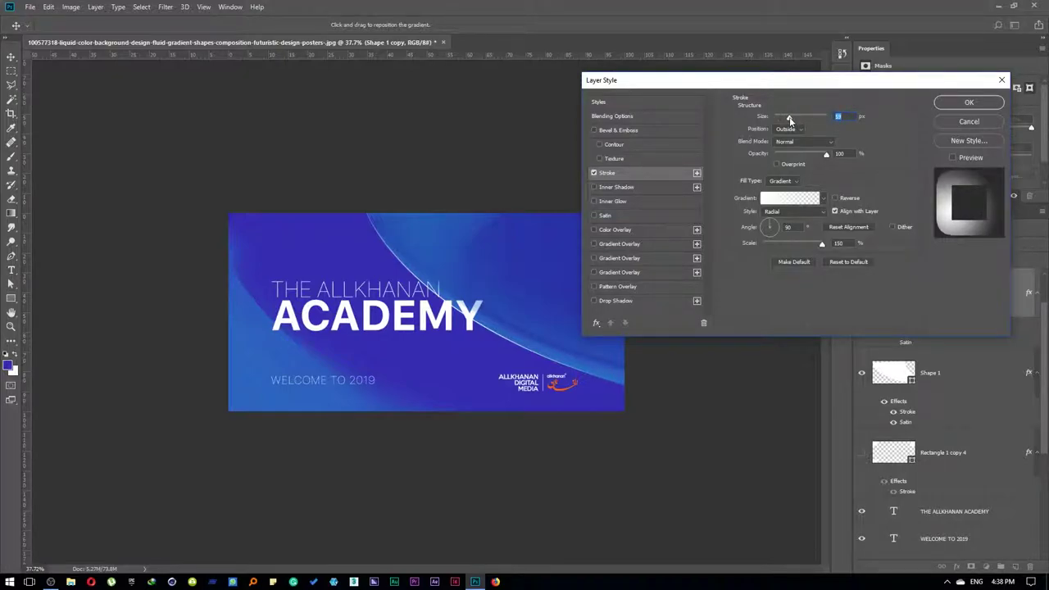
pyautogui.moveTo(785, 119); pyautogui.dragTo(785, 117)
pyautogui.click(788, 128)
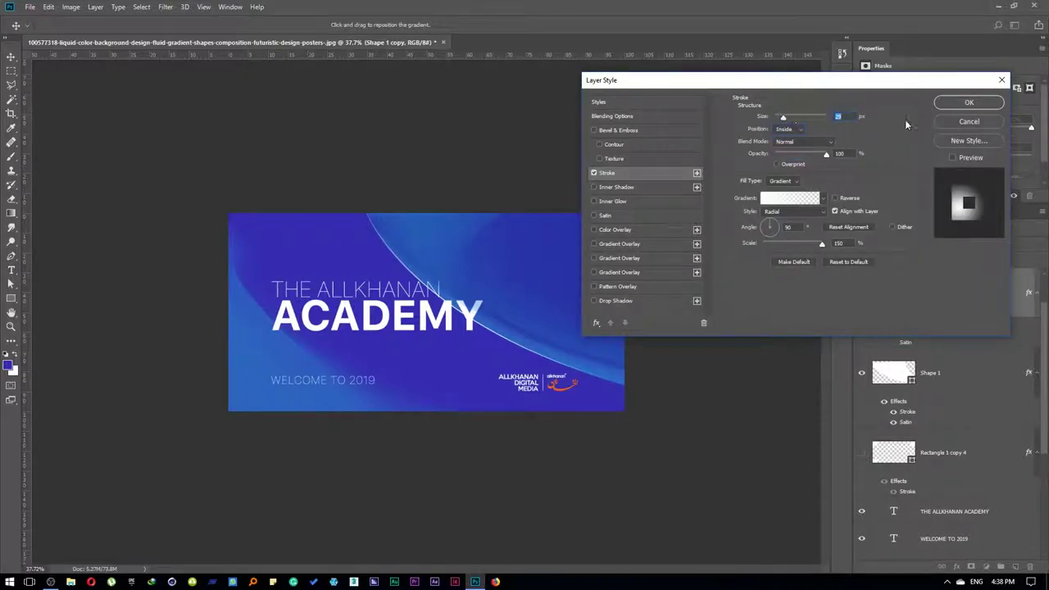
pyautogui.click(950, 121)
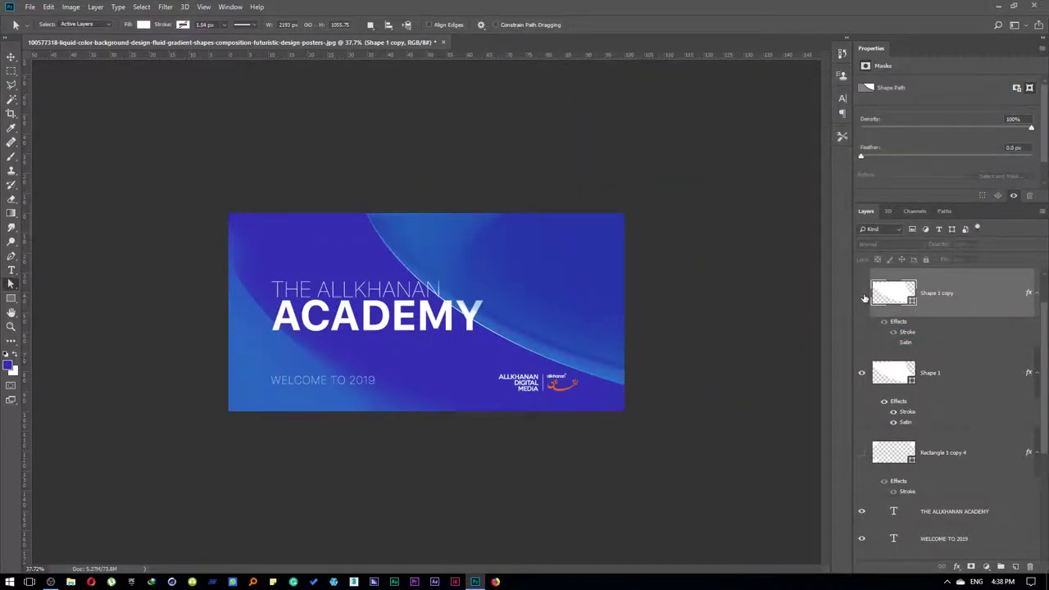
pyautogui.press('v')
pyautogui.moveTo(508, 286); pyautogui.dragTo(358, 267)
# - Widen the copied curve's stroke to 54 px
pyautogui.scroll(5, 358, 266)
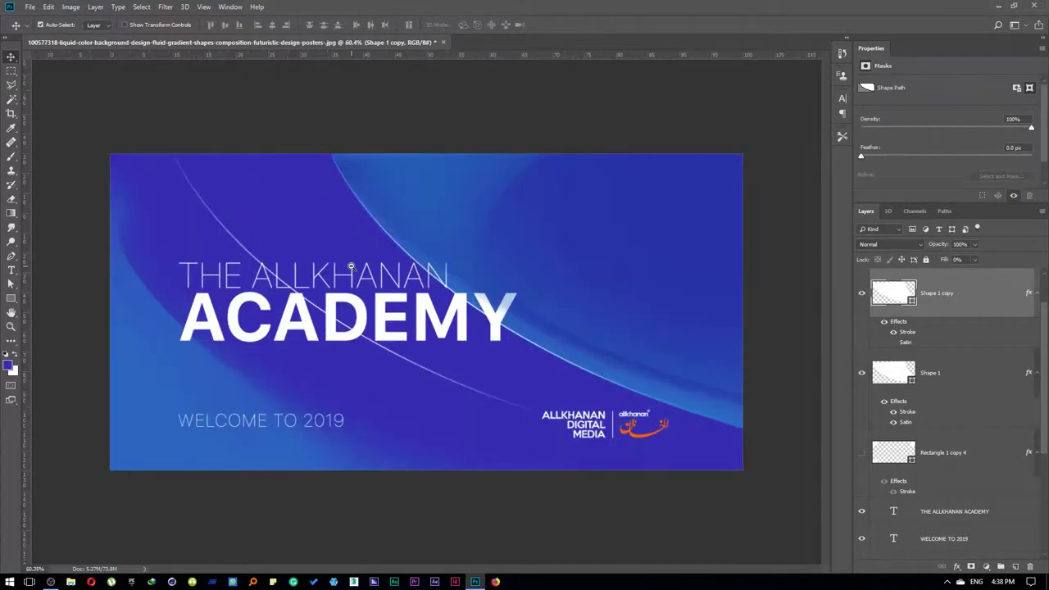
pyautogui.doubleClick(915, 333)
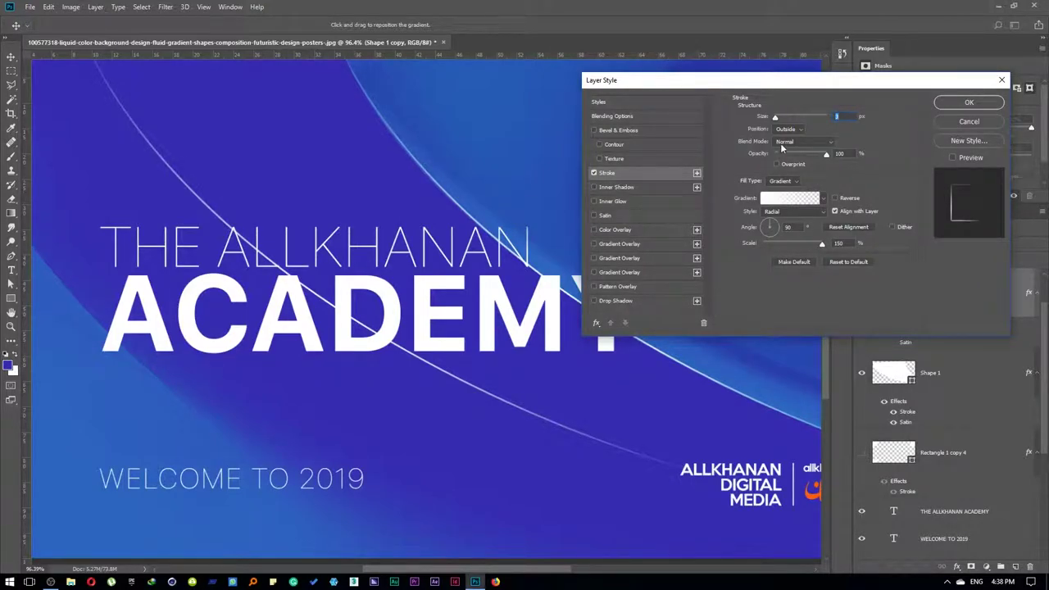
pyautogui.moveTo(775, 117); pyautogui.dragTo(790, 118)
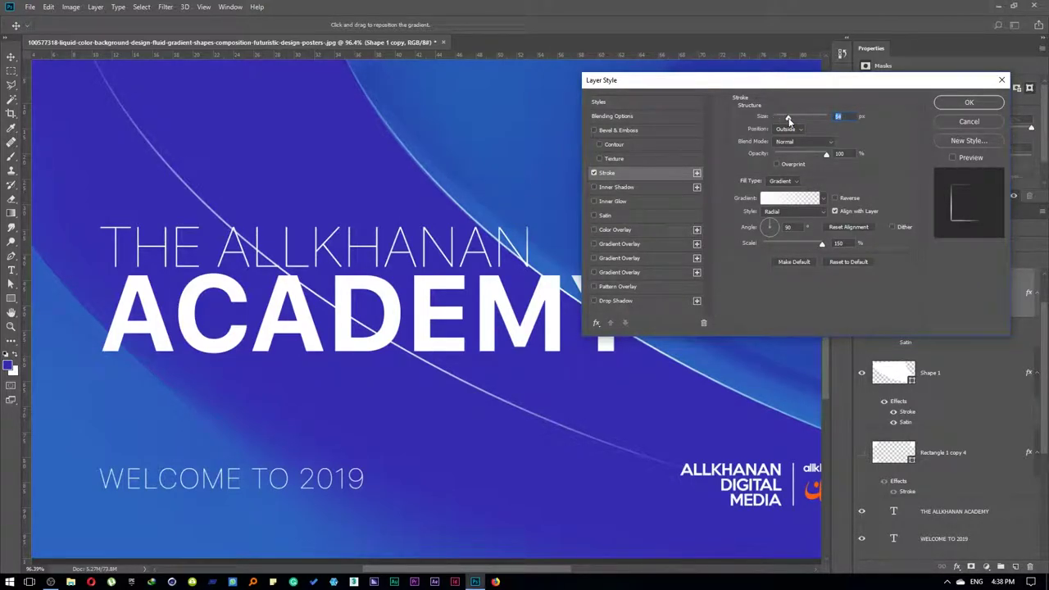
pyautogui.click(967, 103)
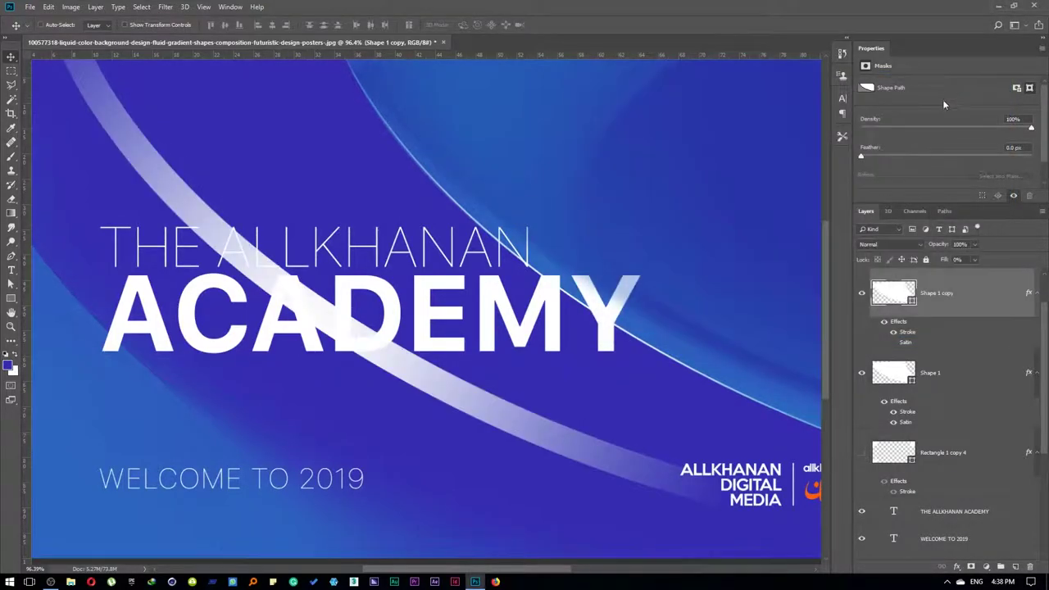
# - Give the stroke the Medium Spectrum gradient with Align with Layer unchecked
pyautogui.doubleClick(908, 332)
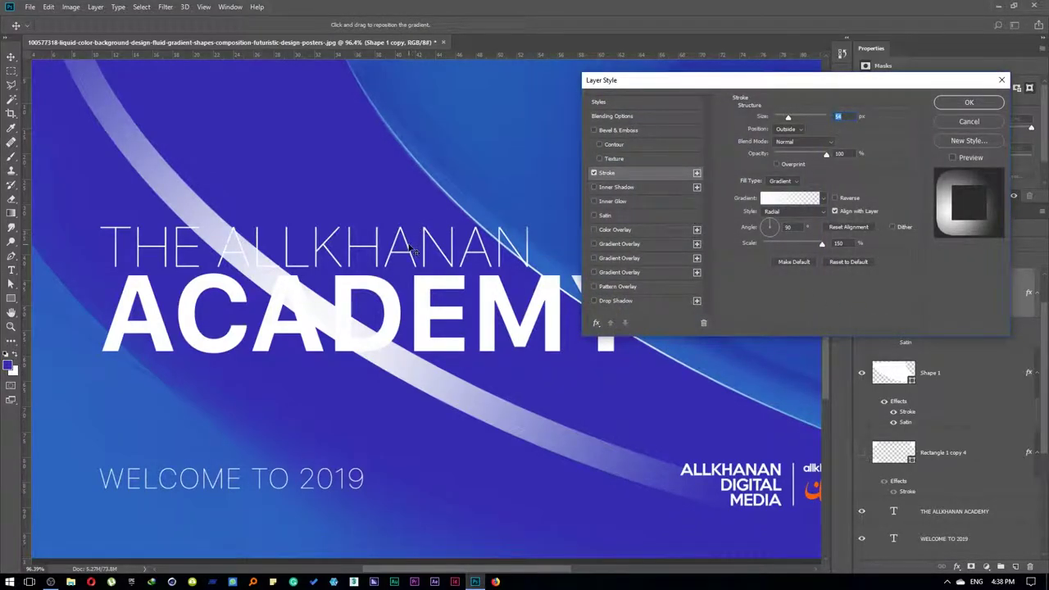
pyautogui.click(777, 199)
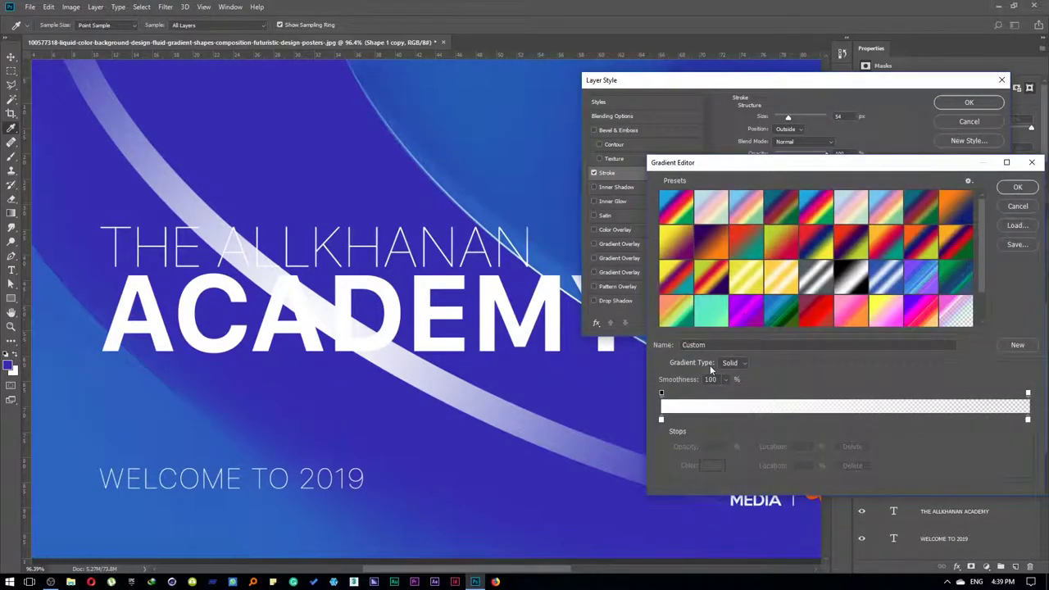
pyautogui.click(951, 237)
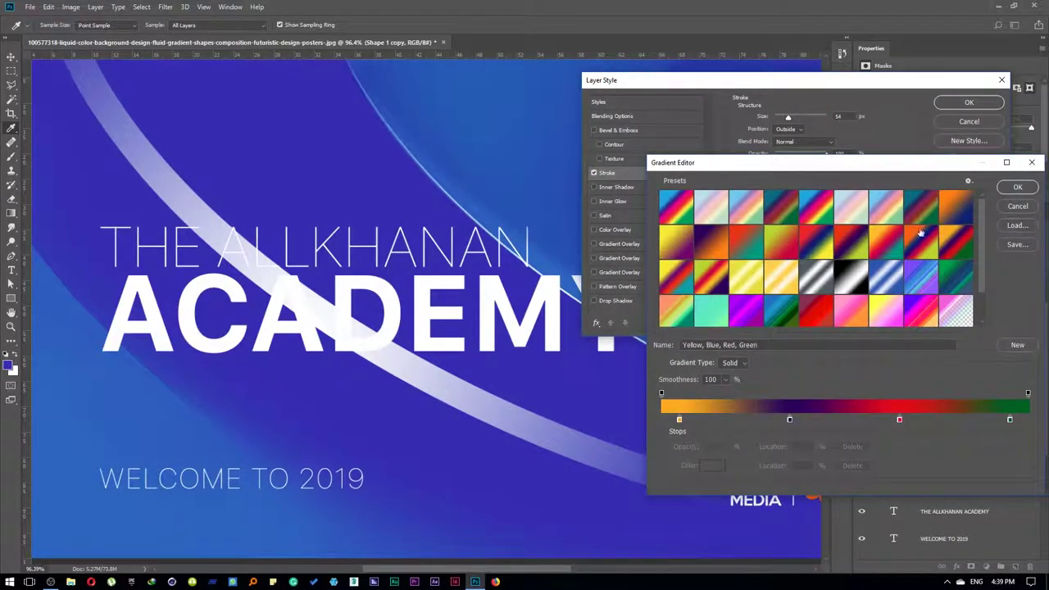
pyautogui.click(888, 213)
pyautogui.click(1015, 188)
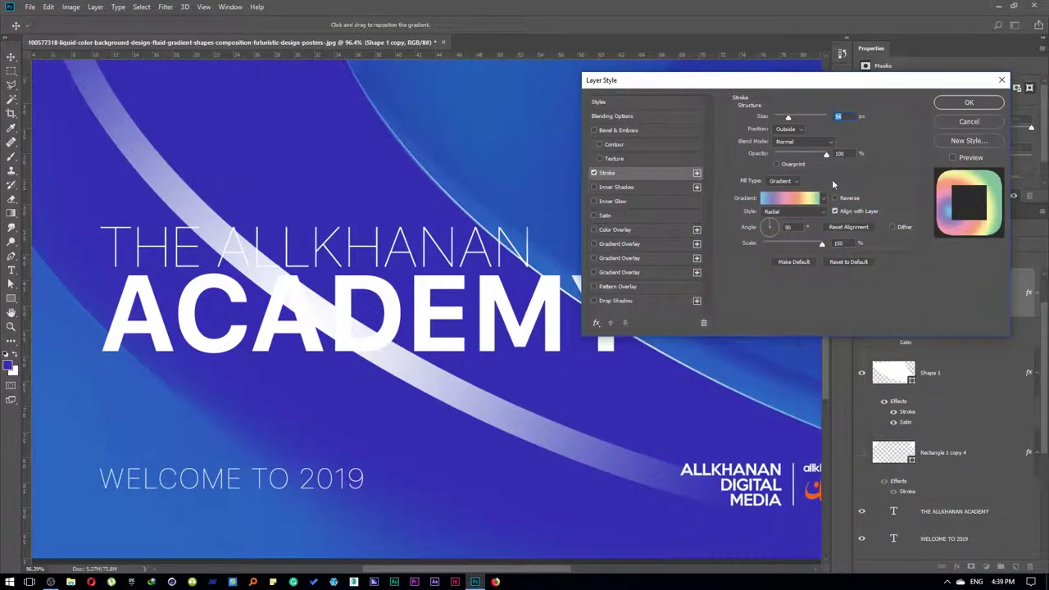
pyautogui.click(853, 213)
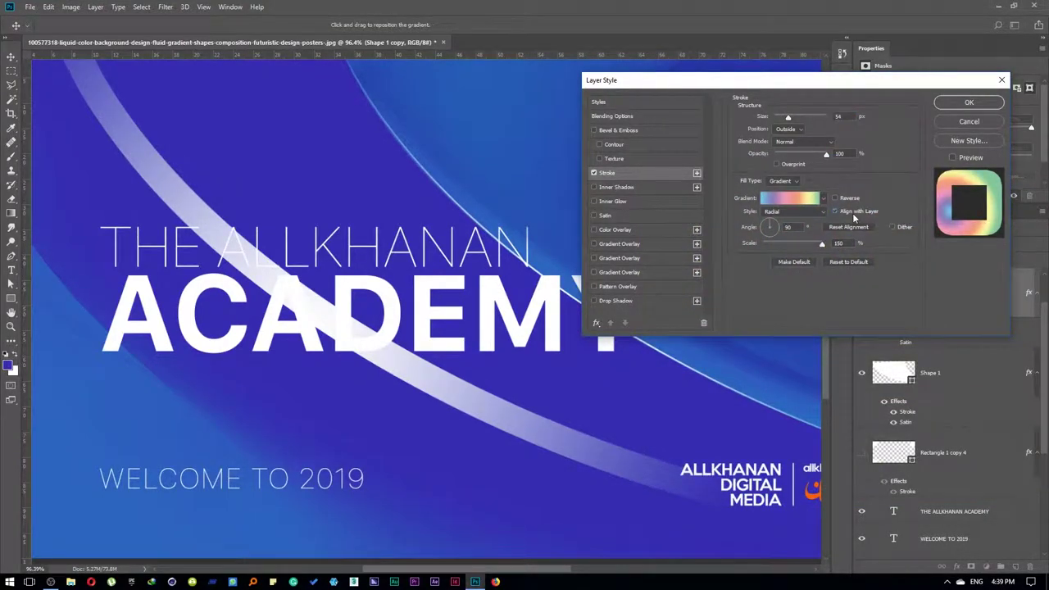
pyautogui.click(967, 103)
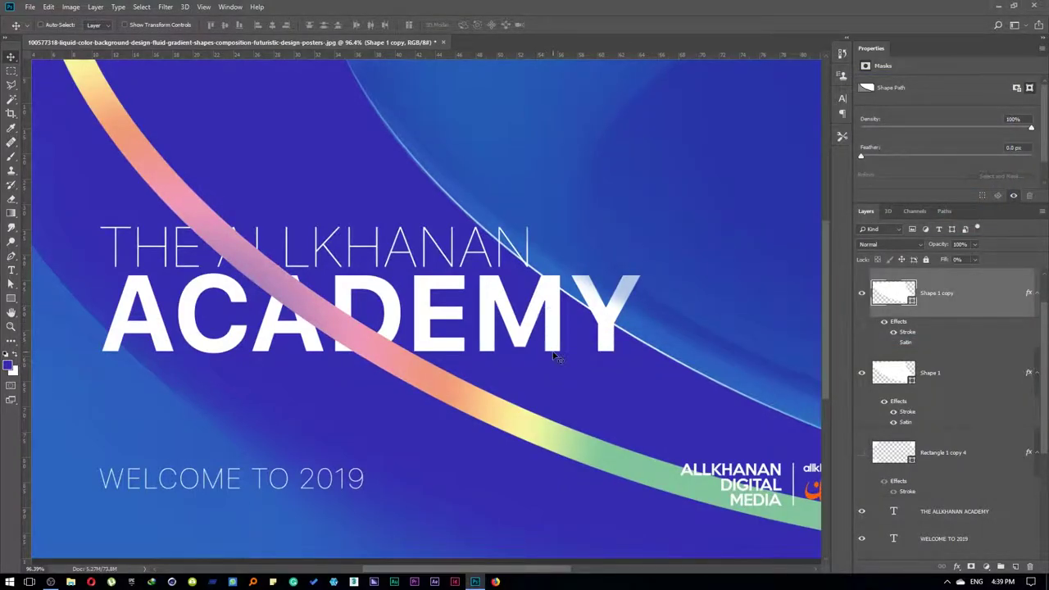
pyautogui.press('ctrl')
# - Move the rainbow stripe copy aside and delete the Shape 1 copy layer
pyautogui.scroll(-4, 505, 316)
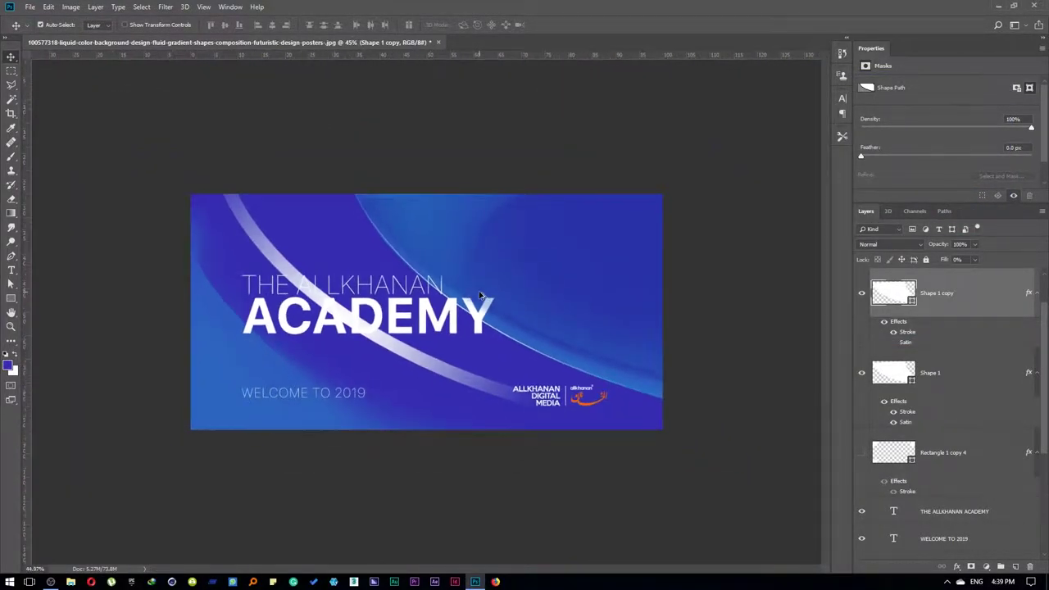
pyautogui.scroll(2, 540, 342)
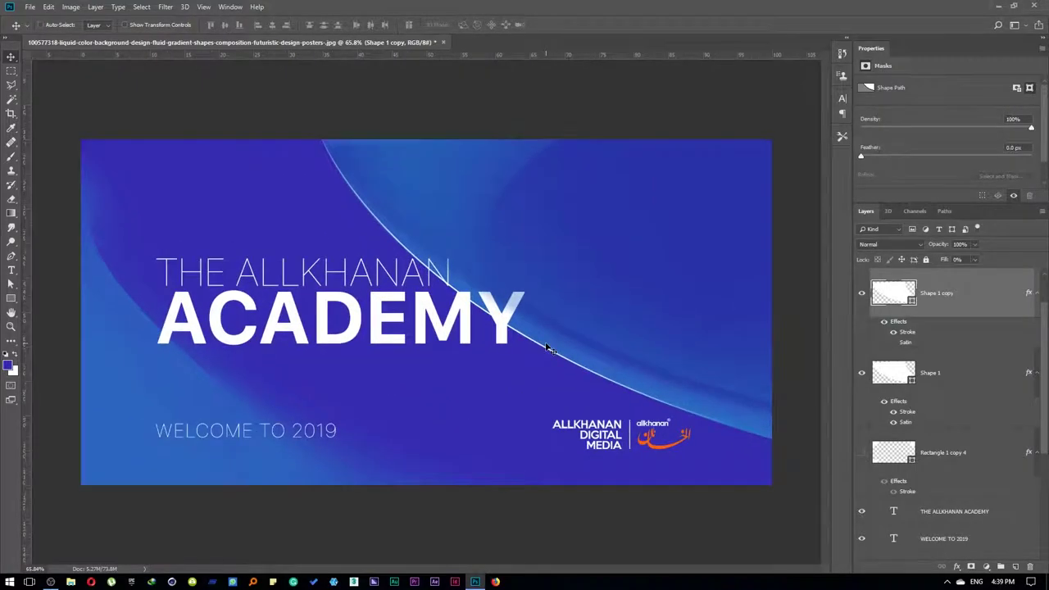
pyautogui.moveTo(550, 346)
pyautogui.mouseDown()
pyautogui.moveTo(689, 361)
pyautogui.moveTo(655, 358)
pyautogui.mouseUp()
pyautogui.press('Delete')
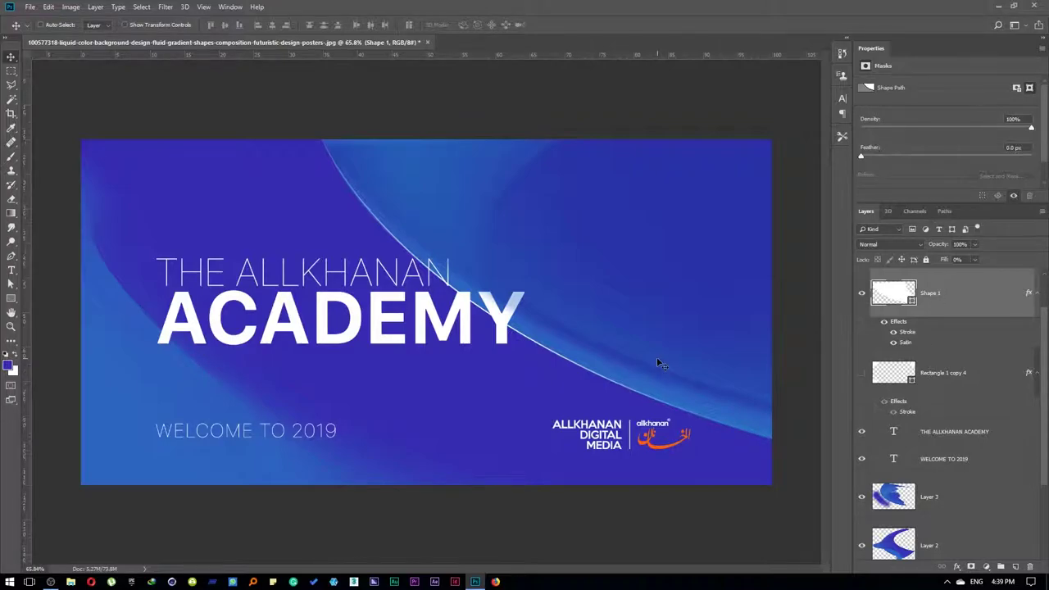
pyautogui.scroll(5, 363, 291)
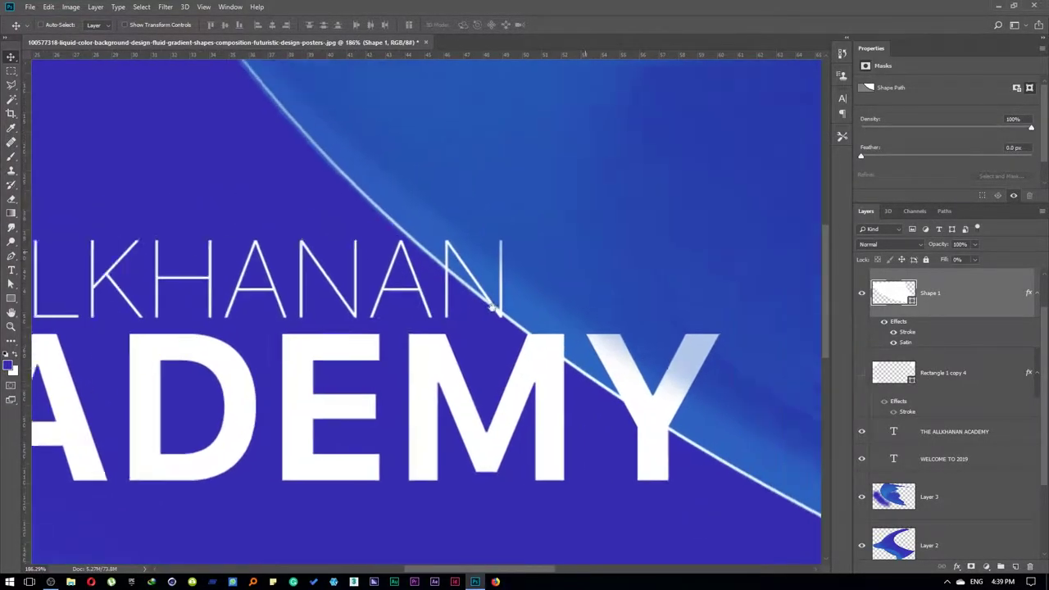
pyautogui.scroll(-5, 399, 334)
# - Fit the poster on screen, show guides, and draw a thin white rectangle beneath ACADEMY from the left guide
pyautogui.rightClick(312, 234)
pyautogui.click(332, 253)
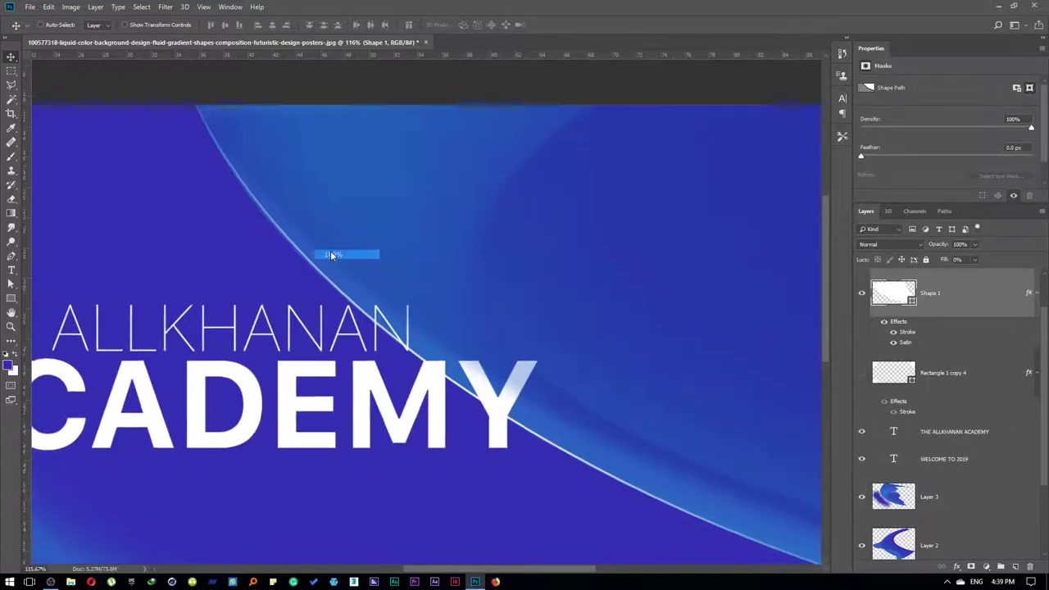
pyautogui.rightClick(455, 273)
pyautogui.click(476, 279)
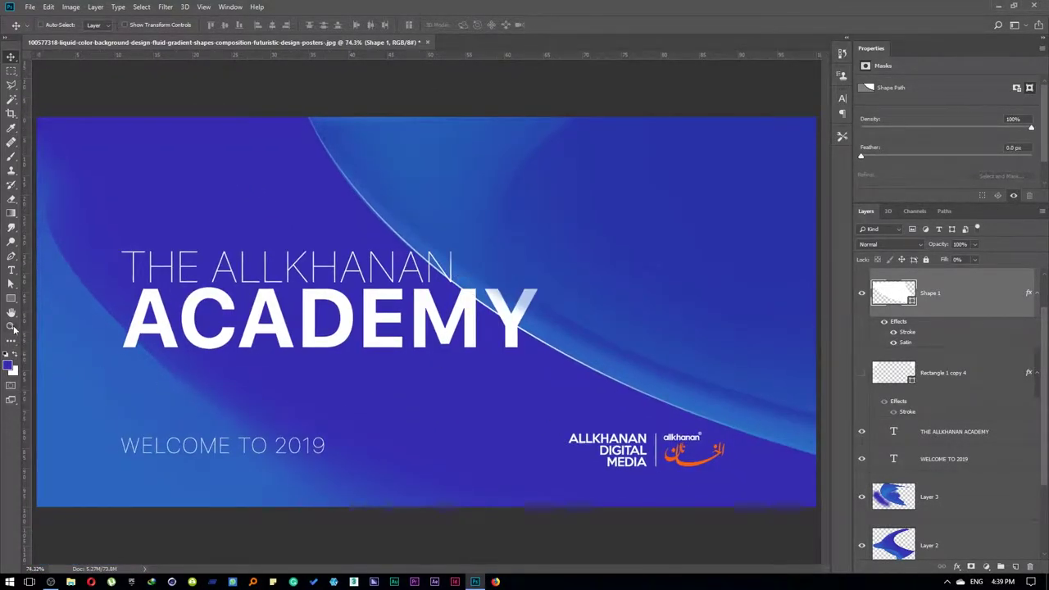
pyautogui.moveTo(12, 299); pyautogui.dragTo(49, 301)
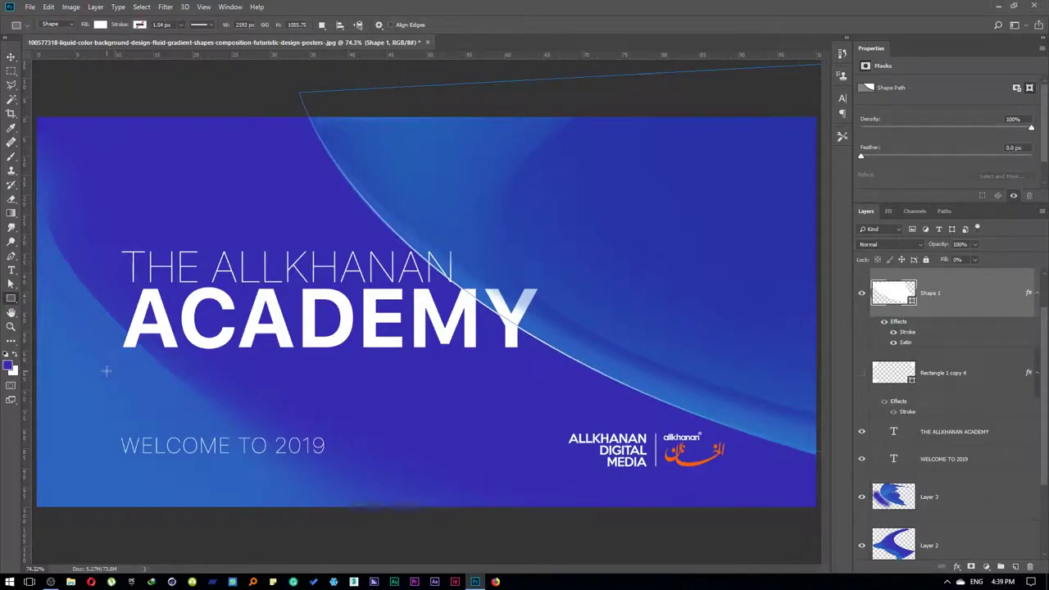
pyautogui.hotkey('ctrl', ';')
pyautogui.moveTo(119, 379); pyautogui.dragTo(567, 377)
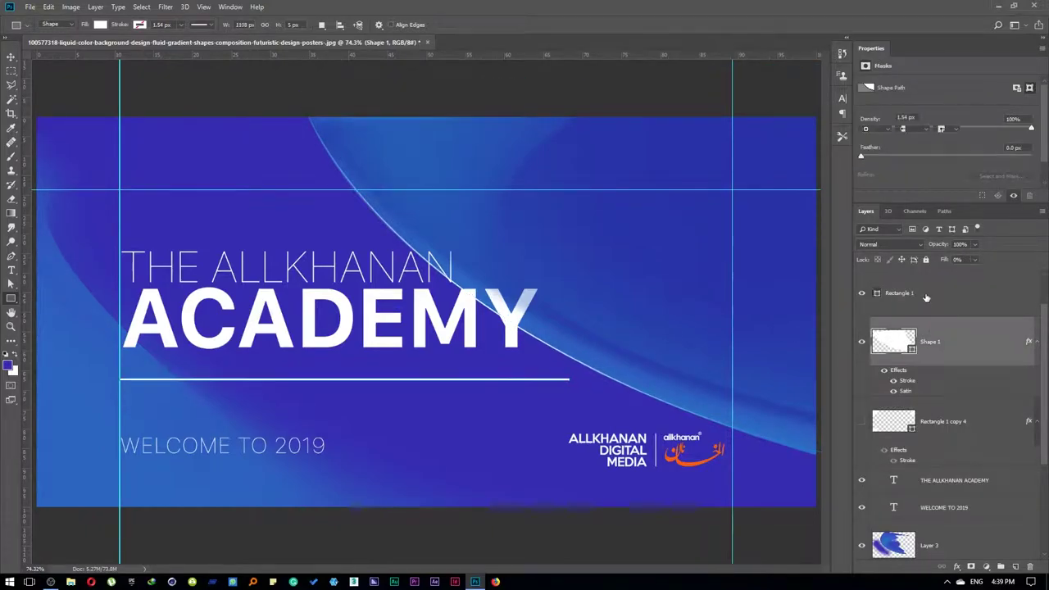
# - Add a 100% Gradient Overlay with a white-to-transparent preset to Rectangle 1
pyautogui.rightClick(926, 300)
pyautogui.click(820, 146)
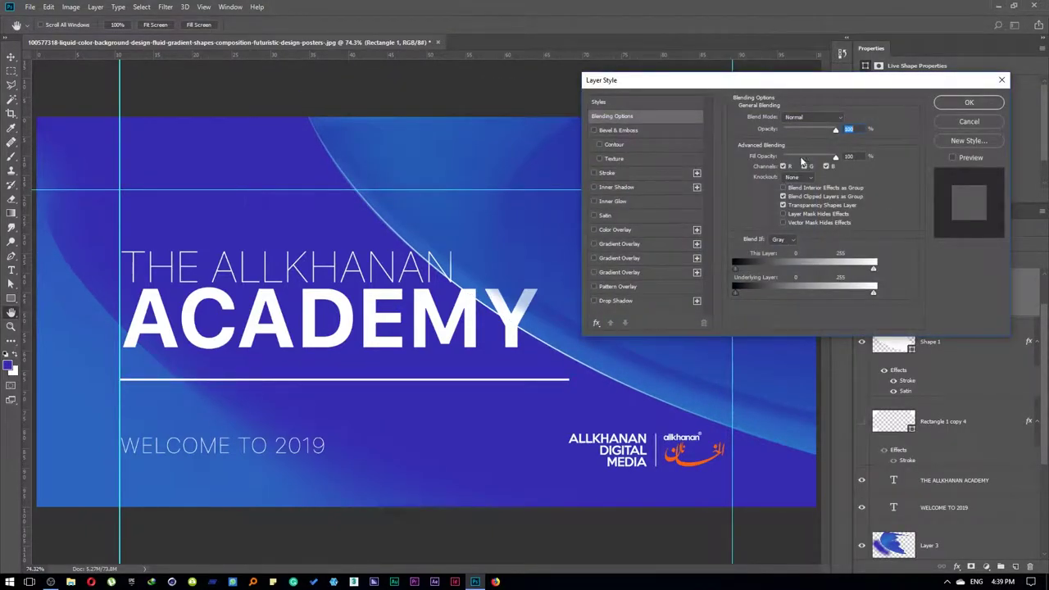
pyautogui.click(639, 245)
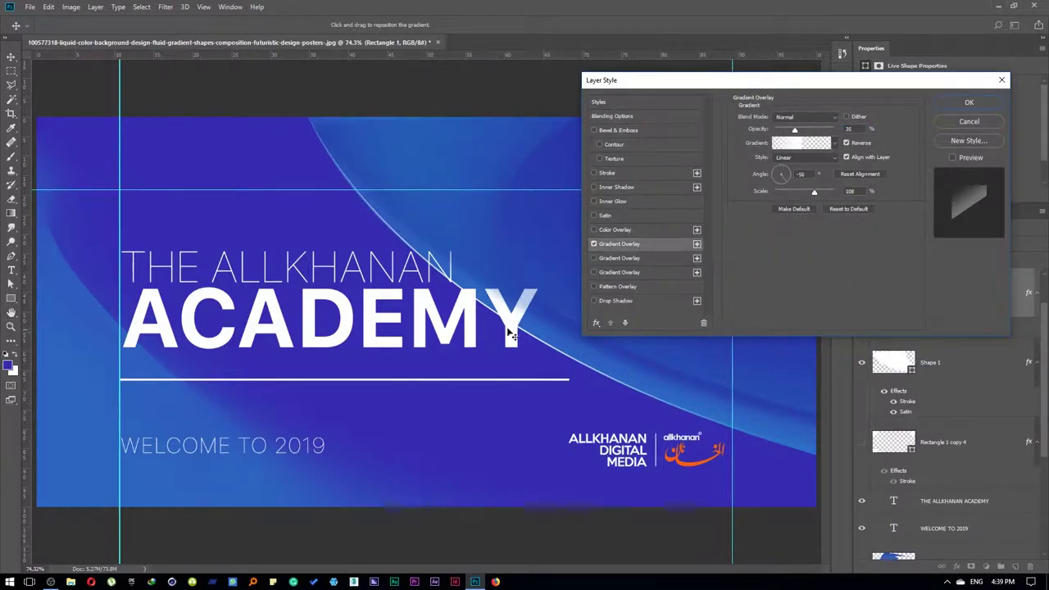
pyautogui.moveTo(794, 131); pyautogui.dragTo(834, 131)
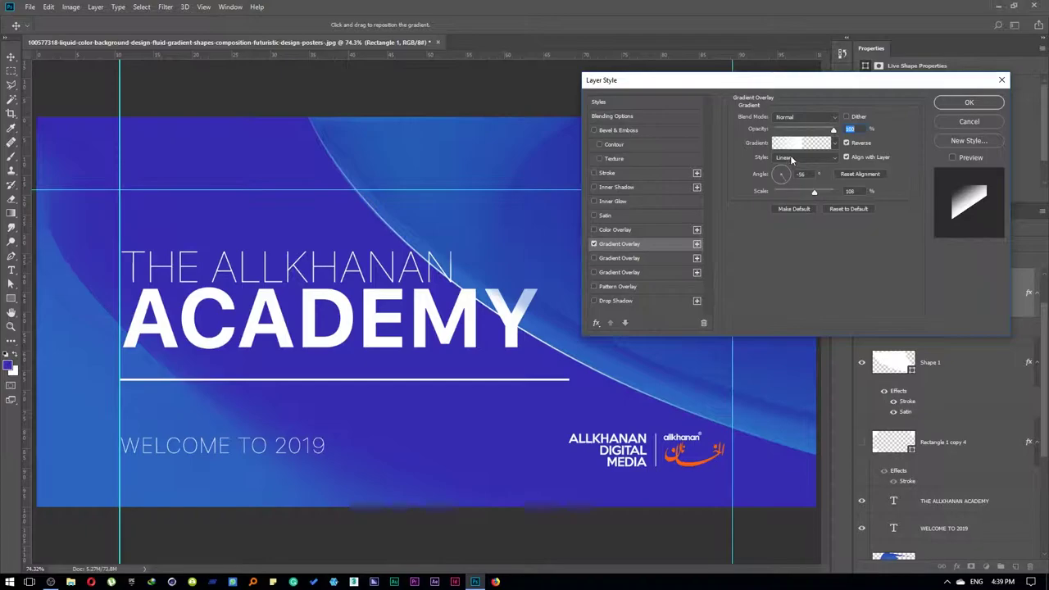
pyautogui.click(791, 158)
pyautogui.click(799, 143)
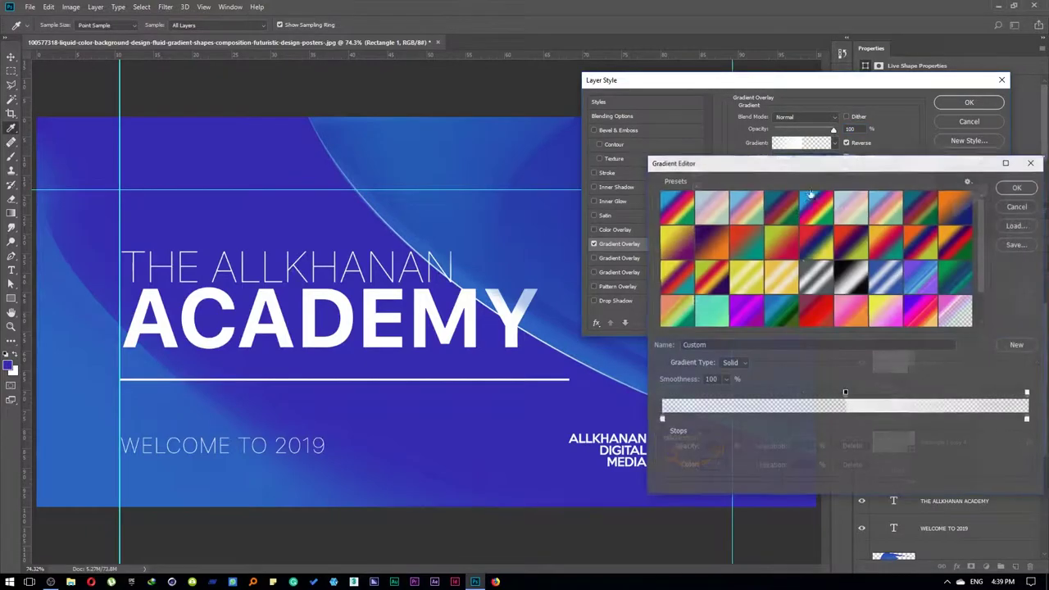
pyautogui.scroll(-1, 931, 315)
pyautogui.click(951, 315)
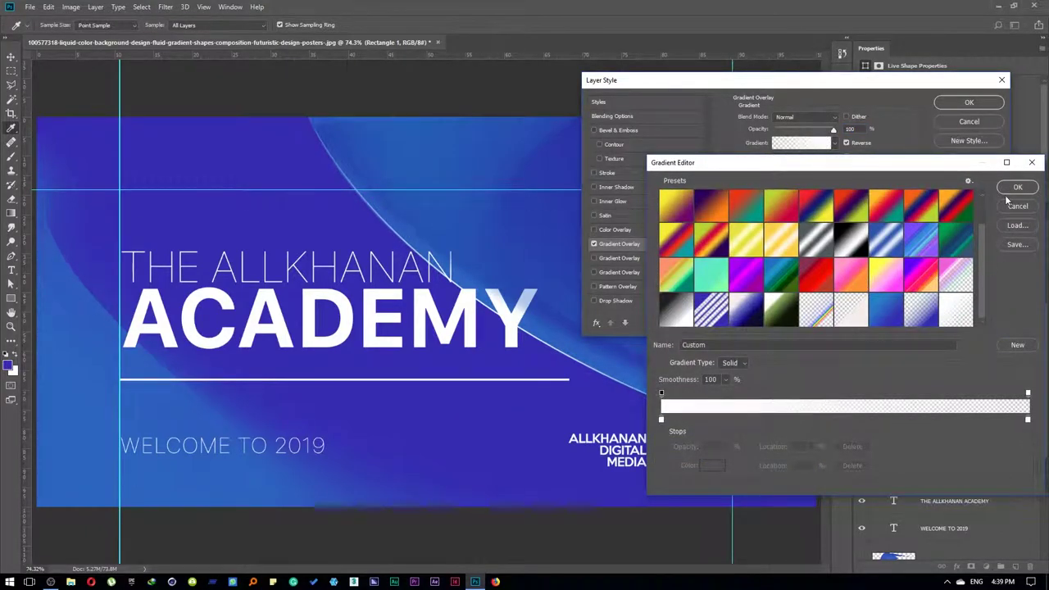
pyautogui.click(1017, 186)
# - Set Rectangle 1's Fill Opacity to 0 and apply the layer style
pyautogui.click(637, 118)
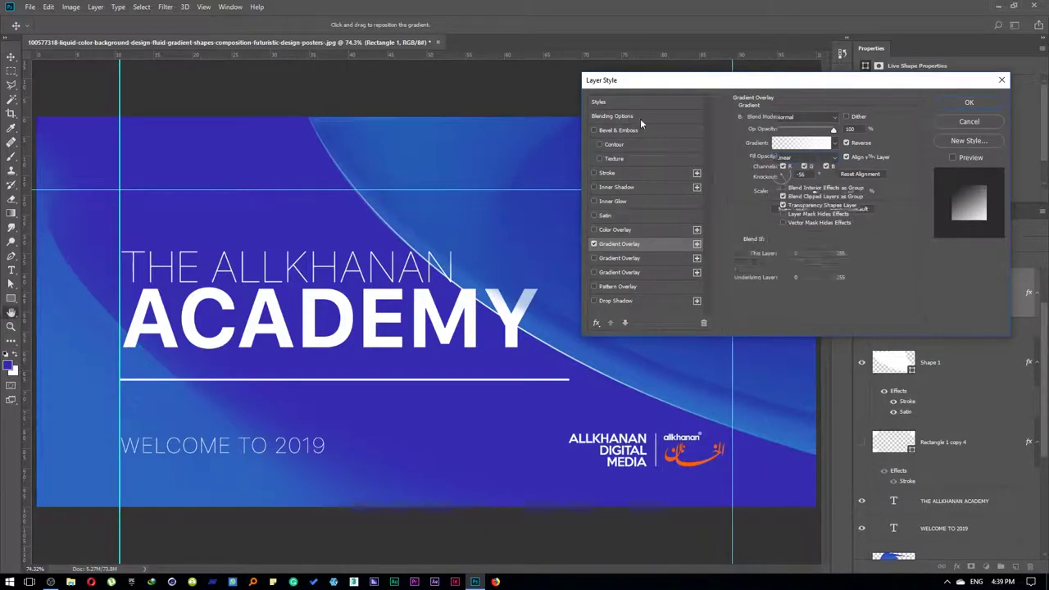
pyautogui.click(758, 157)
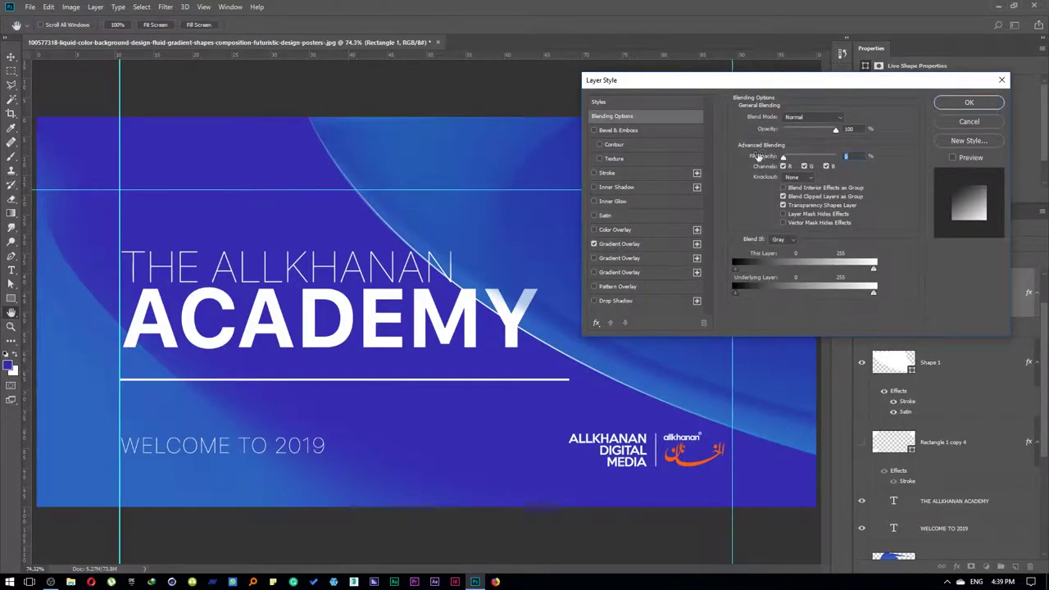
pyautogui.click(625, 244)
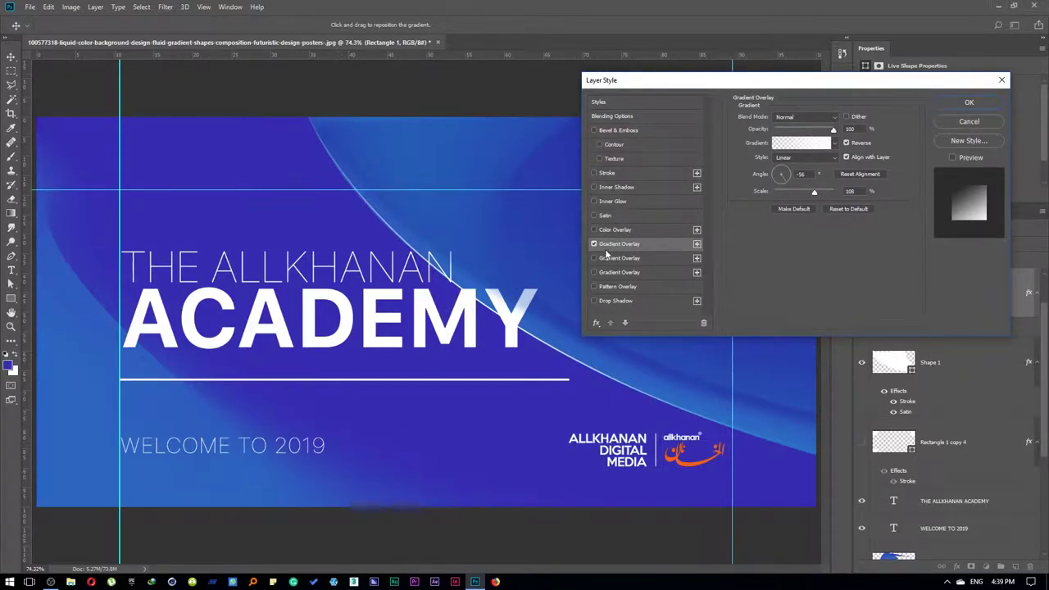
pyautogui.click(623, 116)
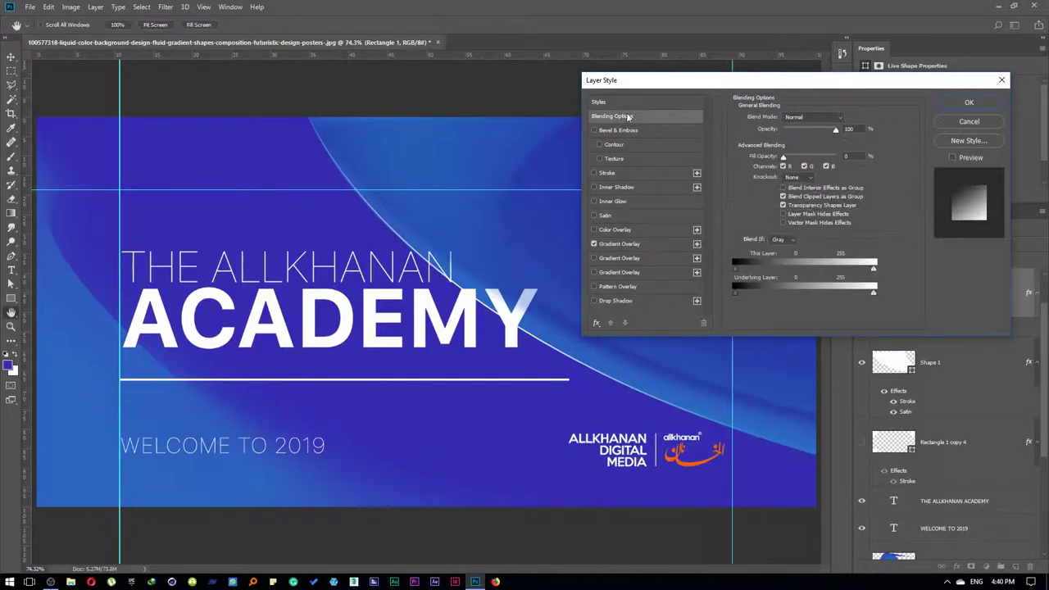
pyautogui.click(806, 130)
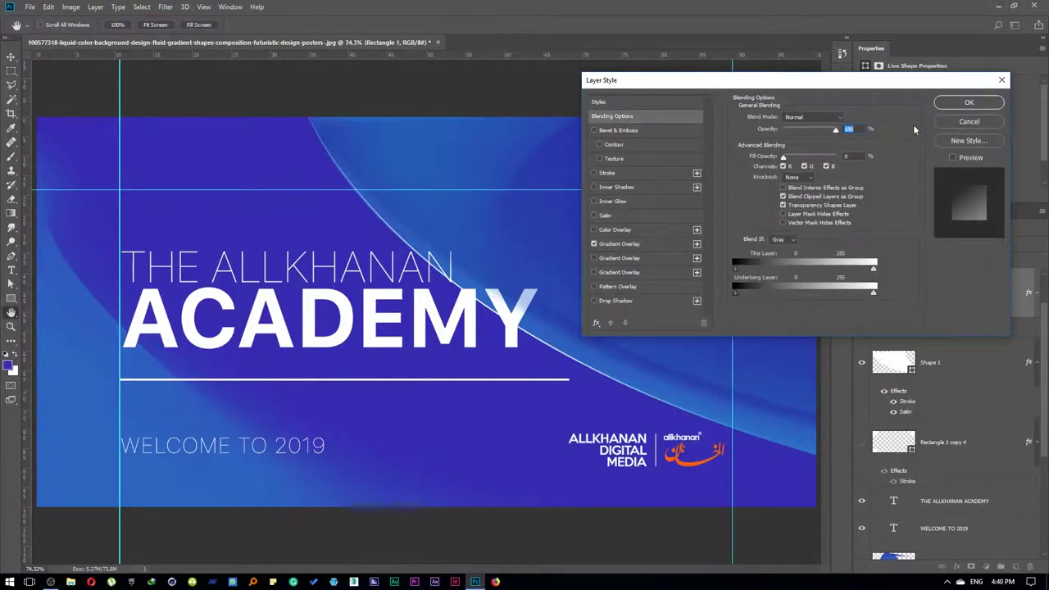
pyautogui.click(968, 103)
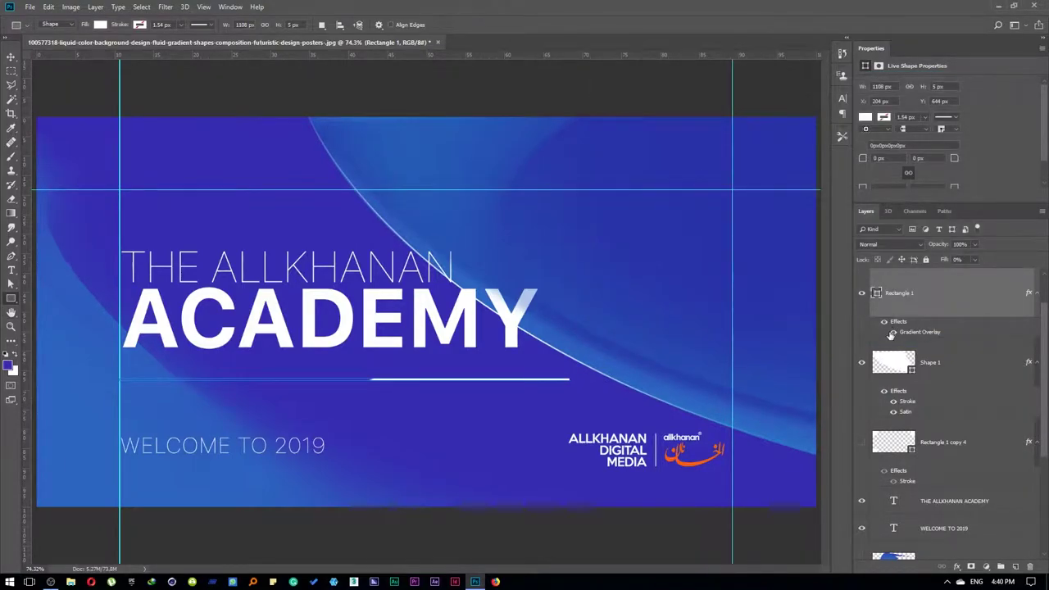
# - Reopen the underline's Layer Style, turn on preview, and keep Fill Opacity at 0
pyautogui.doubleClick(923, 331)
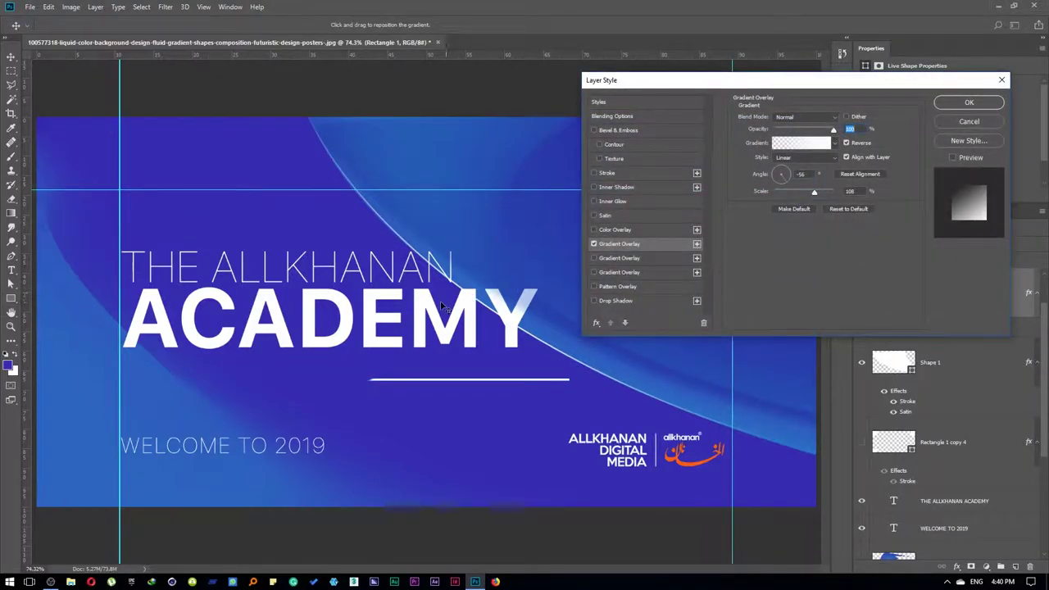
pyautogui.click(744, 225)
pyautogui.click(633, 103)
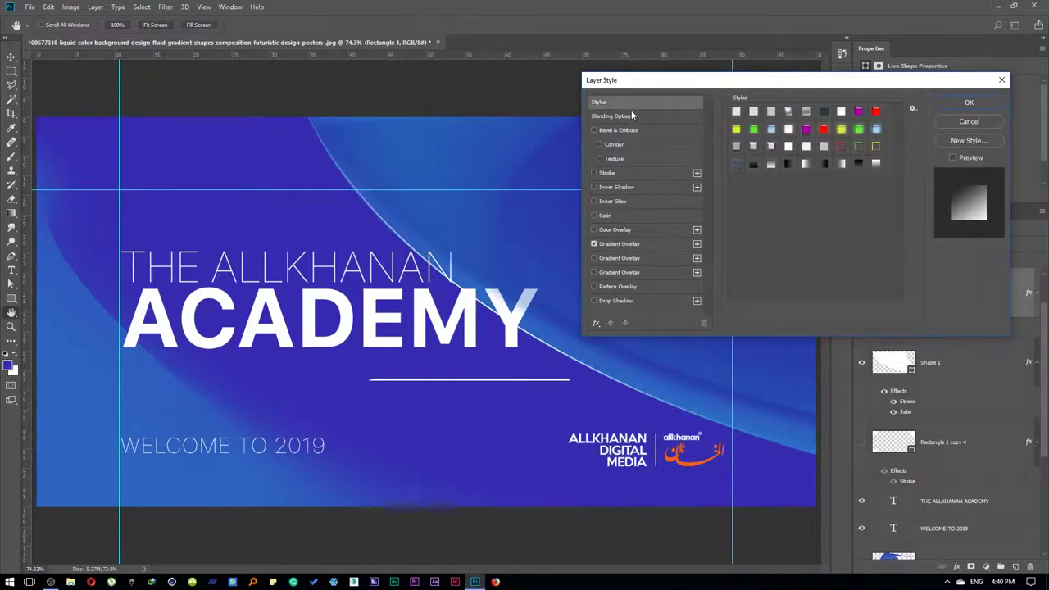
pyautogui.click(631, 115)
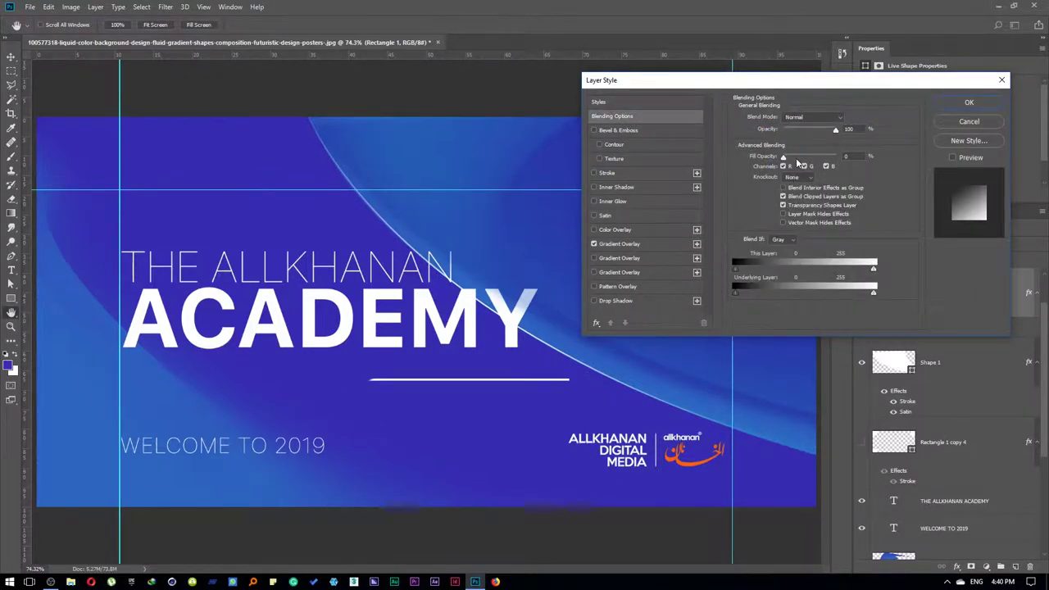
pyautogui.moveTo(783, 156); pyautogui.dragTo(826, 159)
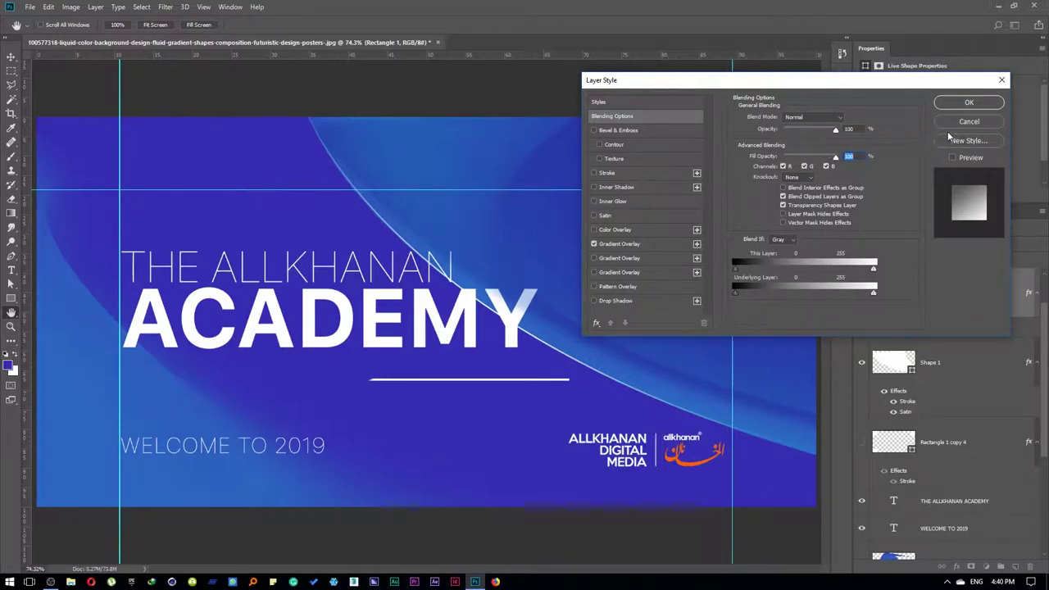
pyautogui.click(953, 158)
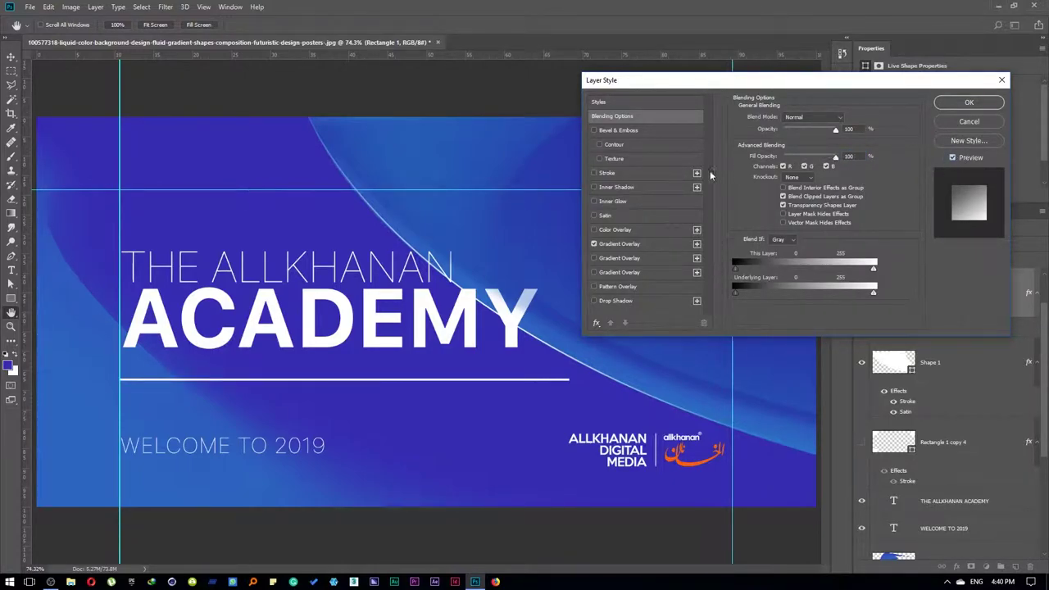
pyautogui.moveTo(835, 156); pyautogui.dragTo(783, 156)
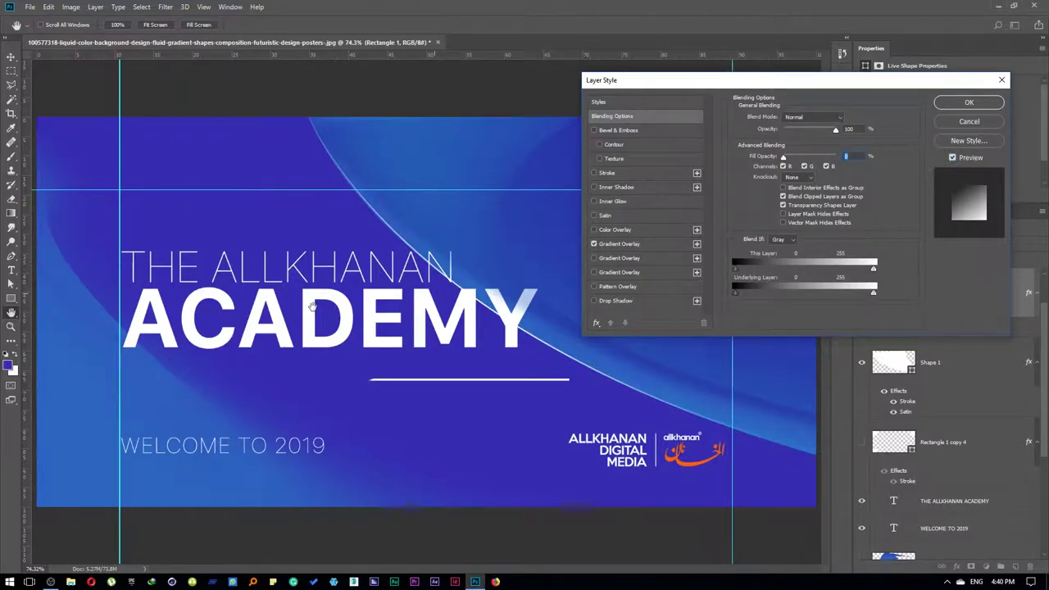
# - Adjust the Linear gradient overlay to angle 0 with Reverse off, repositioned along the underline
pyautogui.click(640, 243)
pyautogui.moveTo(476, 304); pyautogui.dragTo(371, 312)
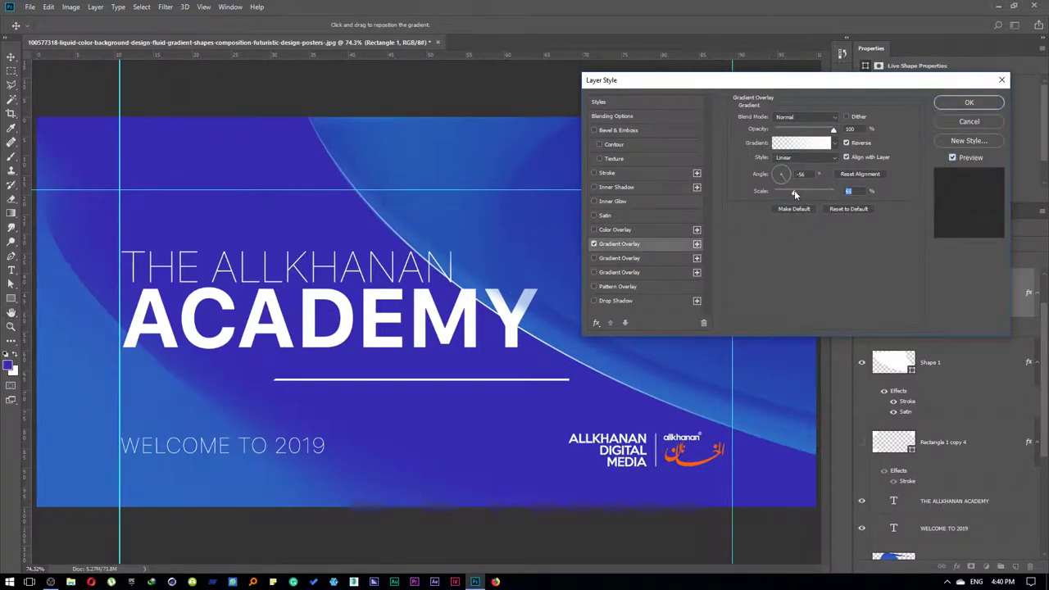
pyautogui.moveTo(794, 190); pyautogui.dragTo(870, 180)
pyautogui.moveTo(435, 252); pyautogui.dragTo(522, 237)
pyautogui.click(784, 162)
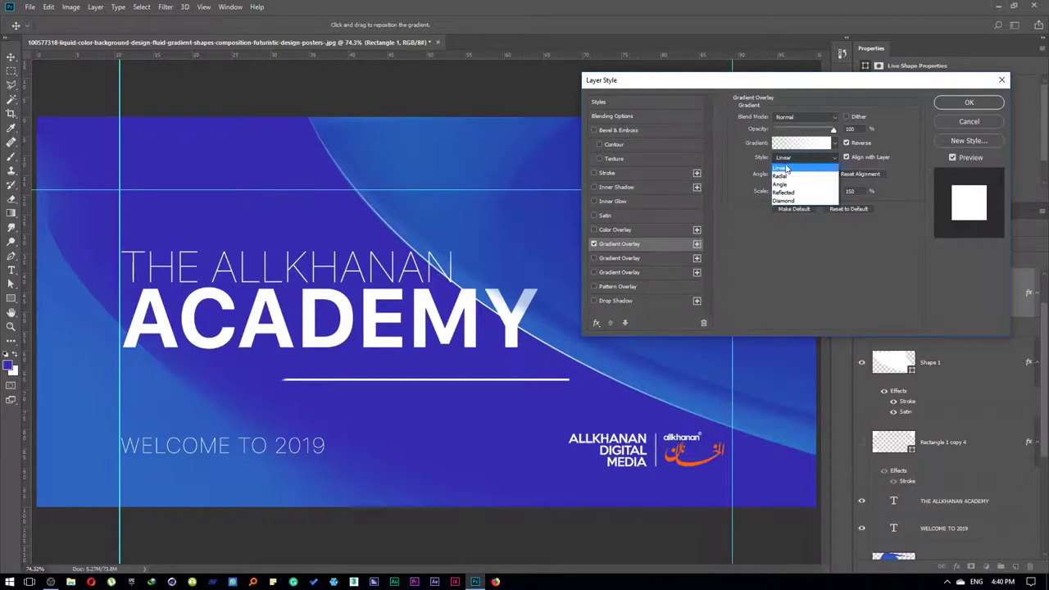
pyautogui.click(782, 182)
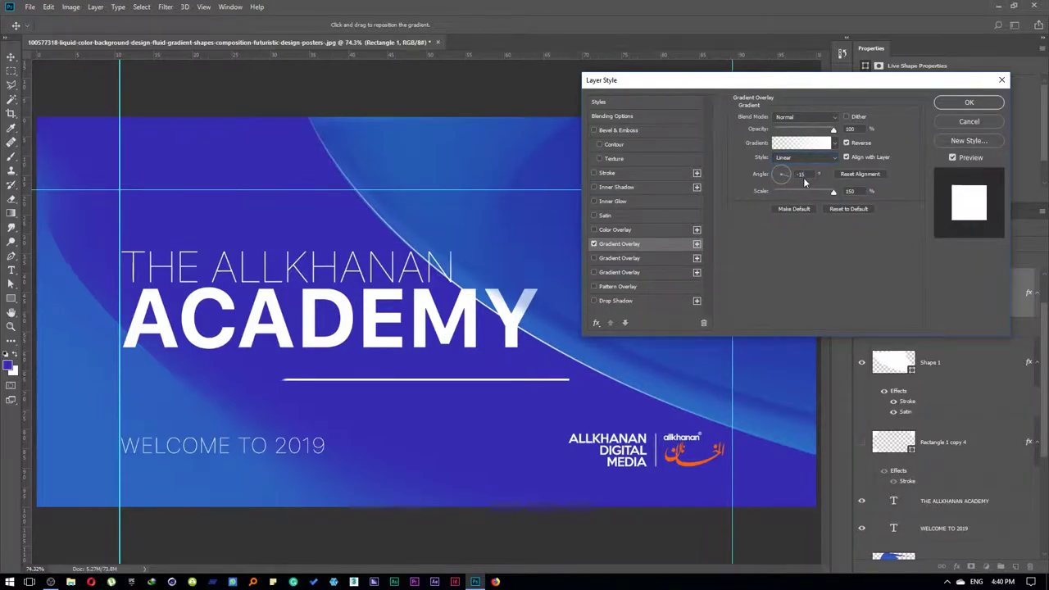
pyautogui.moveTo(498, 250); pyautogui.dragTo(569, 235)
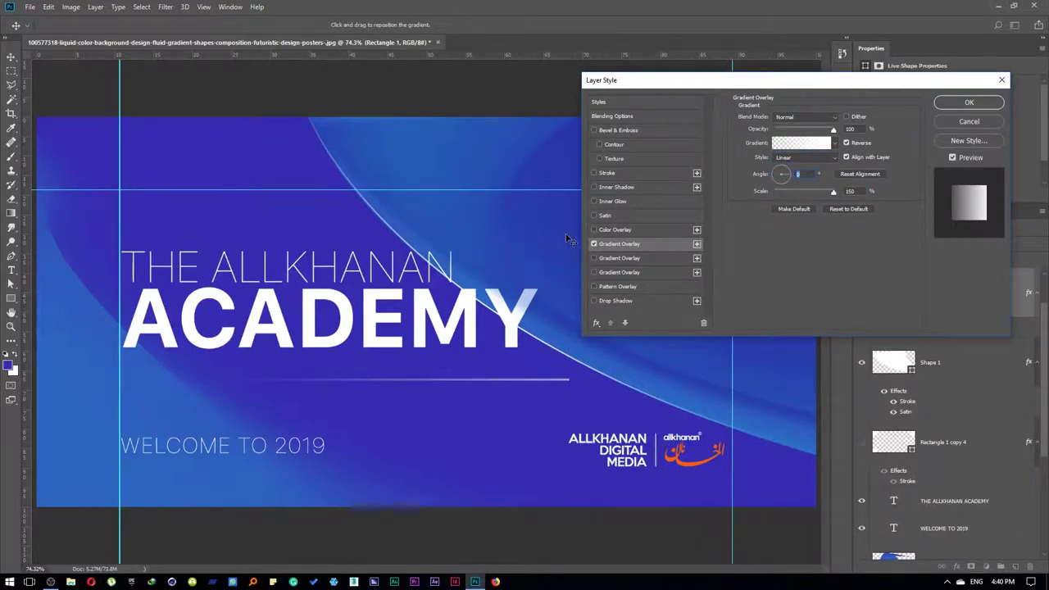
pyautogui.click(869, 145)
pyautogui.moveTo(453, 287); pyautogui.dragTo(119, 292)
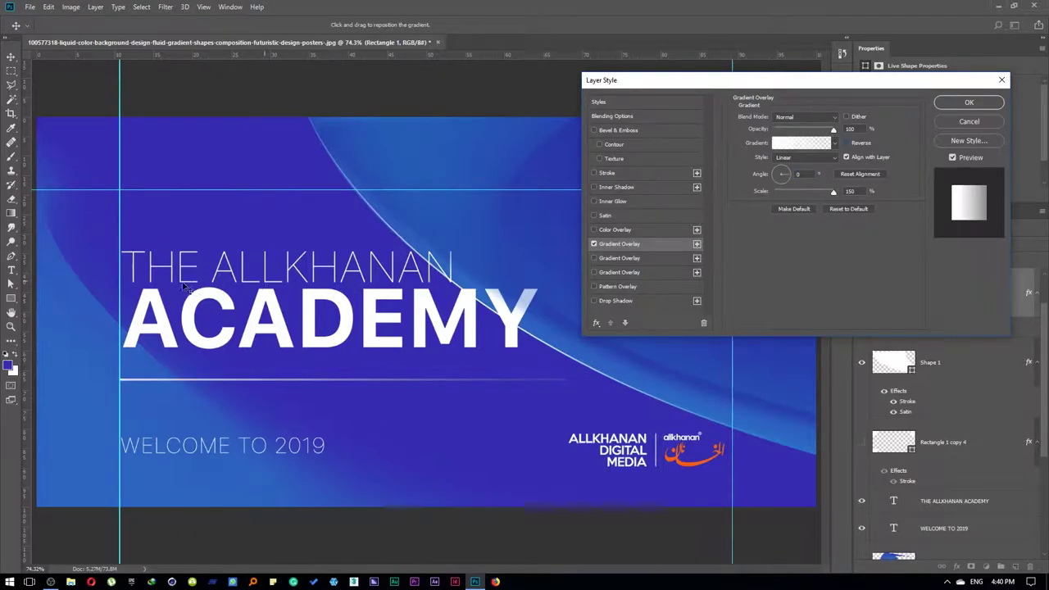
# - Switch the overlay to Radial at 86% scale, centring the glow on the underline
pyautogui.moveTo(821, 191)
pyautogui.mouseDown()
pyautogui.moveTo(781, 195)
pyautogui.moveTo(831, 194)
pyautogui.mouseUp()
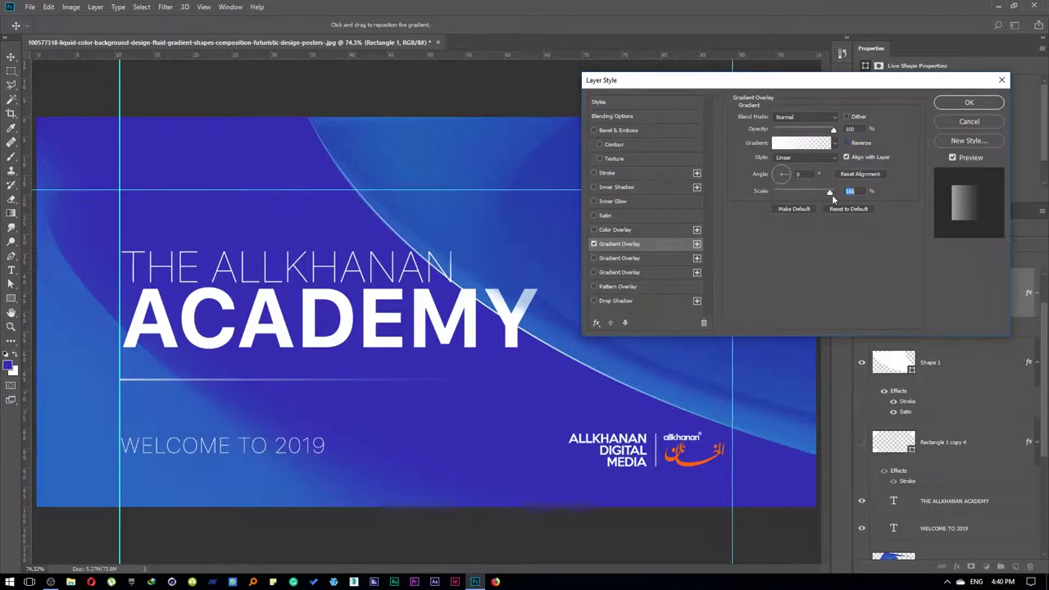
pyautogui.moveTo(357, 230)
pyautogui.mouseDown()
pyautogui.moveTo(230, 232)
pyautogui.moveTo(288, 223)
pyautogui.mouseUp()
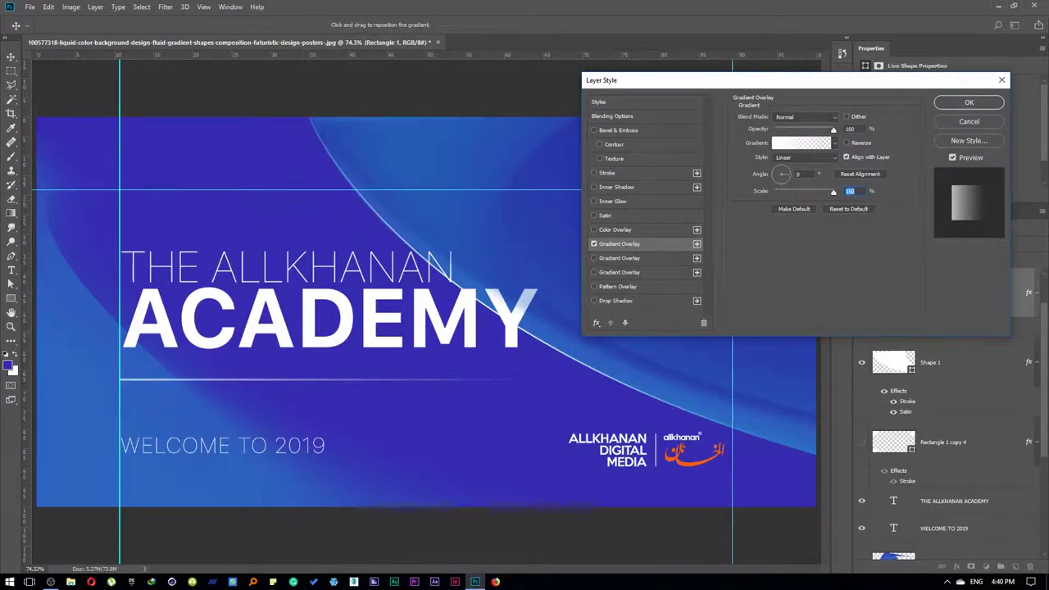
pyautogui.moveTo(833, 191); pyautogui.dragTo(814, 194)
pyautogui.moveTo(382, 227)
pyautogui.mouseDown()
pyautogui.moveTo(516, 199)
pyautogui.moveTo(504, 197)
pyautogui.mouseUp()
pyautogui.click(791, 158)
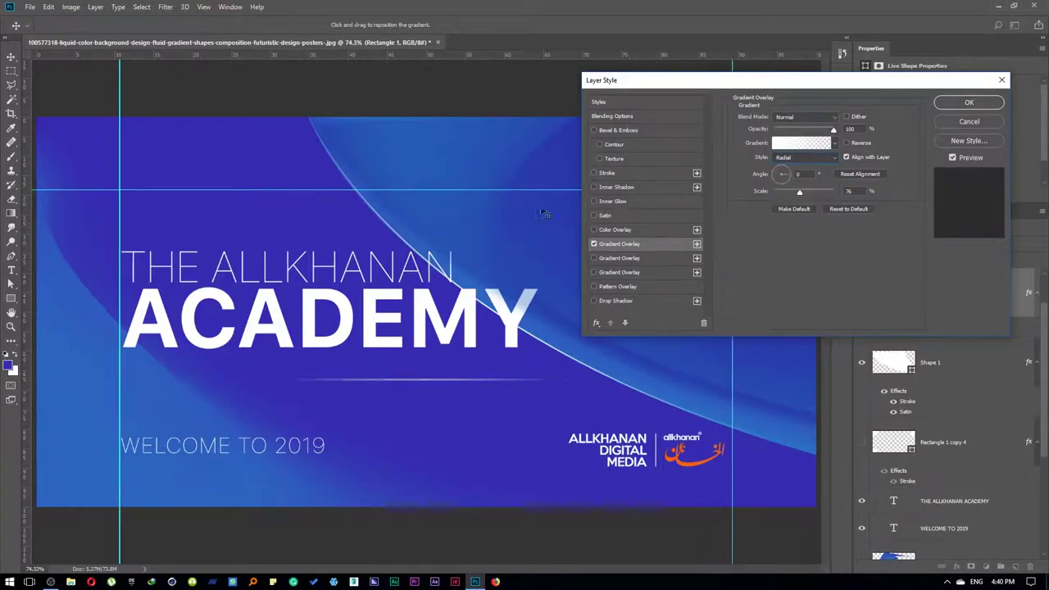
pyautogui.moveTo(333, 273); pyautogui.dragTo(255, 263)
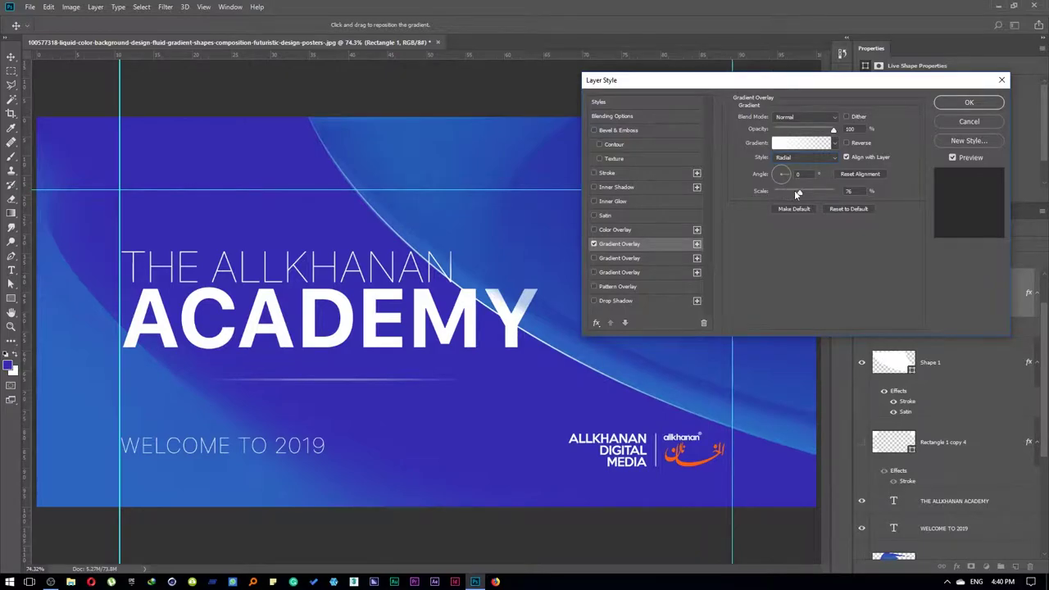
pyautogui.moveTo(798, 192); pyautogui.dragTo(804, 191)
pyautogui.press('Tab')
# - Move the underline up closer to ACADEMY and squeeze it to a 1 px hairline
pyautogui.click(968, 102)
pyautogui.moveTo(332, 376)
pyautogui.mouseDown()
pyautogui.moveTo(326, 354)
pyautogui.moveTo(353, 365)
pyautogui.mouseUp()
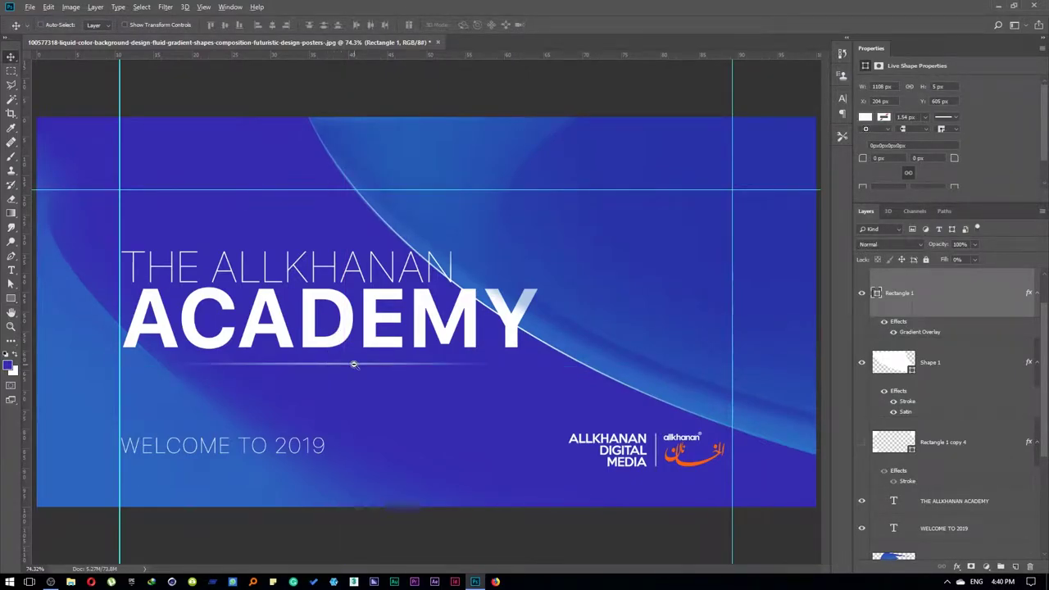
pyautogui.hotkey('ctrl', 't')
pyautogui.scroll(3, 348, 363)
pyautogui.scroll(3, 349, 363)
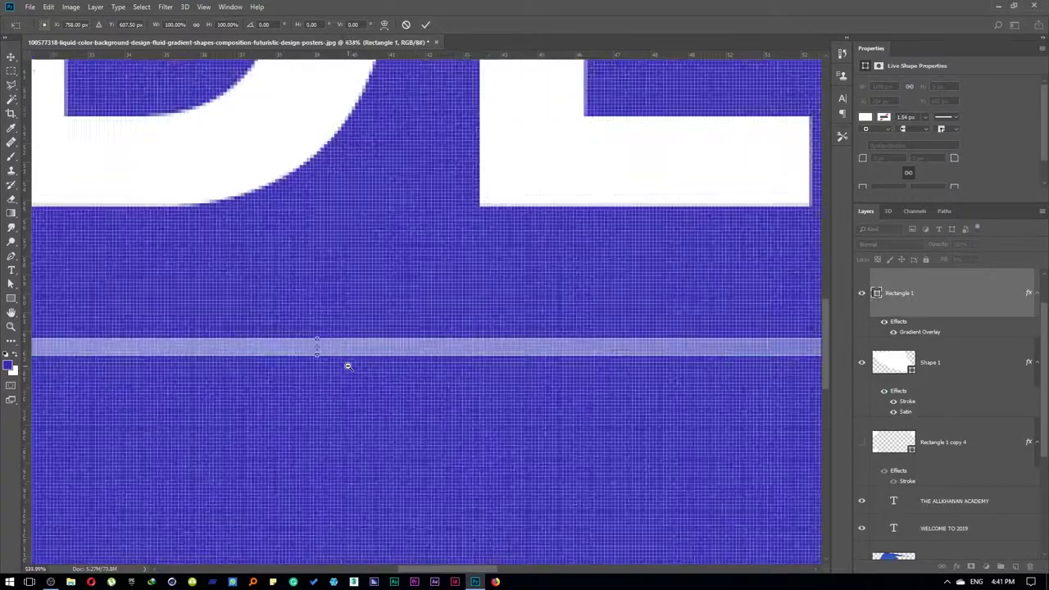
pyautogui.scroll(3, 349, 363)
pyautogui.moveTo(299, 349); pyautogui.dragTo(300, 324)
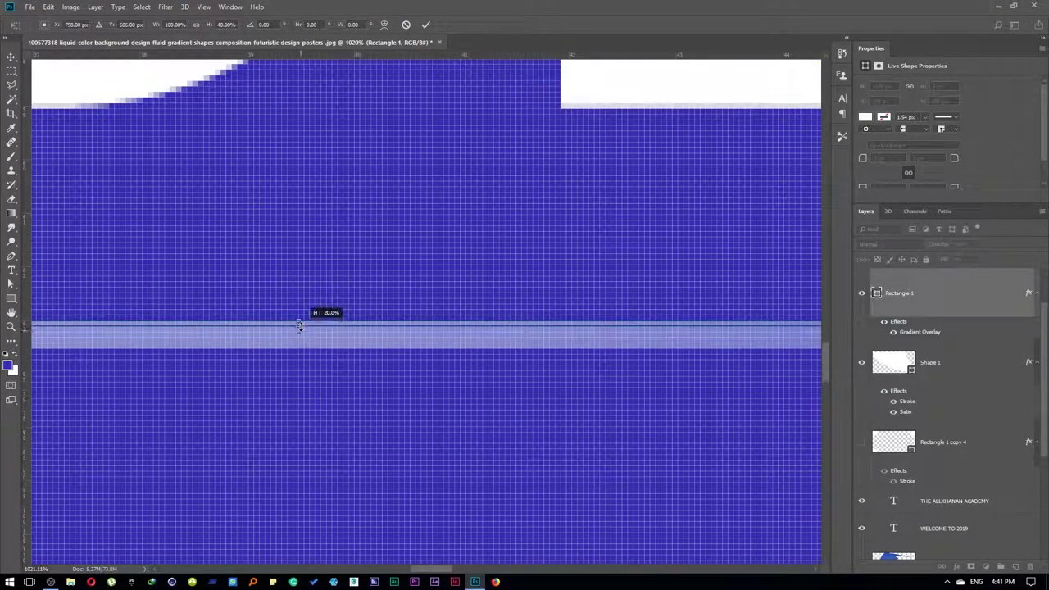
pyautogui.press('Return')
# - Zoom the view to 100% and select the Shape 1 curved stripe layer
pyautogui.scroll(-3, 302, 330)
pyautogui.scroll(-3, 302, 330)
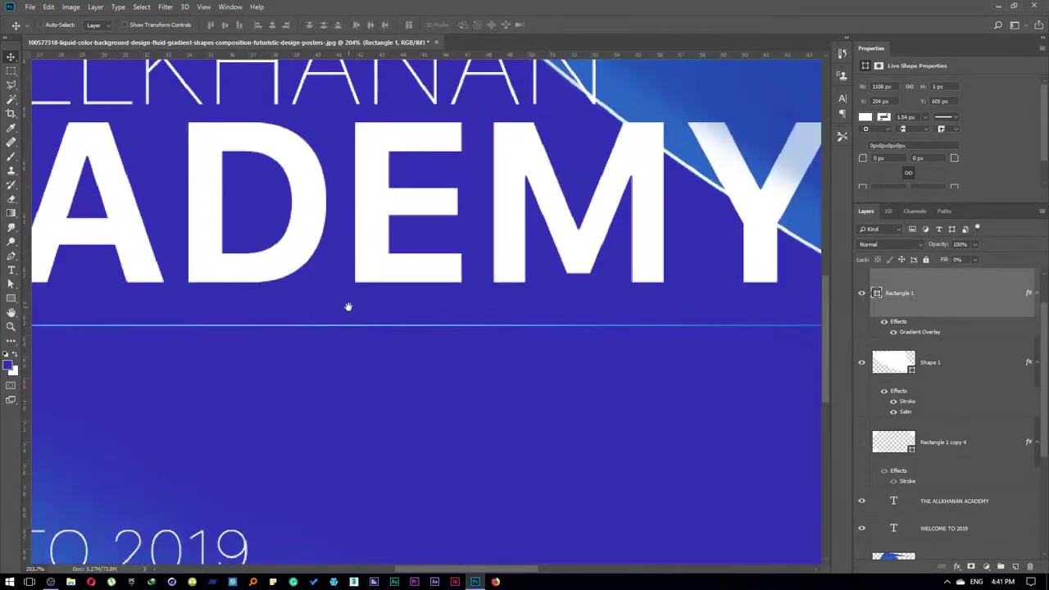
pyautogui.rightClick(347, 304)
pyautogui.click(363, 324)
pyautogui.keyDown('ctrl'); pyautogui.click(549, 369); pyautogui.keyUp('ctrl')
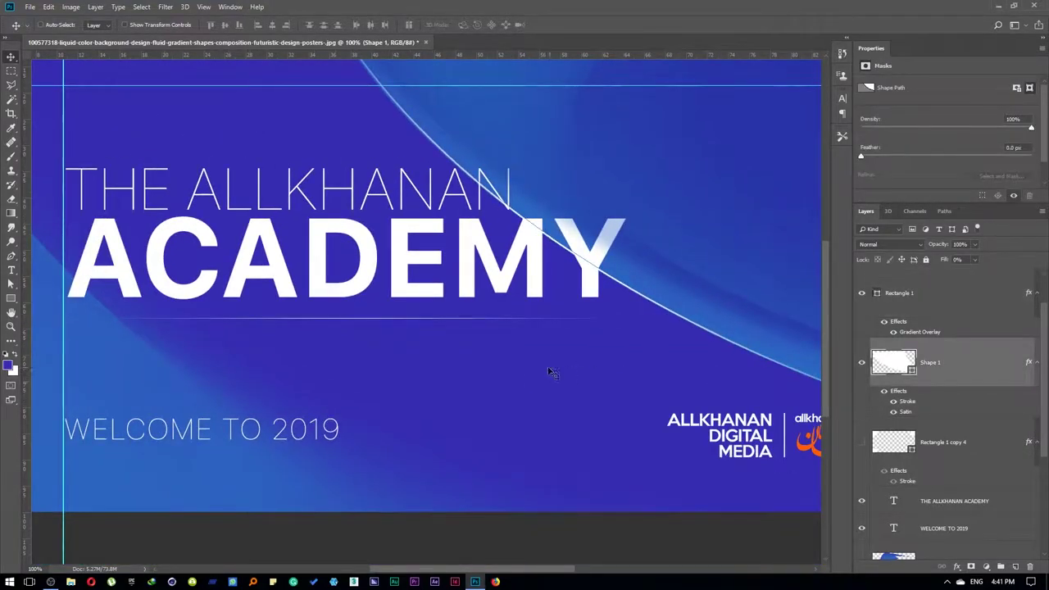
# - Select all of the title text, commit it, and nudge the title up slightly
pyautogui.scroll(-2, 348, 306)
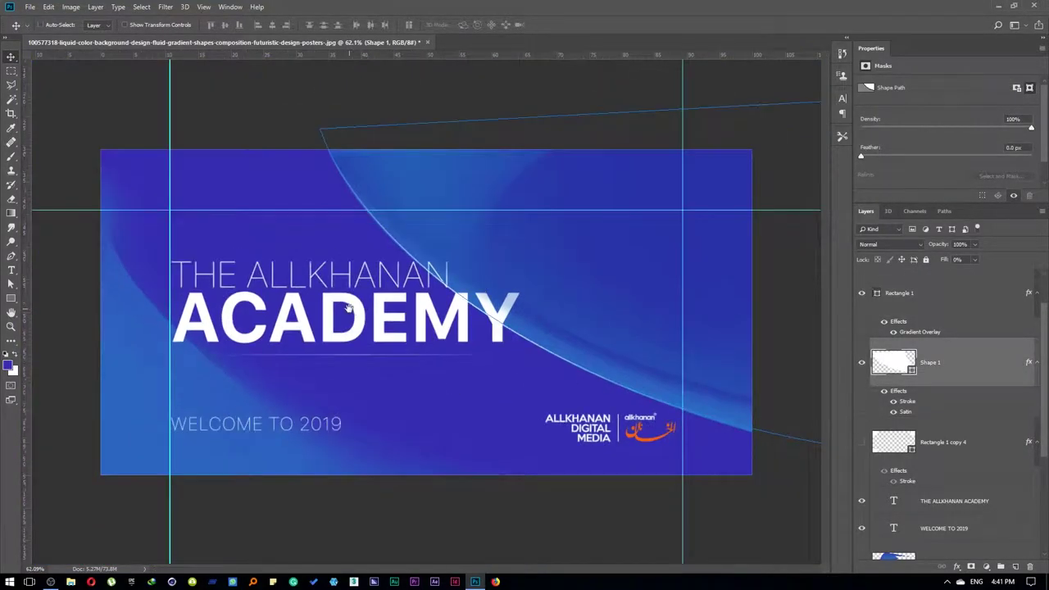
pyautogui.press('t')
pyautogui.doubleClick(349, 272)
pyautogui.hotkey('ctrl', 'a')
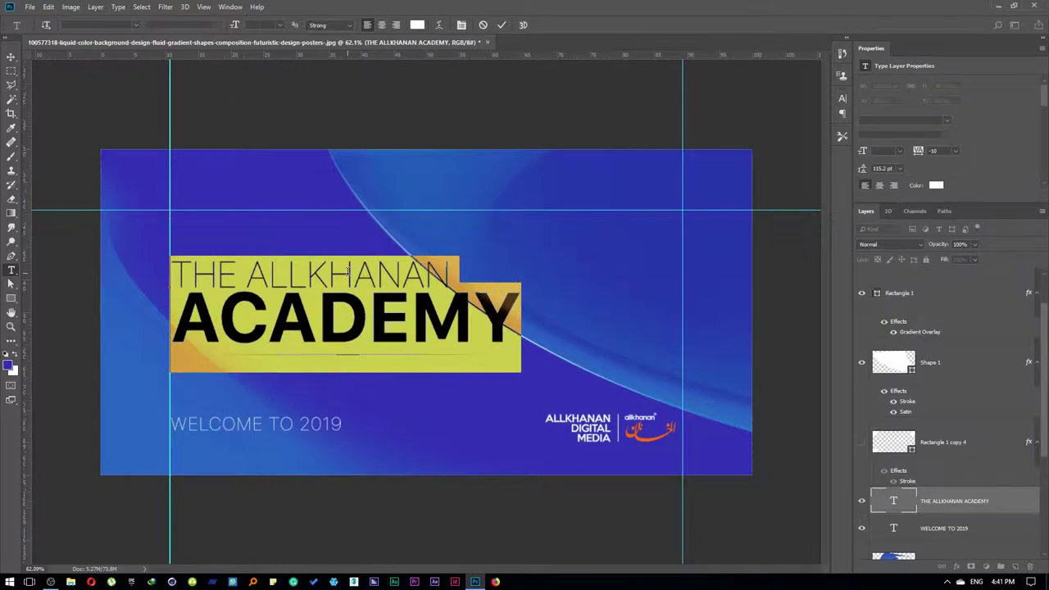
pyautogui.hotkey('ctrl', 'Return')
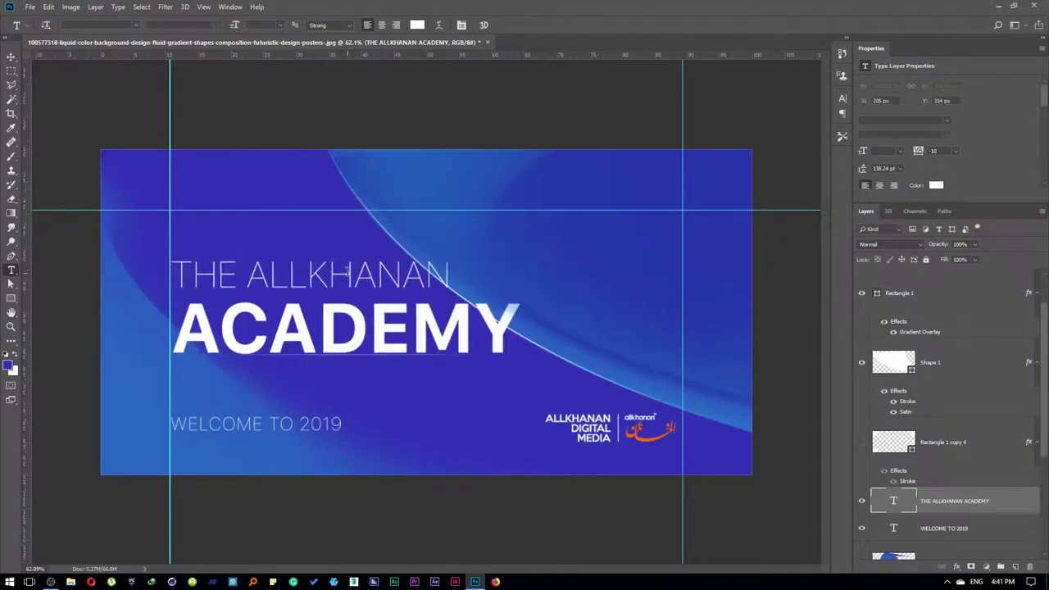
pyautogui.press('v')
pyautogui.press('Up')
pyautogui.press('Up')
pyautogui.press('Up')
pyautogui.press('Up')
pyautogui.press('Up')
pyautogui.press('Up')
# - Tighten the title's leading by two points in the Character panel and commit
pyautogui.press('t')
pyautogui.click(348, 277)
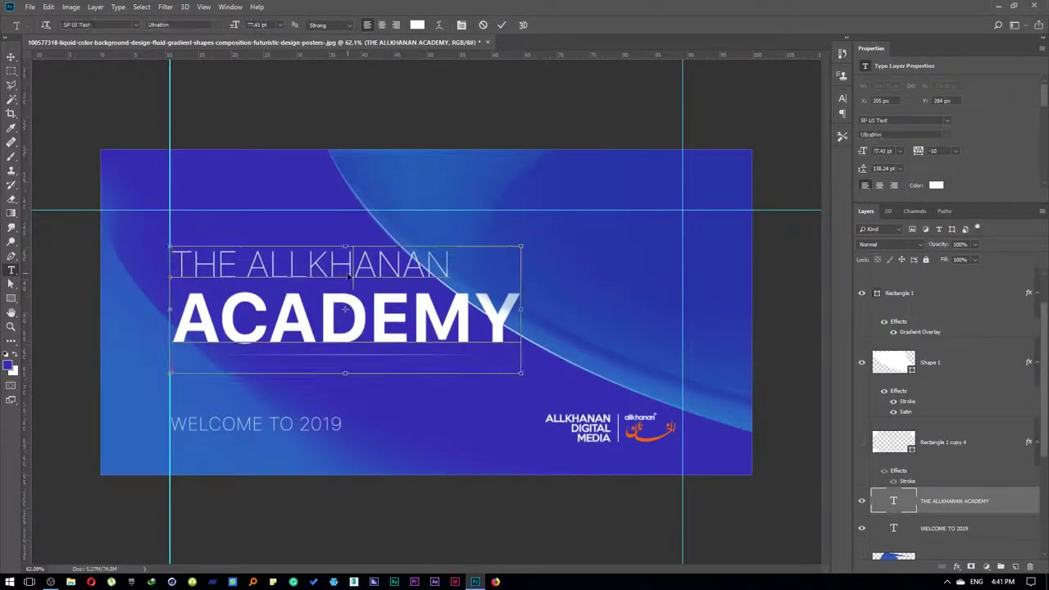
pyautogui.hotkey('ctrl', 'a')
pyautogui.click(461, 25)
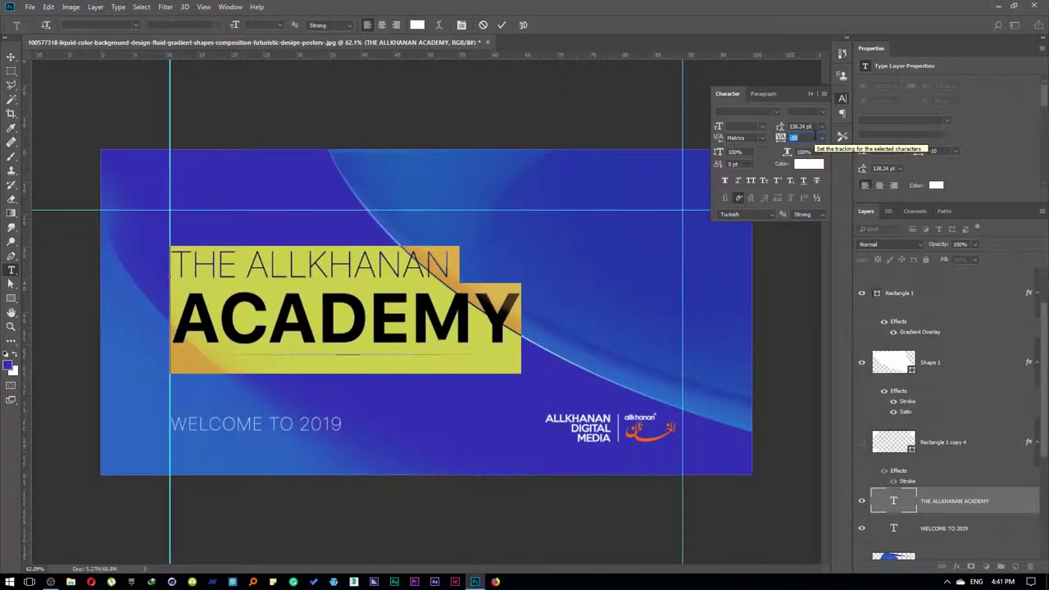
pyautogui.click(800, 126)
pyautogui.press('Down')
pyautogui.press('Down')
pyautogui.press('Down')
pyautogui.press('Down')
pyautogui.press('Down')
pyautogui.press('Down')
pyautogui.press('Down')
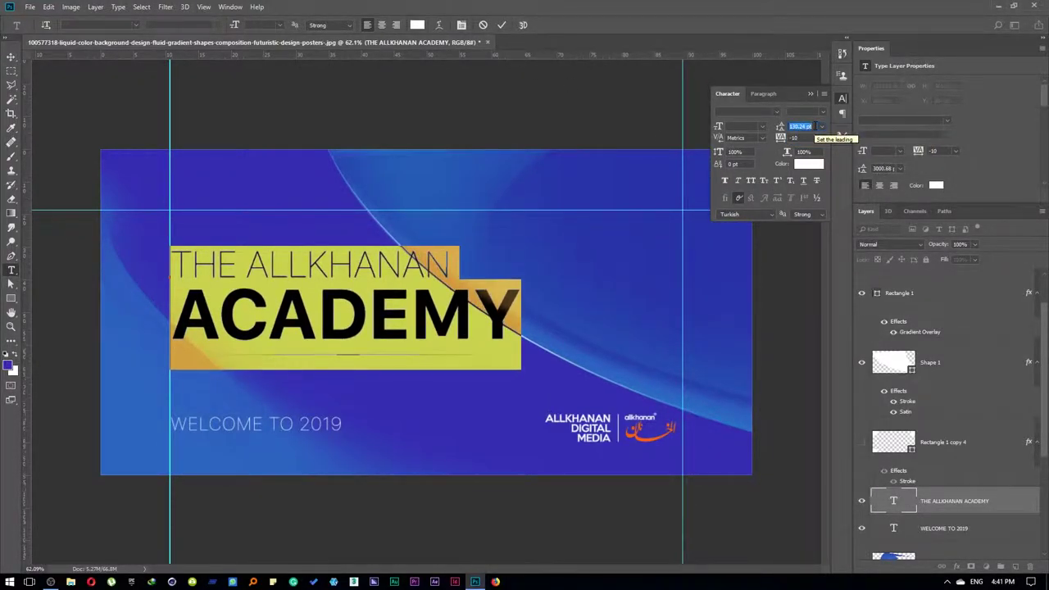
pyautogui.press('Down')
pyautogui.press('Down')
pyautogui.press('Down')
pyautogui.click(501, 24)
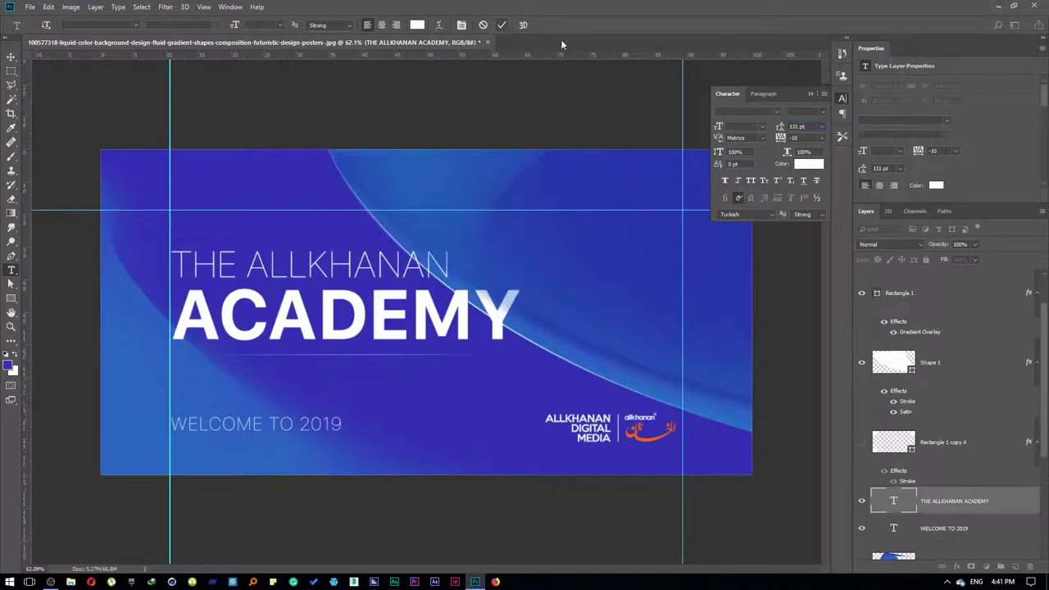
pyautogui.click(811, 95)
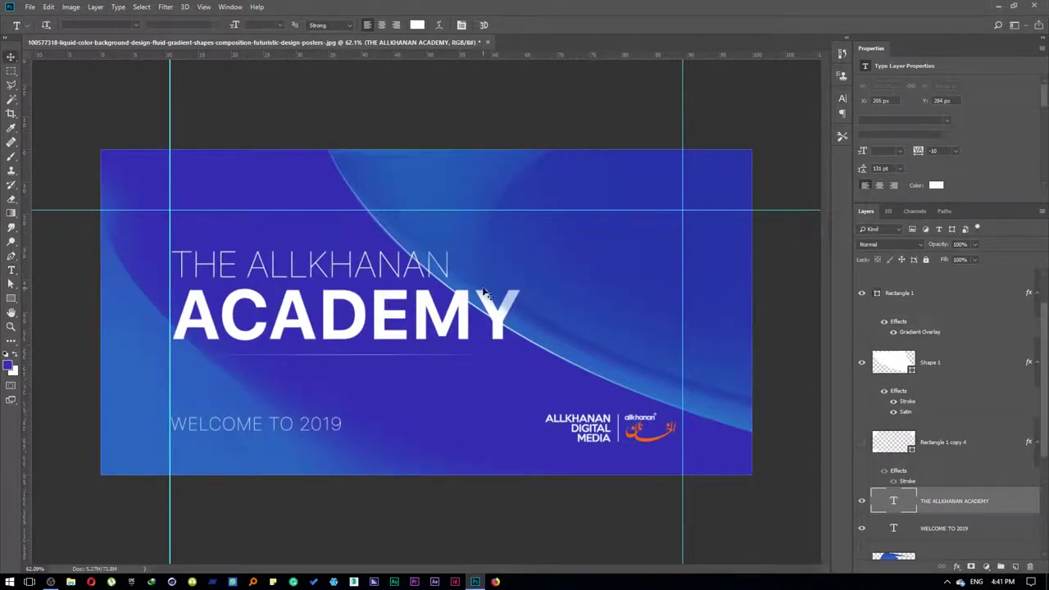
# - Scale the title to about 82%, hide the guides, and fit the banner on screen
pyautogui.hotkey('ctrl', 't')
pyautogui.moveTo(520, 244); pyautogui.dragTo(459, 270)
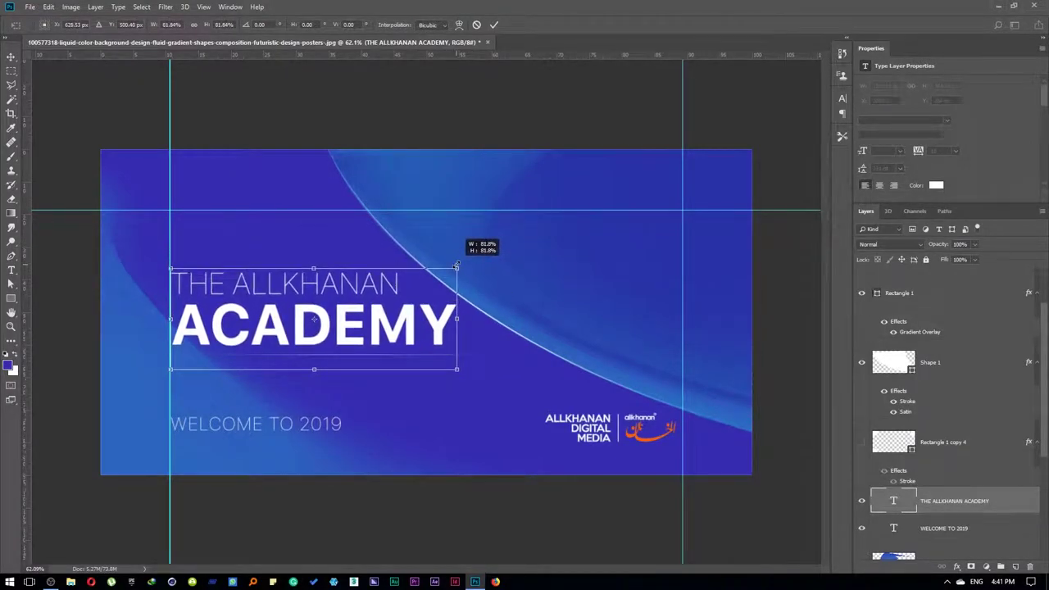
pyautogui.press('Return')
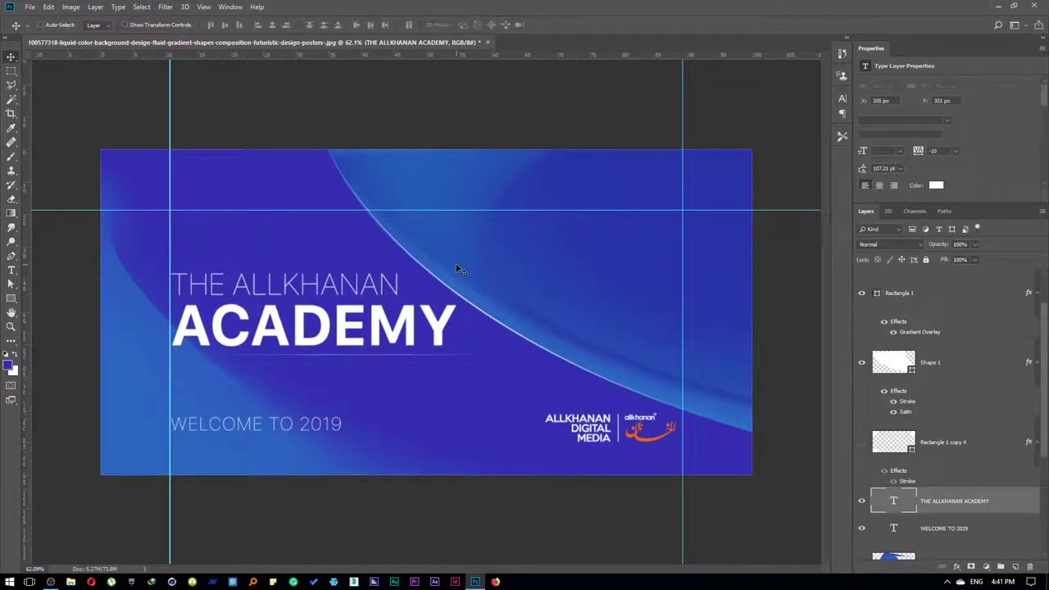
pyautogui.hotkey('ctrl', ';')
pyautogui.scroll(-2, 356, 243)
pyautogui.scroll(-3, 360, 243)
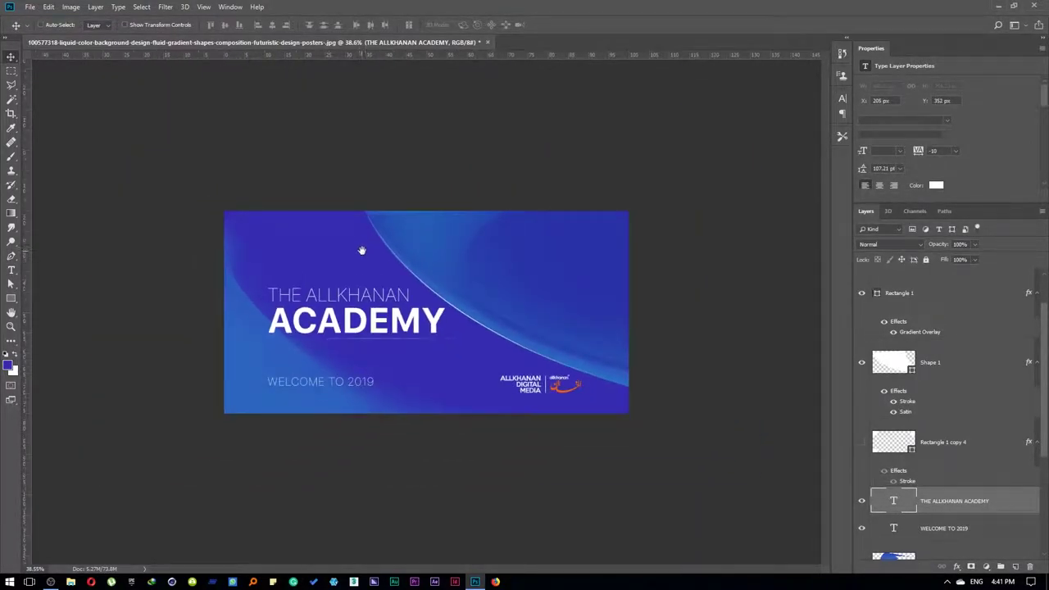
pyautogui.rightClick(373, 260)
pyautogui.click(393, 259)
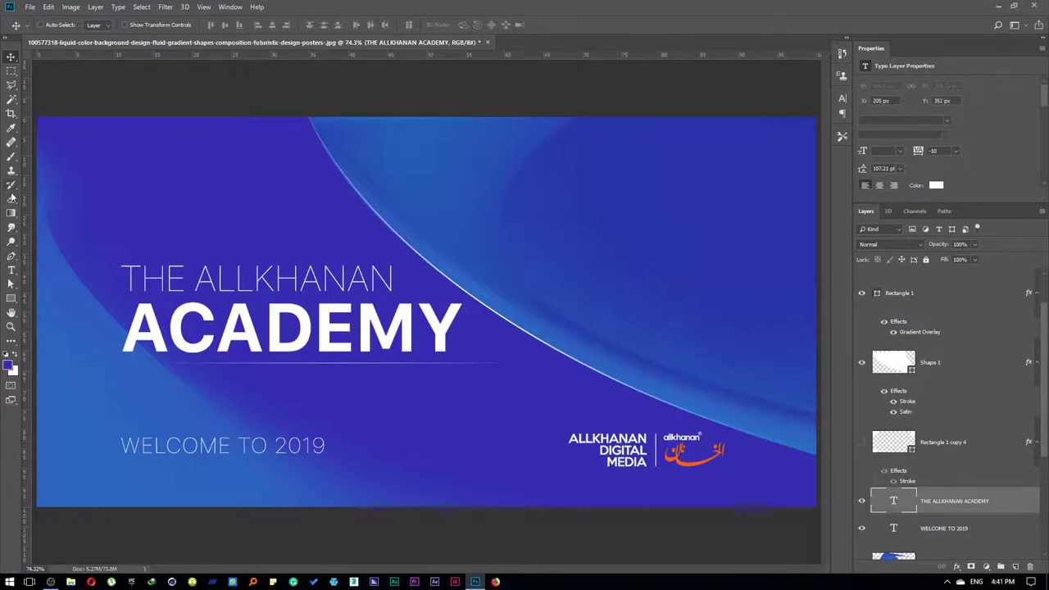
# - Add a new empty layer named Brush Layer at the top of the stack
pyautogui.click(10, 156)
pyautogui.rightClick(340, 206)
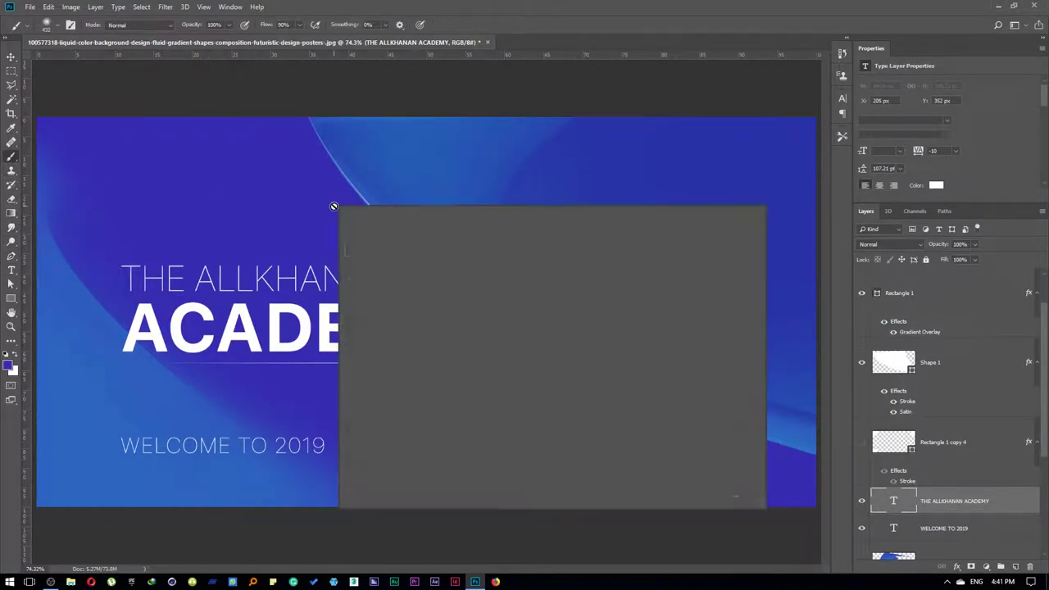
pyautogui.press('Escape')
pyautogui.hotkey('ctrl', 'shift', 'alt', 'n')
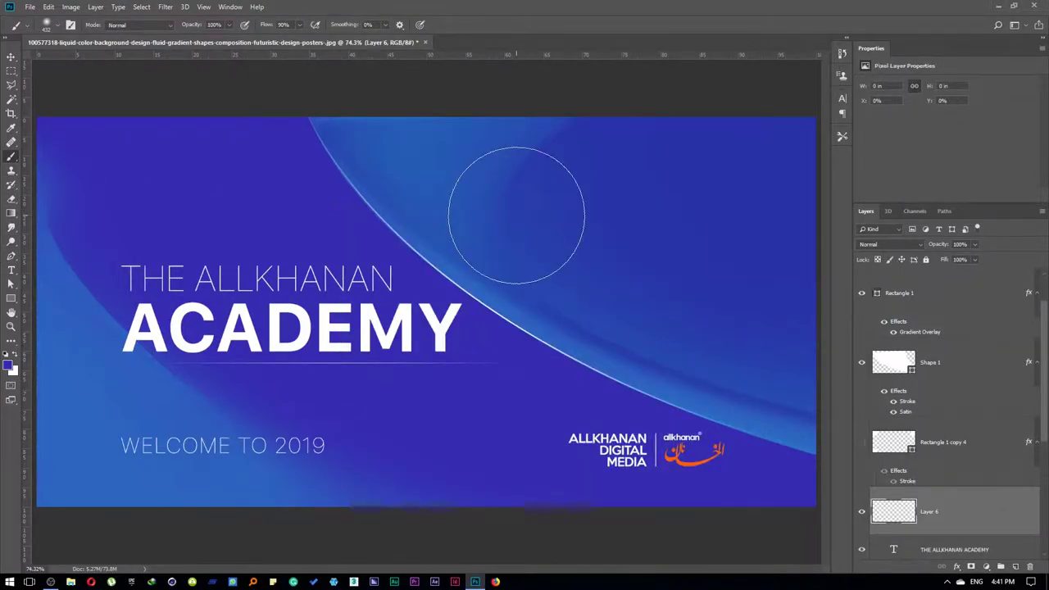
pyautogui.moveTo(923, 527); pyautogui.dragTo(920, 286)
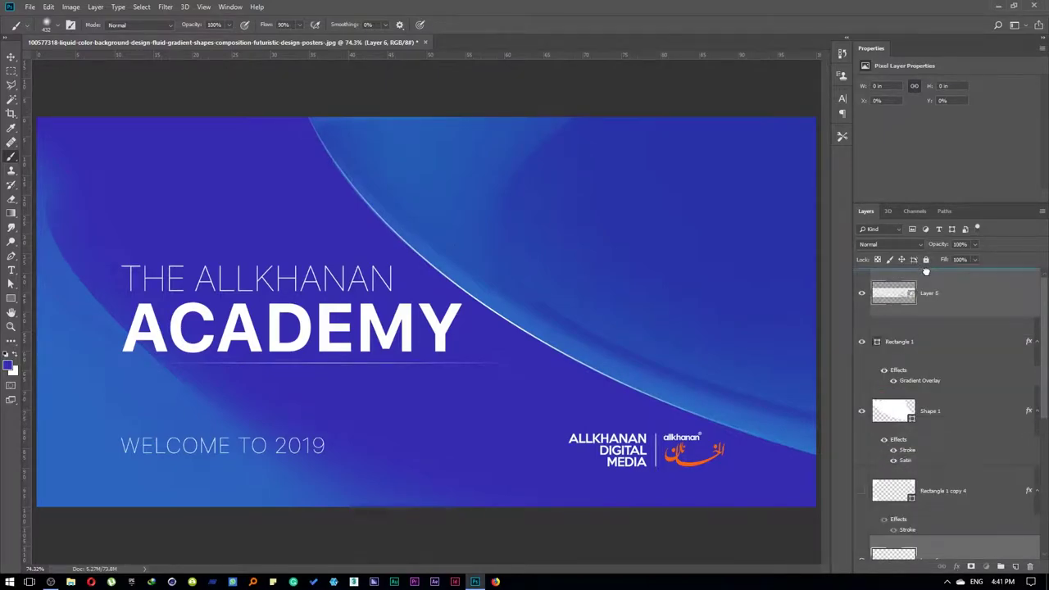
pyautogui.doubleClick(930, 293)
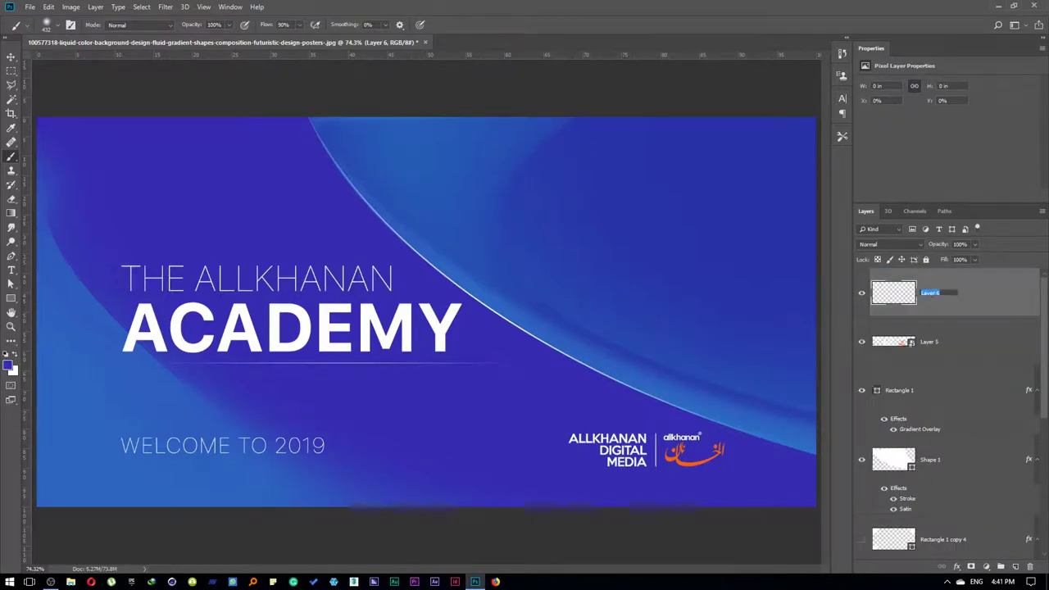
pyautogui.write('Bru')
pyautogui.write('er')
pyautogui.press('Return')
# - Choose a 432 px soft round brush preset, undoing a test dab
pyautogui.rightClick(531, 280)
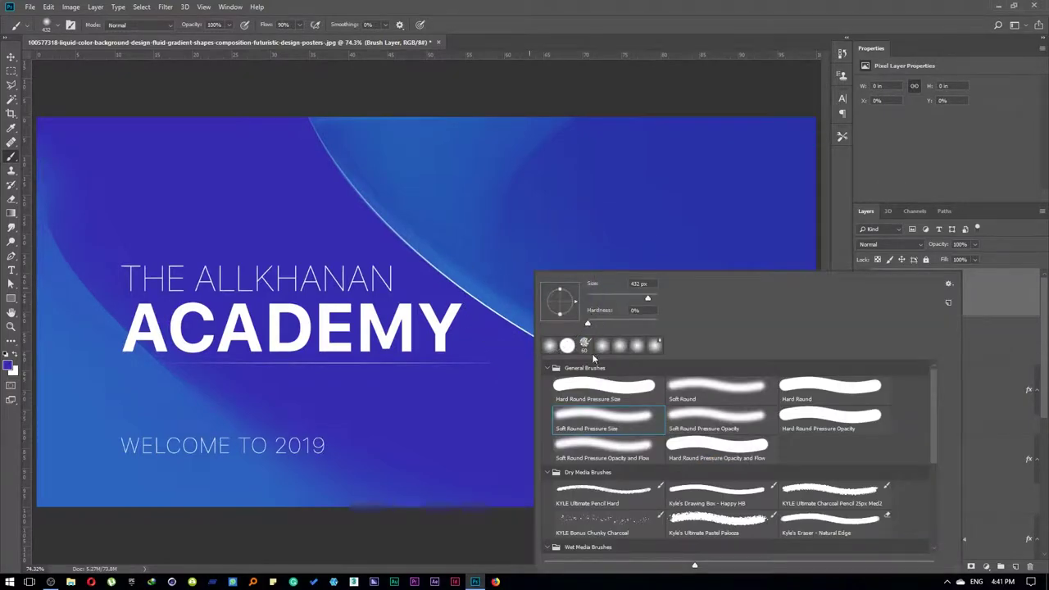
pyautogui.doubleClick(588, 386)
pyautogui.click(497, 229)
pyautogui.hotkey('ctrl', 'z')
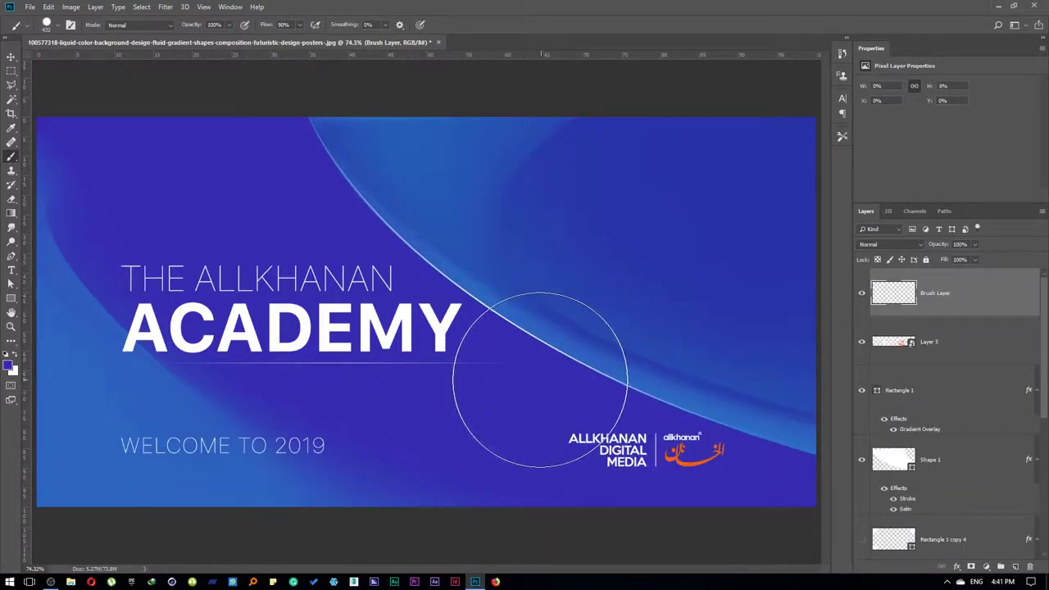
# - Set the foreground colour to white #ffffff, undoing a test dab
pyautogui.click(10, 367)
pyautogui.write('ffffff')
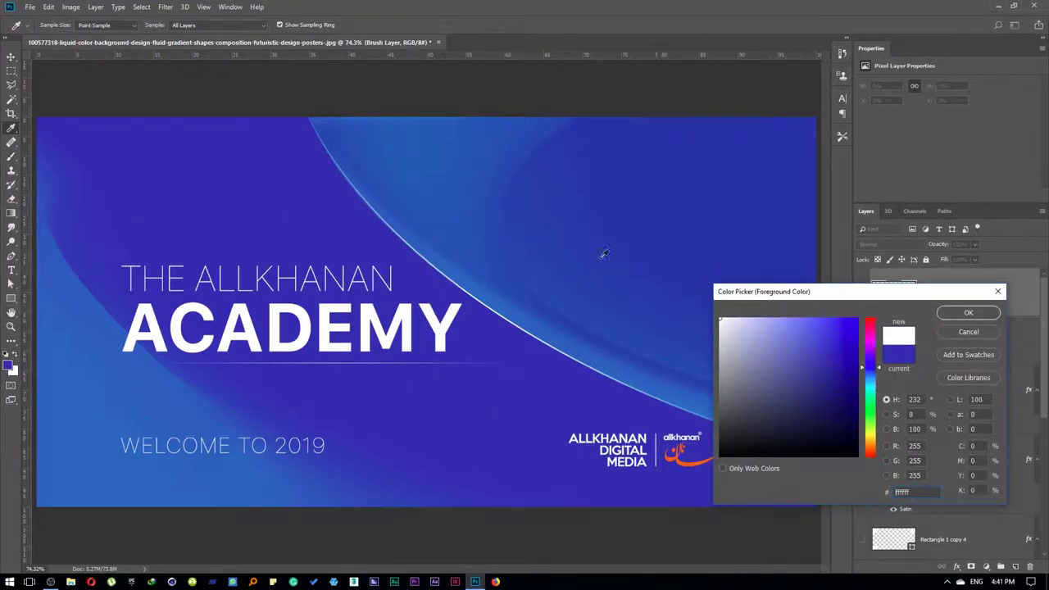
pyautogui.click(967, 312)
pyautogui.click(524, 239)
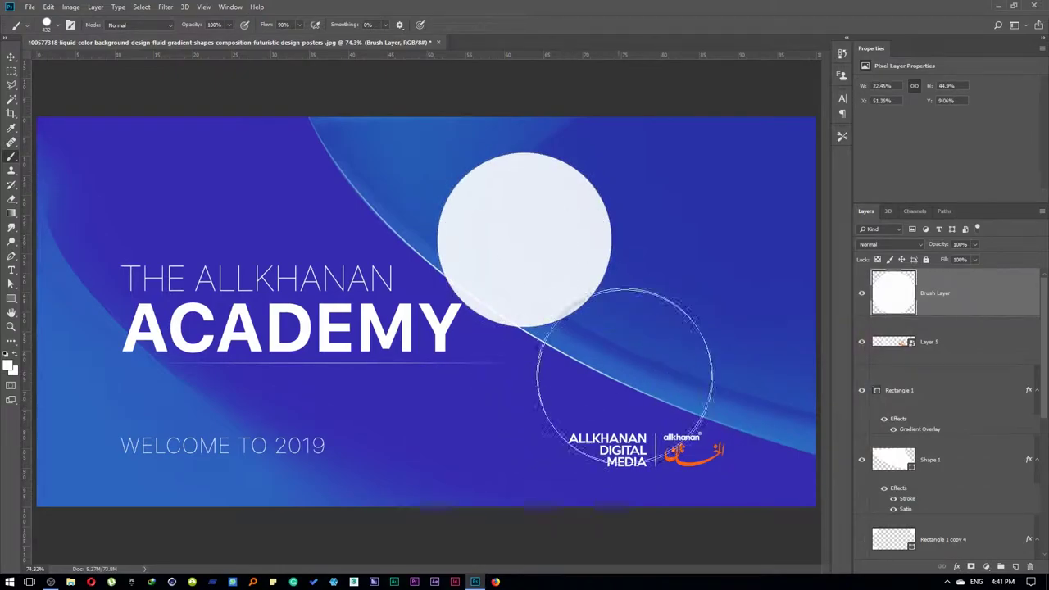
pyautogui.hotkey('ctrl', 'z')
pyautogui.click(14, 371)
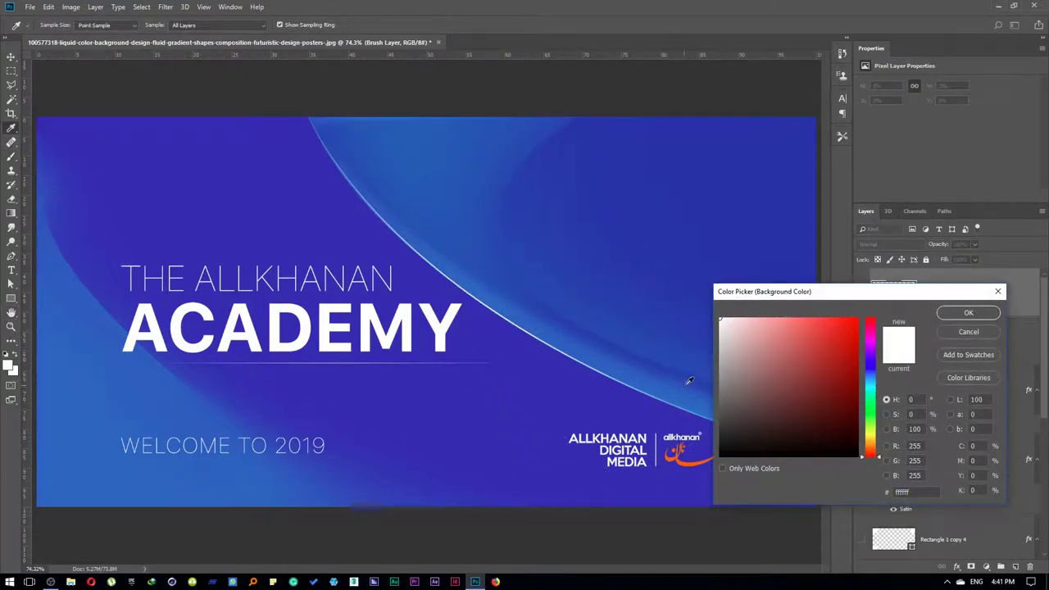
pyautogui.press('Escape')
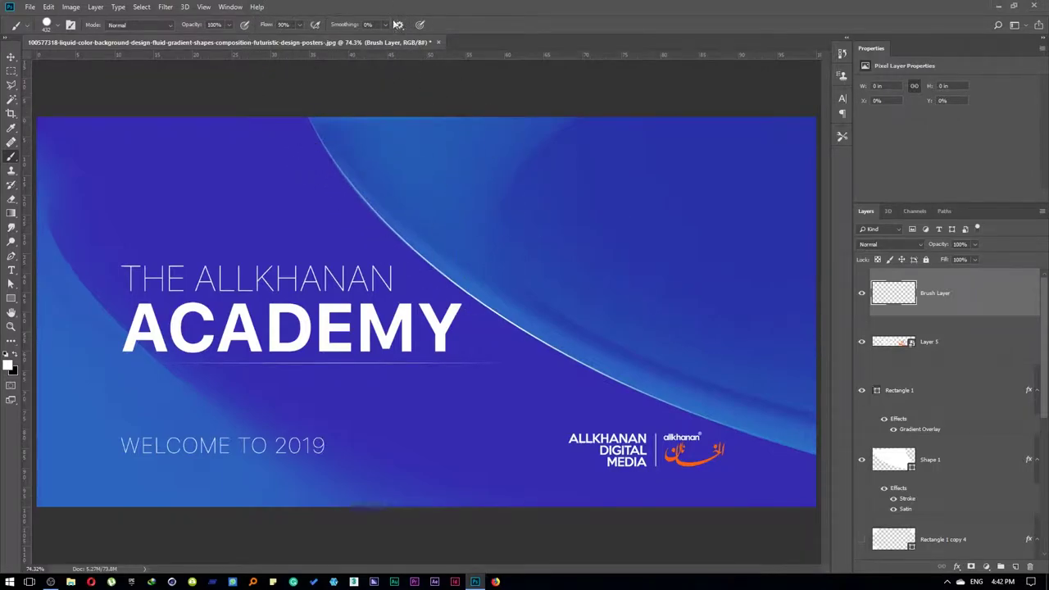
# - In Brush Settings, enable Shape Dynamics with 99% size jitter and add Scattering
pyautogui.click(71, 26)
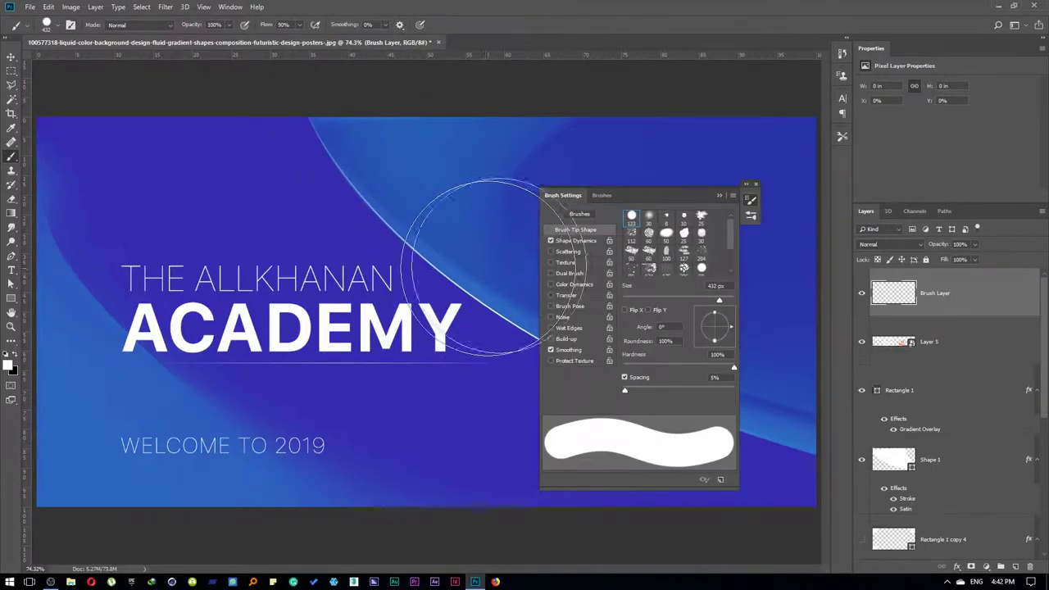
pyautogui.moveTo(659, 193)
pyautogui.mouseDown()
pyautogui.moveTo(548, 109)
pyautogui.moveTo(621, 144)
pyautogui.mouseUp()
pyautogui.click(465, 157)
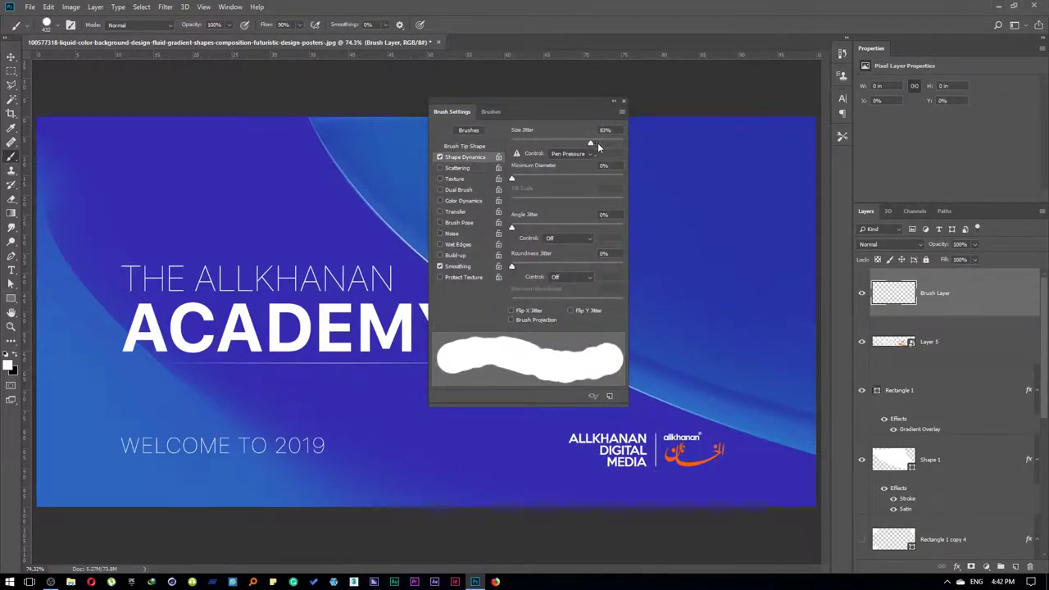
pyautogui.moveTo(528, 178)
pyautogui.mouseDown()
pyautogui.moveTo(538, 178)
pyautogui.moveTo(513, 181)
pyautogui.mouseUp()
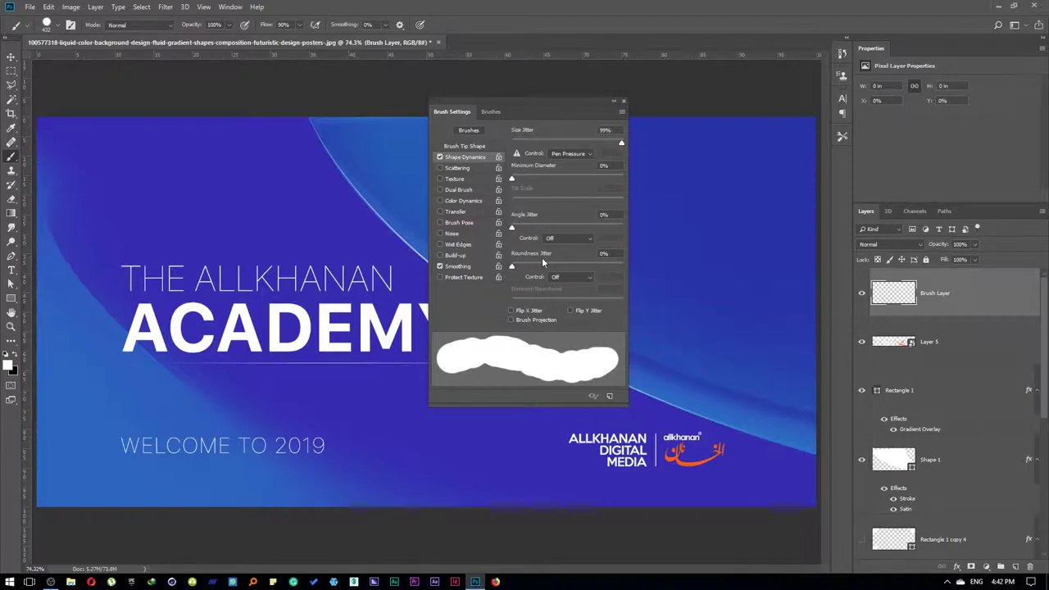
pyautogui.click(469, 168)
pyautogui.moveTo(513, 141); pyautogui.dragTo(623, 145)
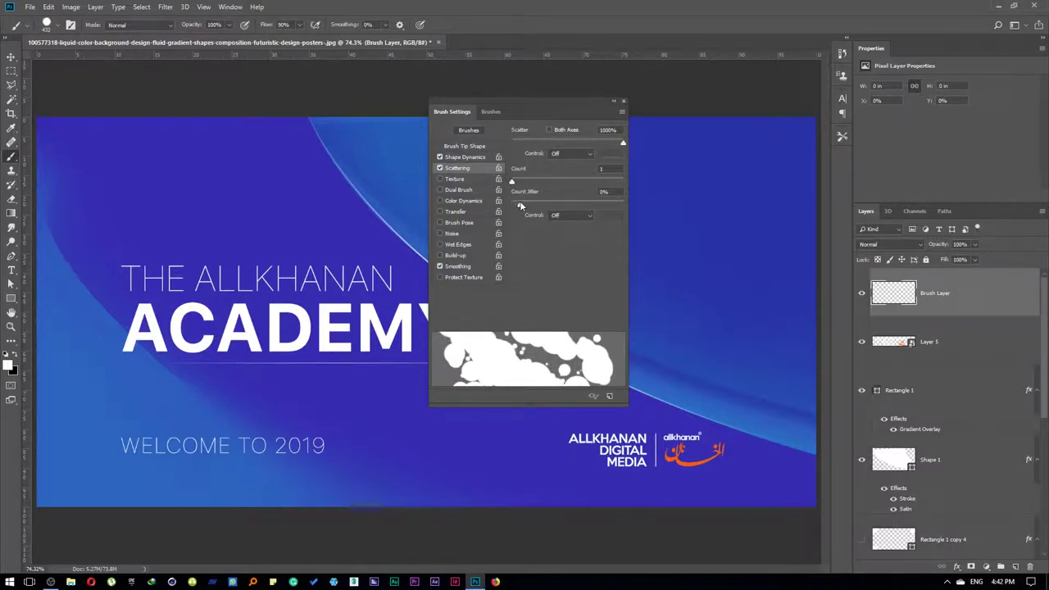
# - Add a dotted Texture at 1000% scale with adjusted brightness, contrast and depth jitter
pyautogui.click(453, 180)
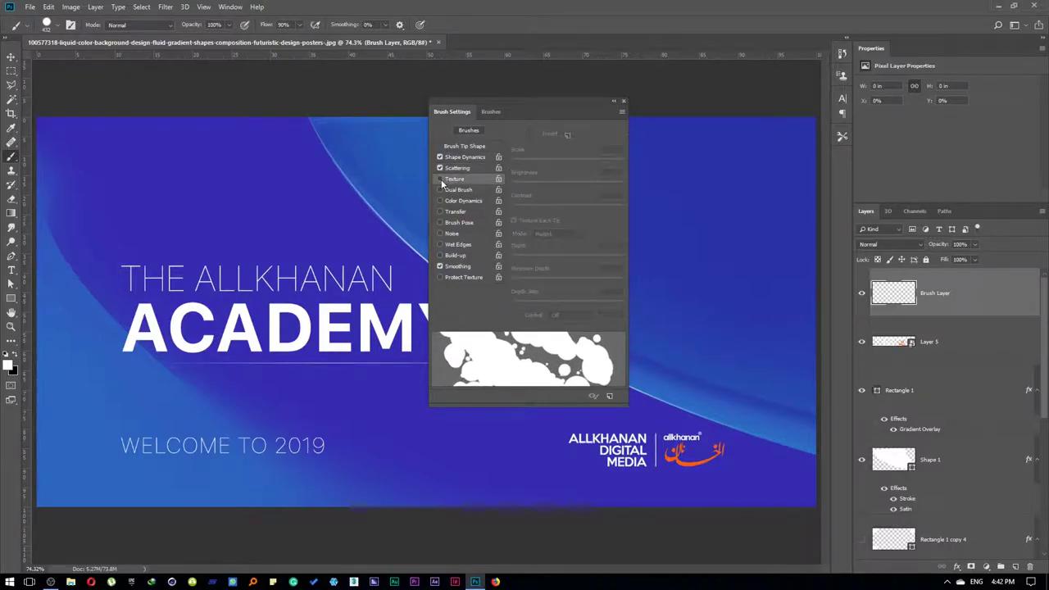
pyautogui.click(529, 134)
pyautogui.click(533, 160)
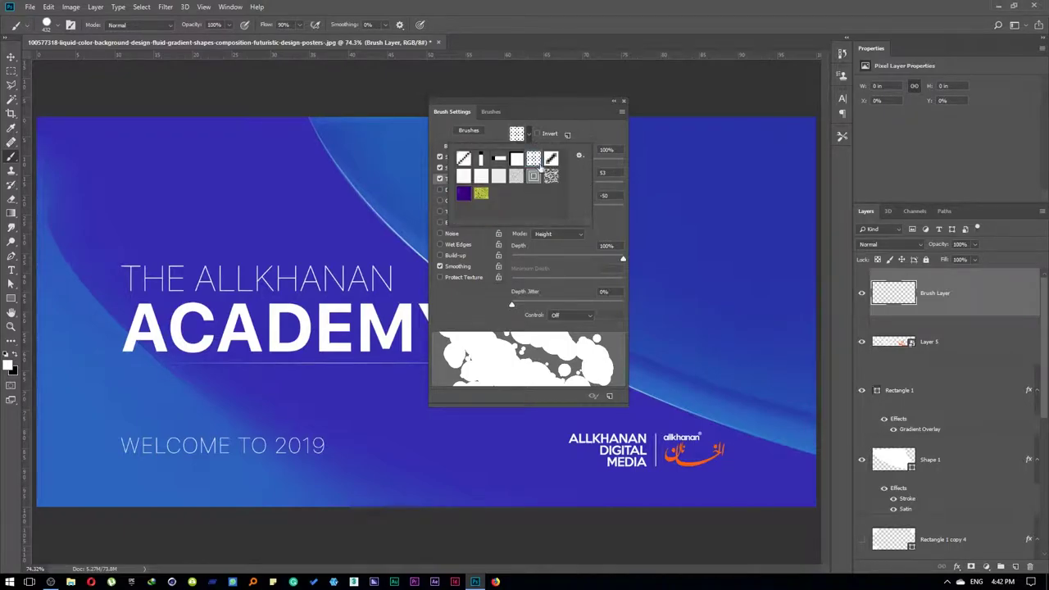
pyautogui.click(612, 226)
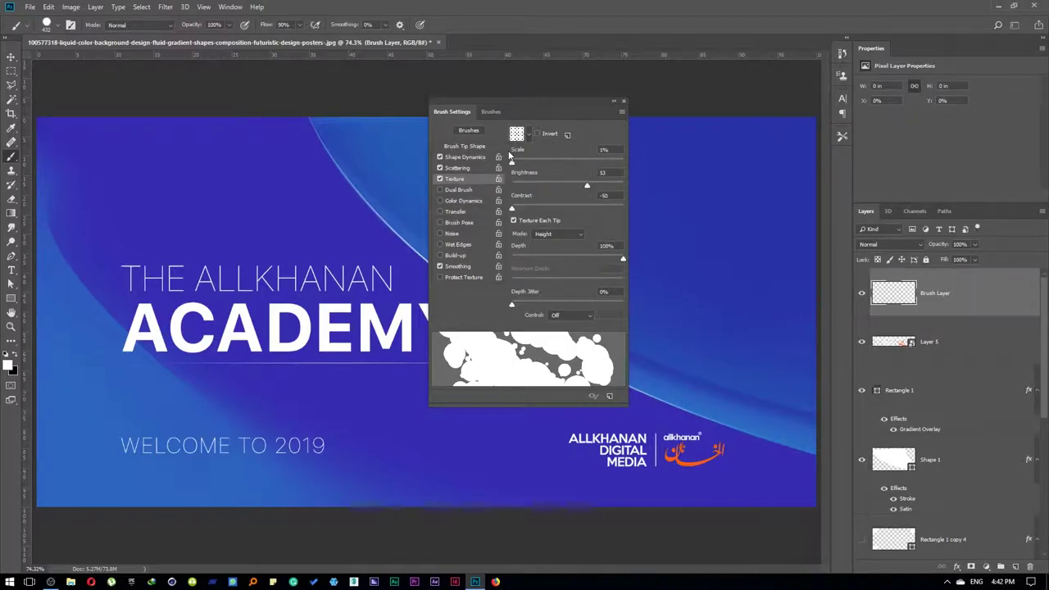
pyautogui.moveTo(510, 154); pyautogui.dragTo(652, 178)
pyautogui.moveTo(525, 187); pyautogui.dragTo(562, 209)
pyautogui.moveTo(526, 258); pyautogui.dragTo(522, 261)
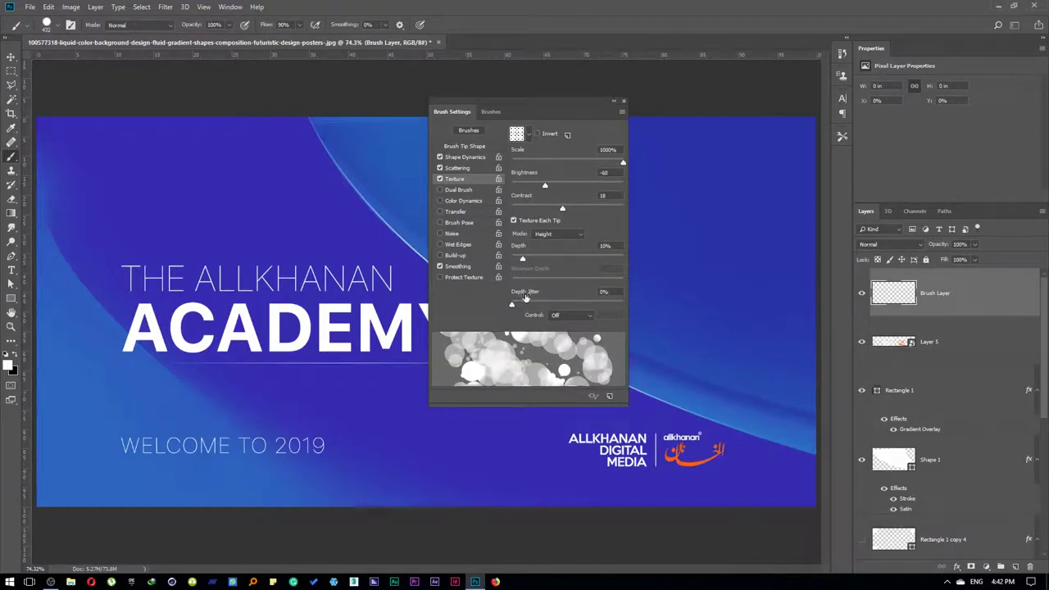
pyautogui.moveTo(512, 304); pyautogui.dragTo(603, 297)
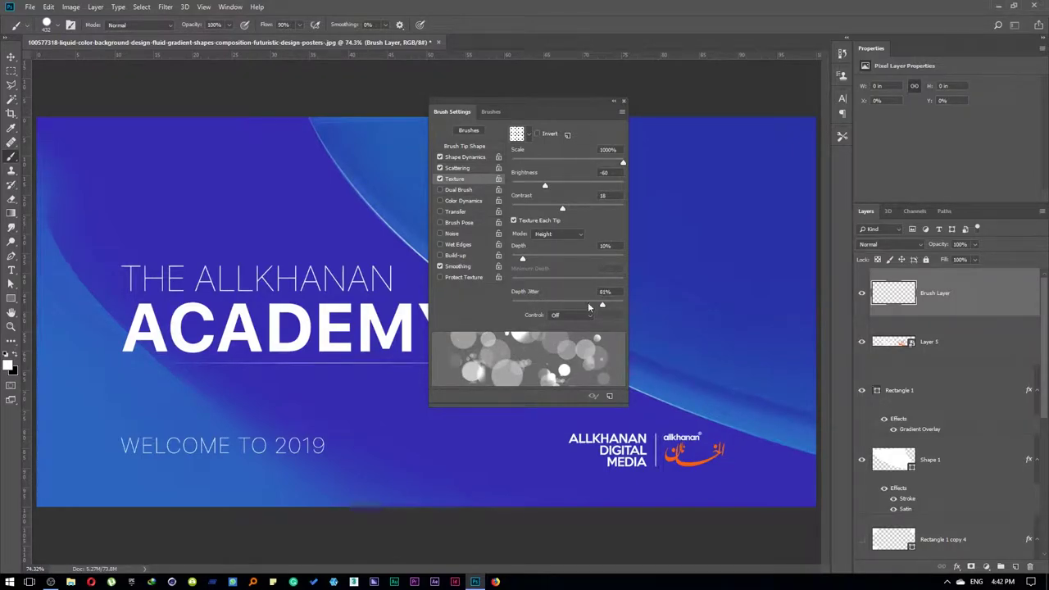
pyautogui.click(577, 315)
pyautogui.click(450, 194)
# - Try Dual Brush with a 123 px tip, then Color Dynamics, undoing the test stroke
pyautogui.click(440, 190)
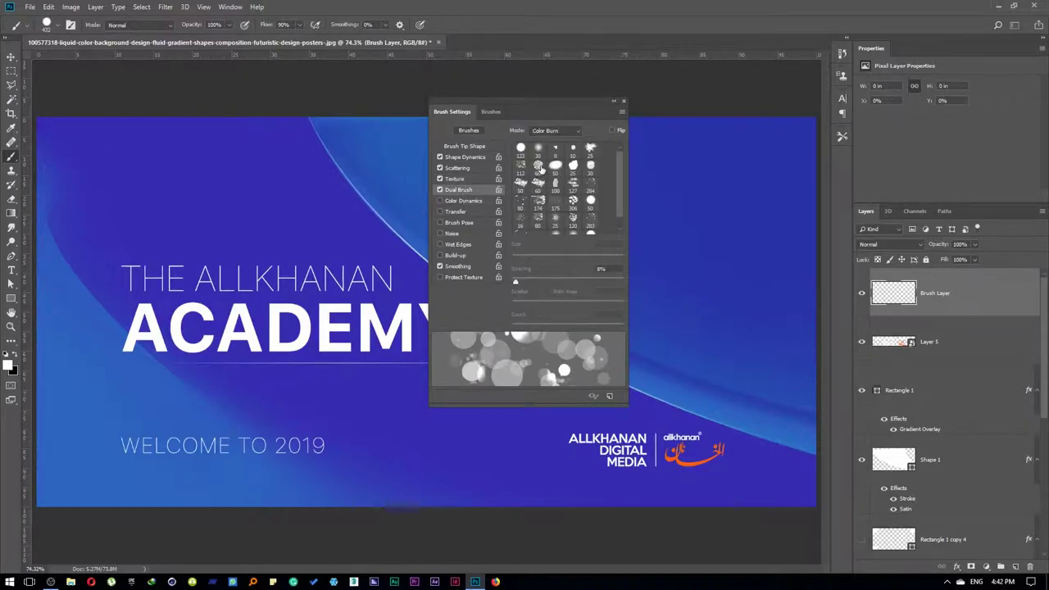
pyautogui.click(541, 168)
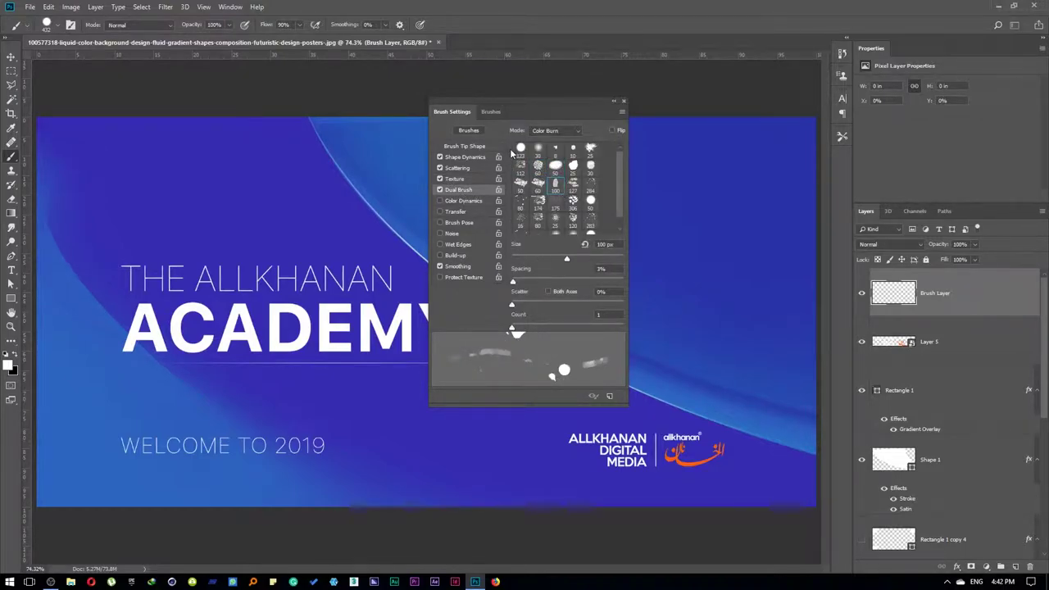
pyautogui.click(517, 151)
pyautogui.click(439, 189)
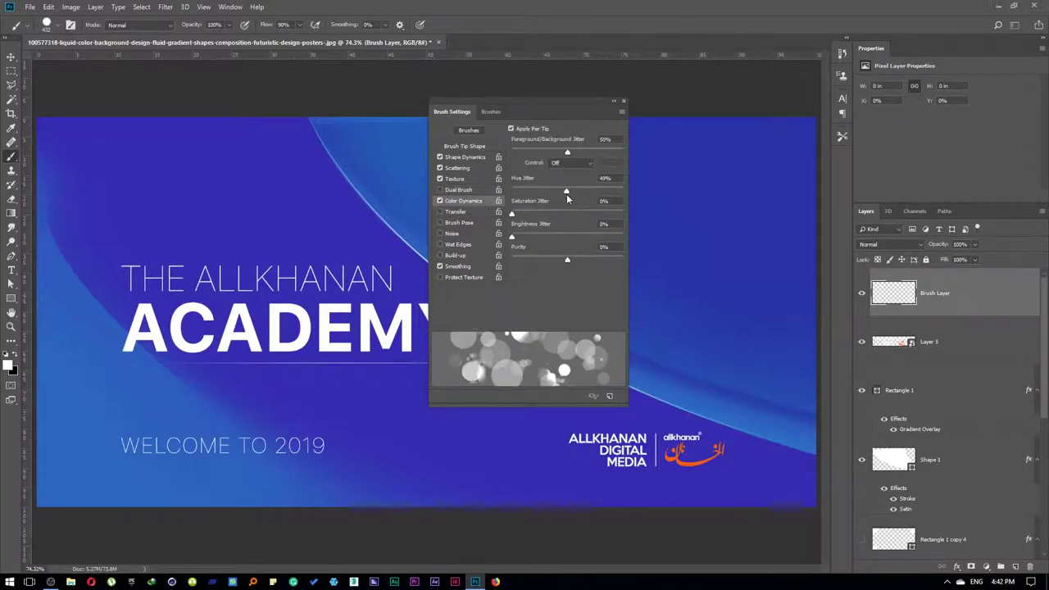
pyautogui.moveTo(269, 228); pyautogui.dragTo(344, 222)
pyautogui.click(439, 200)
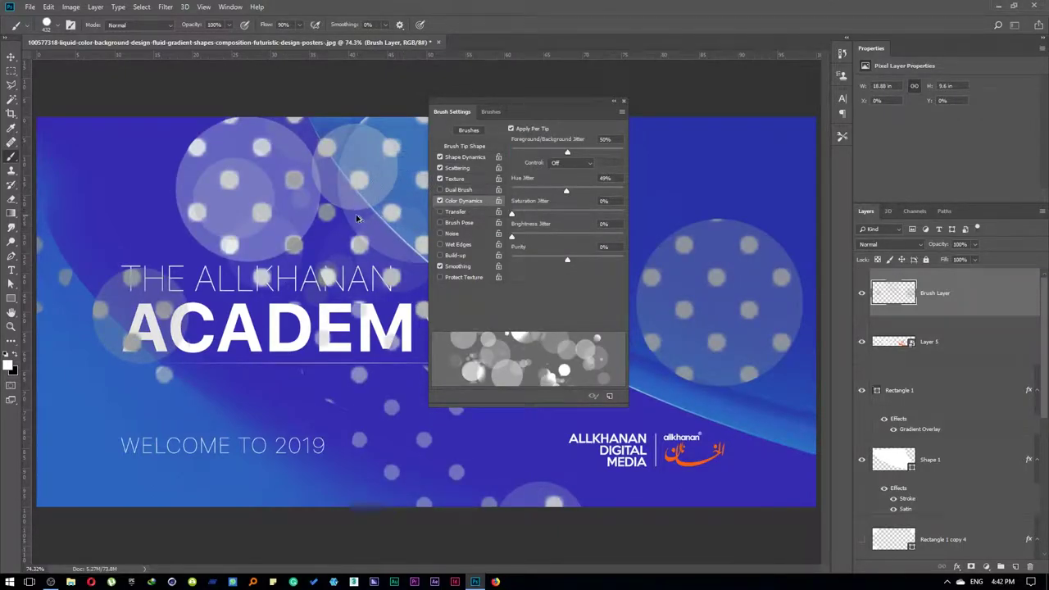
pyautogui.hotkey('ctrl', 'z')
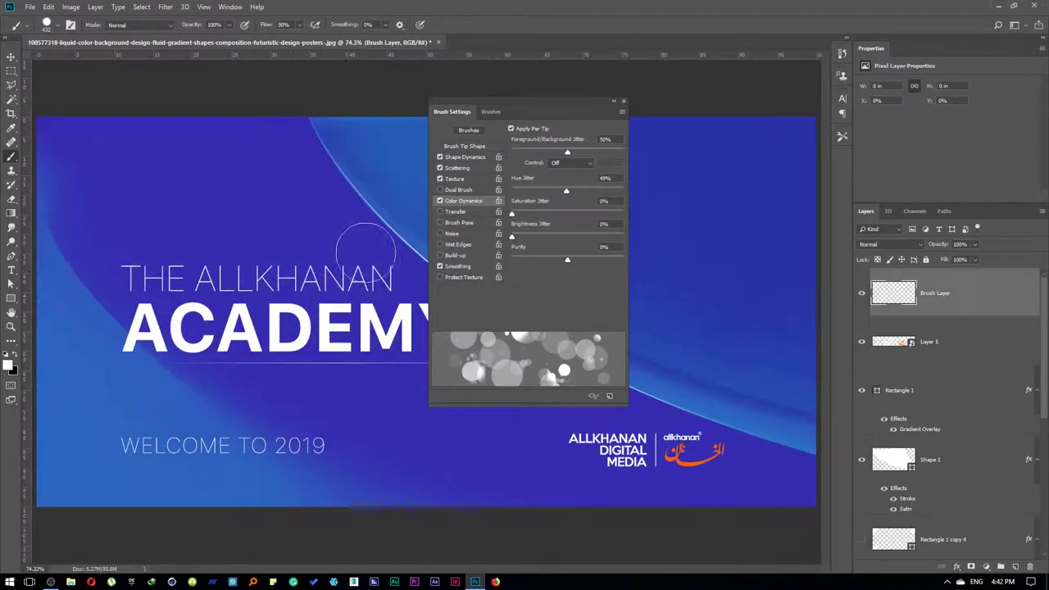
# - Turn off Scattering and Texture, keep Shape Dynamics on, and undo the test strokes
pyautogui.click(440, 168)
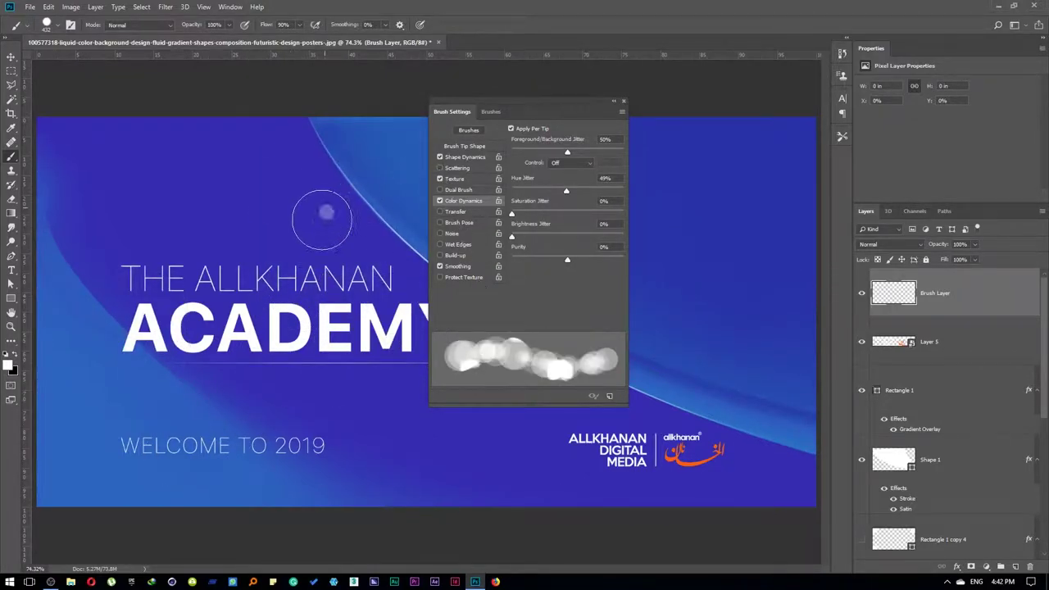
pyautogui.click(440, 157)
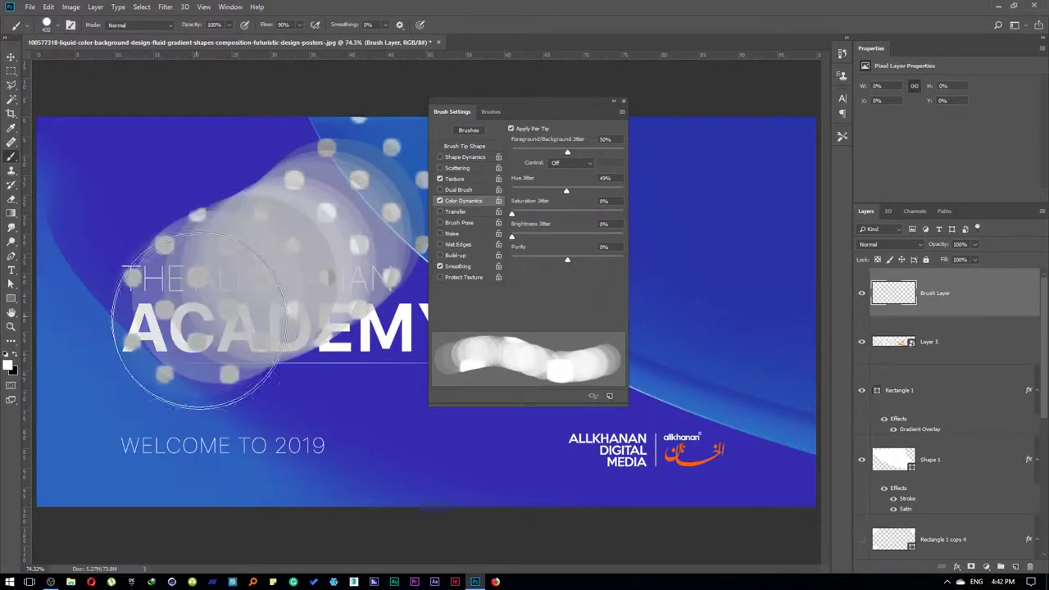
pyautogui.click(440, 179)
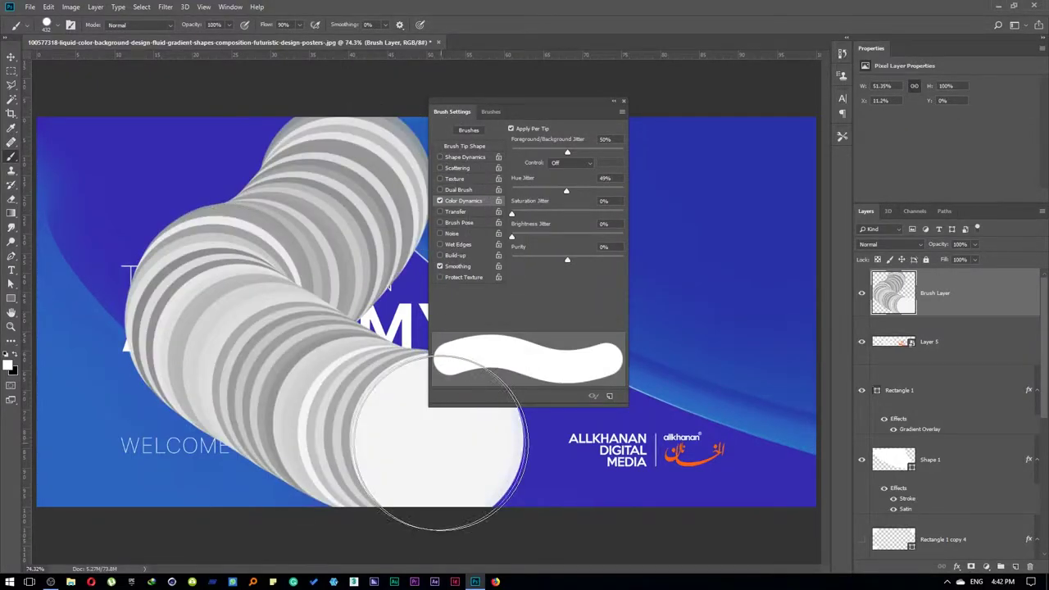
pyautogui.hotkey('ctrl', 'z')
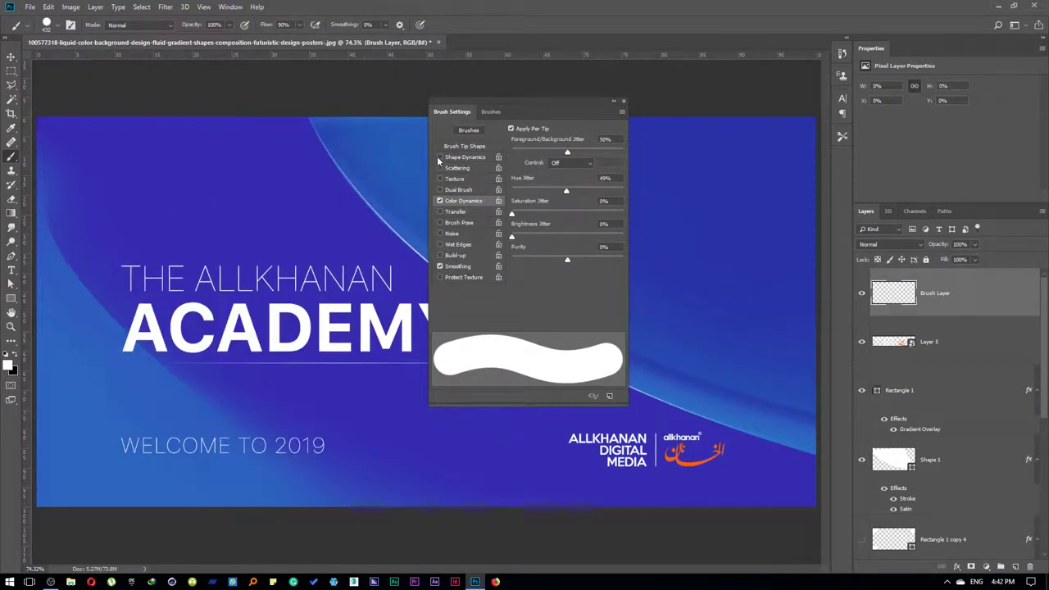
pyautogui.click(440, 157)
pyautogui.moveTo(385, 156); pyautogui.dragTo(246, 303)
pyautogui.hotkey('ctrl', 'z')
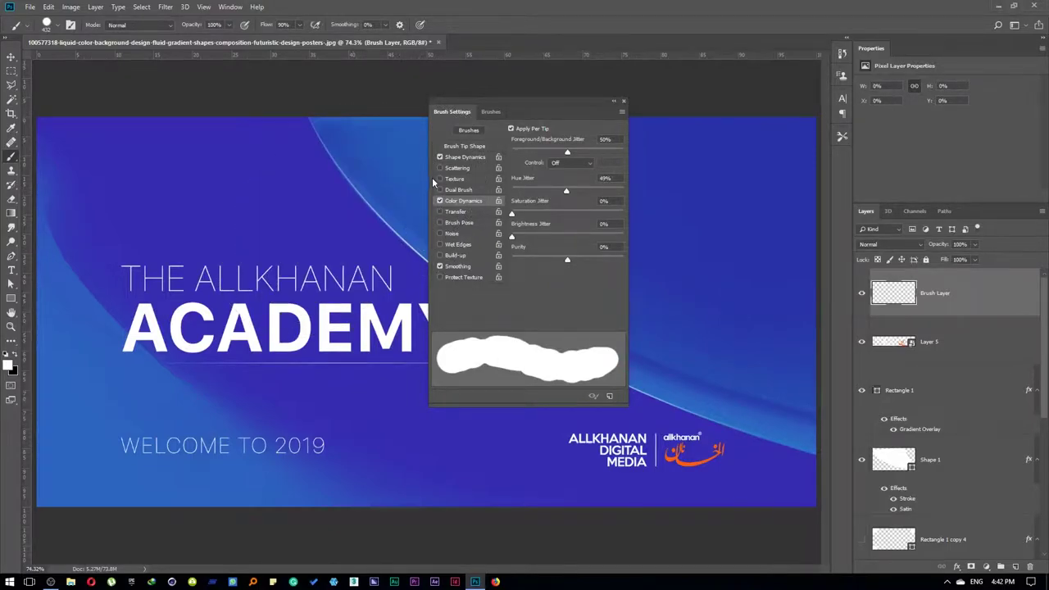
# - Turn off Color Dynamics and test Dual Brush on and off, undoing each stroke
pyautogui.click(440, 201)
pyautogui.click(439, 189)
pyautogui.moveTo(287, 233); pyautogui.dragTo(368, 361)
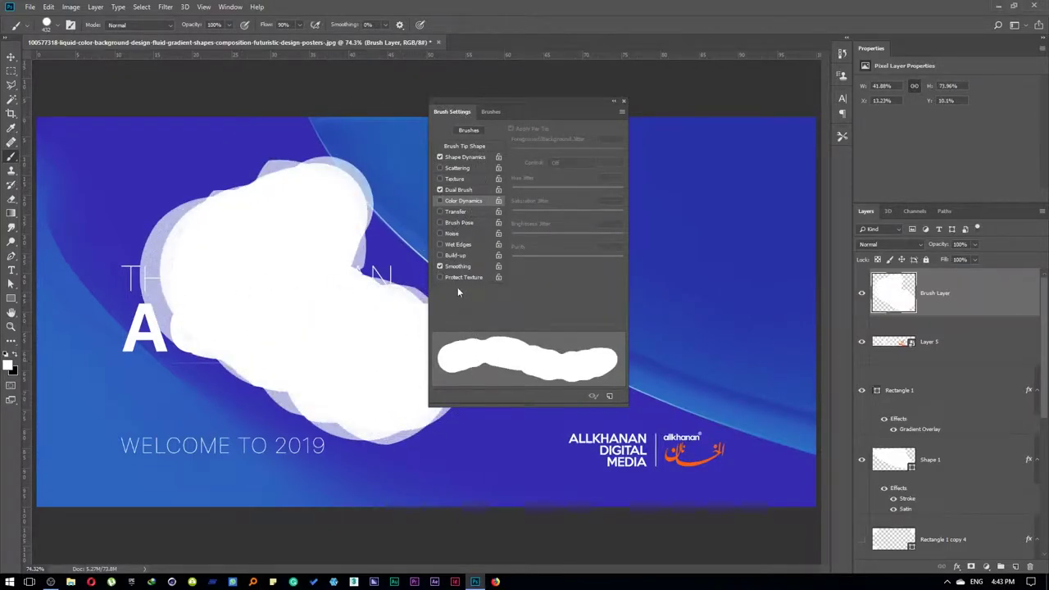
pyautogui.hotkey('ctrl', 'z')
pyautogui.click(440, 189)
pyautogui.moveTo(311, 180); pyautogui.dragTo(164, 442)
pyautogui.hotkey('ctrl', 'z')
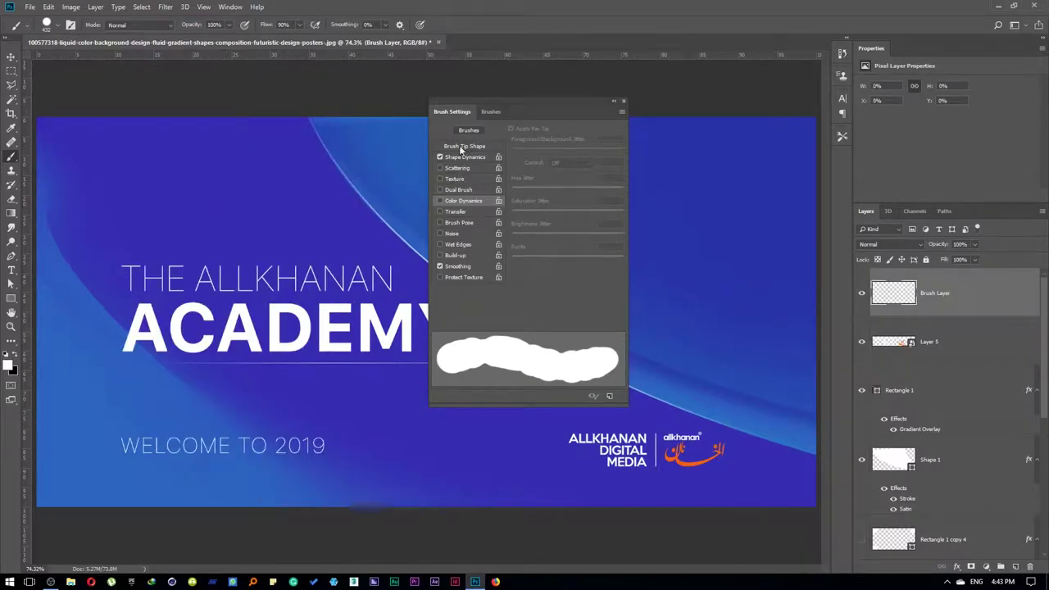
# - Re-enable Scattering at 123%, undoing the scattered test strokes
pyautogui.click(464, 147)
pyautogui.click(456, 158)
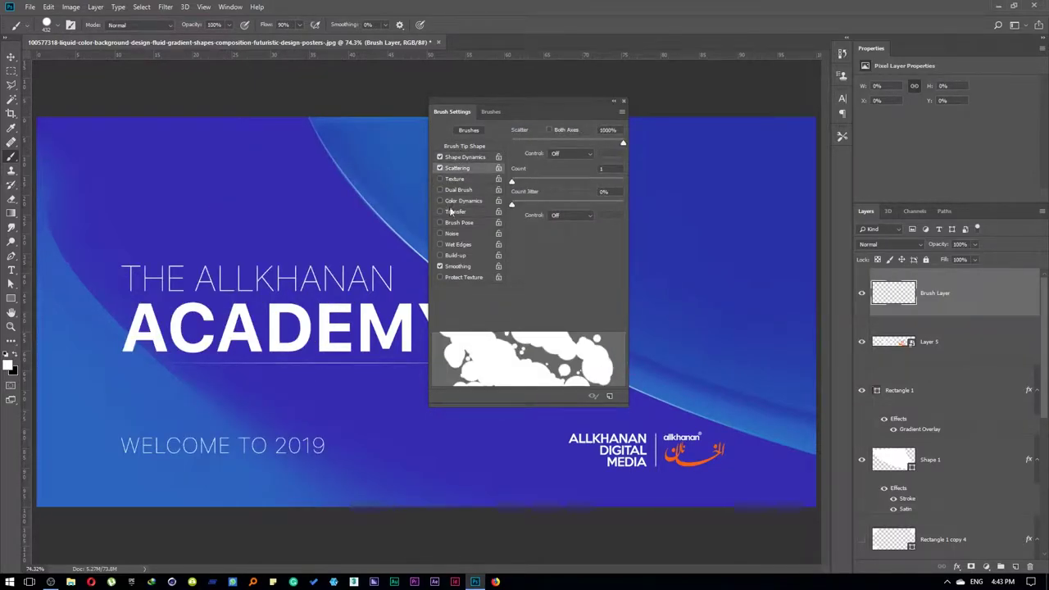
pyautogui.moveTo(246, 287)
pyautogui.mouseDown()
pyautogui.moveTo(401, 241)
pyautogui.moveTo(510, 234)
pyautogui.mouseUp()
pyautogui.hotkey('ctrl', 'z')
pyautogui.click(525, 142)
pyautogui.moveTo(270, 204); pyautogui.dragTo(360, 327)
pyautogui.hotkey('ctrl', 'z')
# - Raise Count Jitter to 100% and make the brush much smaller, undoing test strokes
pyautogui.moveTo(512, 204); pyautogui.dragTo(526, 206)
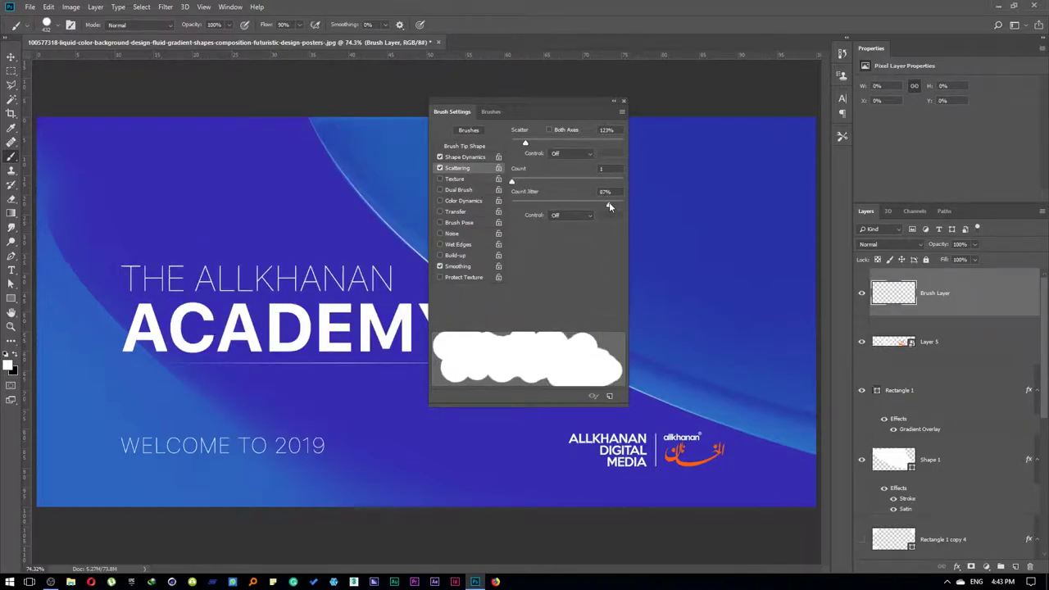
pyautogui.moveTo(609, 206); pyautogui.dragTo(623, 205)
pyautogui.moveTo(316, 200); pyautogui.dragTo(431, 440)
pyautogui.hotkey('ctrl', 'z')
pyautogui.rightClick(378, 234)
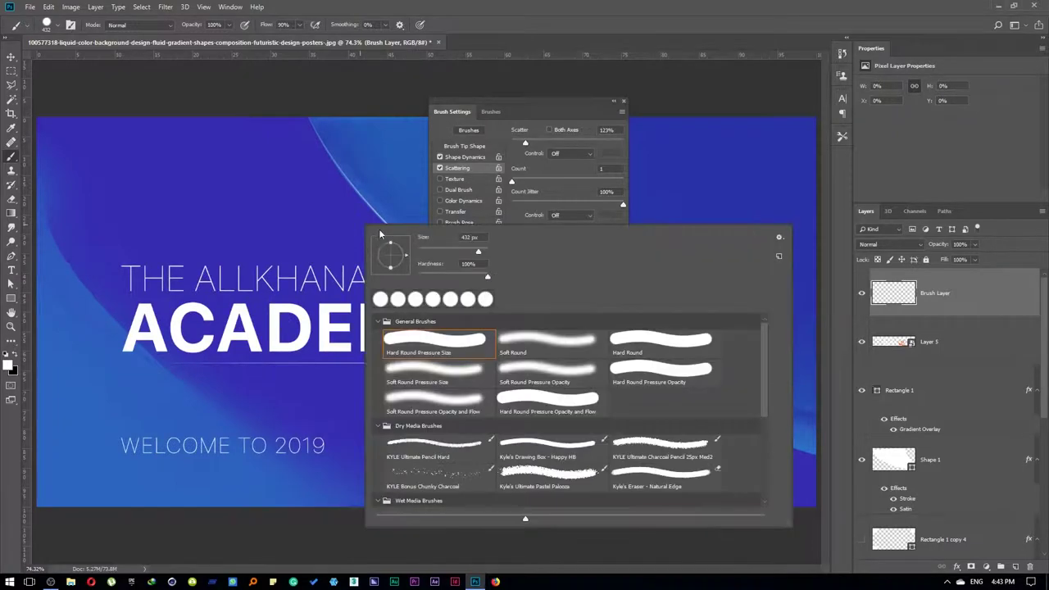
pyautogui.click(431, 251)
pyautogui.moveTo(250, 187); pyautogui.dragTo(421, 281)
pyautogui.hotkey('ctrl', 'z')
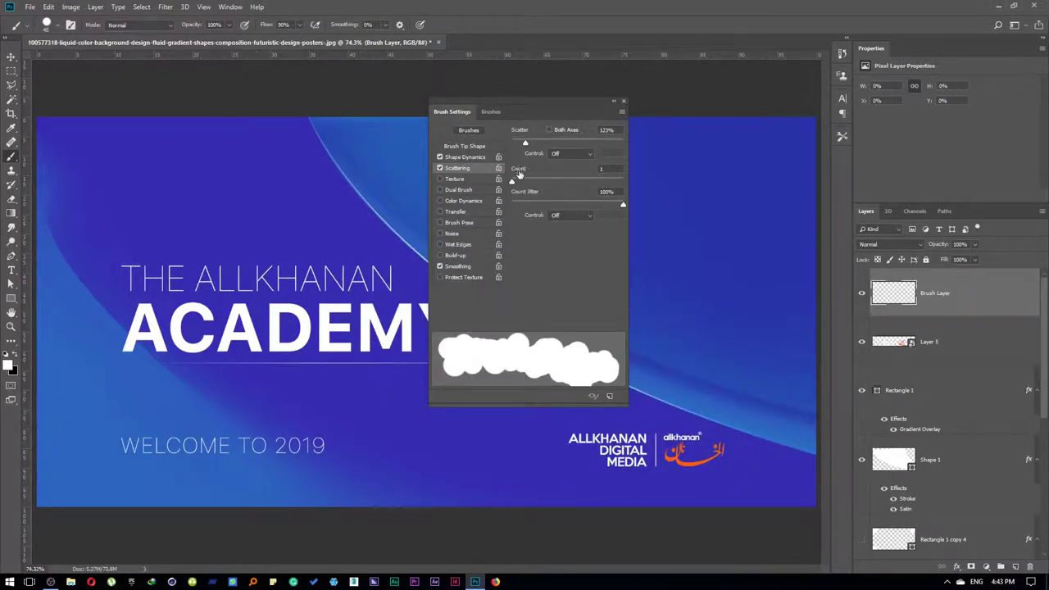
# - Raise scatter to 1000% on both axes, undoing the final test stroke
pyautogui.moveTo(542, 141); pyautogui.dragTo(676, 127)
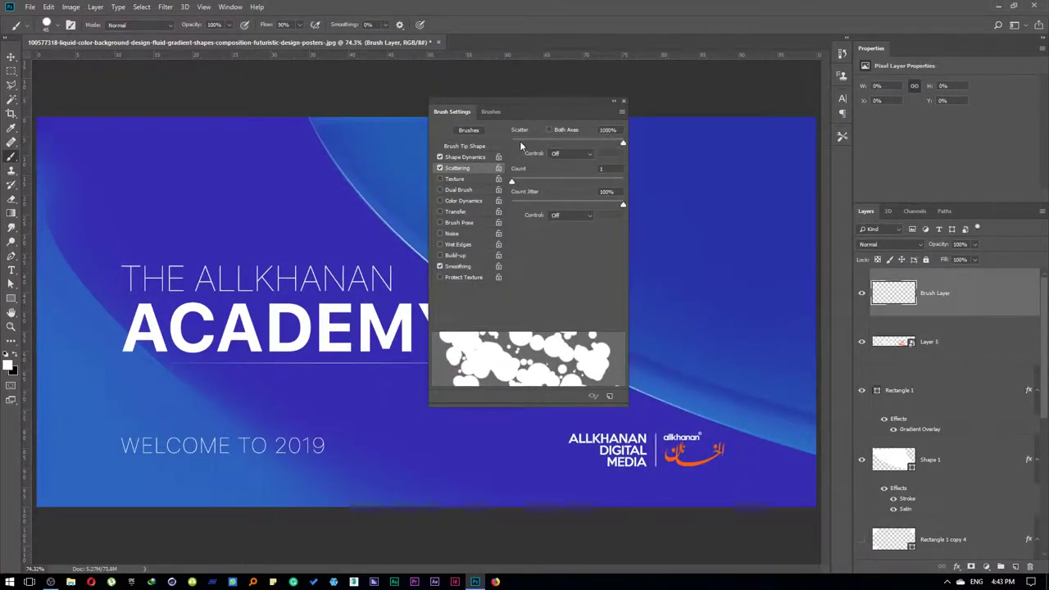
pyautogui.click(549, 130)
pyautogui.moveTo(162, 211); pyautogui.dragTo(369, 369)
pyautogui.hotkey('ctrl', 'z')
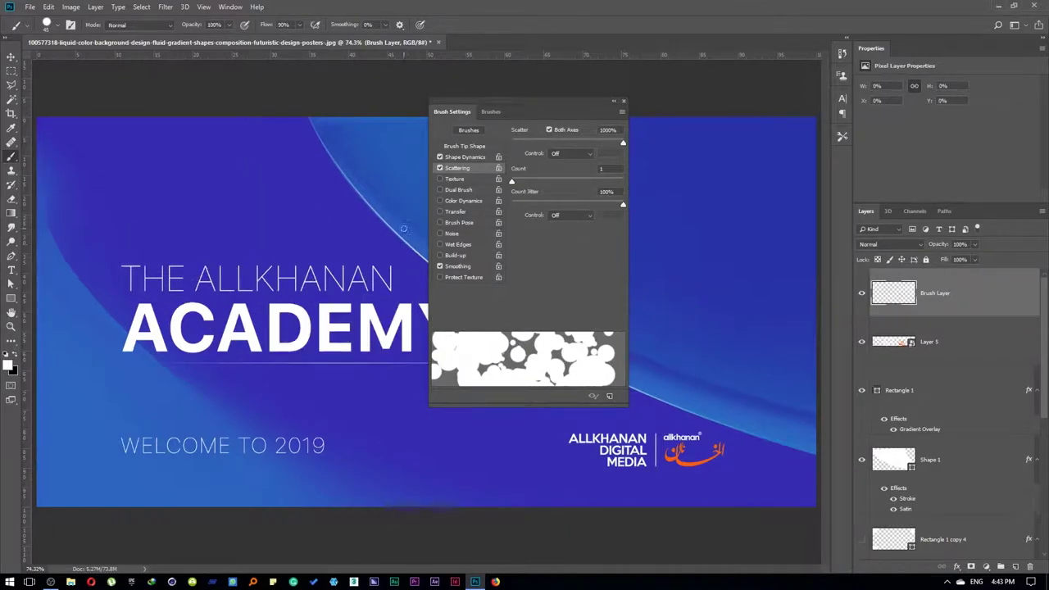
pyautogui.moveTo(591, 103)
pyautogui.mouseDown()
pyautogui.moveTo(532, 133)
pyautogui.moveTo(714, 161)
pyautogui.moveTo(256, 297)
pyautogui.moveTo(206, 281)
pyautogui.moveTo(195, 256)
pyautogui.mouseUp()
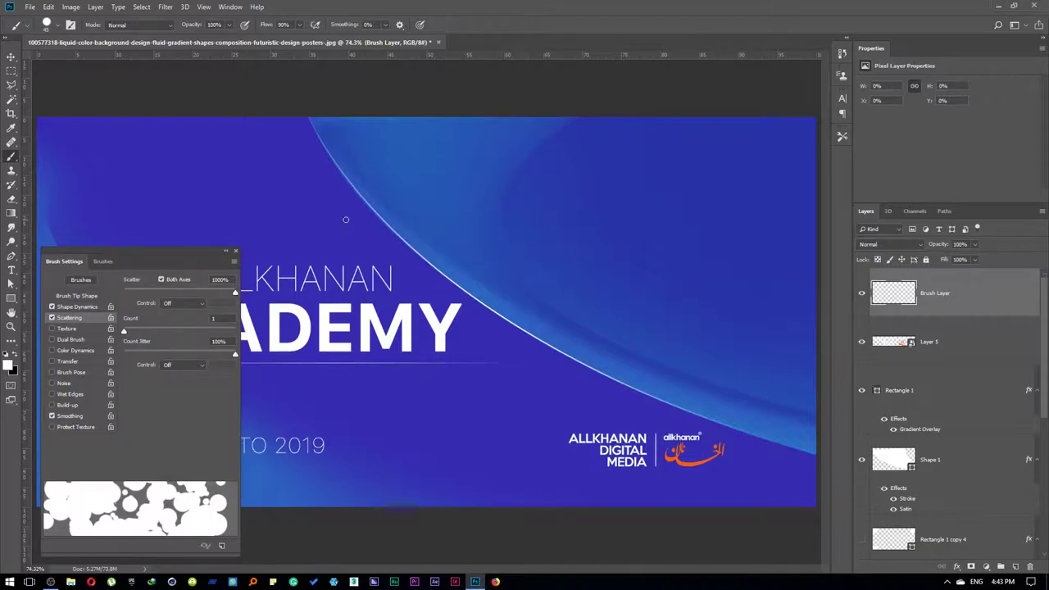
# - Paint trial white dots near the top of the curve, undoing the misplaced ones
pyautogui.rightClick(388, 204)
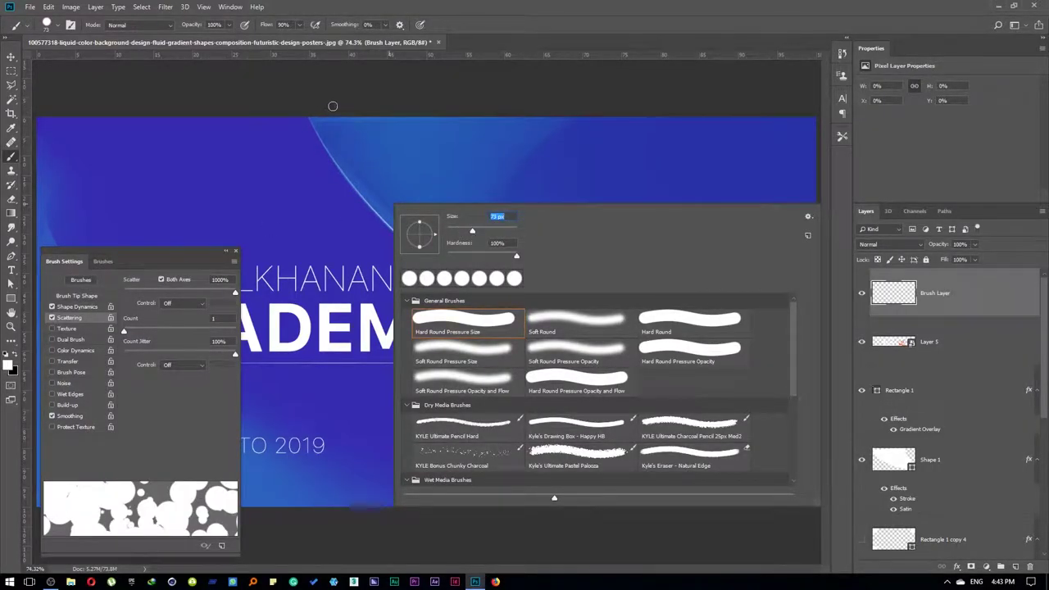
pyautogui.click(352, 131)
pyautogui.click(401, 177)
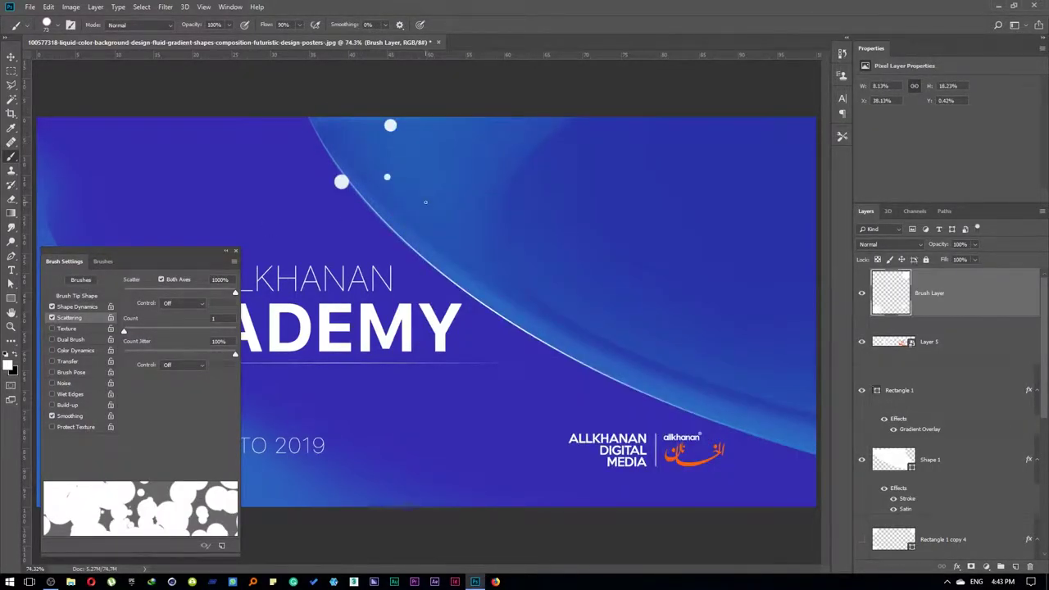
pyautogui.hotkey('ctrl', 'z')
pyautogui.click(382, 136)
pyautogui.click(398, 157)
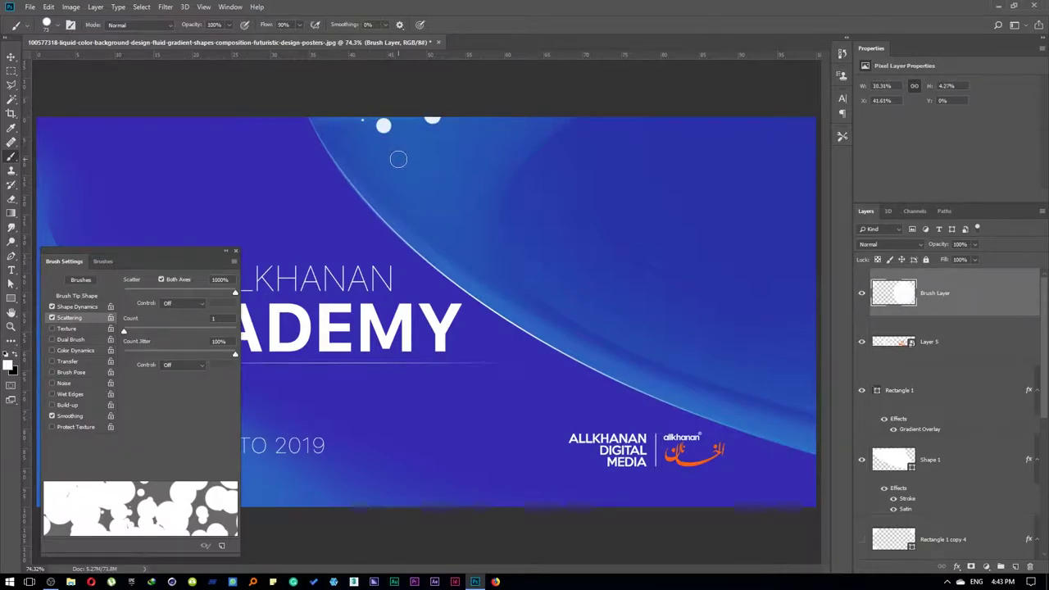
pyautogui.click(489, 237)
pyautogui.click(554, 271)
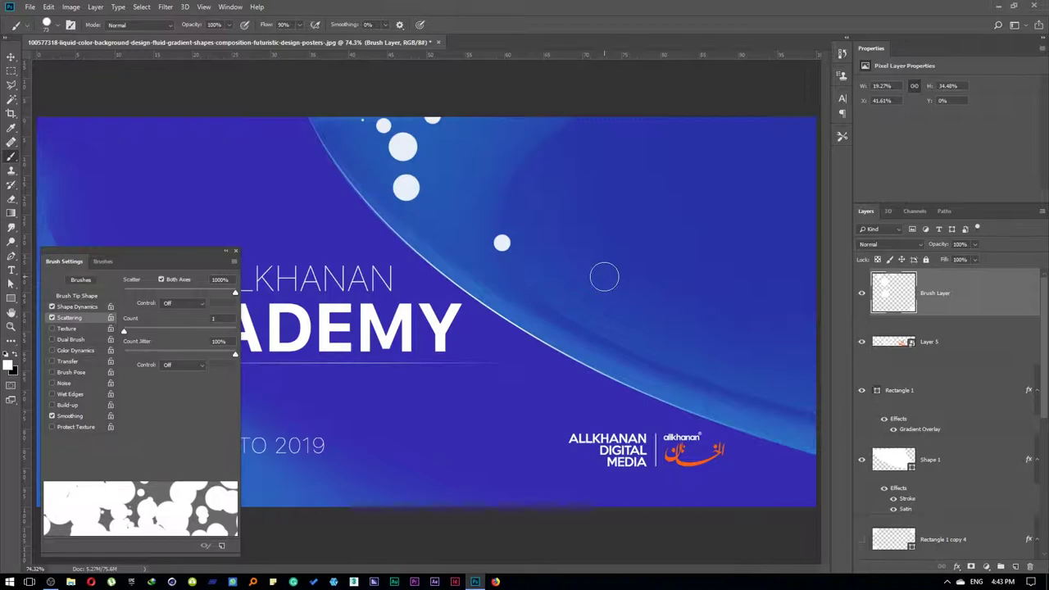
pyautogui.click(603, 277)
pyautogui.hotkey('ctrl', 'z')
pyautogui.hotkey('ctrl', 'z')
# - Resize the brush and test runs of scattered dots, undoing the trial strokes
pyautogui.rightClick(480, 207)
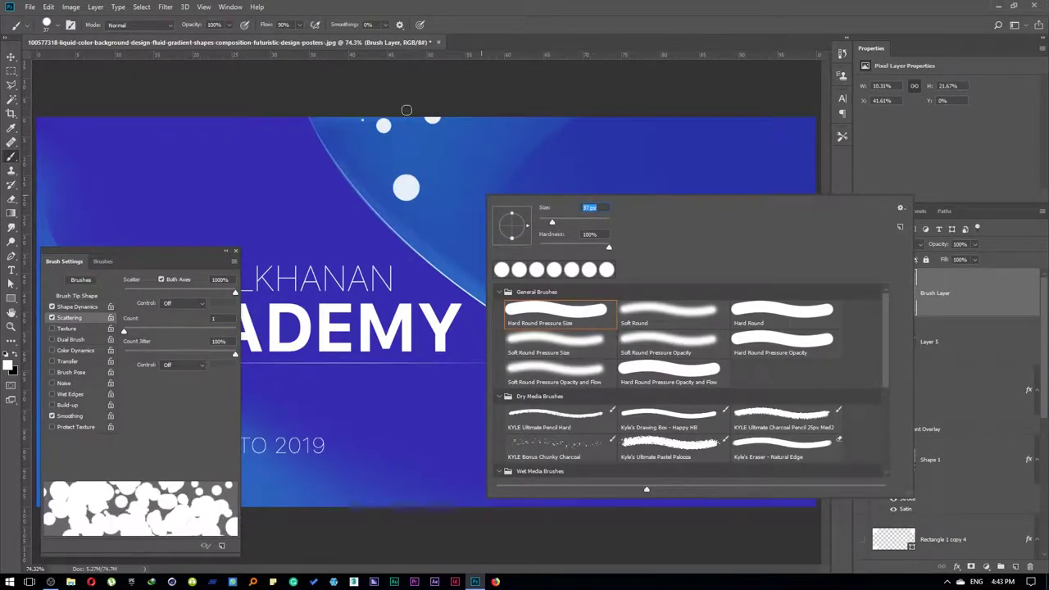
pyautogui.click(373, 92)
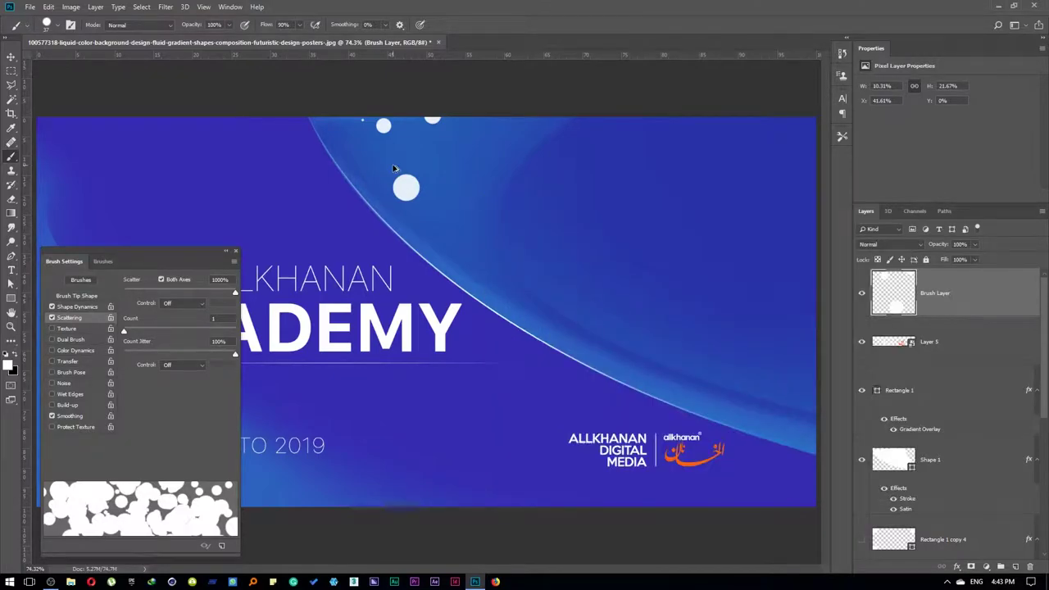
pyautogui.hotkey('ctrl', 'z')
pyautogui.hotkey('ctrl', 'z')
pyautogui.hotkey('ctrl', 'z')
pyautogui.rightClick(649, 270)
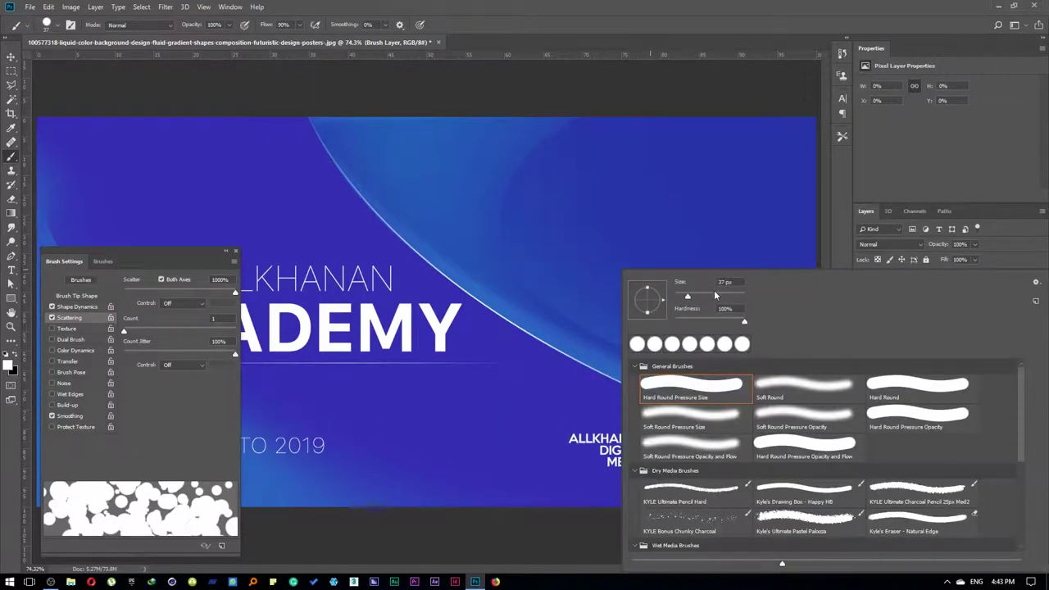
pyautogui.moveTo(703, 287); pyautogui.dragTo(721, 289)
pyautogui.press('Return')
pyautogui.moveTo(790, 379); pyautogui.dragTo(758, 373)
pyautogui.hotkey('ctrl', 'z')
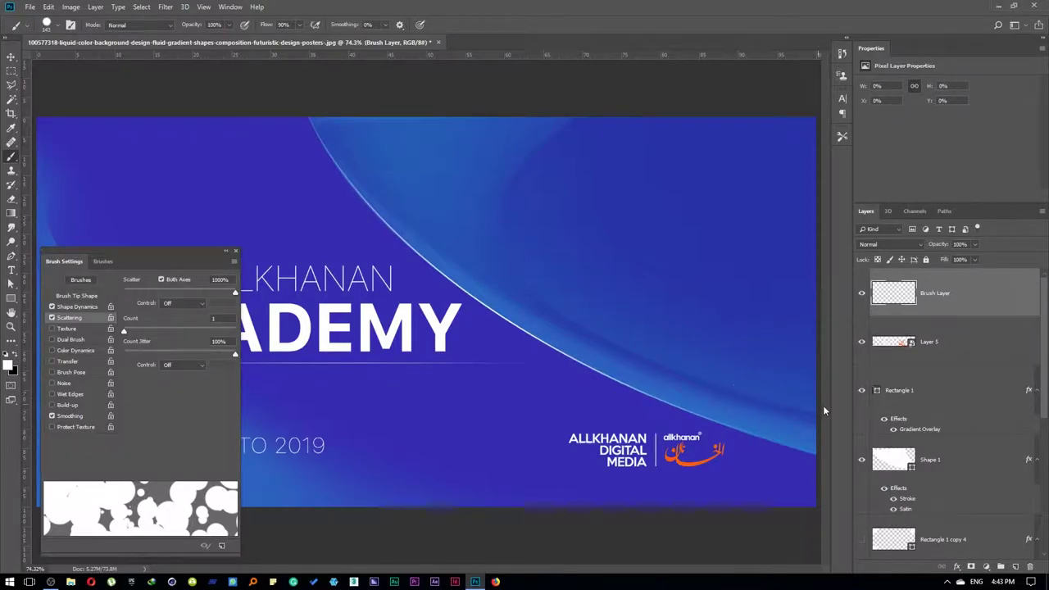
pyautogui.moveTo(823, 405); pyautogui.dragTo(613, 293)
pyautogui.hotkey('ctrl', 'z')
# - Stamp large white dots at the right edge and along the curve, ending on a 36 px brush
pyautogui.click(758, 381)
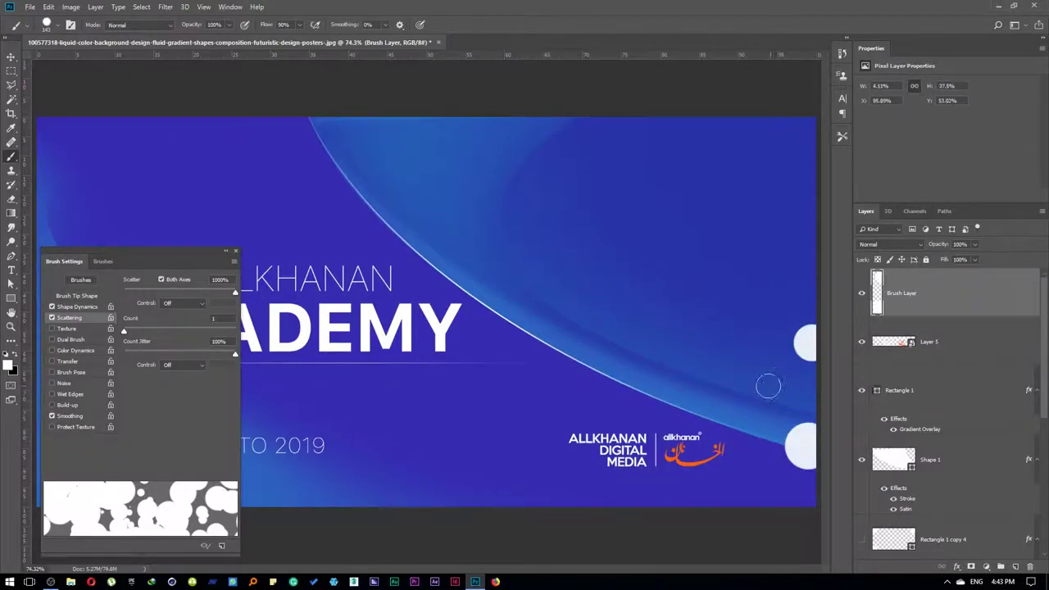
pyautogui.click(680, 346)
pyautogui.rightClick(680, 346)
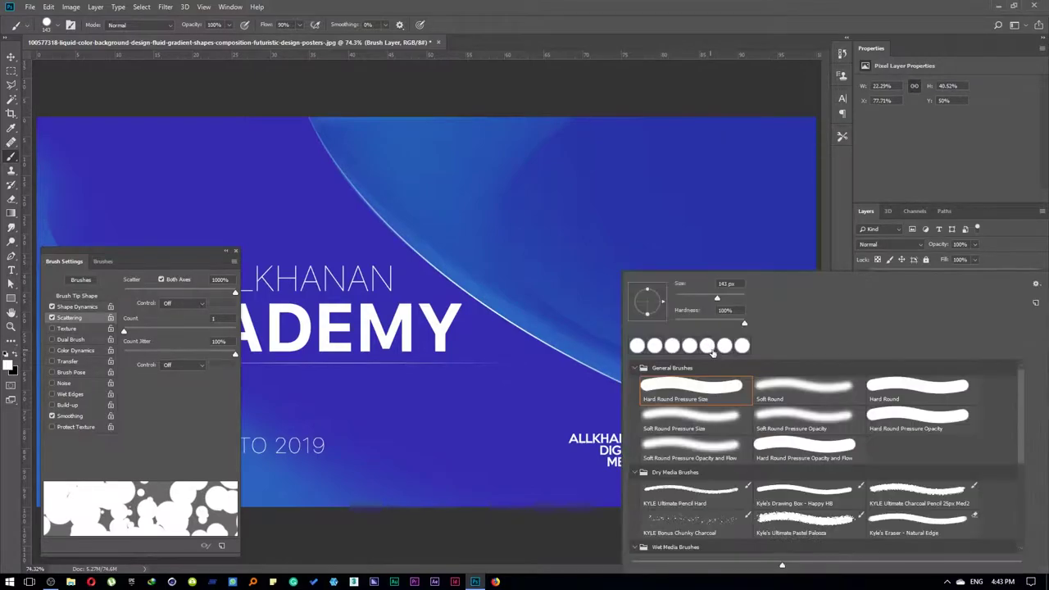
pyautogui.moveTo(717, 299); pyautogui.dragTo(703, 301)
pyautogui.click(601, 304)
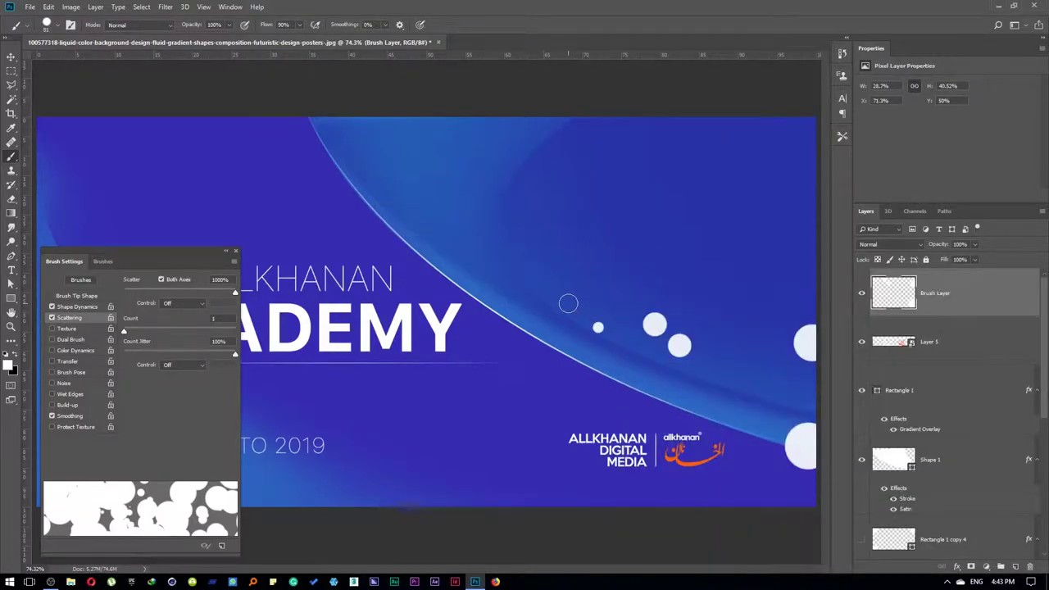
pyautogui.moveTo(566, 300); pyautogui.dragTo(532, 286)
pyautogui.rightClick(525, 265)
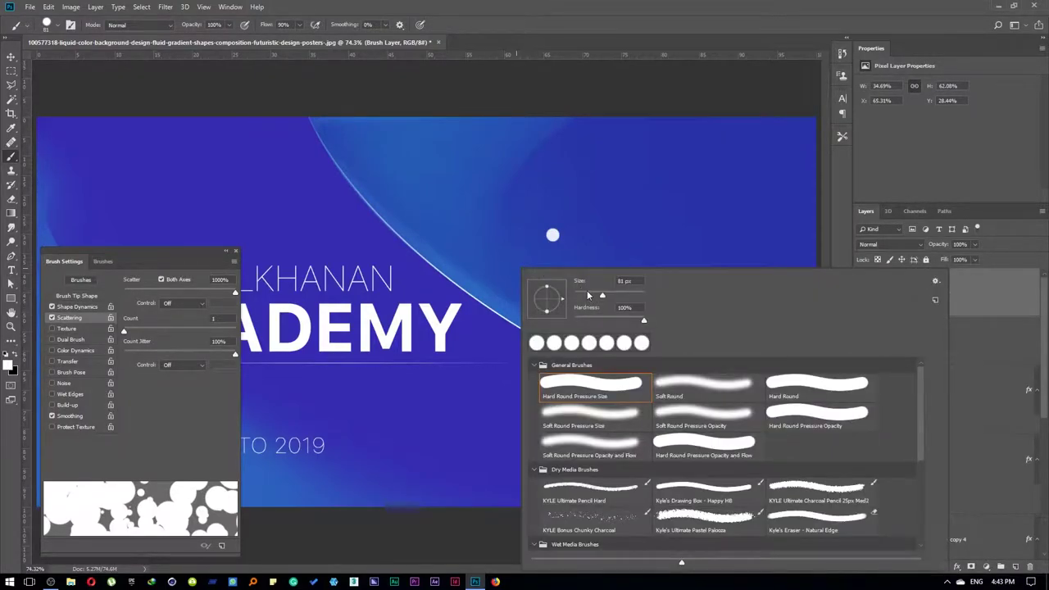
pyautogui.click(587, 292)
pyautogui.press('Return')
# - Sprinkle small dots of about 12 px along the top of the curve
pyautogui.click(399, 191)
pyautogui.rightClick(406, 182)
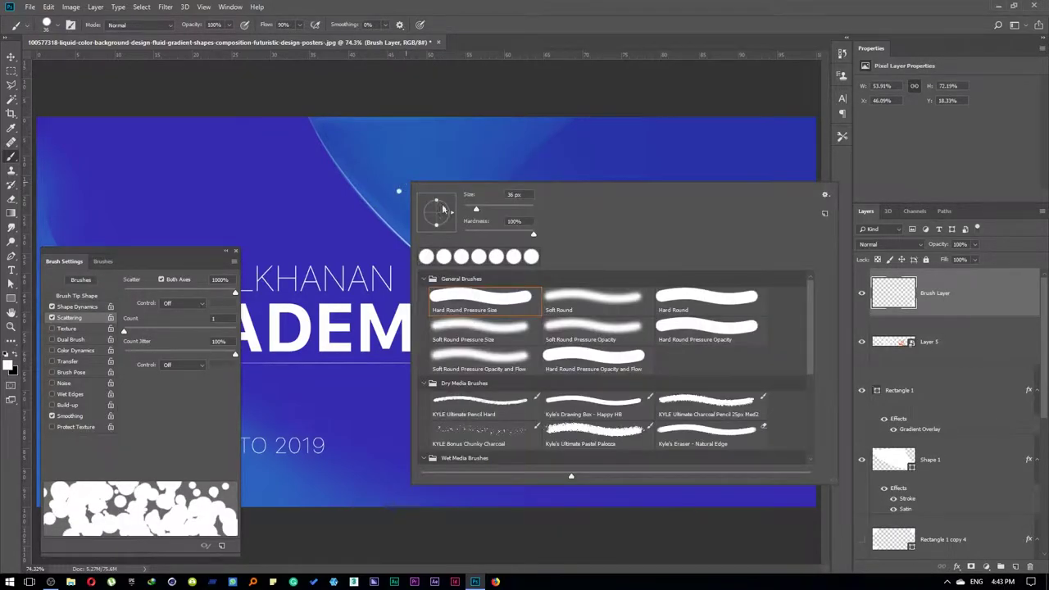
pyautogui.click(468, 210)
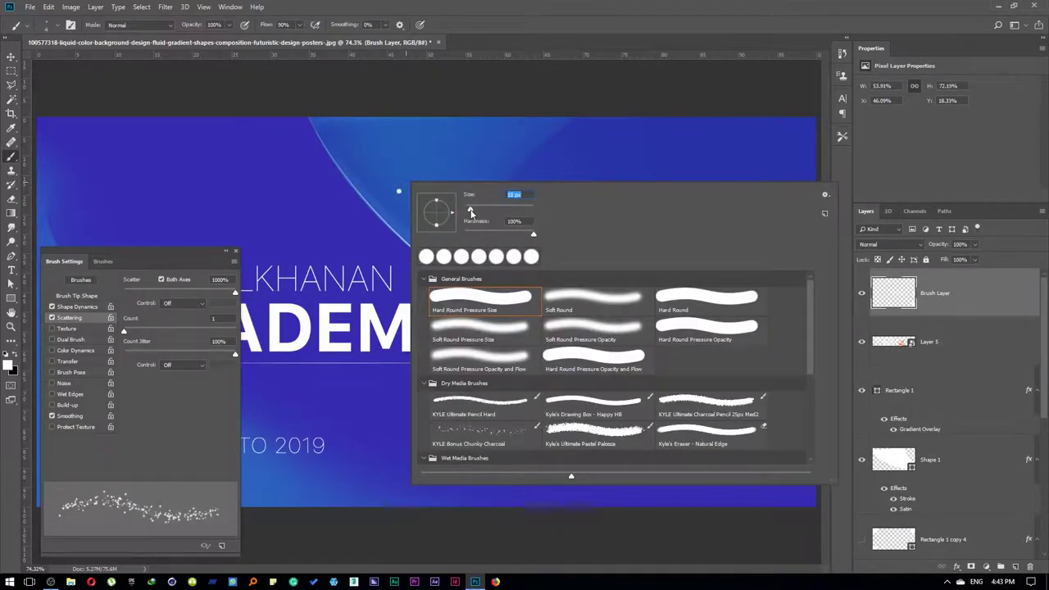
pyautogui.click(359, 162)
pyautogui.moveTo(345, 151); pyautogui.dragTo(322, 128)
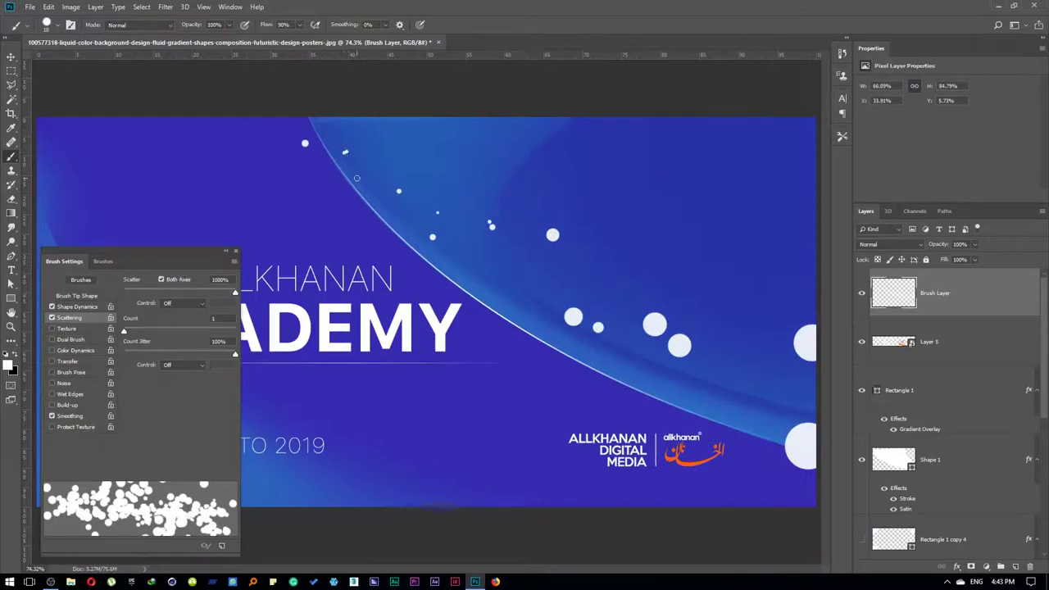
pyautogui.rightClick(374, 187)
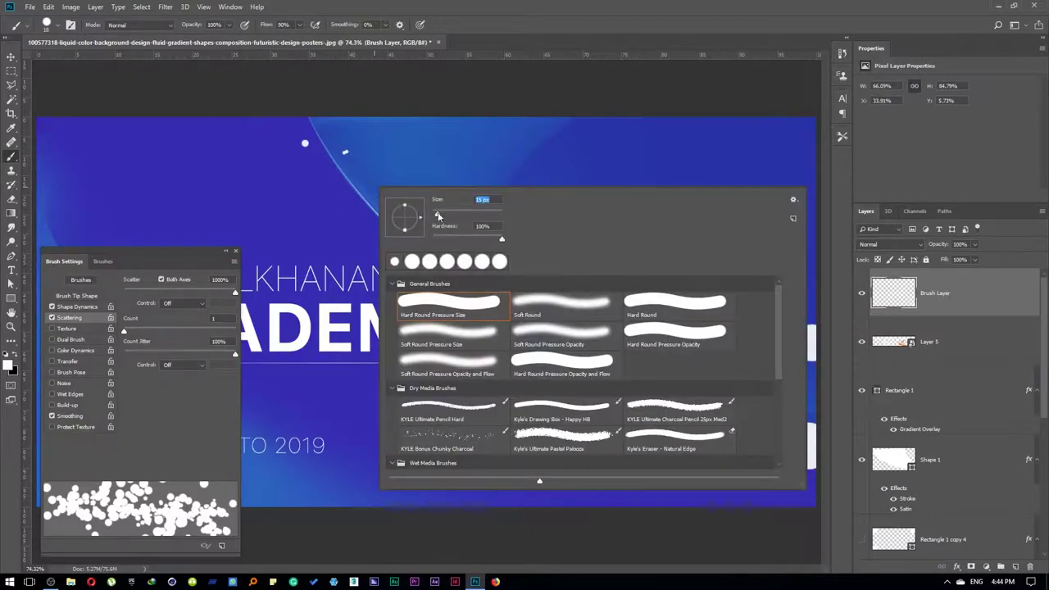
pyautogui.moveTo(437, 216); pyautogui.dragTo(435, 216)
pyautogui.click(355, 199)
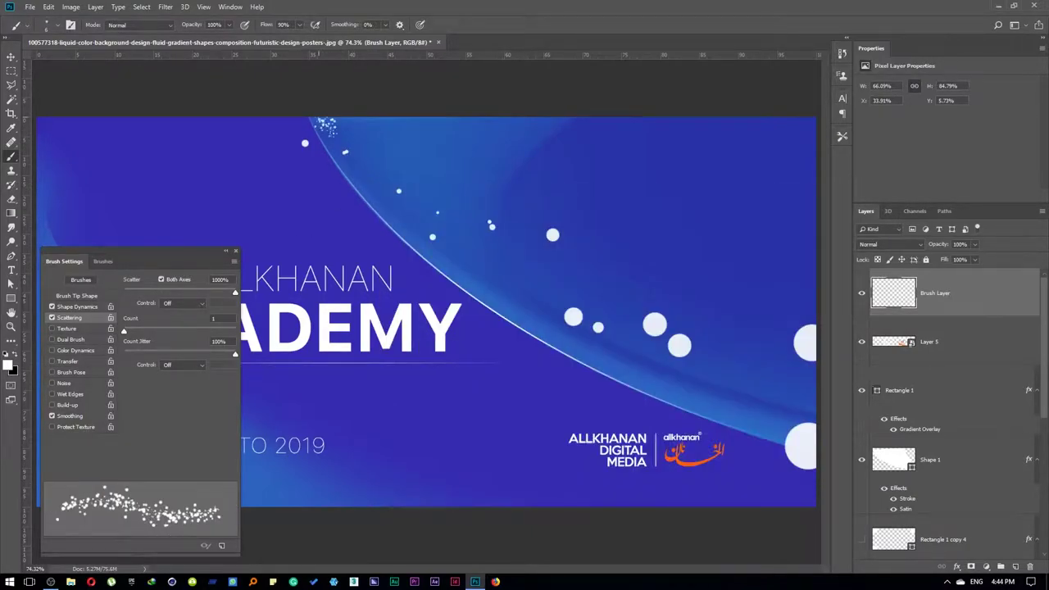
pyautogui.click(332, 131)
pyautogui.hotkey('ctrl', 'z')
pyautogui.click(317, 123)
# - Paint 62 px dots down the curve to the lower right, then set the layer to Darker Color
pyautogui.rightClick(339, 147)
pyautogui.moveTo(383, 182); pyautogui.dragTo(402, 179)
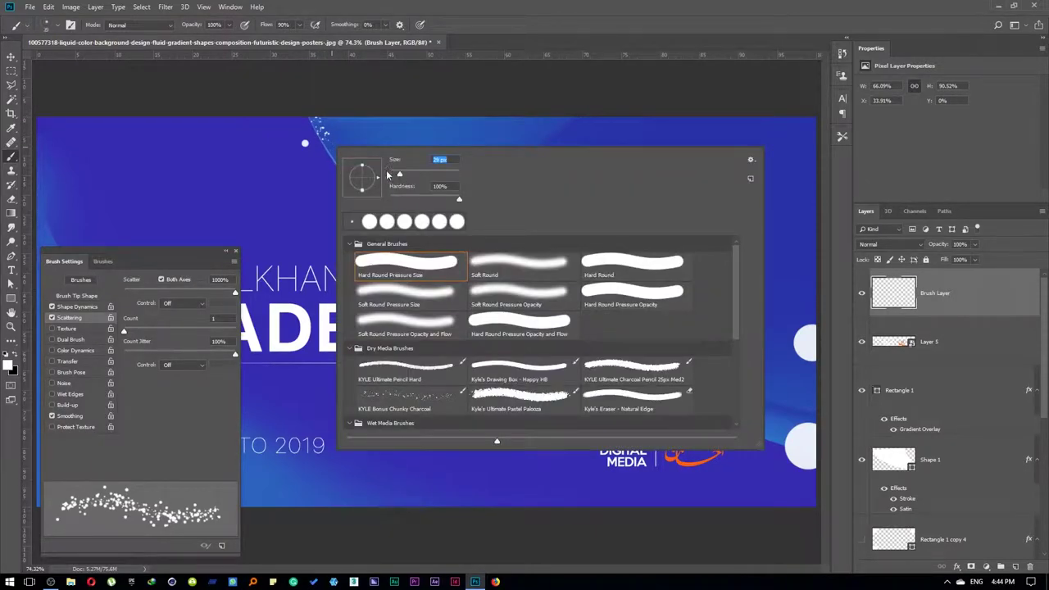
pyautogui.click(338, 152)
pyautogui.rightClick(400, 190)
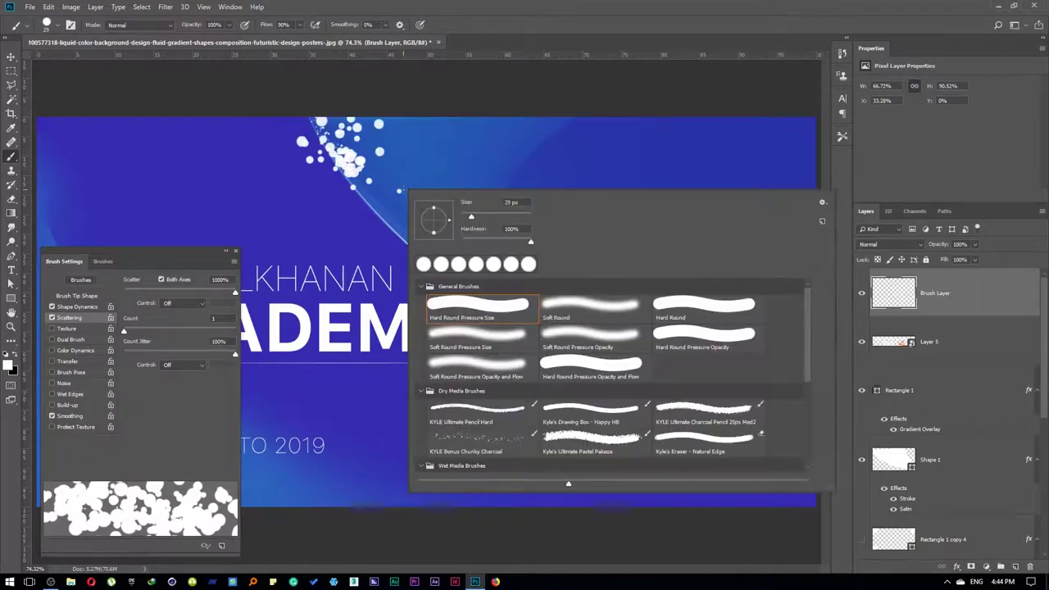
pyautogui.moveTo(477, 215); pyautogui.dragTo(489, 214)
pyautogui.moveTo(352, 164); pyautogui.dragTo(490, 246)
pyautogui.rightClick(489, 248)
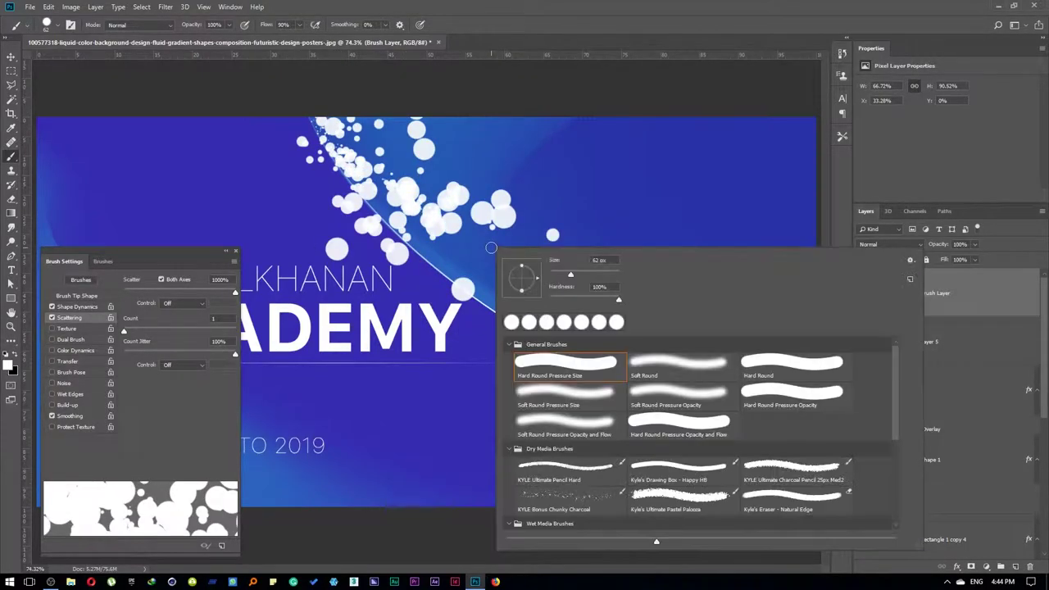
pyautogui.click(492, 245)
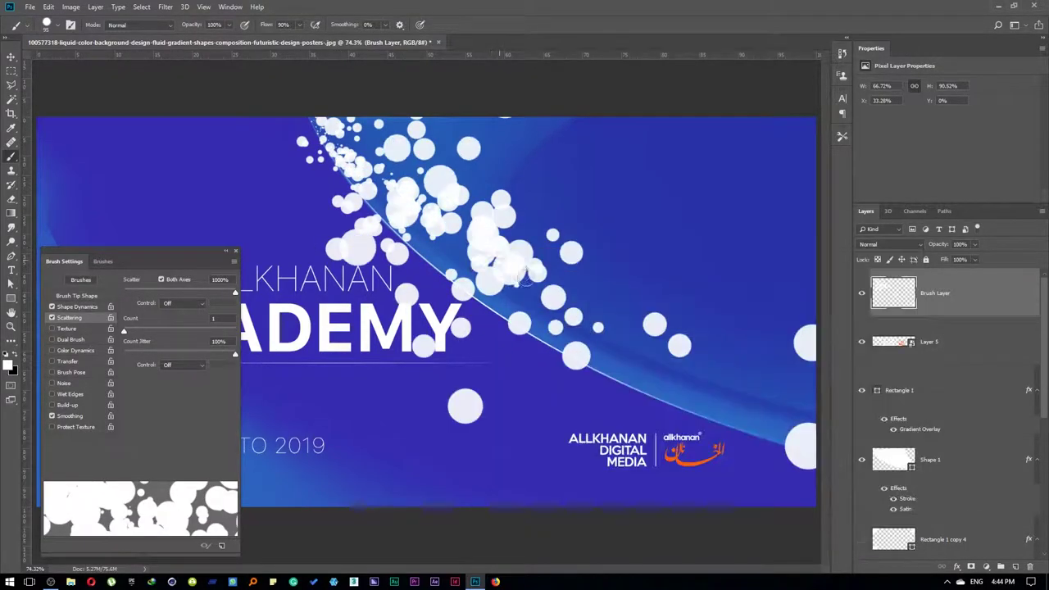
pyautogui.moveTo(492, 245); pyautogui.dragTo(655, 322)
pyautogui.rightClick(655, 322)
pyautogui.press('Escape')
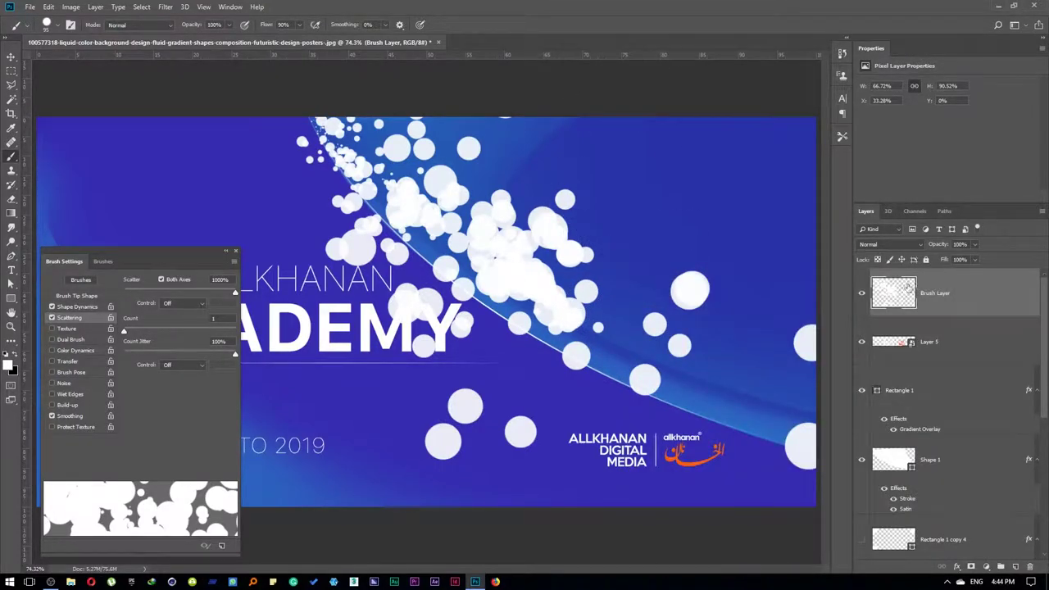
pyautogui.click(886, 244)
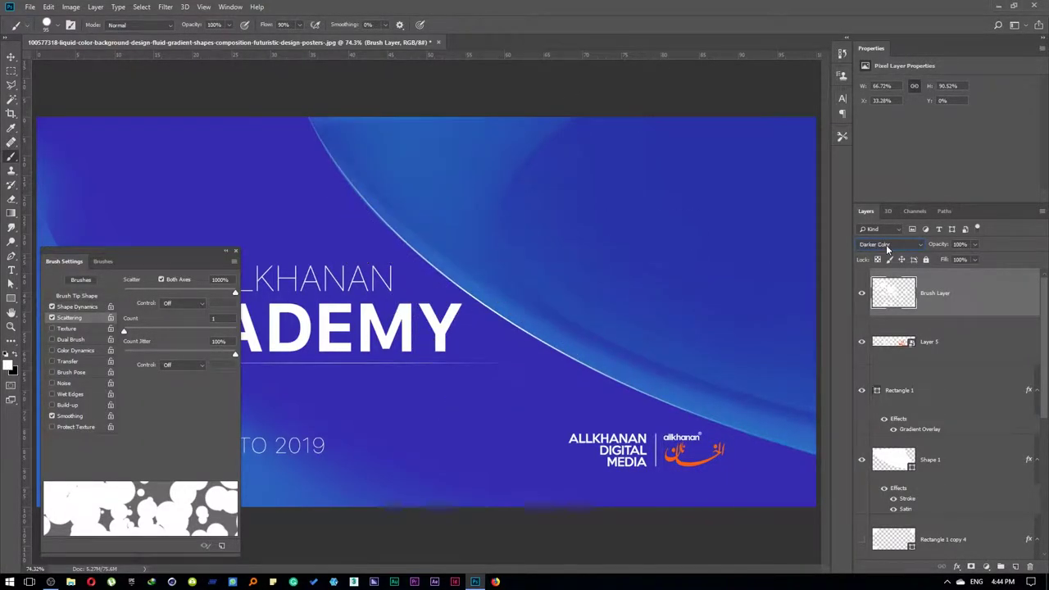
# - Switch the Brush Layer blend mode to Overlay so the dots glow as blue bokeh
pyautogui.scroll(-2, 886, 248)
pyautogui.scroll(-3, 886, 248)
pyautogui.scroll(-2, 886, 248)
pyautogui.scroll(1, 886, 248)
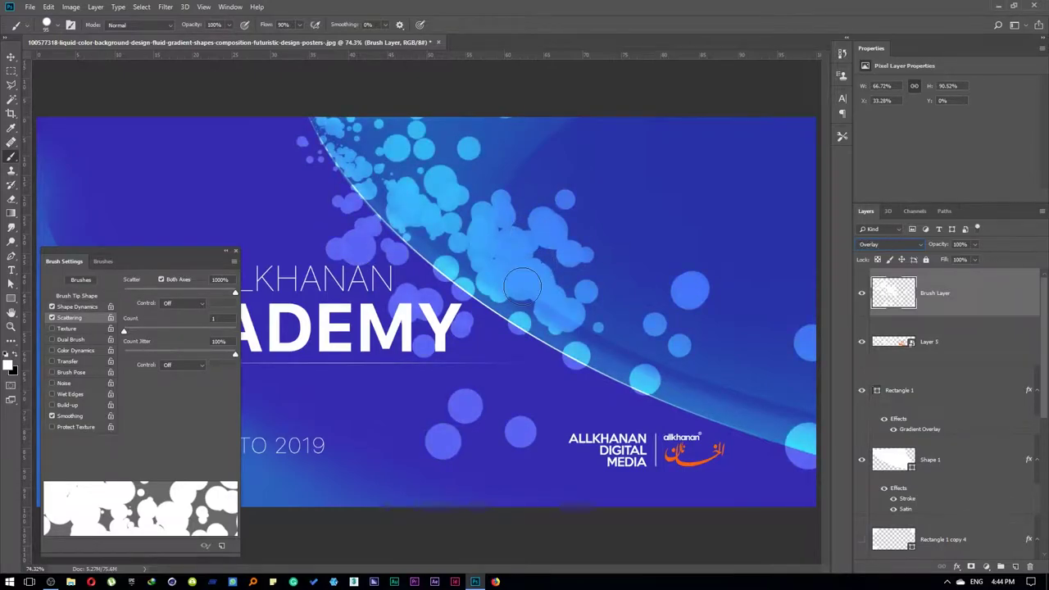
pyautogui.hotkey('ctrl', '-')
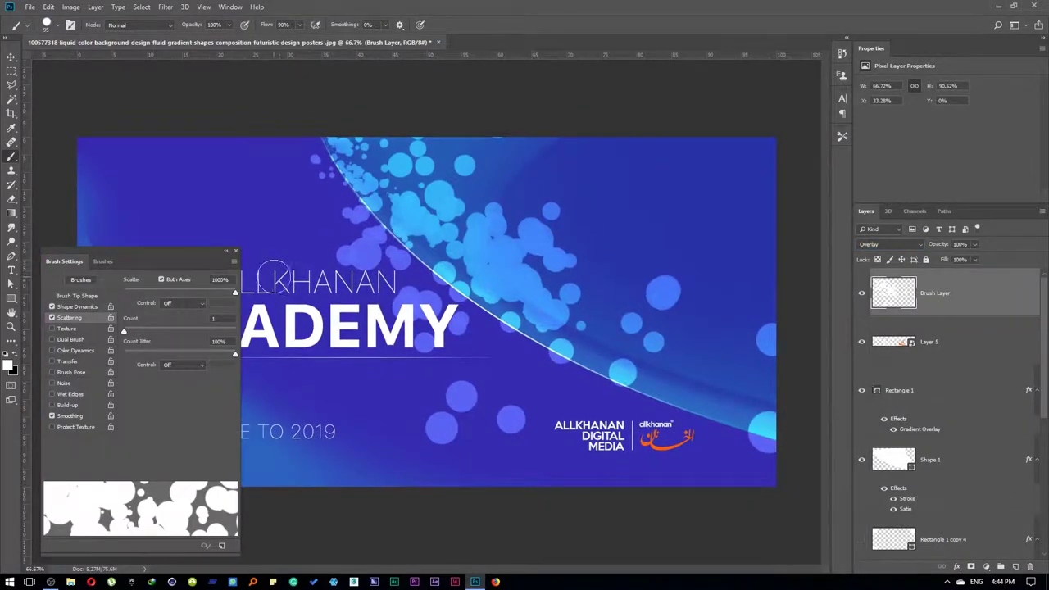
# - Save the scattered brush as preset 'Brush V One', capturing brush size and colour
pyautogui.rightClick(535, 259)
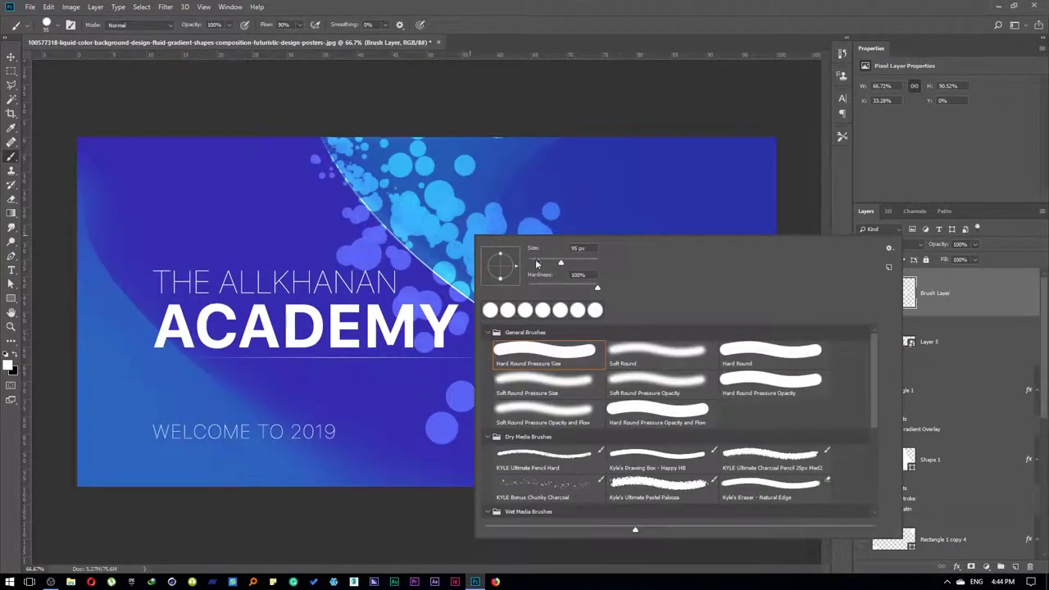
pyautogui.click(889, 248)
pyautogui.click(934, 260)
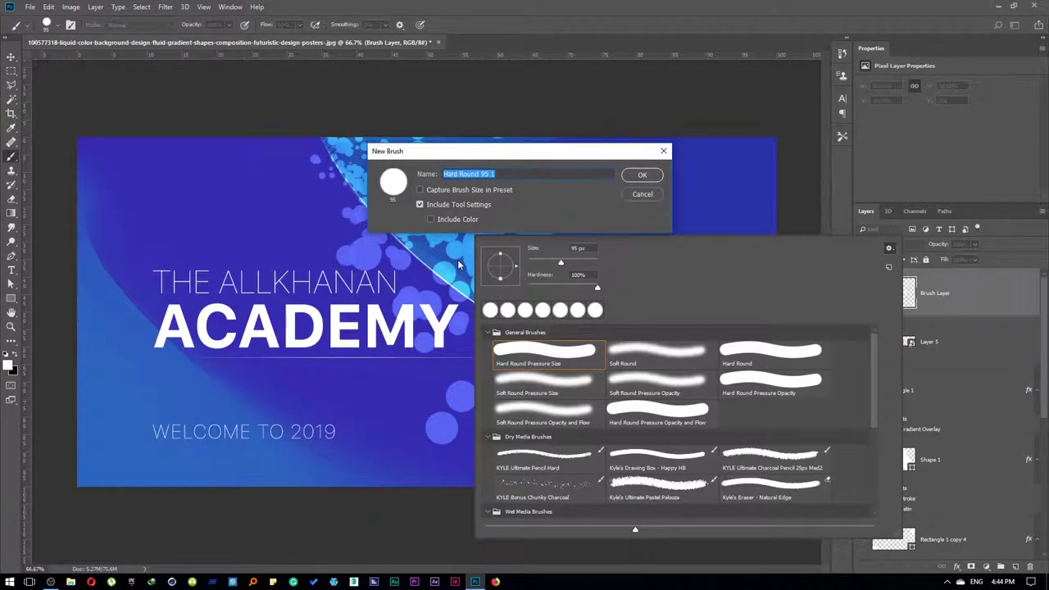
pyautogui.write('Brush V One')
pyautogui.click(439, 190)
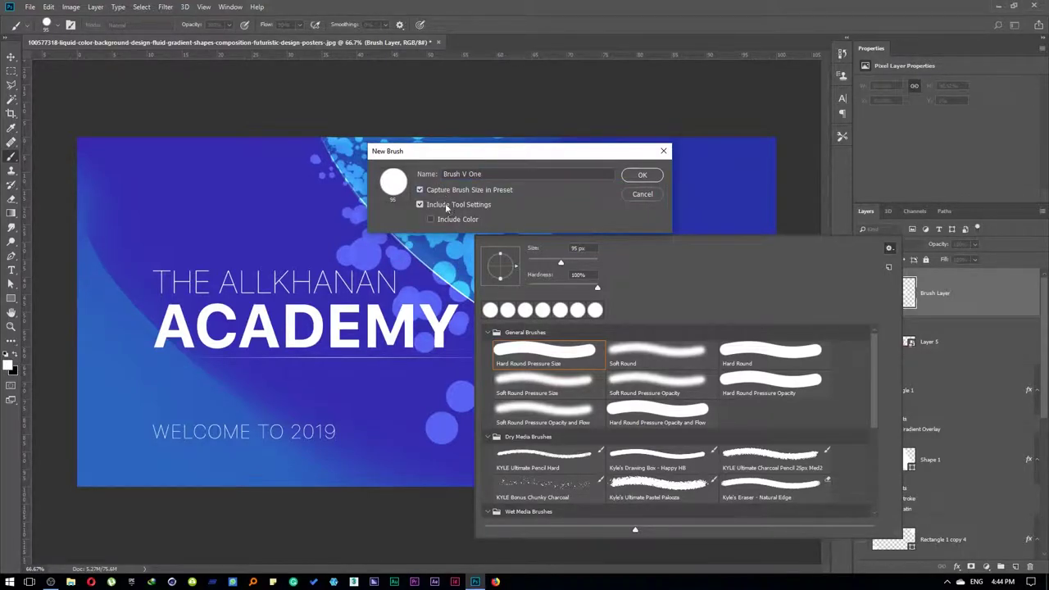
pyautogui.click(431, 219)
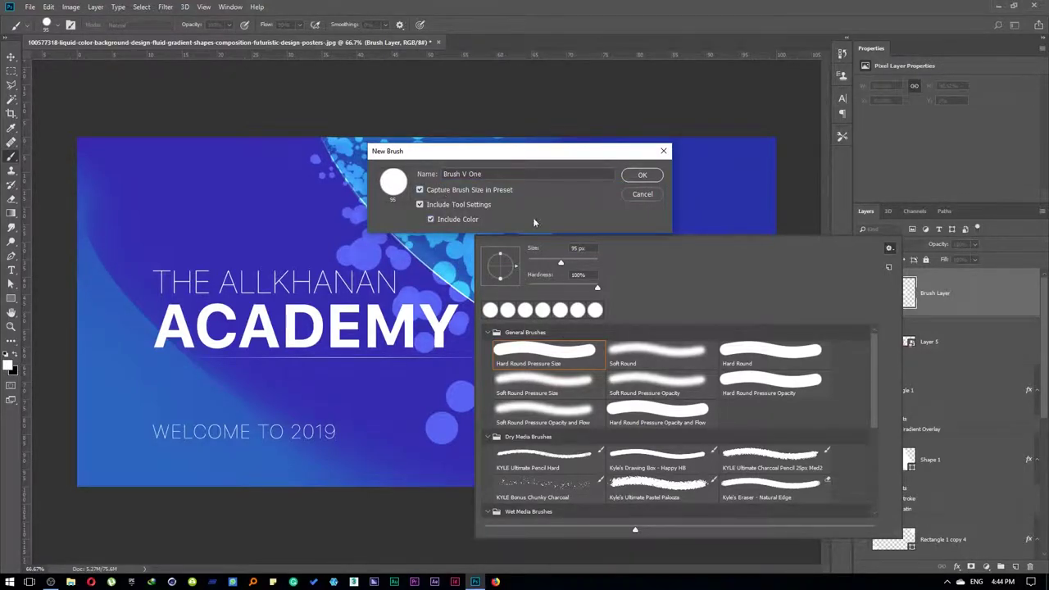
pyautogui.click(639, 175)
pyautogui.press('Escape')
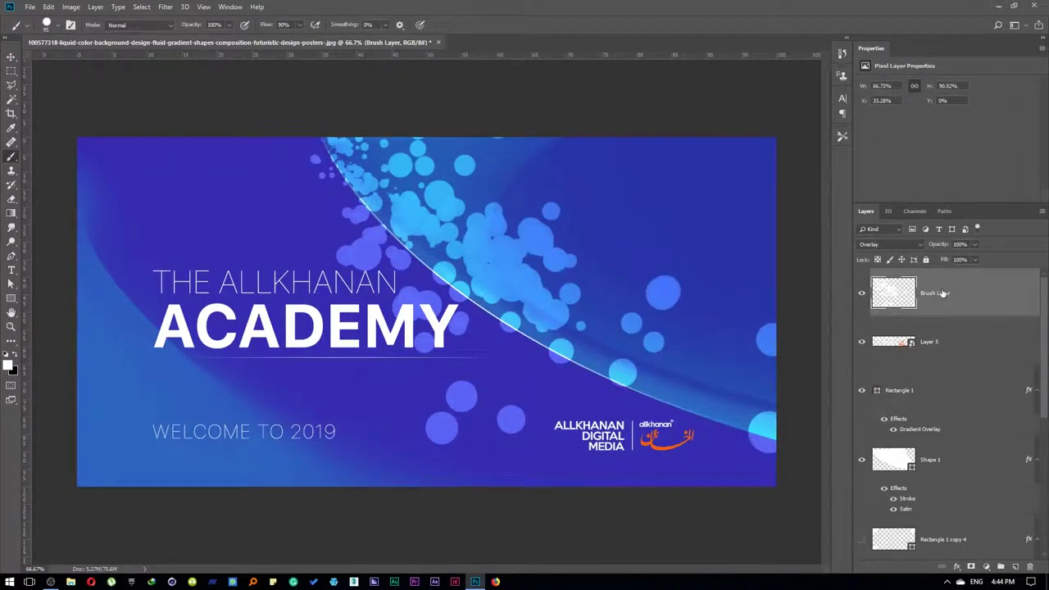
# - Delete the dotted Brush Layer and add a new layer named 'Brush V One'
pyautogui.press('Delete')
pyautogui.rightClick(485, 220)
pyautogui.press('Escape')
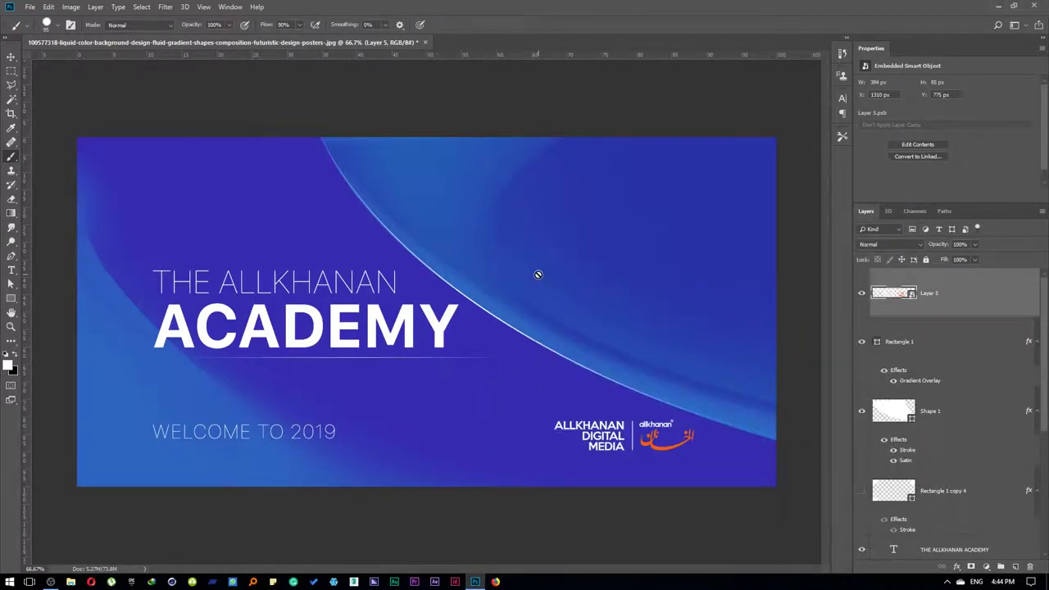
pyautogui.hotkey('ctrl', 'shift', 'alt', 'n')
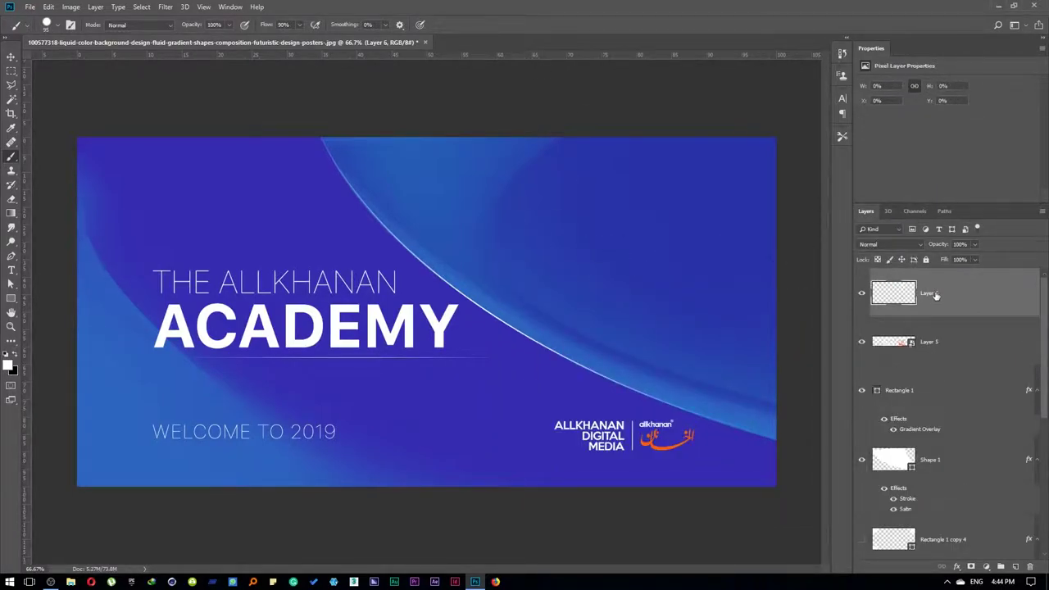
pyautogui.doubleClick(934, 293)
pyautogui.write('Brush V On')
pyautogui.write('e')
pyautogui.press('Return')
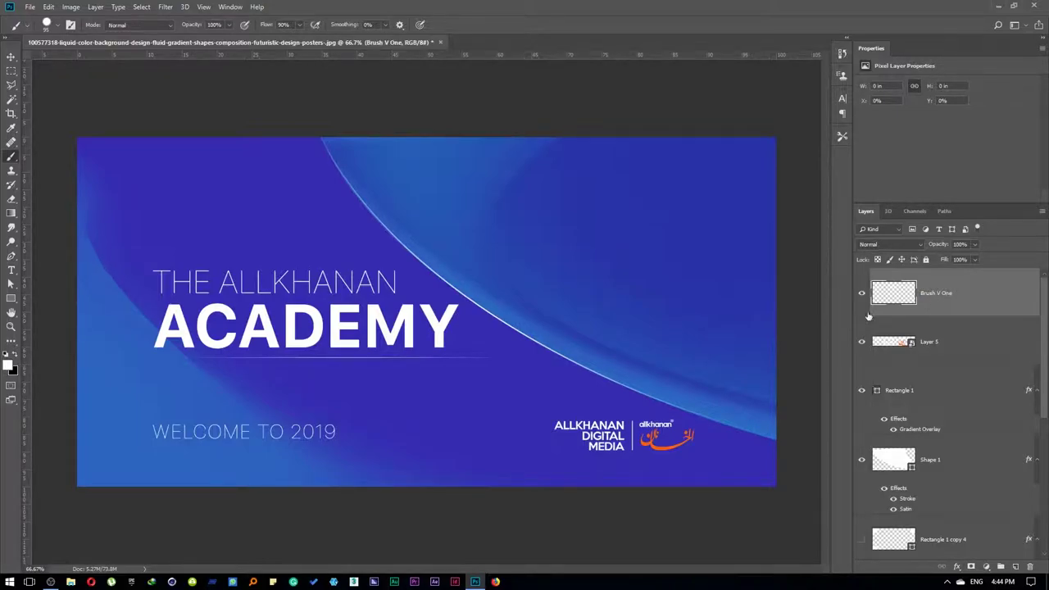
# - Select the Brush V One preset, add another empty layer, and start a new document
pyautogui.rightClick(596, 236)
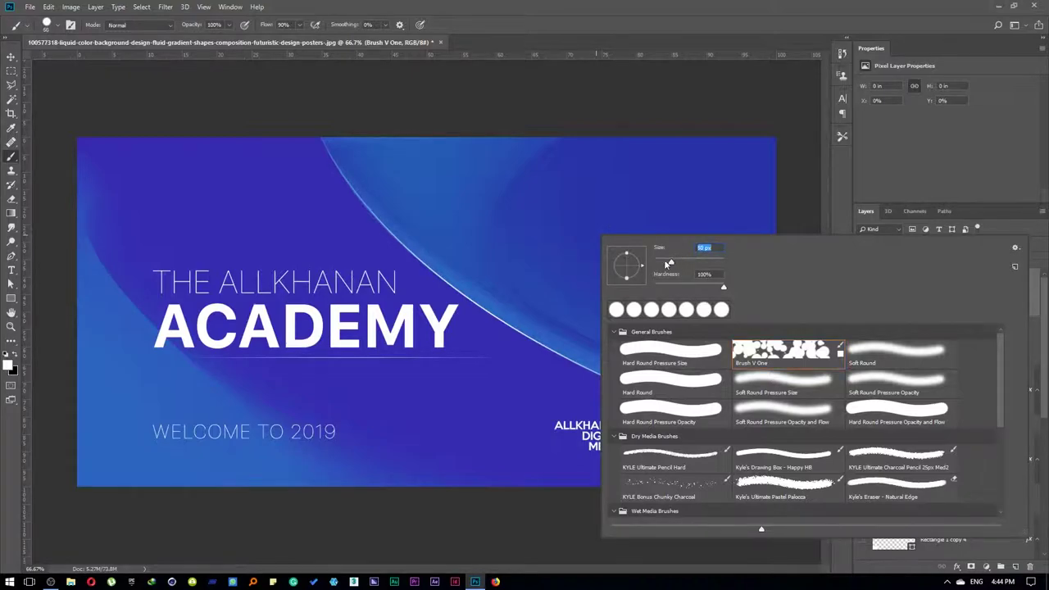
pyautogui.click(373, 142)
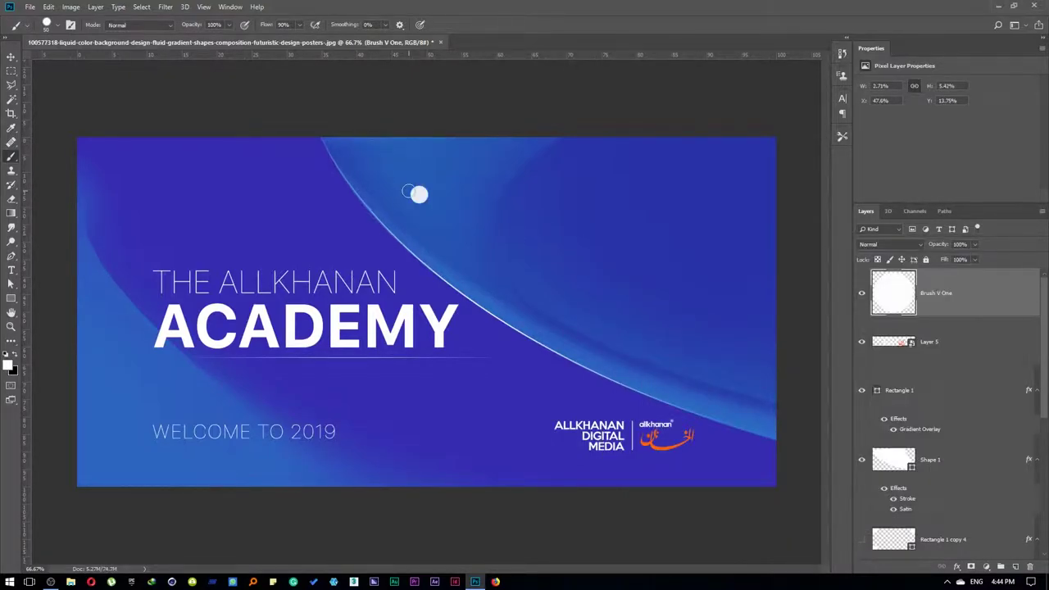
pyautogui.hotkey('ctrl', 'shift', 'alt', 'n')
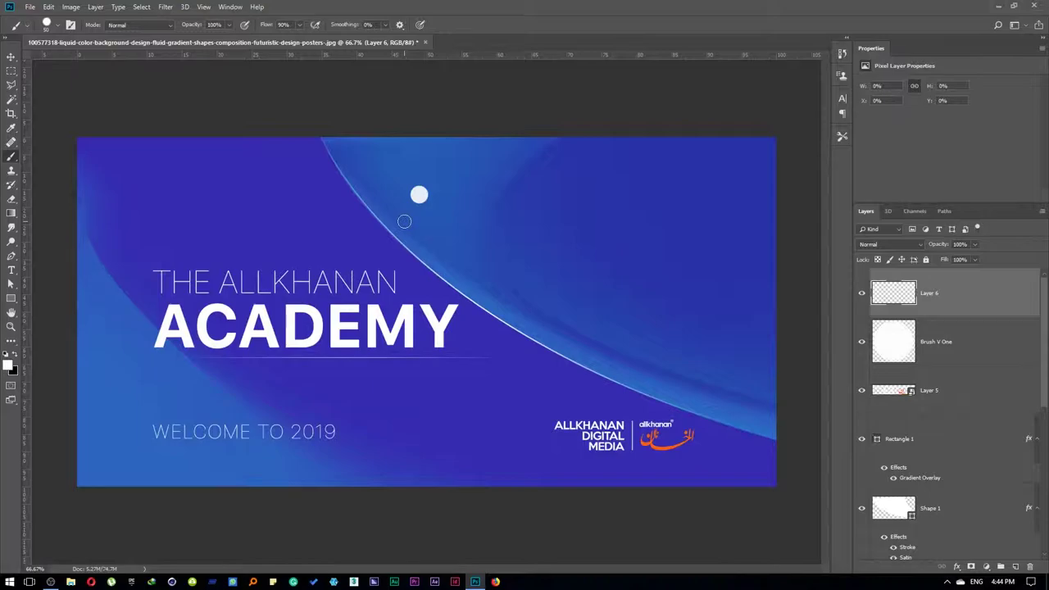
pyautogui.hotkey('ctrl', 'n')
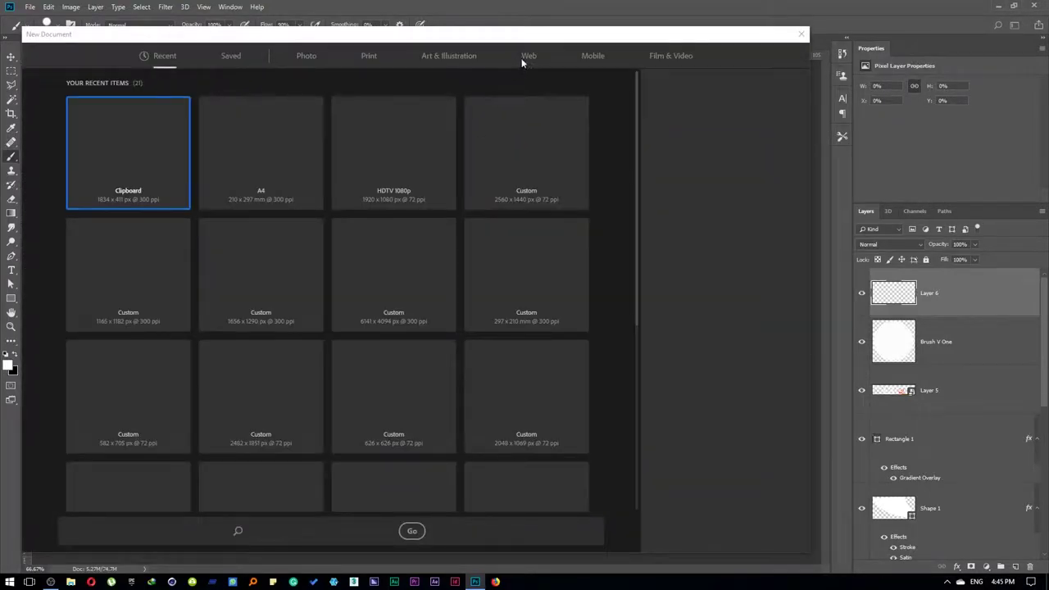
# - Create a 1920×1080 HDTV 1080p document and fill it with a blue gradient
pyautogui.click(678, 55)
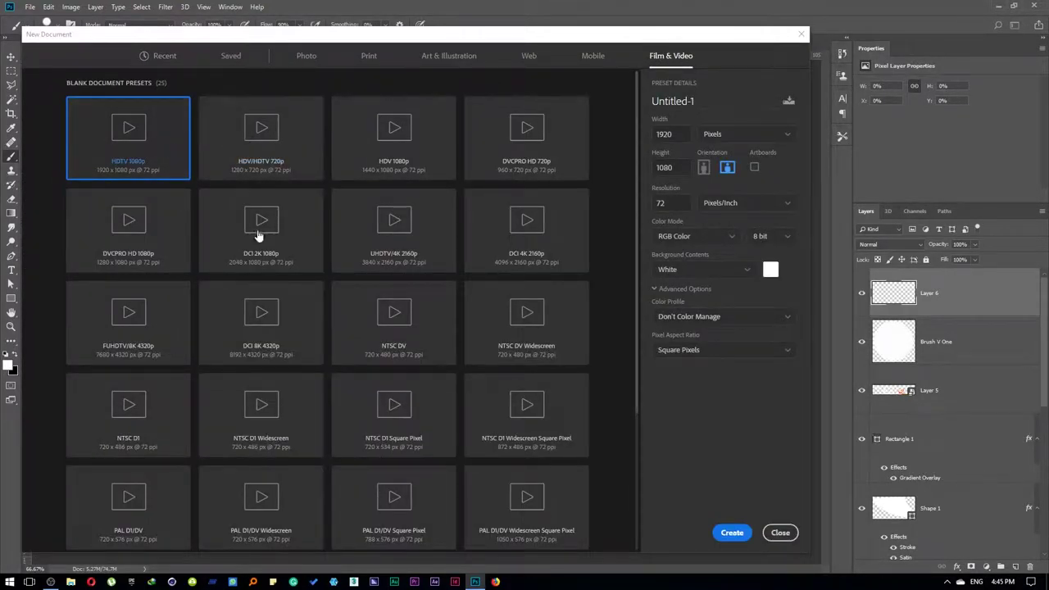
pyautogui.click(731, 533)
pyautogui.press('g')
pyautogui.moveTo(456, 286); pyautogui.dragTo(457, 201)
pyautogui.moveTo(374, 60); pyautogui.dragTo(374, 449)
# - Enlarge the canvas evenly around the gradient with a centre-out crop
pyautogui.press('t')
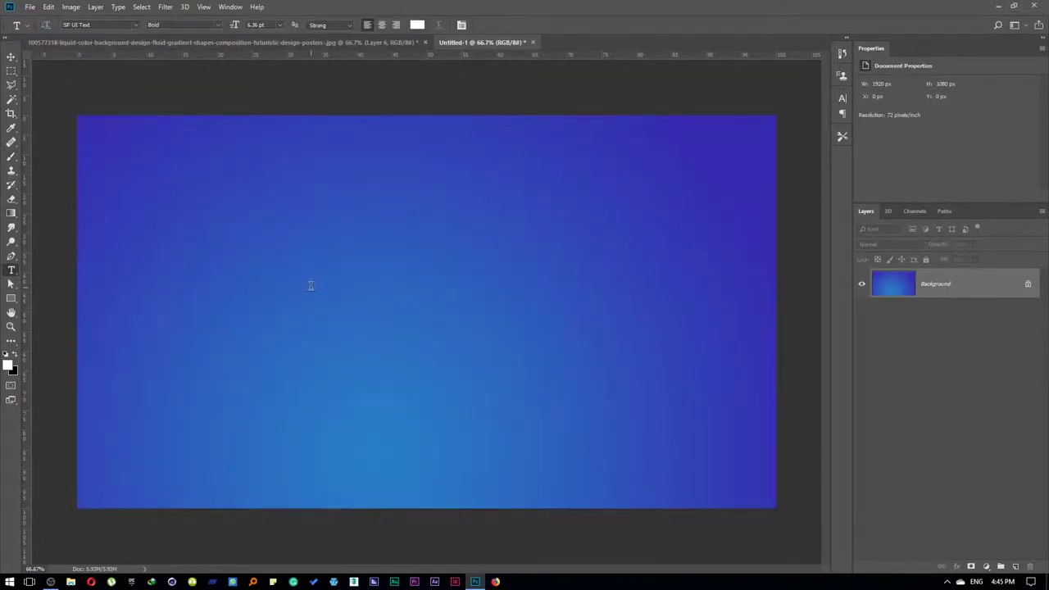
pyautogui.press('b')
pyautogui.rightClick(250, 230)
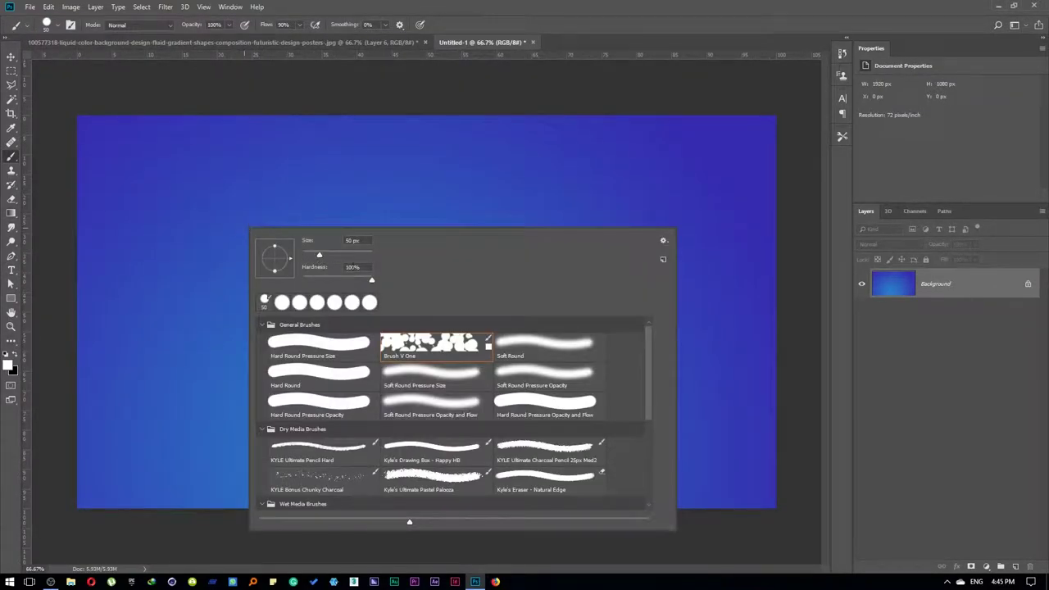
pyautogui.press('Escape')
pyautogui.scroll(-3, 492, 152)
pyautogui.scroll(-2, 445, 264)
pyautogui.press('c')
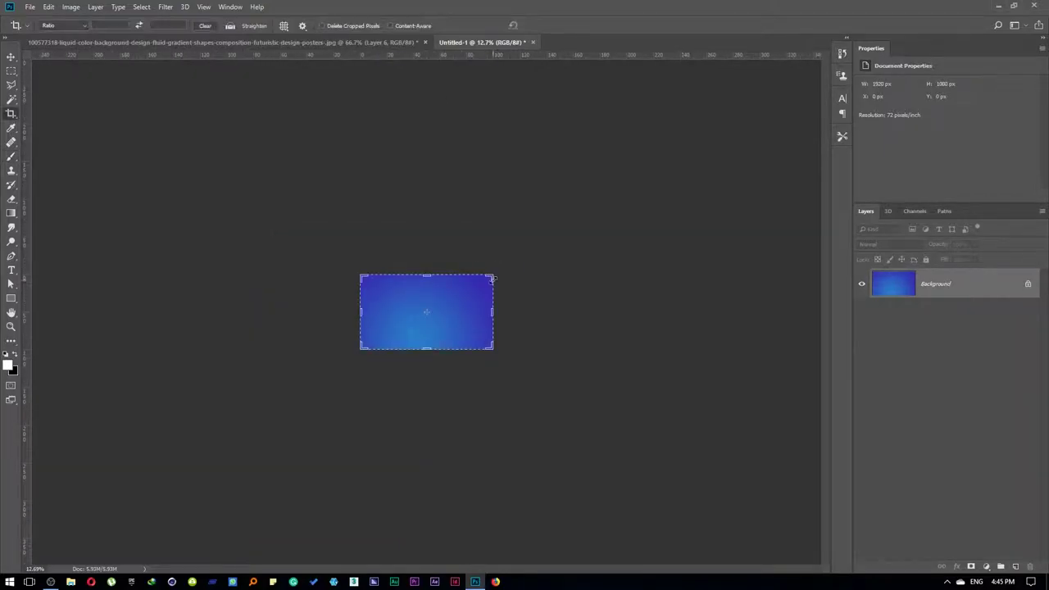
pyautogui.moveTo(493, 275); pyautogui.dragTo(683, 127)
pyautogui.press('Return')
# - Scale the gradient to fill, crop back to size, and add empty Layer 1
pyautogui.hotkey('ctrl', 't')
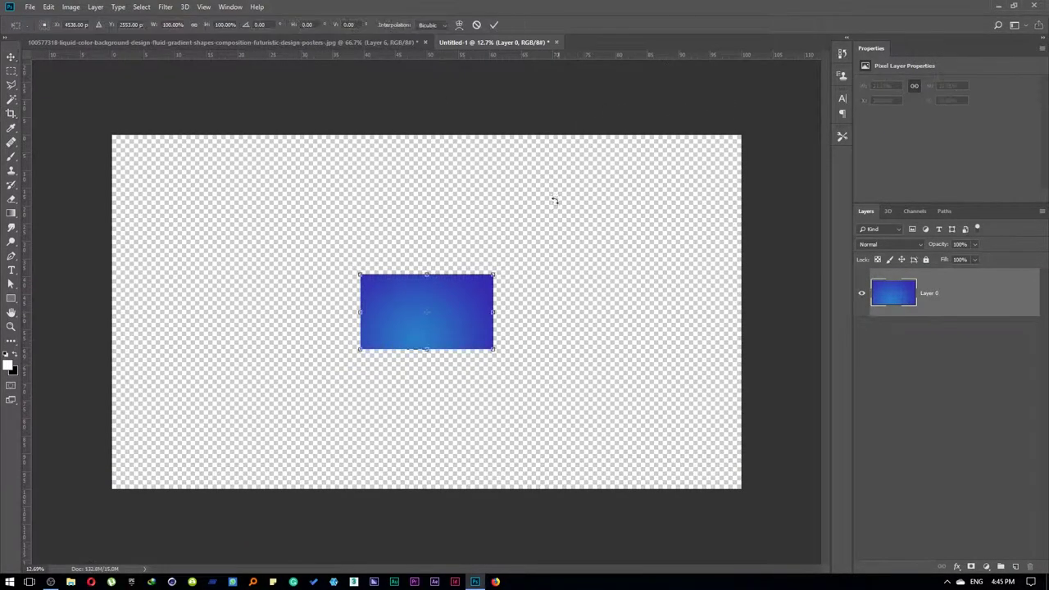
pyautogui.moveTo(493, 274); pyautogui.dragTo(997, 5)
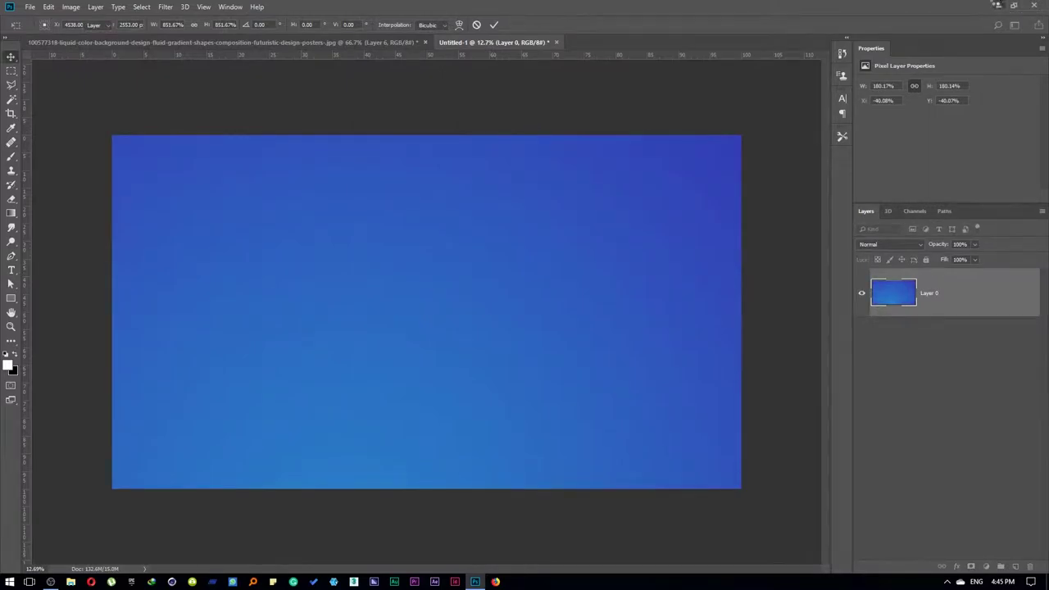
pyautogui.press('Return')
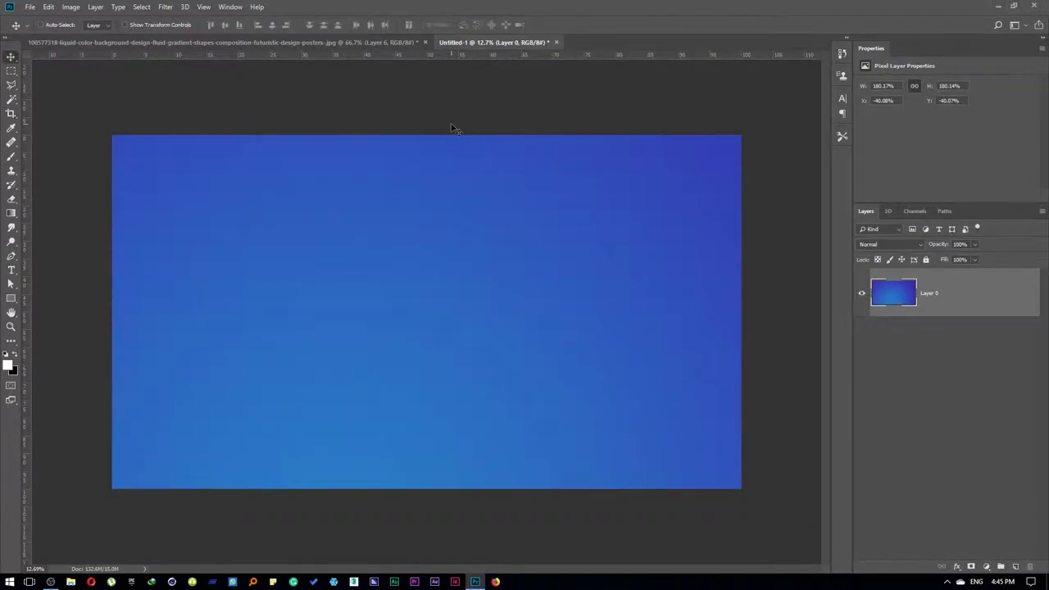
pyautogui.press('c')
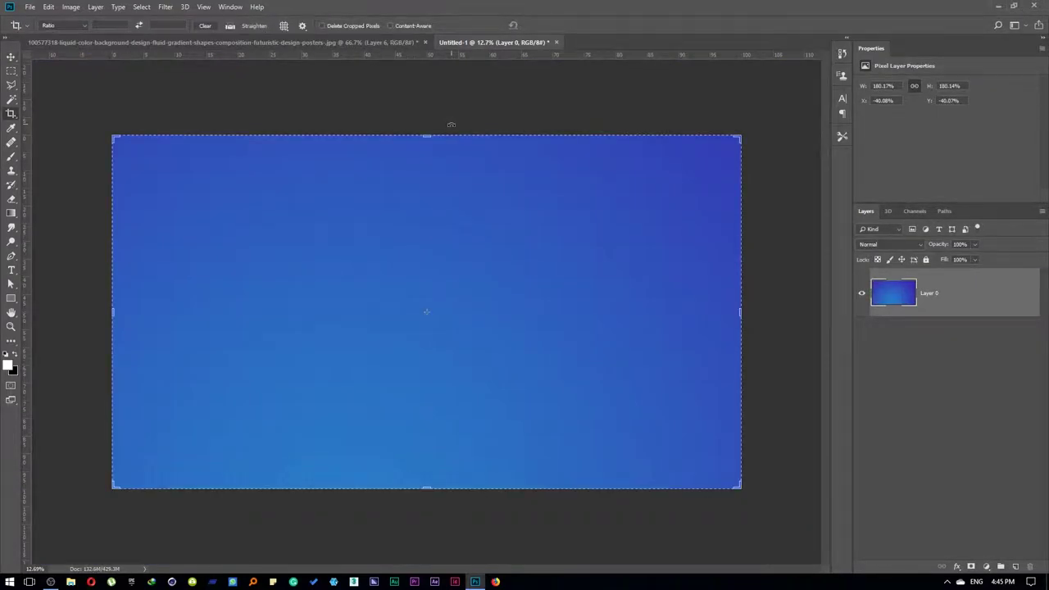
pyautogui.press('Return')
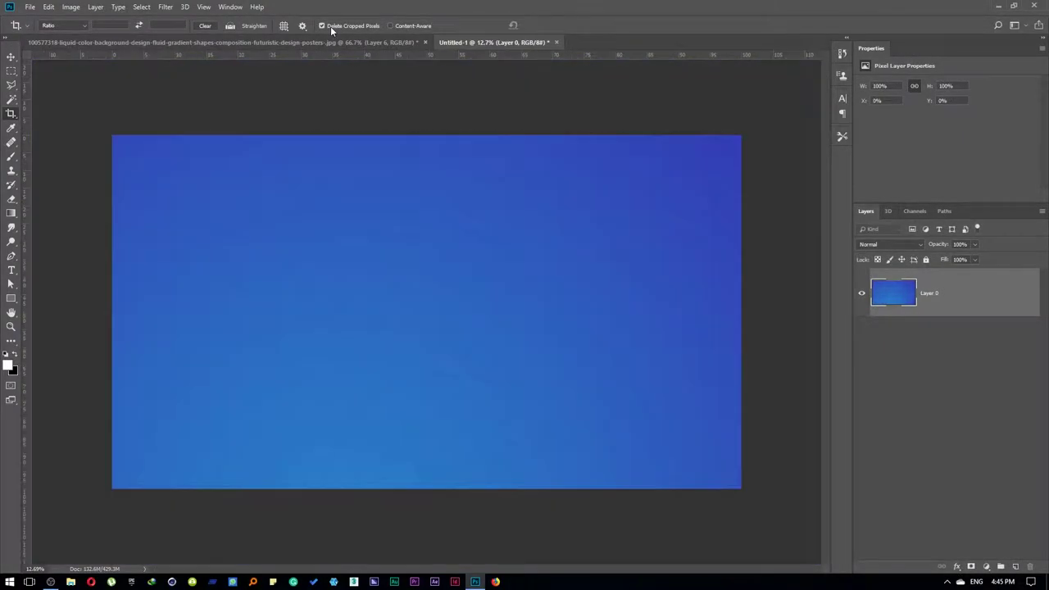
pyautogui.press('v')
pyautogui.press('v')
pyautogui.hotkey('ctrl', 'shift', 'alt', 'n')
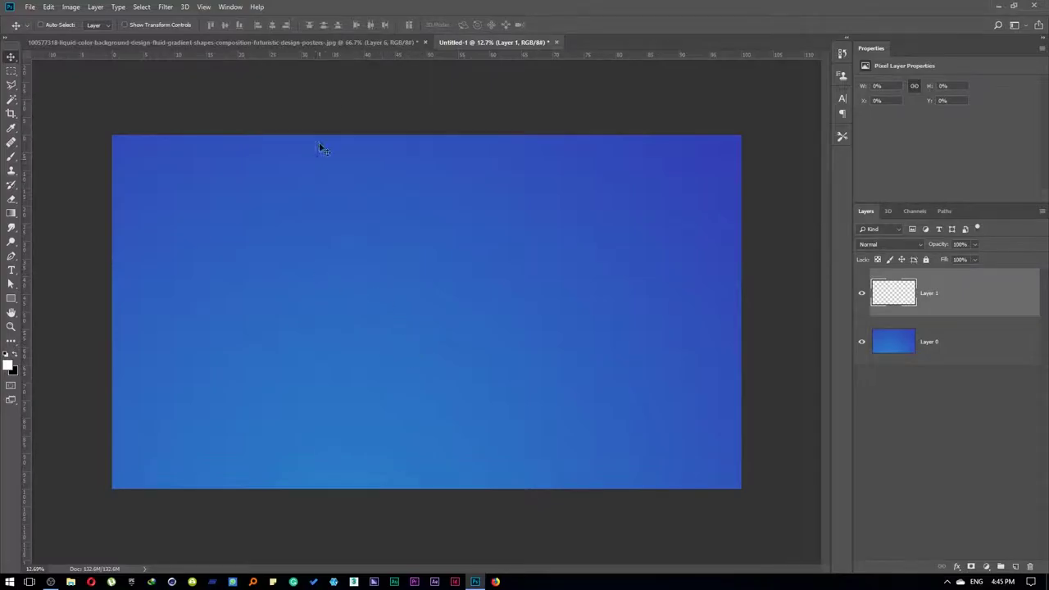
pyautogui.click(329, 43)
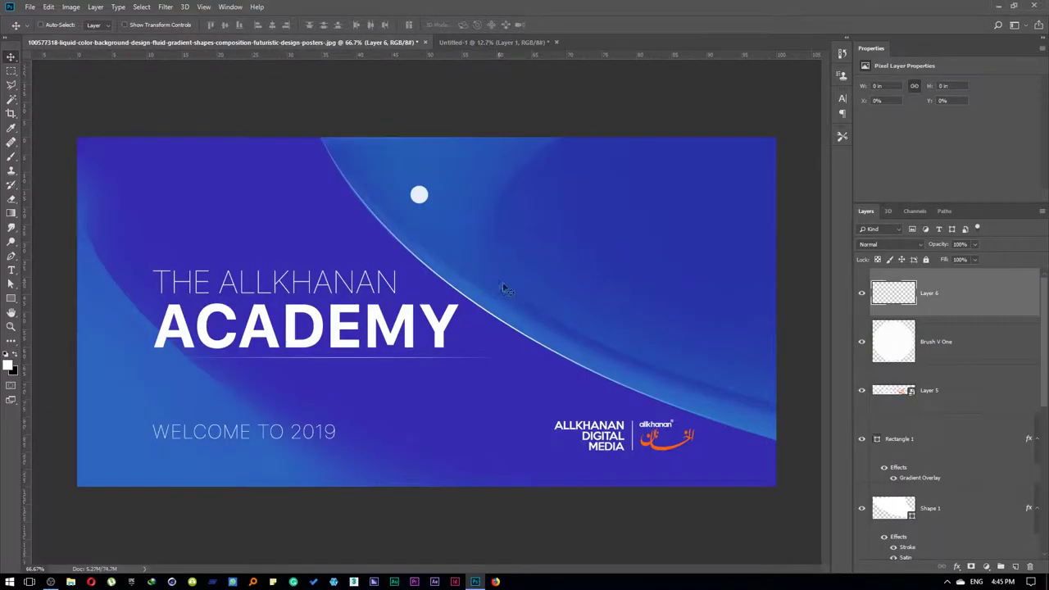
# - Copy the Shape 1 wedge from the banner into the Untitled-1 document
pyautogui.click(640, 345)
pyautogui.moveTo(632, 306)
pyautogui.mouseDown()
pyautogui.moveTo(431, 316)
pyautogui.moveTo(464, 293)
pyautogui.mouseUp()
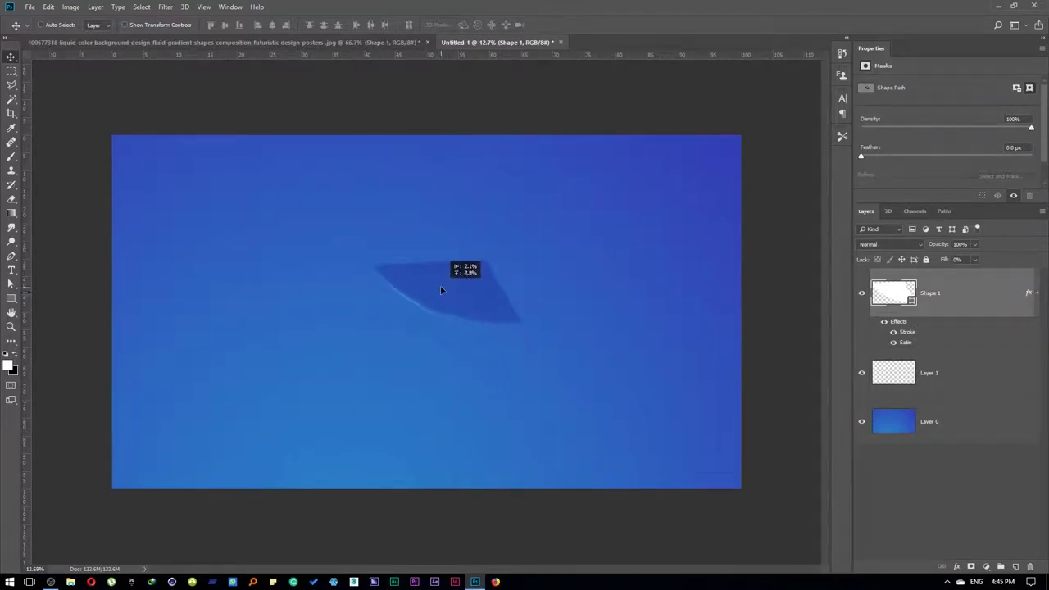
pyautogui.press('b')
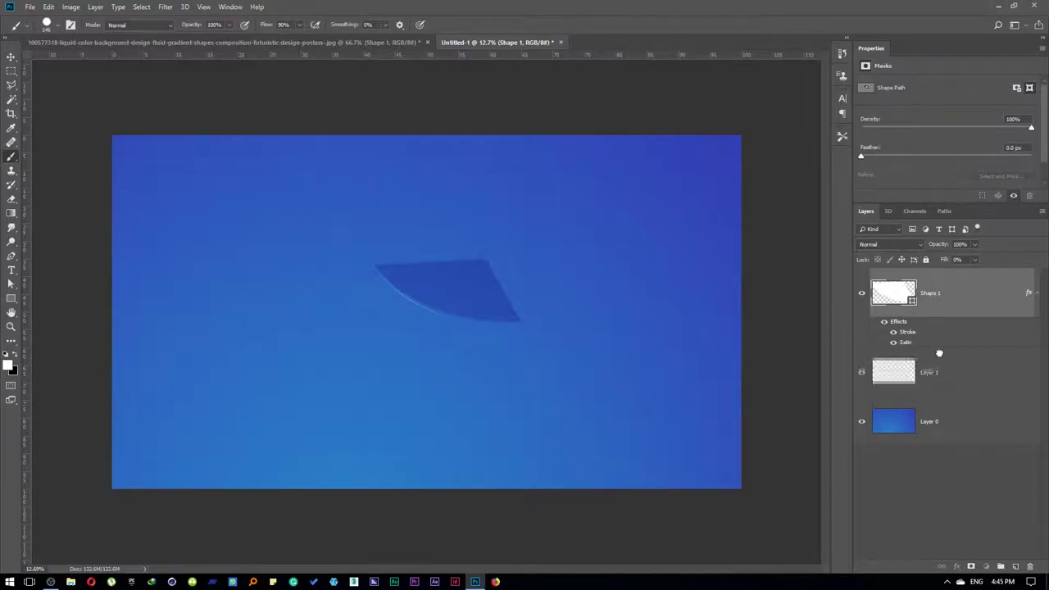
# - Move Layer 1 above Shape 1 and rename it 'Brush'
pyautogui.moveTo(924, 372); pyautogui.dragTo(923, 281)
pyautogui.doubleClick(929, 293)
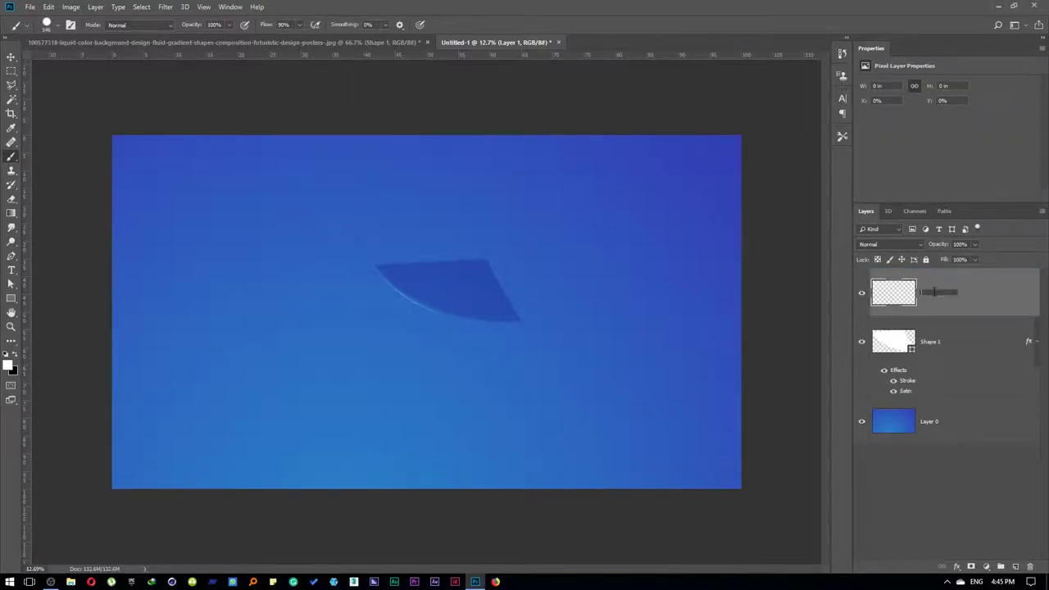
pyautogui.write('Brush')
pyautogui.press('Return')
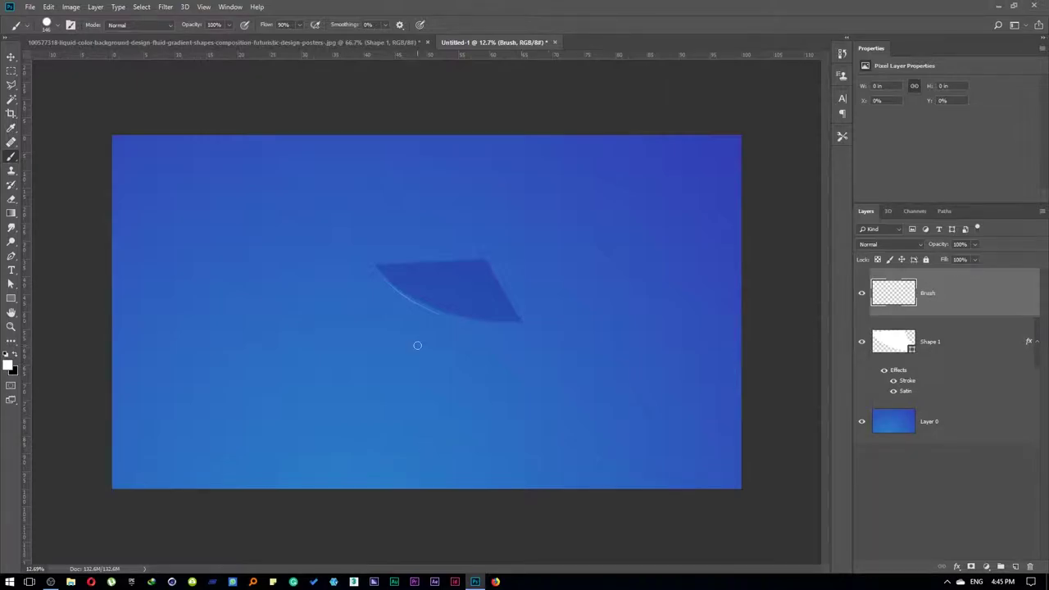
# - Enlarge the brush and paint trial white dots near the bottom-right, then undo them
pyautogui.rightClick(417, 345)
pyautogui.click(529, 301)
pyautogui.moveTo(699, 429)
pyautogui.mouseDown()
pyautogui.moveTo(688, 442)
pyautogui.moveTo(647, 409)
pyautogui.mouseUp()
pyautogui.hotkey('ctrl', 'z')
# - Stamp white dots from the lower-right corner up-left with a 150 px brush
pyautogui.moveTo(679, 448); pyautogui.dragTo(688, 417)
pyautogui.click(652, 436)
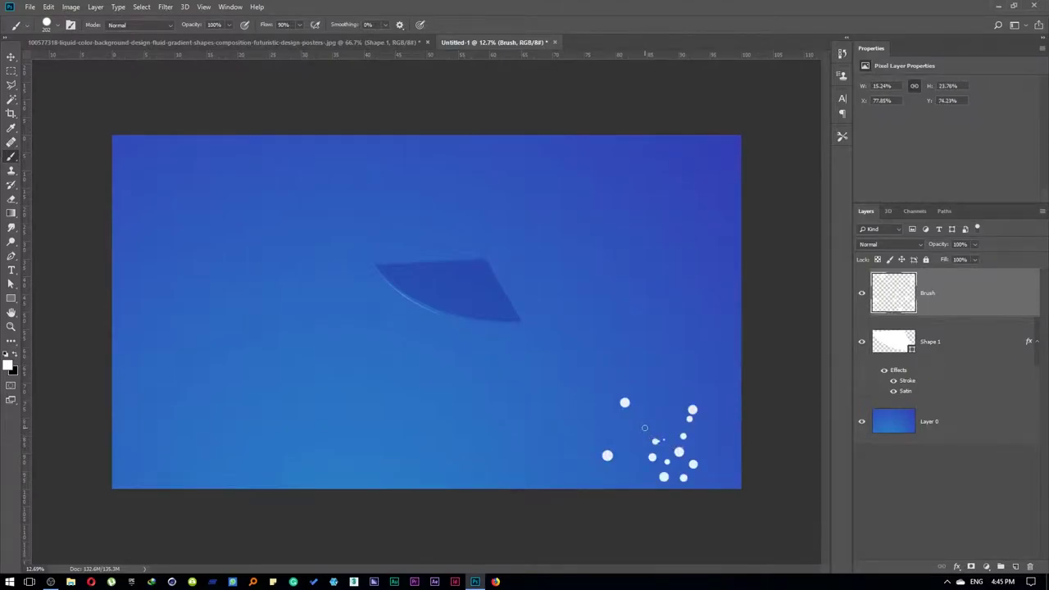
pyautogui.rightClick(645, 432)
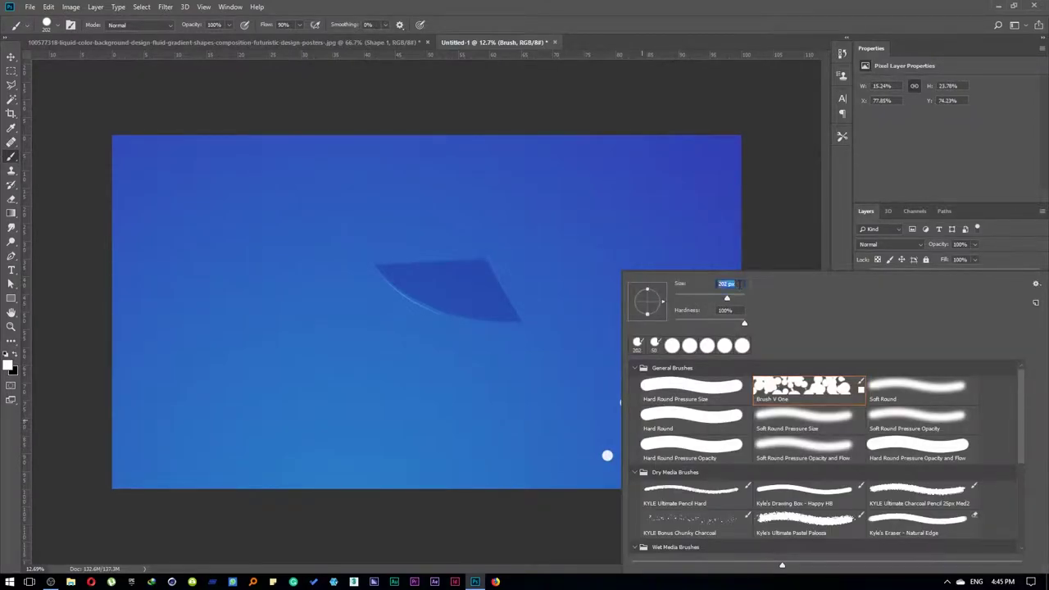
pyautogui.write('150')
pyautogui.press('Return')
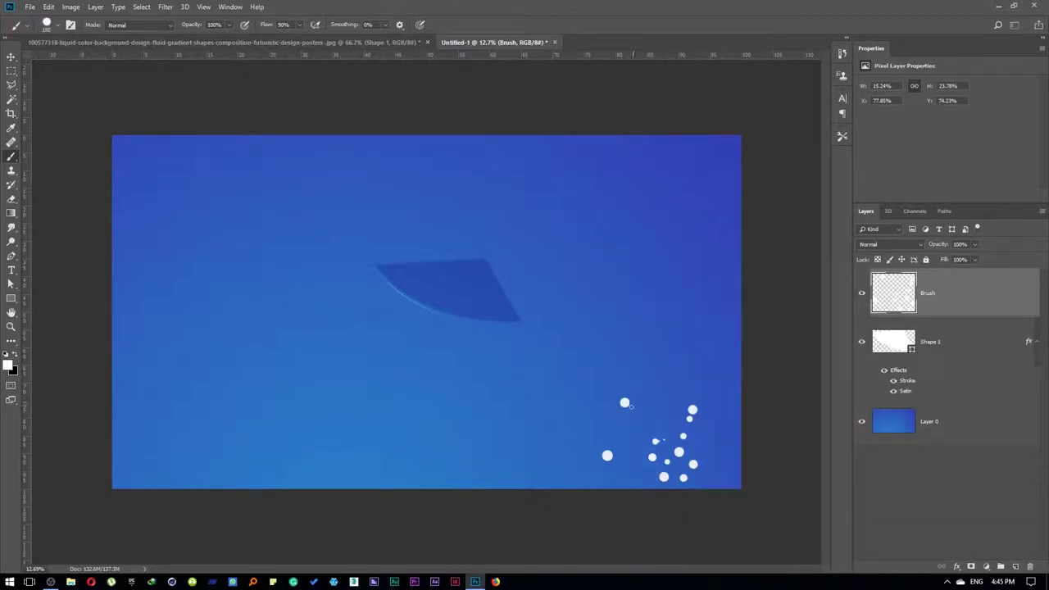
pyautogui.click(613, 414)
pyautogui.hotkey('ctrl', 'z')
pyautogui.click(585, 396)
pyautogui.click(573, 375)
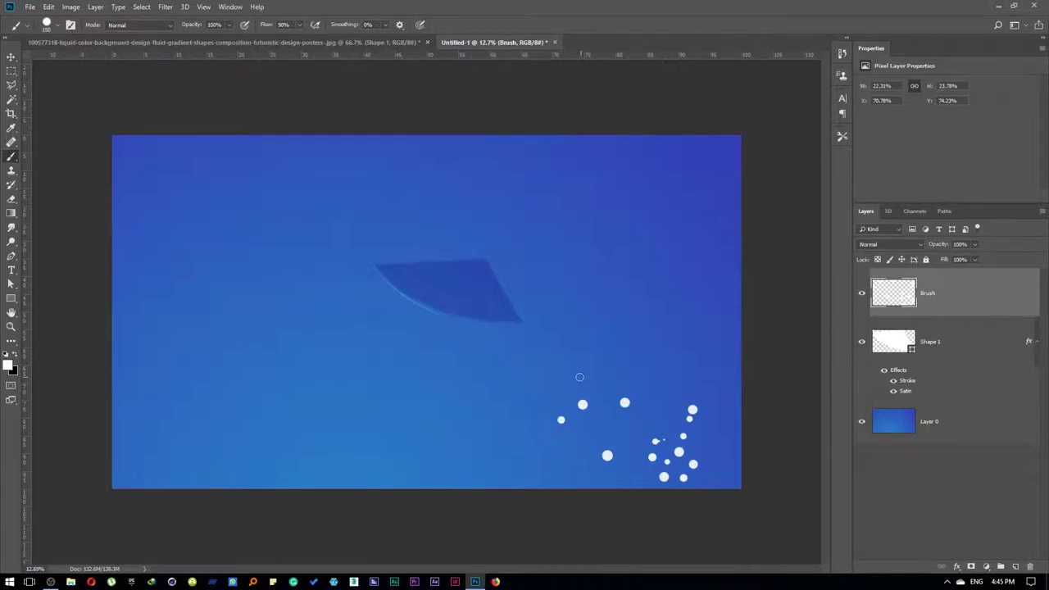
# - Switch to a 100 px brush and add a dot further up toward the wedge
pyautogui.rightClick(585, 342)
pyautogui.click(694, 283)
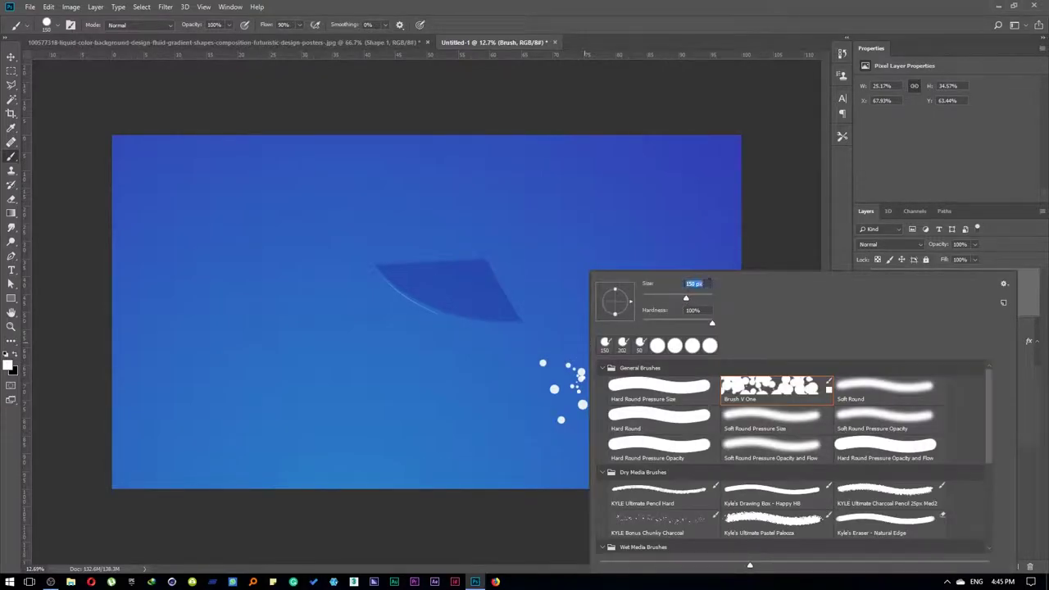
pyautogui.press('Return')
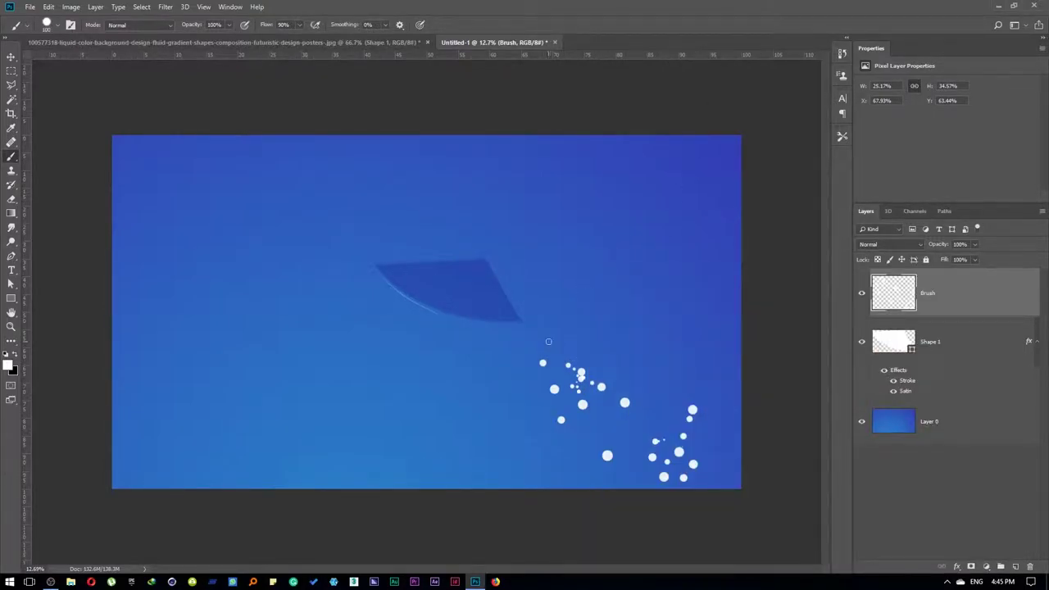
pyautogui.click(546, 328)
# - Paint small 50 px dots around the dark wedge's tip
pyautogui.rightClick(505, 302)
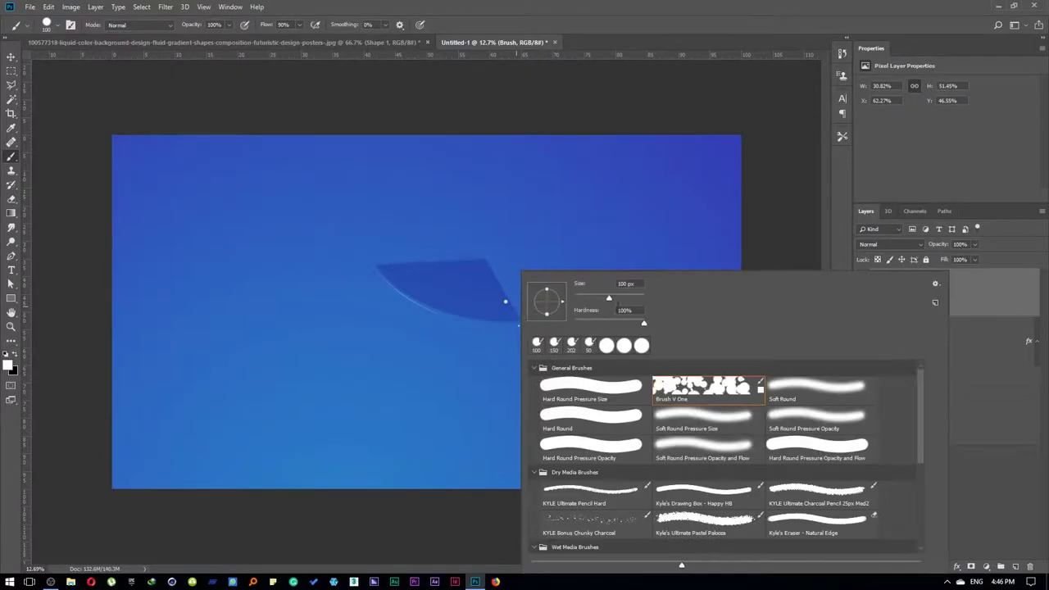
pyautogui.doubleClick(623, 284)
pyautogui.write('50')
pyautogui.press('Return')
pyautogui.click(505, 274)
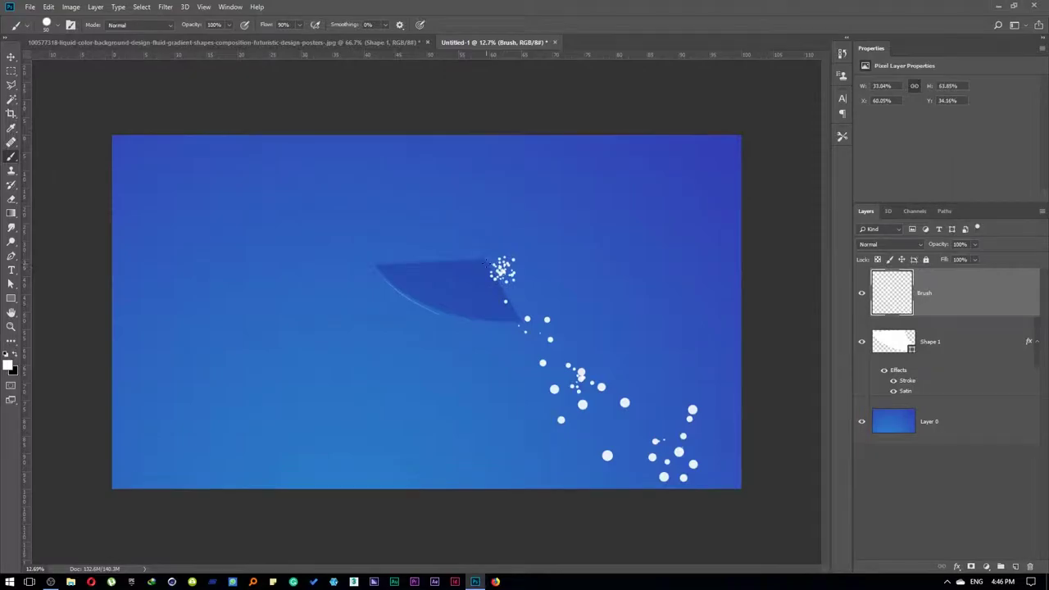
pyautogui.hotkey('ctrl', 'z')
pyautogui.click(490, 280)
pyautogui.click(503, 284)
pyautogui.click(476, 237)
# - Finish the trail with tiny 25 px dots above the wedge
pyautogui.rightClick(483, 235)
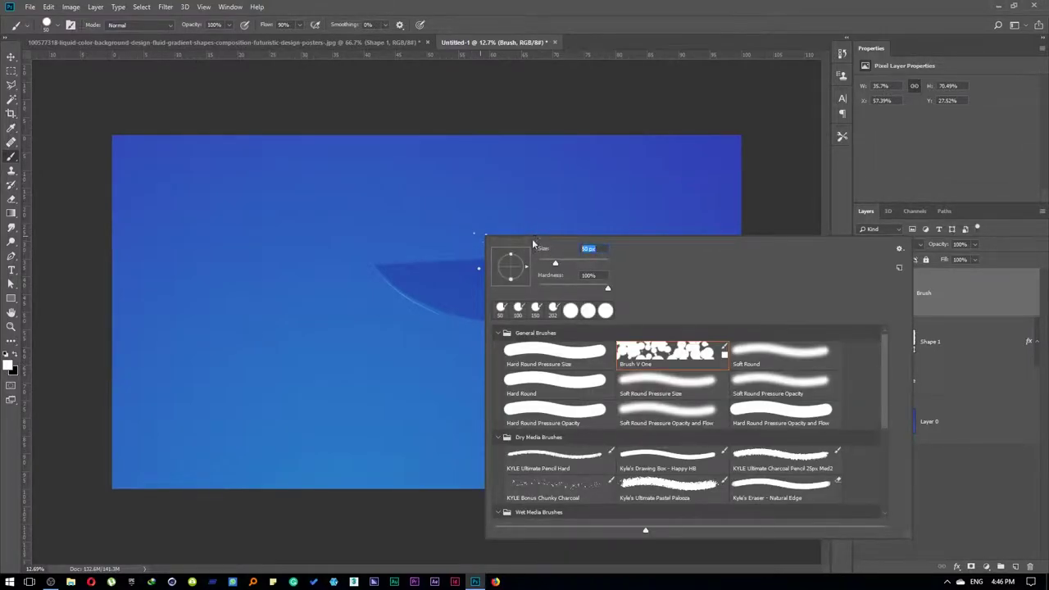
pyautogui.press('Return')
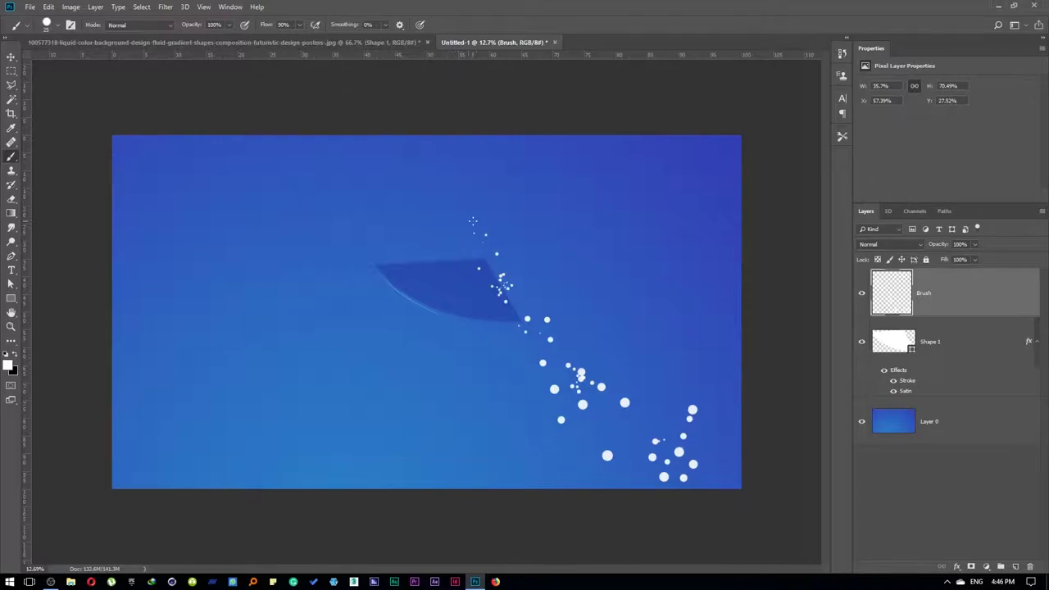
pyautogui.click(474, 219)
pyautogui.rightClick(473, 213)
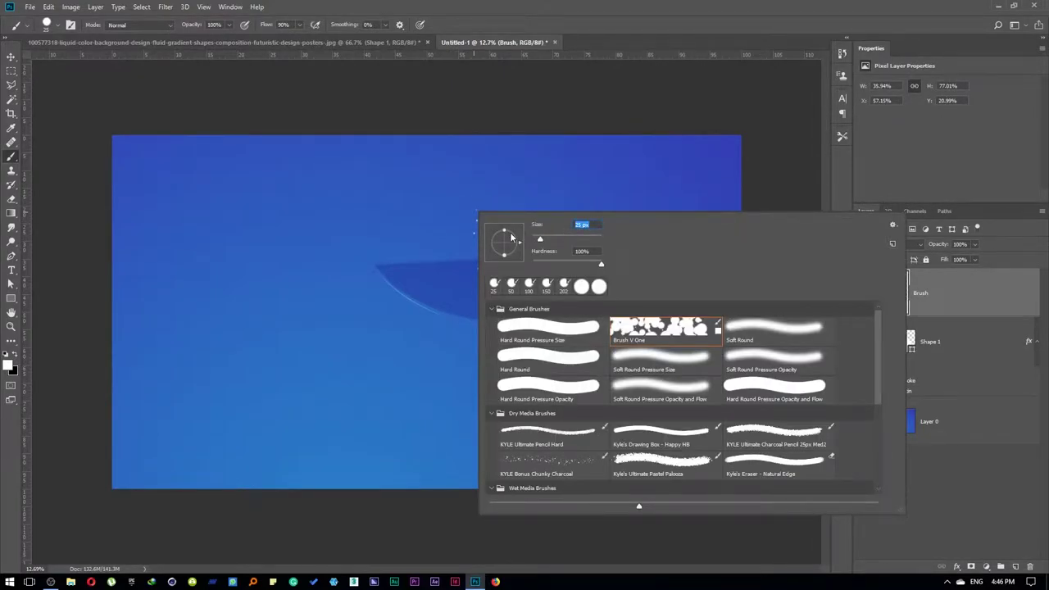
pyautogui.write('5')
pyautogui.press('Return')
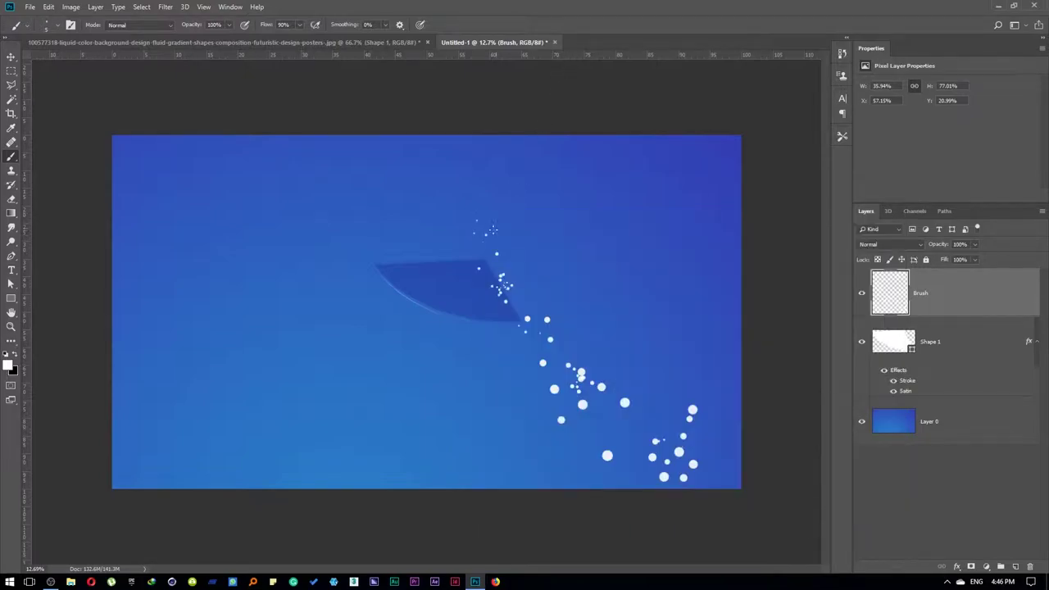
pyautogui.click(472, 204)
pyautogui.scroll(3, 479, 212)
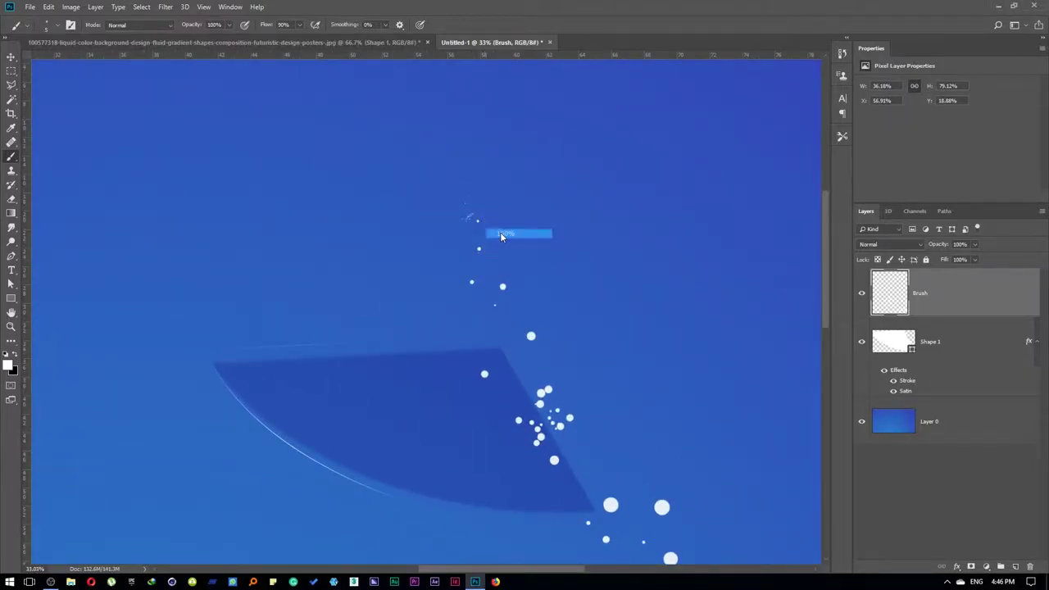
pyautogui.scroll(3, 272, 165)
pyautogui.scroll(-3, 272, 165)
pyautogui.scroll(2, 314, 253)
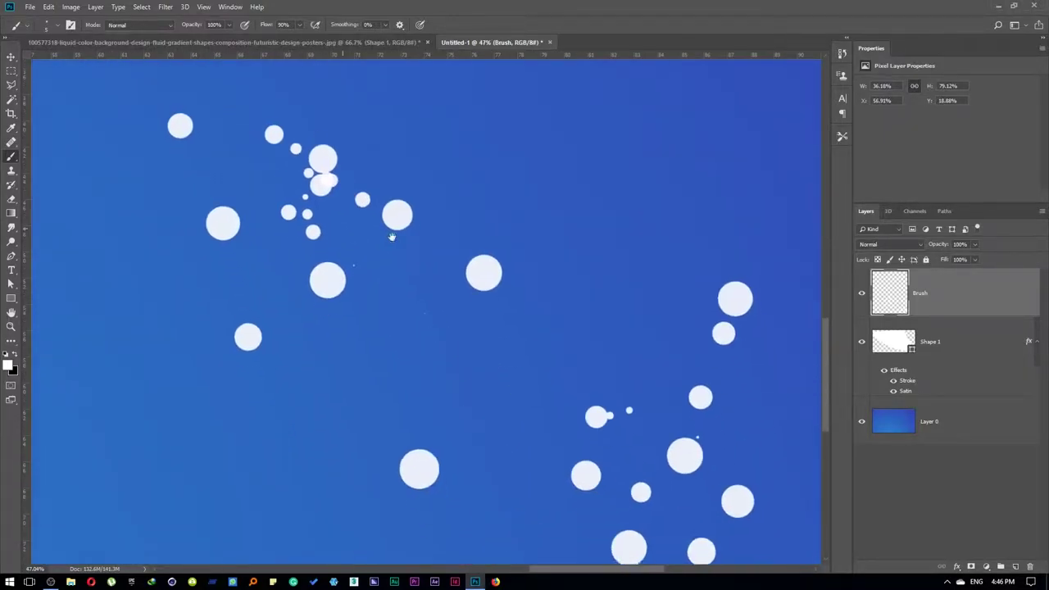
pyautogui.scroll(-3, 315, 252)
pyautogui.rightClick(346, 281)
pyautogui.click(373, 286)
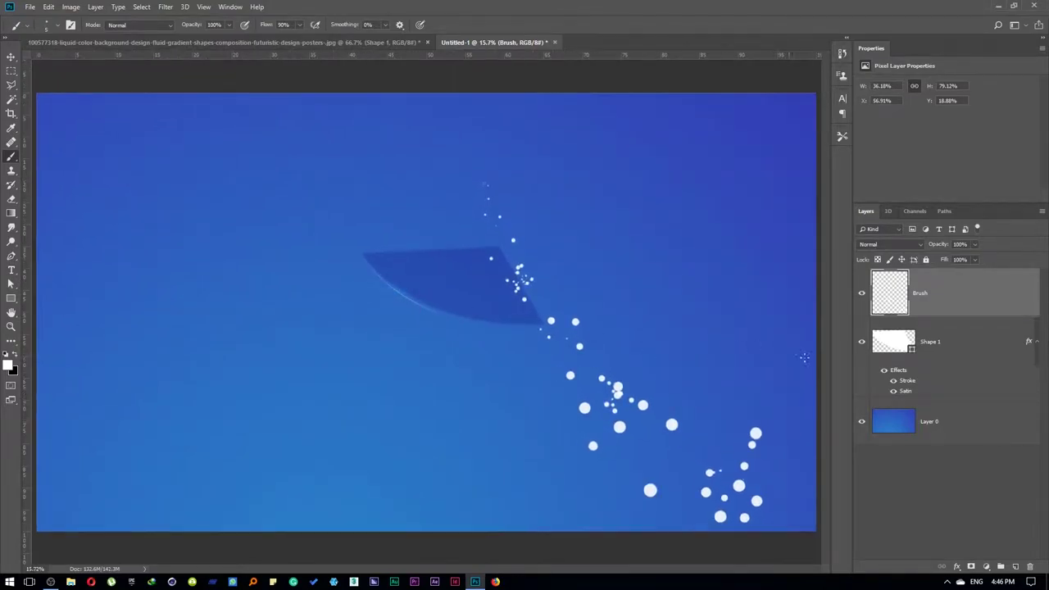
# - Move the Brush layer into the banner, delete Layer 6 and Brush V One, and make it a Smart Object
pyautogui.press('v')
pyautogui.moveTo(631, 308)
pyautogui.mouseDown()
pyautogui.moveTo(326, 51)
pyautogui.moveTo(495, 233)
pyautogui.mouseUp()
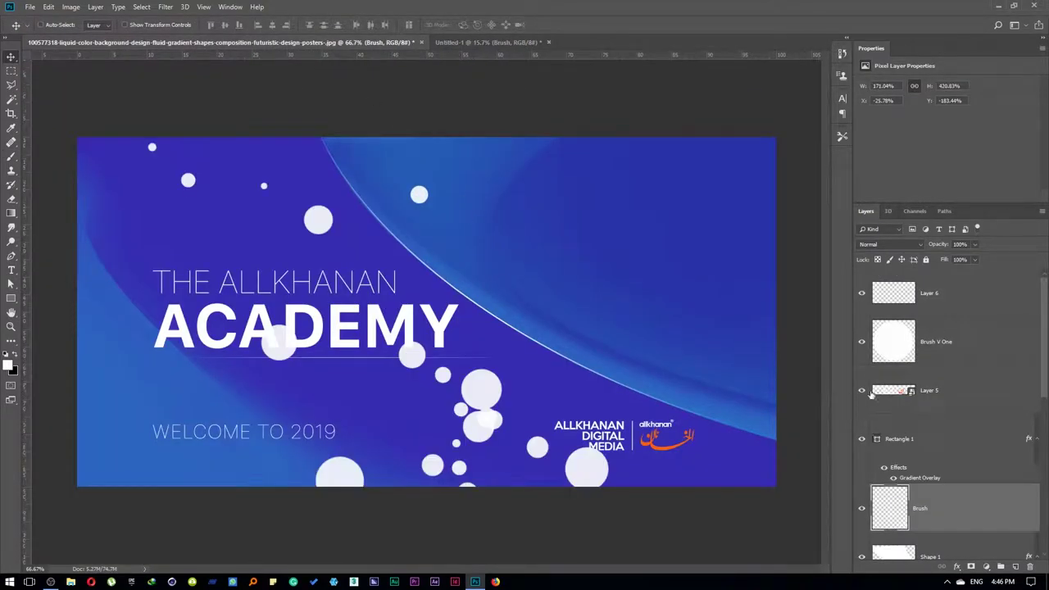
pyautogui.moveTo(955, 500); pyautogui.dragTo(926, 275)
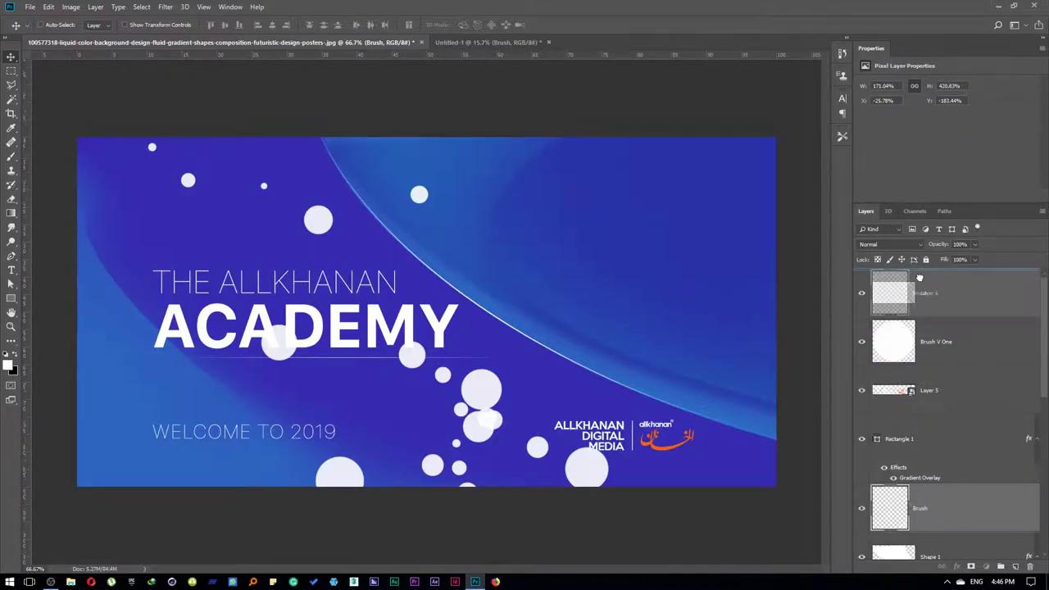
pyautogui.click(944, 338)
pyautogui.press('Delete')
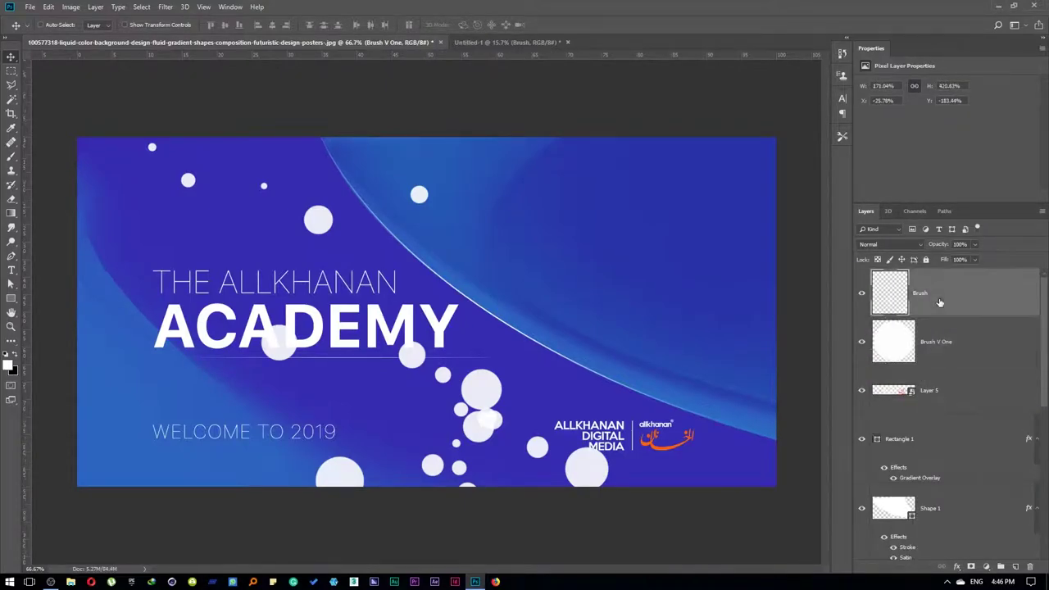
pyautogui.press('Delete')
pyautogui.rightClick(937, 292)
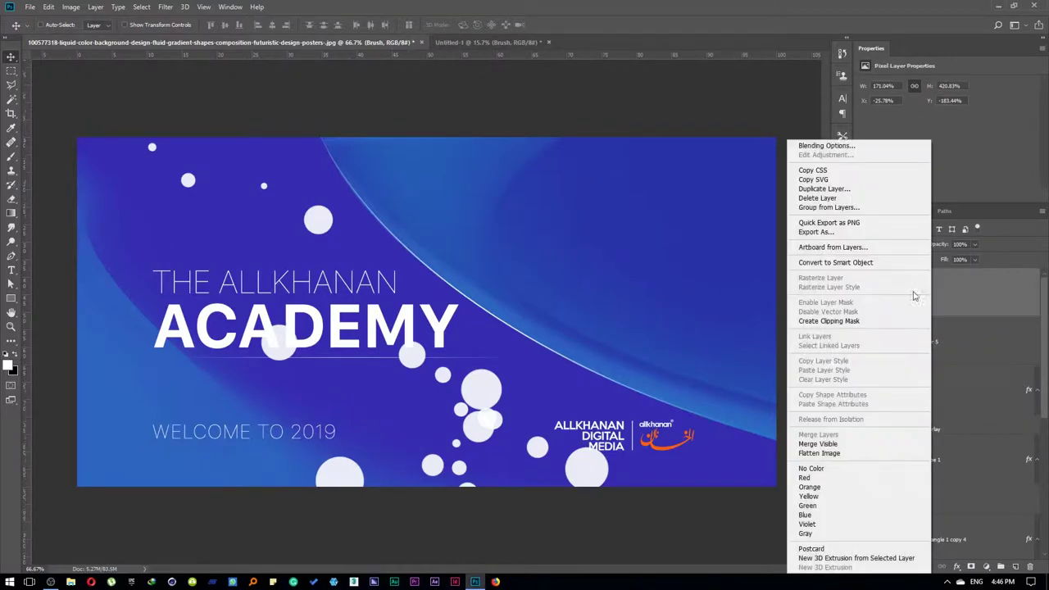
pyautogui.click(852, 263)
# - Rotate the dots, scale them to about 31% and place them along the curved stripe
pyautogui.hotkey('ctrl', 't')
pyautogui.hotkey('ctrl', '0')
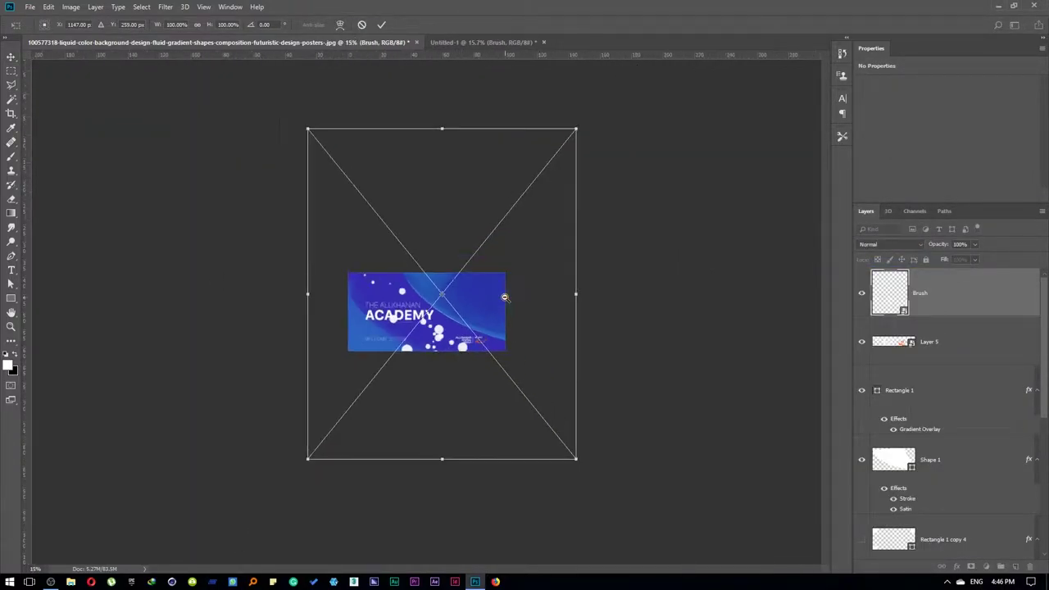
pyautogui.moveTo(614, 271); pyautogui.dragTo(598, 280)
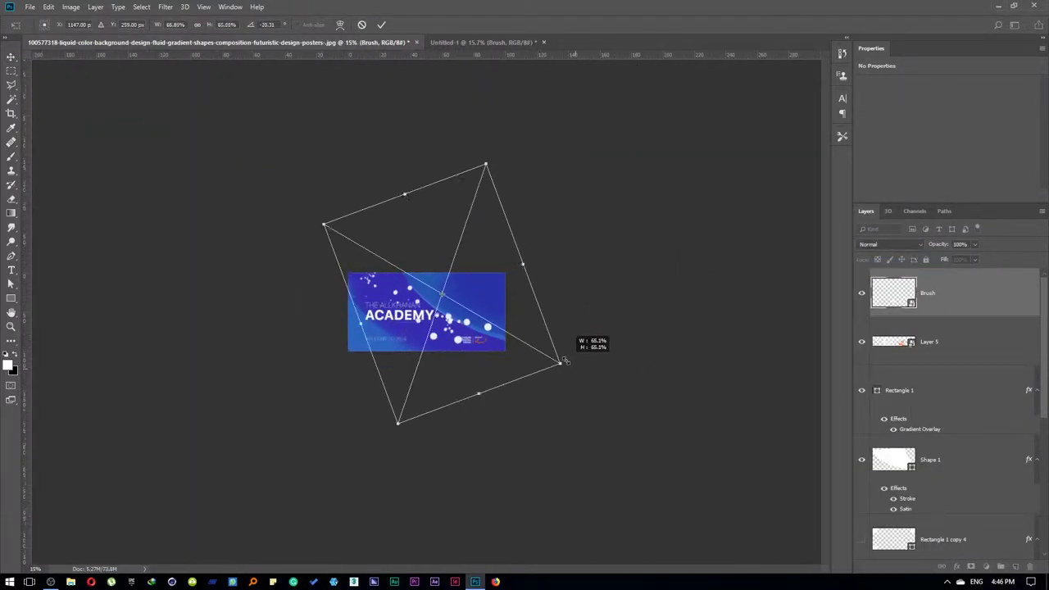
pyautogui.moveTo(627, 403); pyautogui.dragTo(500, 327)
pyautogui.click(463, 312)
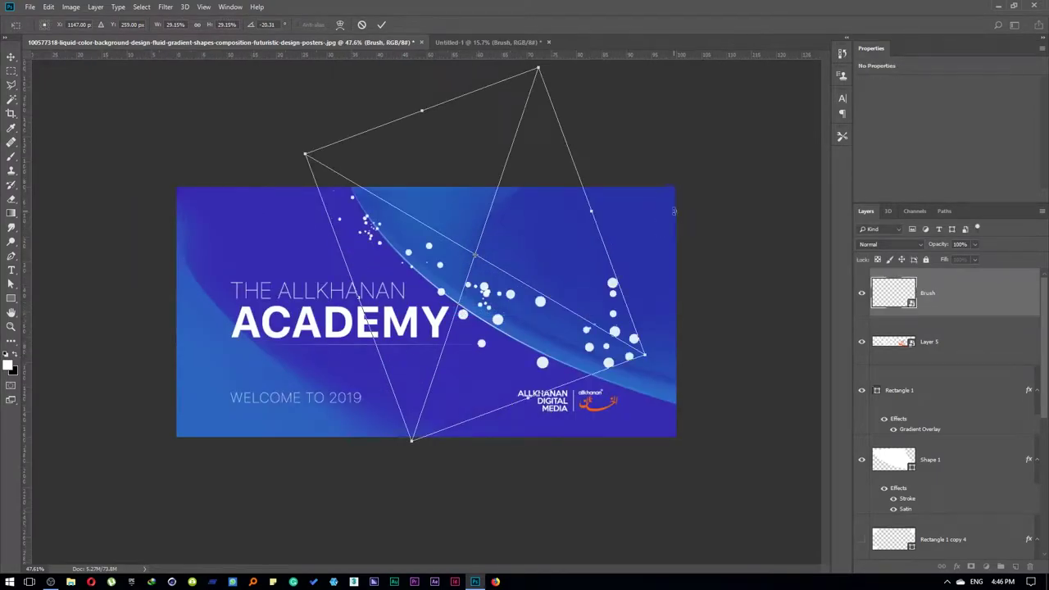
pyautogui.moveTo(492, 254); pyautogui.dragTo(552, 258)
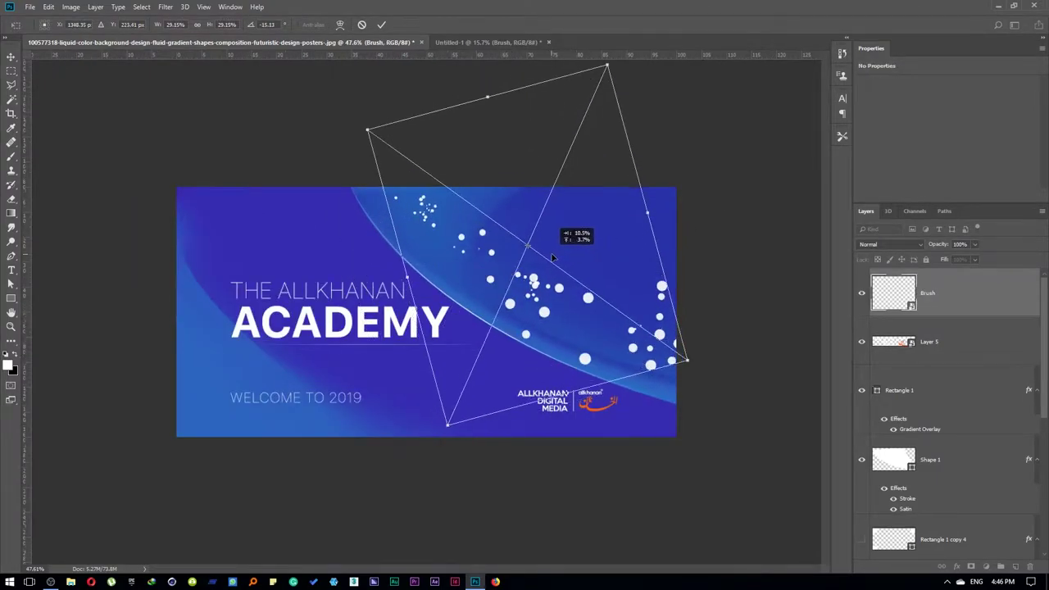
pyautogui.moveTo(401, 109); pyautogui.dragTo(333, 115)
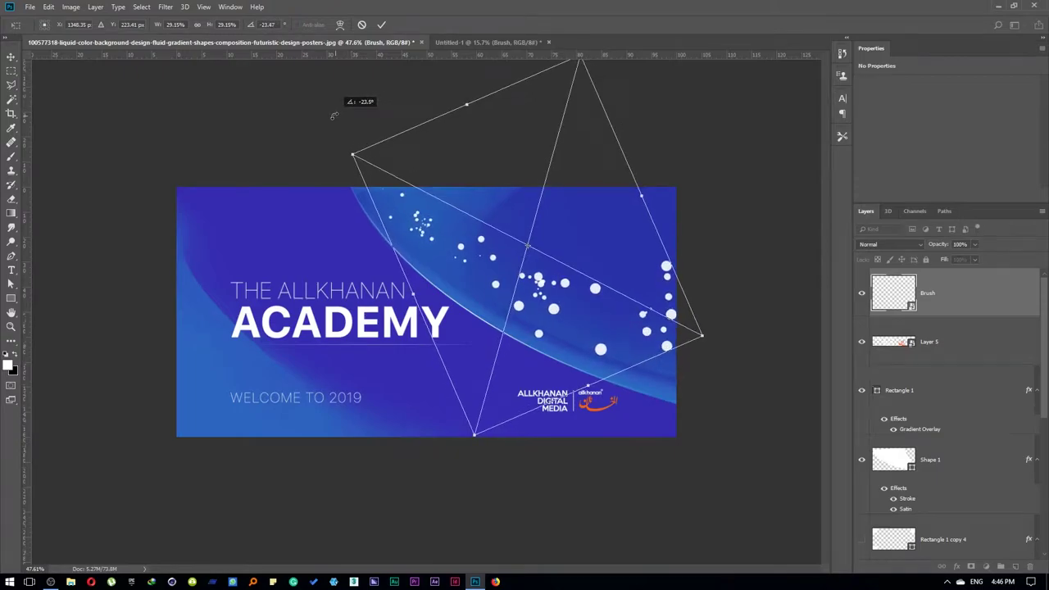
pyautogui.moveTo(703, 338); pyautogui.dragTo(714, 343)
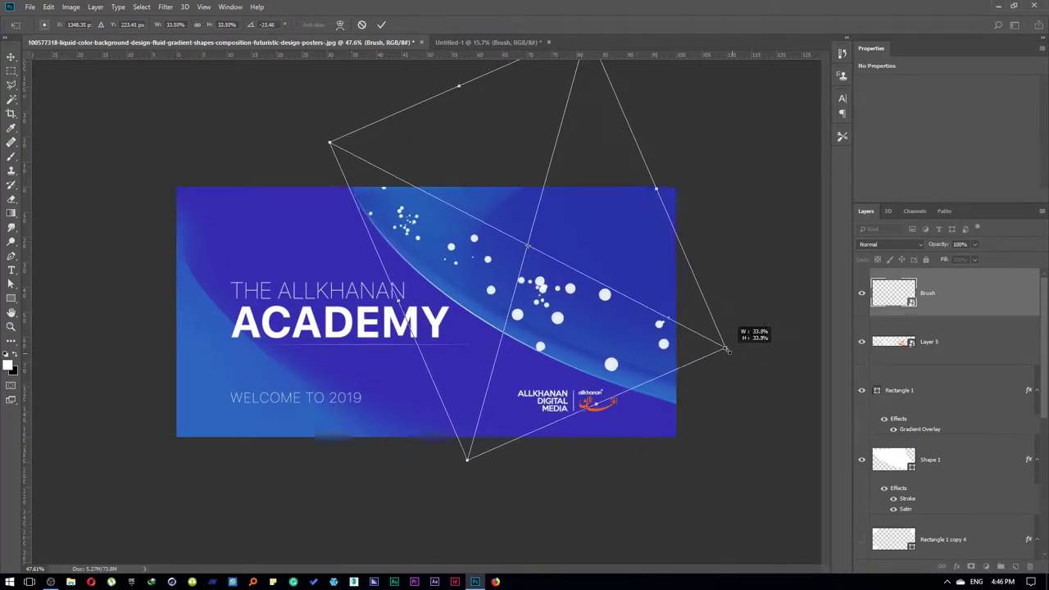
pyautogui.press('Return')
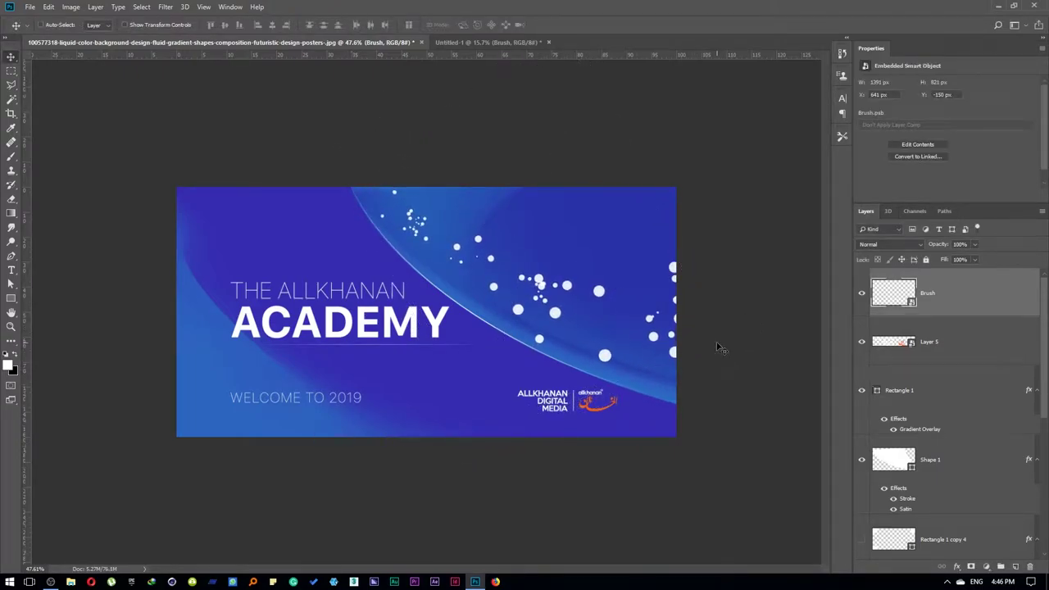
pyautogui.rightClick(538, 287)
pyautogui.click(539, 289)
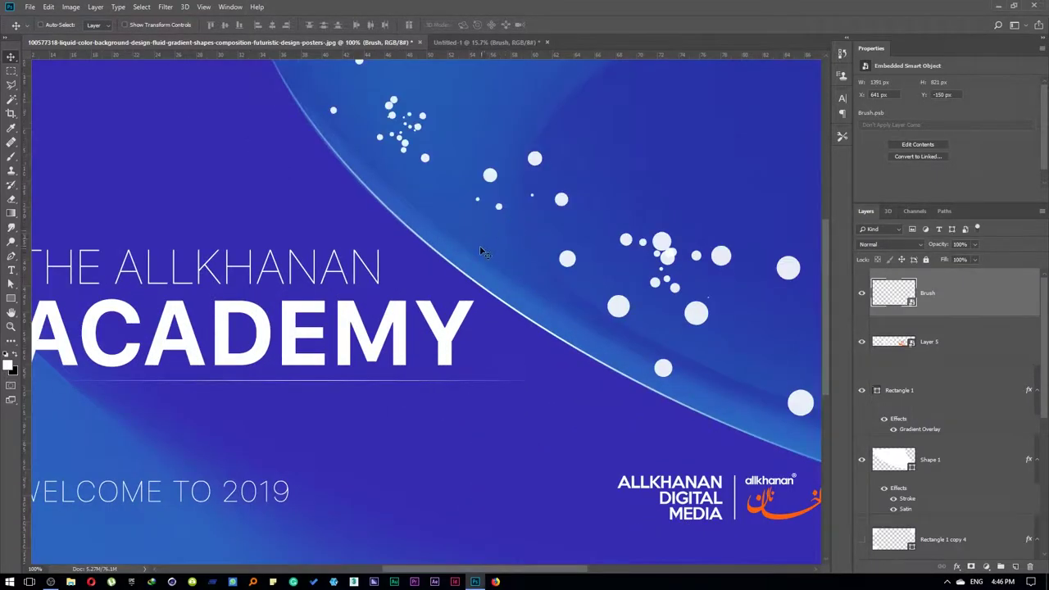
pyautogui.hotkey('ctrl', '0')
pyautogui.scroll(-2, 973, 438)
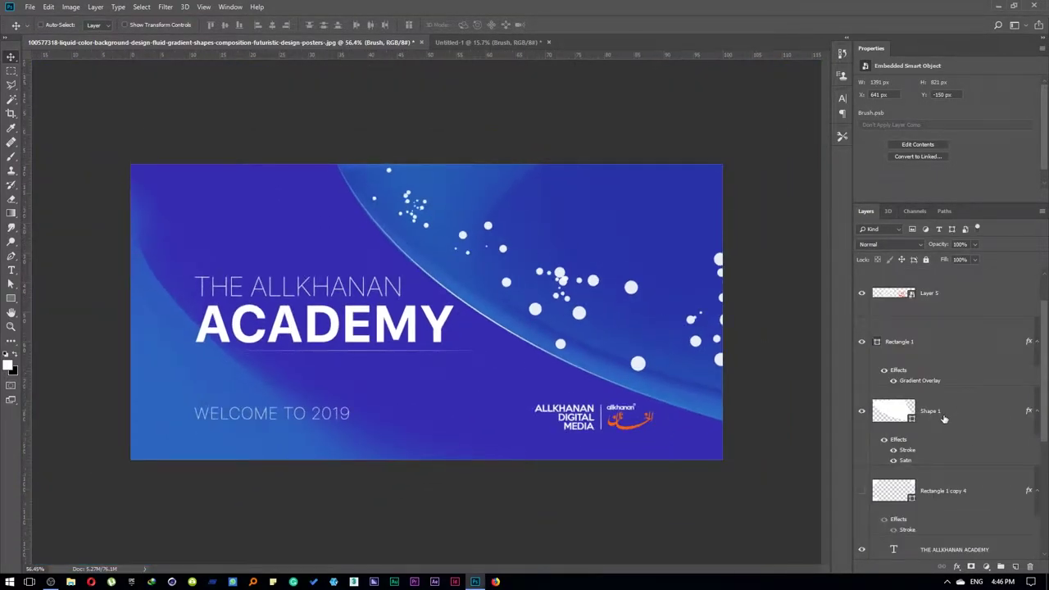
# - Duplicate Shape 1 above the Brush layer and give the copy a 6% opacity Satin effect
pyautogui.click(944, 418)
pyautogui.hotkey('ctrl', 'j')
pyautogui.moveTo(943, 425); pyautogui.dragTo(934, 285)
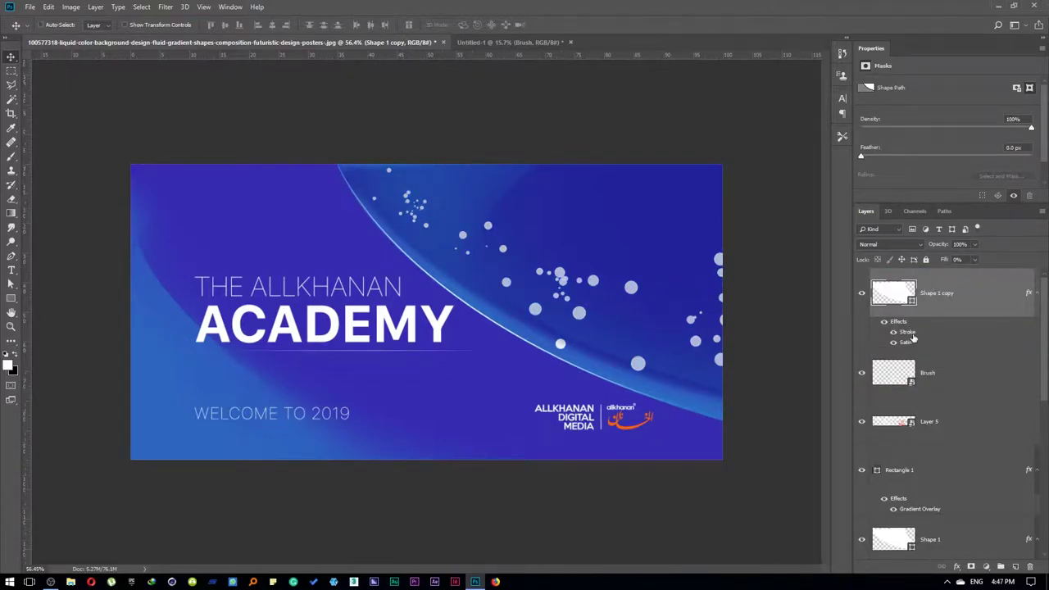
pyautogui.doubleClick(908, 333)
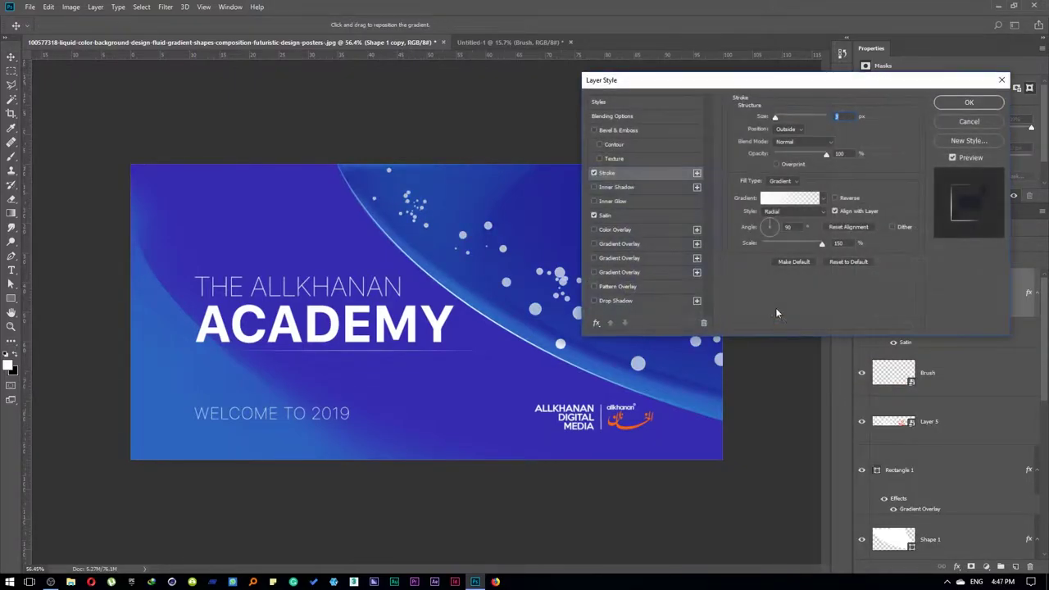
pyautogui.click(594, 215)
pyautogui.doubleClick(593, 214)
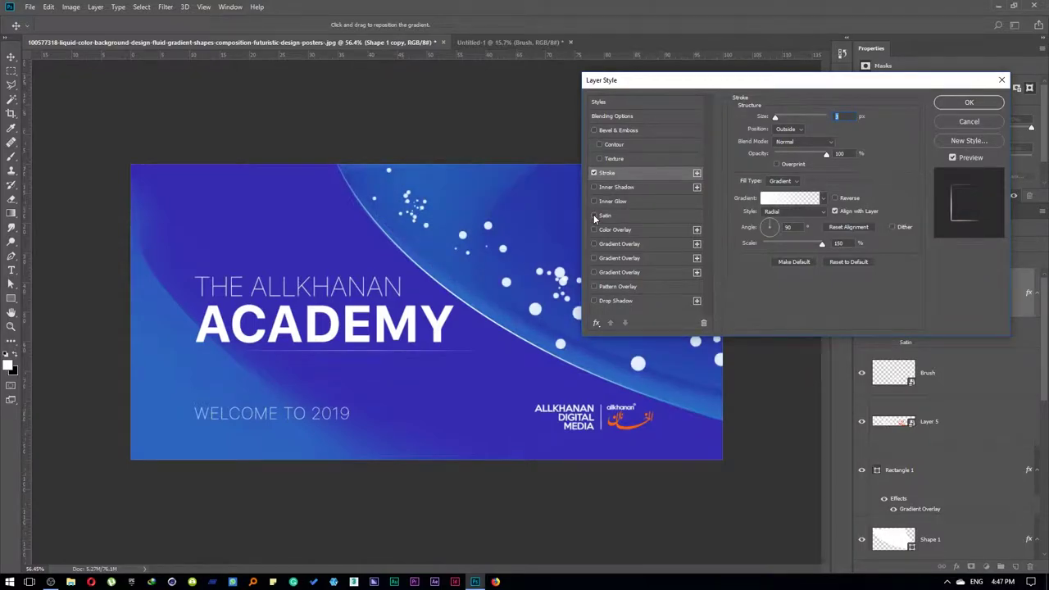
pyautogui.click(594, 214)
pyautogui.moveTo(828, 130)
pyautogui.mouseDown()
pyautogui.moveTo(770, 133)
pyautogui.moveTo(778, 136)
pyautogui.mouseUp()
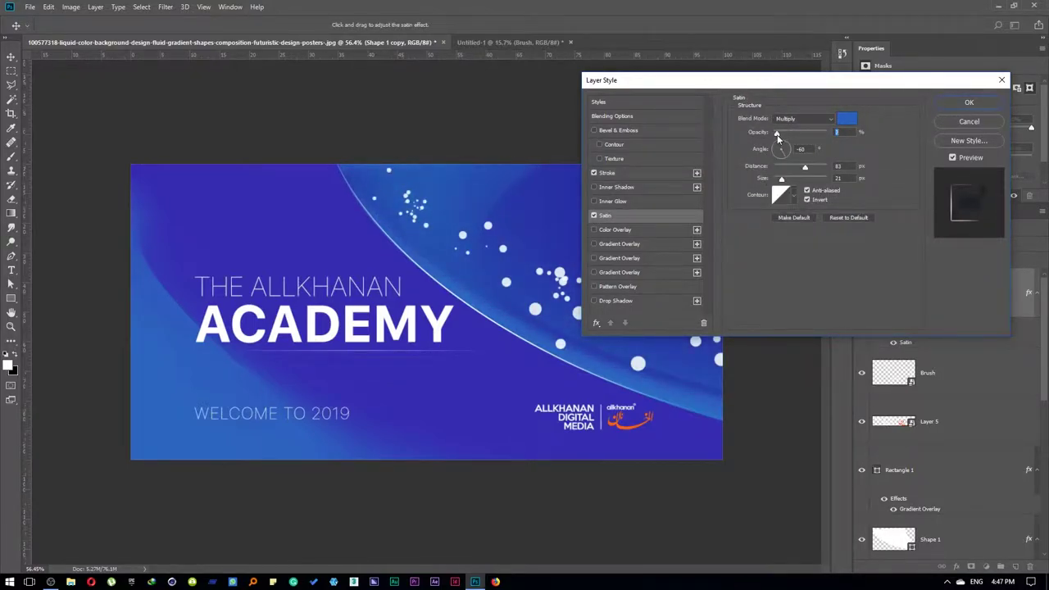
pyautogui.click(967, 102)
# - Search 'Flare' in Everything and open LensFlare03.jpg in Photoshop
pyautogui.rightClick(457, 296)
pyautogui.click(473, 320)
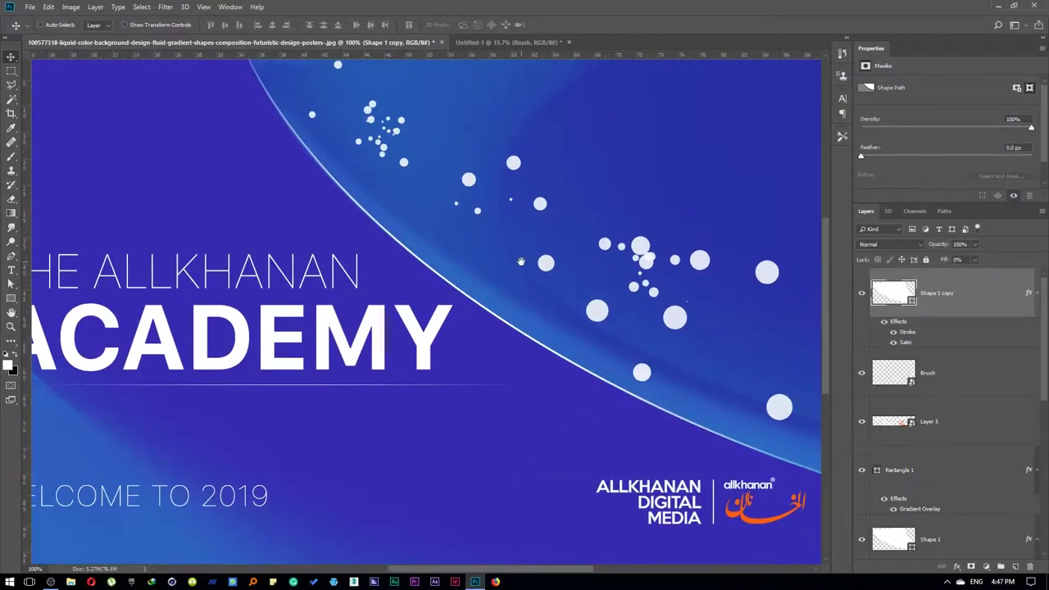
pyautogui.moveTo(520, 261)
pyautogui.mouseDown()
pyautogui.moveTo(274, 207)
pyautogui.moveTo(319, 254)
pyautogui.mouseUp()
pyautogui.click(486, 328)
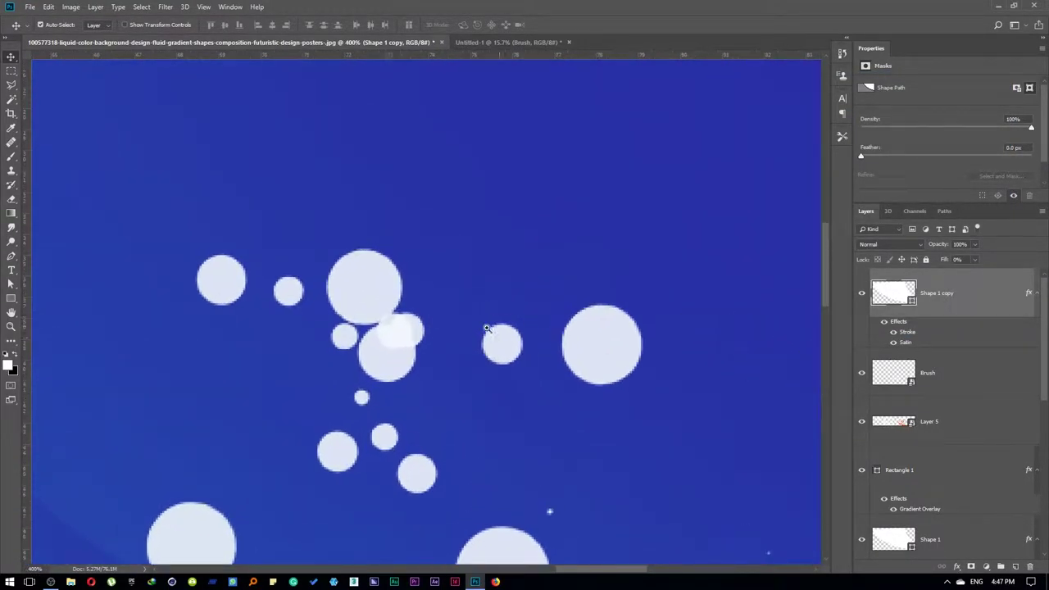
pyautogui.rightClick(415, 344)
pyautogui.click(428, 354)
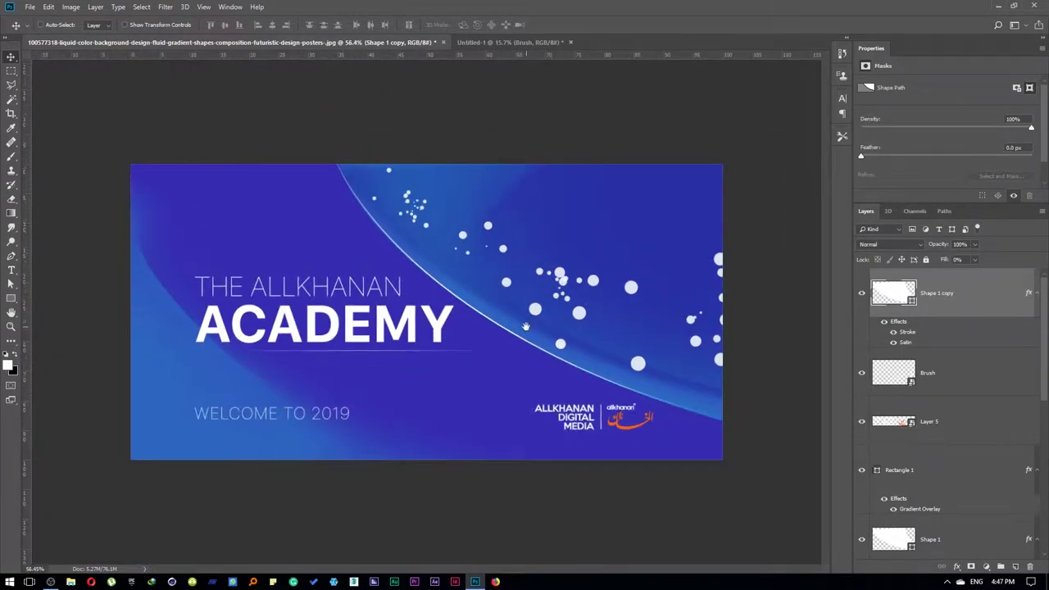
pyautogui.rightClick(537, 328)
pyautogui.click(542, 334)
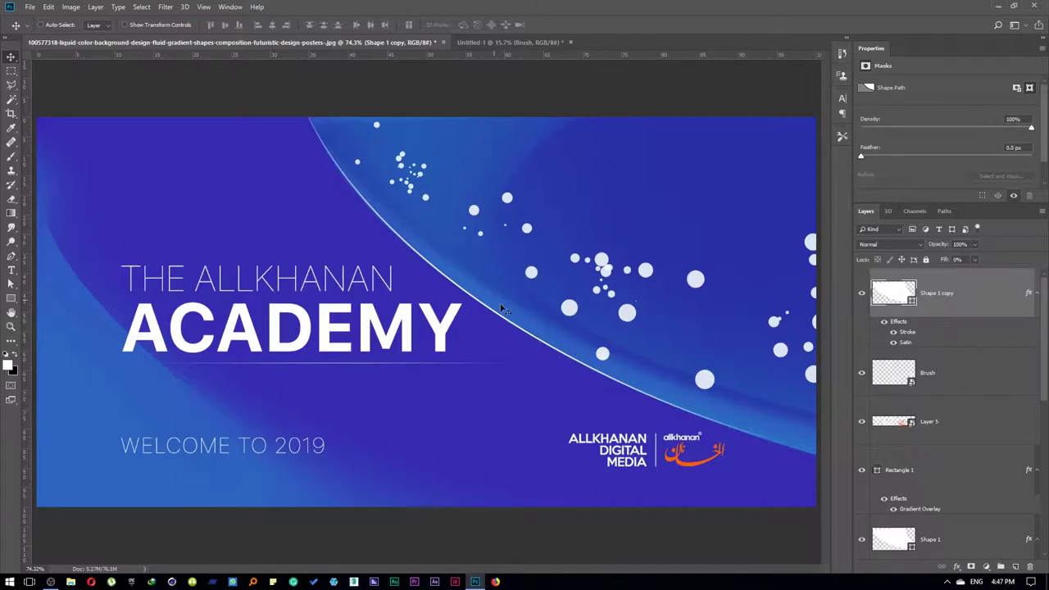
pyautogui.write('Lens Flare')
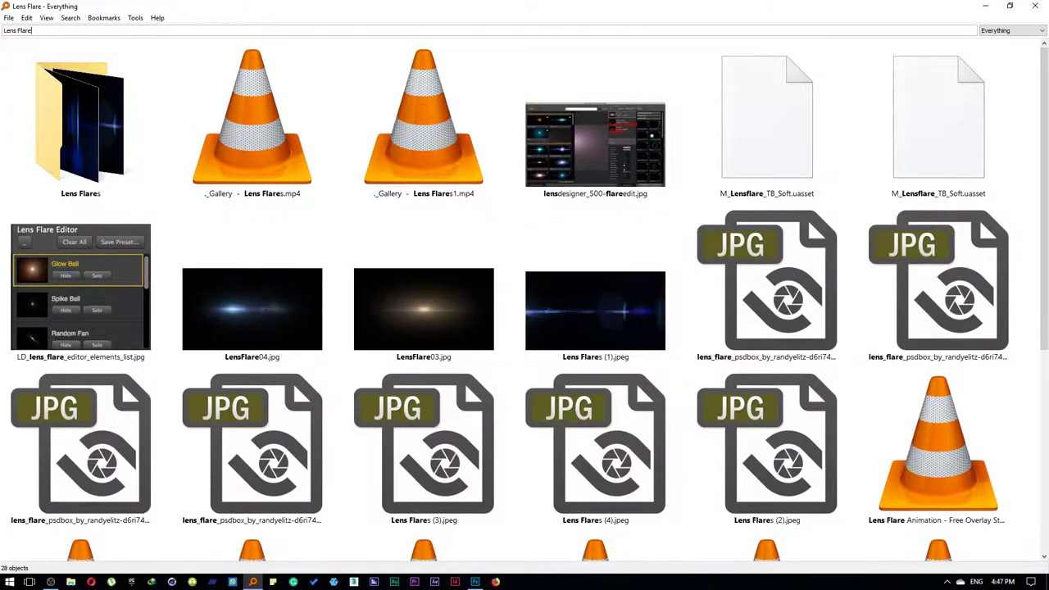
pyautogui.click(410, 311)
pyautogui.rightClick(408, 314)
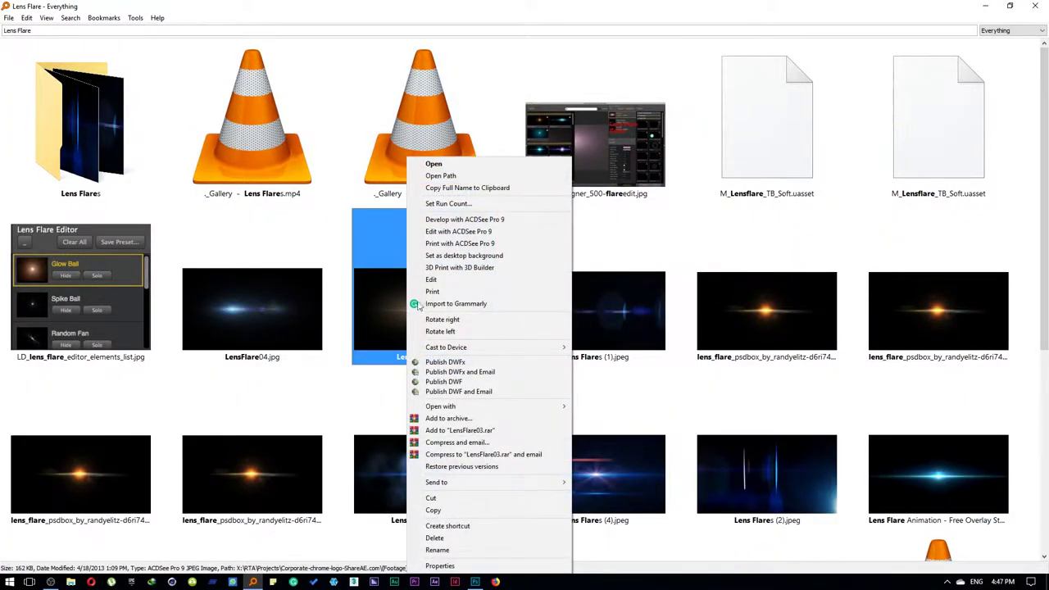
pyautogui.moveTo(459, 406)
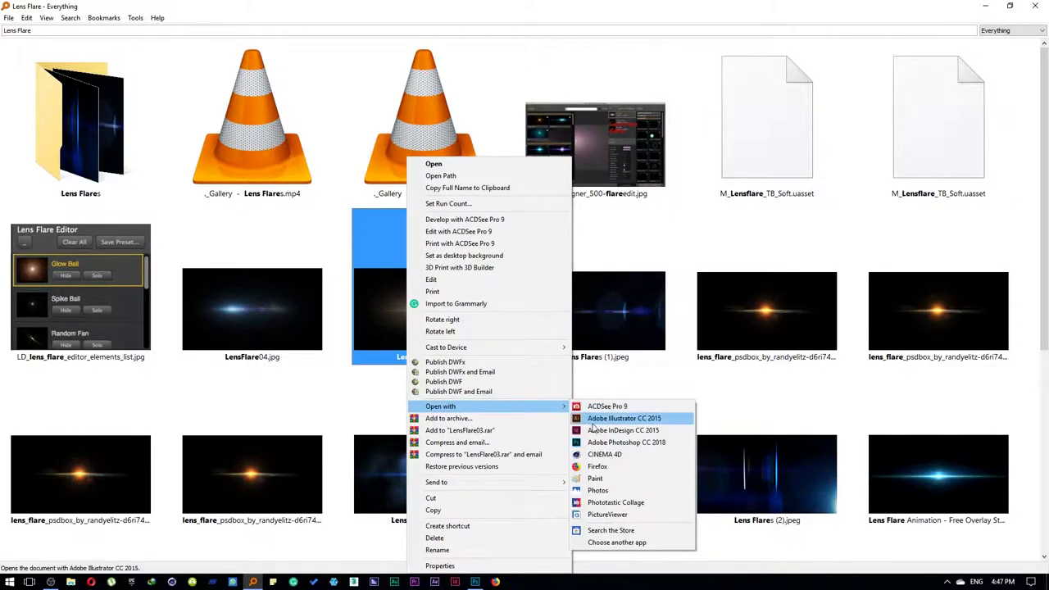
pyautogui.click(600, 443)
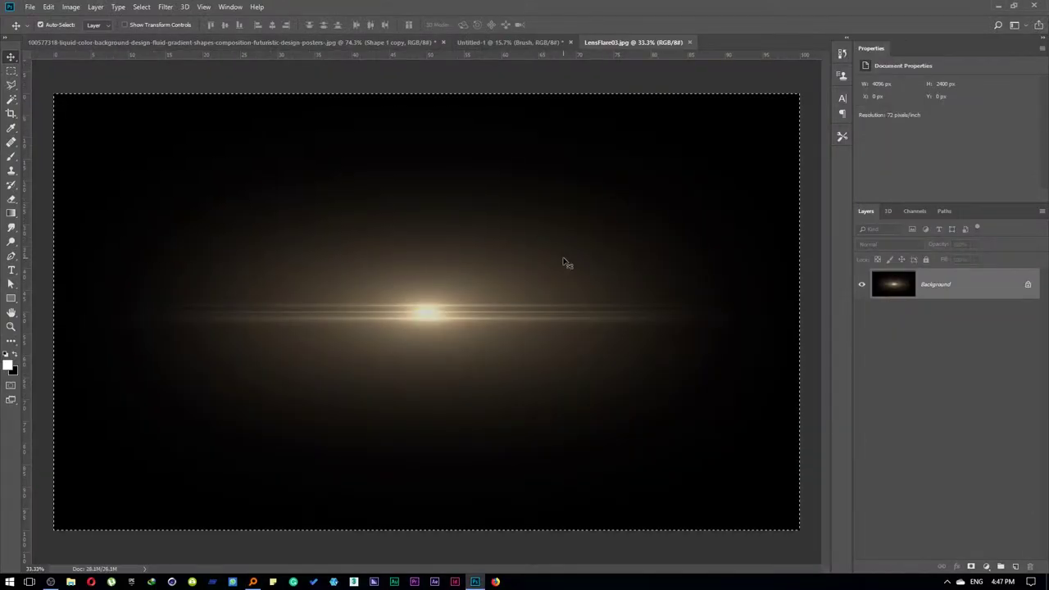
# - Paste the lens flare into the banner and convert it to a Smart Object
pyautogui.hotkey('ctrl', 'w')
pyautogui.hotkey('ctrl', 'v')
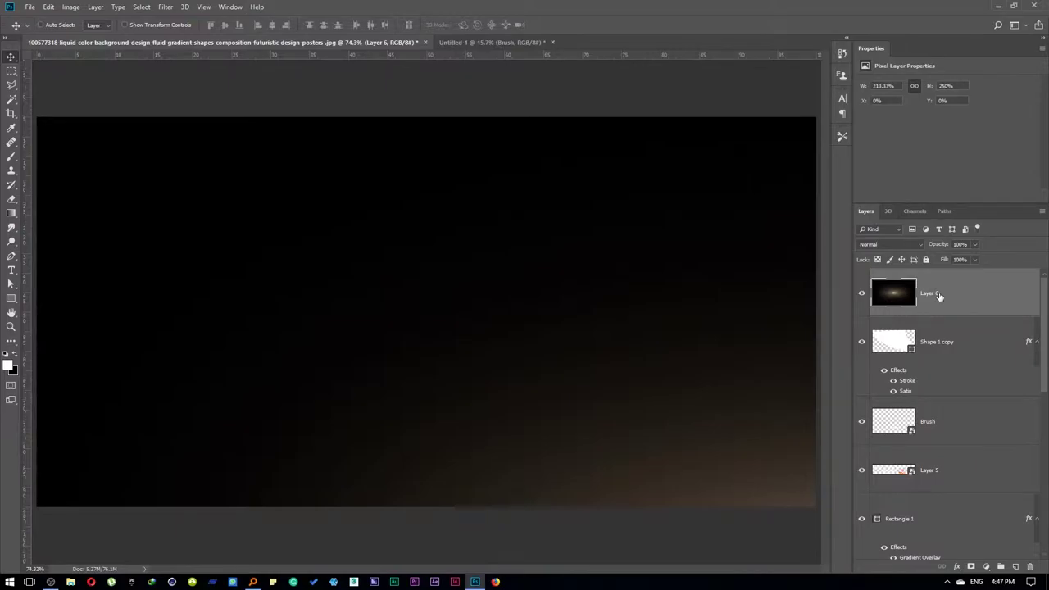
pyautogui.rightClick(940, 297)
pyautogui.click(869, 261)
# - Rotate the flare about 30°, shrink it and shift it left
pyautogui.hotkey('ctrl', 't')
pyautogui.scroll(-5, 597, 296)
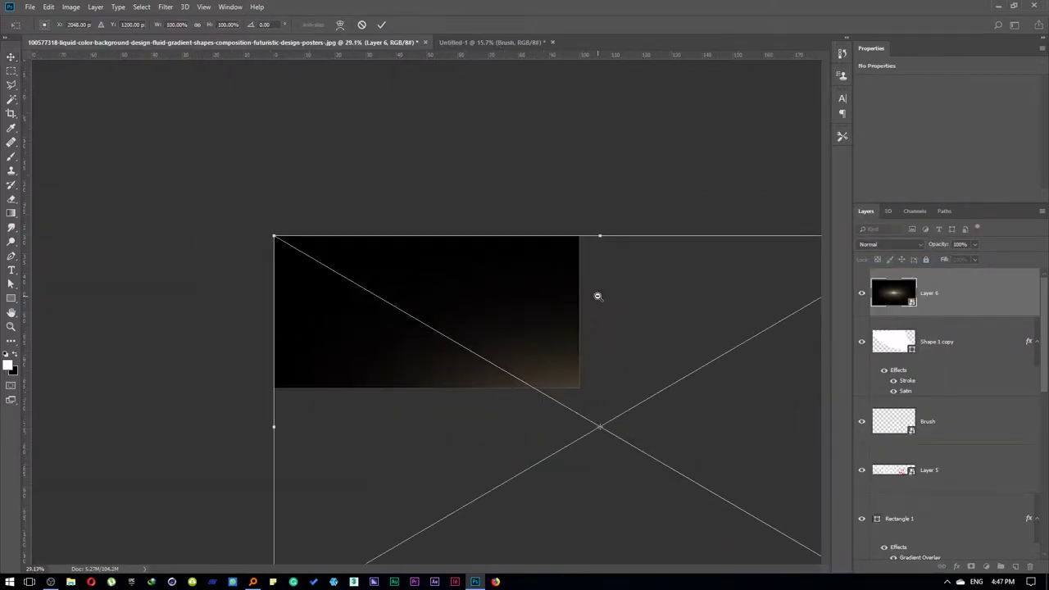
pyautogui.scroll(-3, 597, 296)
pyautogui.moveTo(579, 202); pyautogui.dragTo(501, 285)
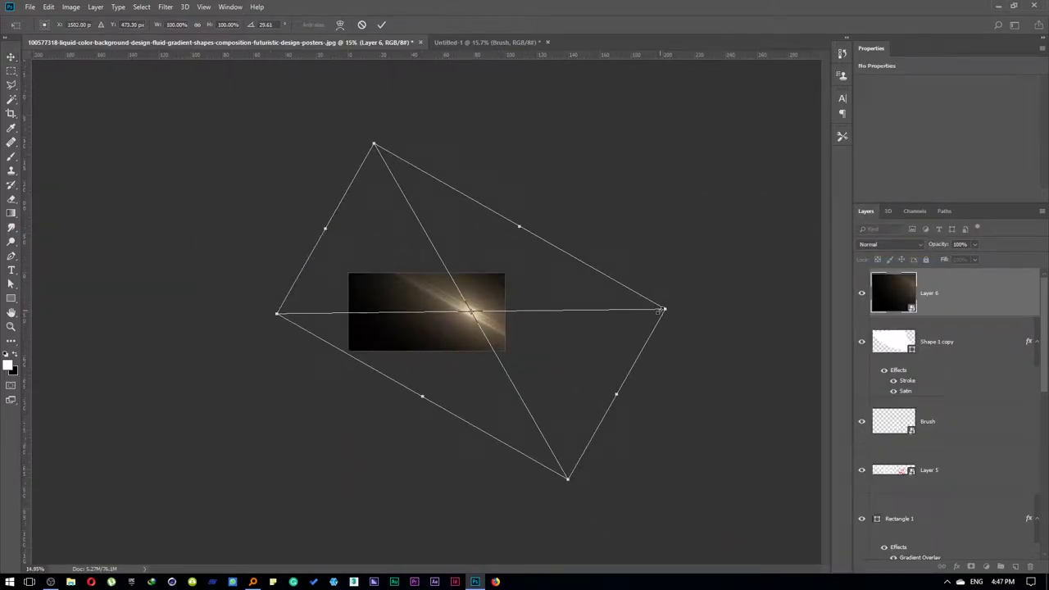
pyautogui.moveTo(660, 310)
pyautogui.mouseDown()
pyautogui.moveTo(568, 304)
pyautogui.moveTo(543, 326)
pyautogui.mouseUp()
pyautogui.press('Return')
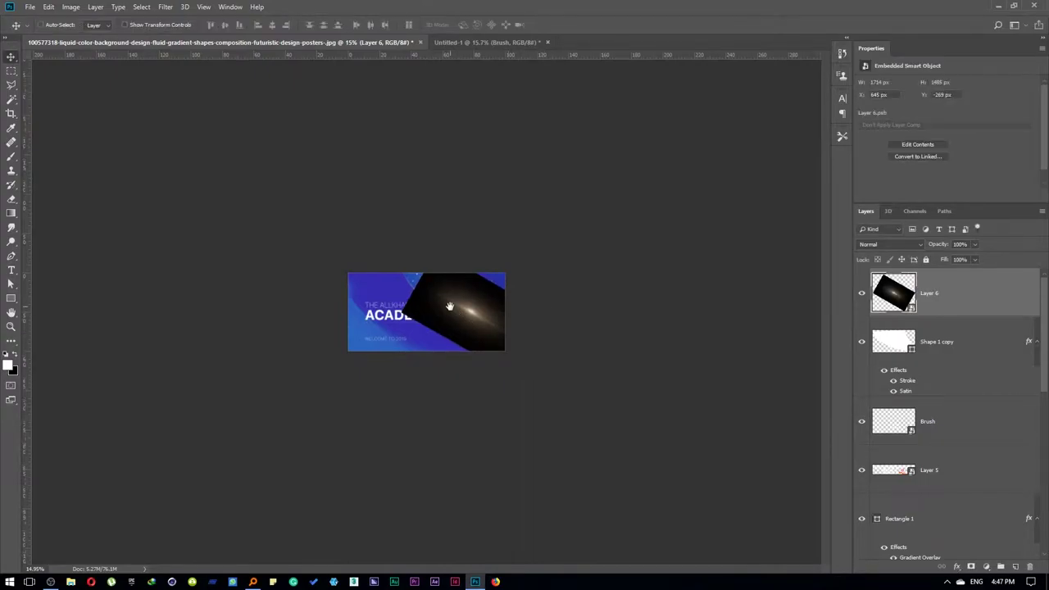
pyautogui.rightClick(449, 306)
pyautogui.click(464, 315)
pyautogui.moveTo(502, 309); pyautogui.dragTo(376, 287)
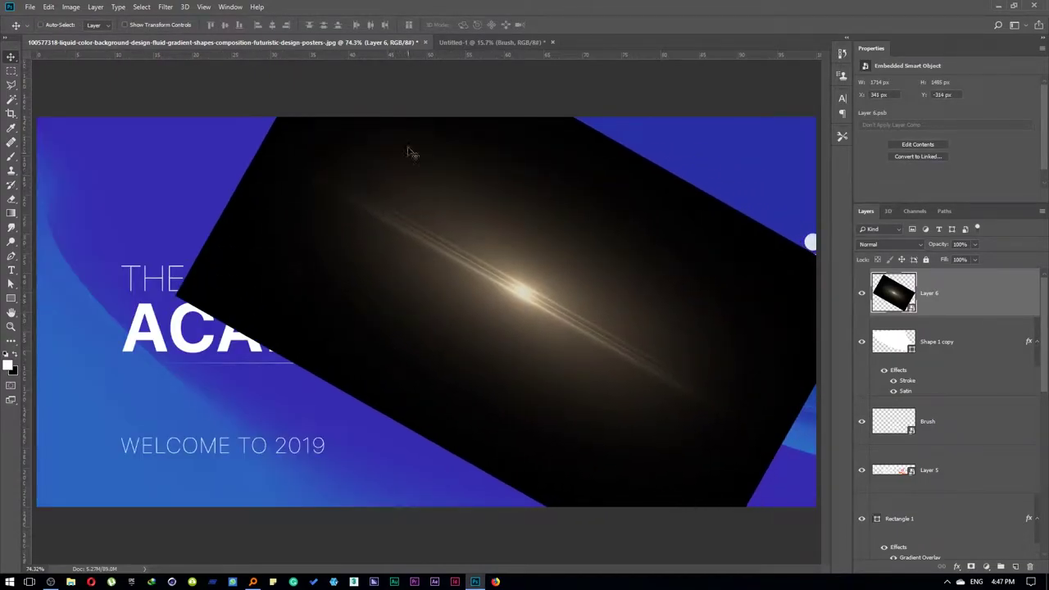
# - Warp the flare into a curved band across the stripe
pyautogui.hotkey('ctrl', 't')
pyautogui.click(340, 24)
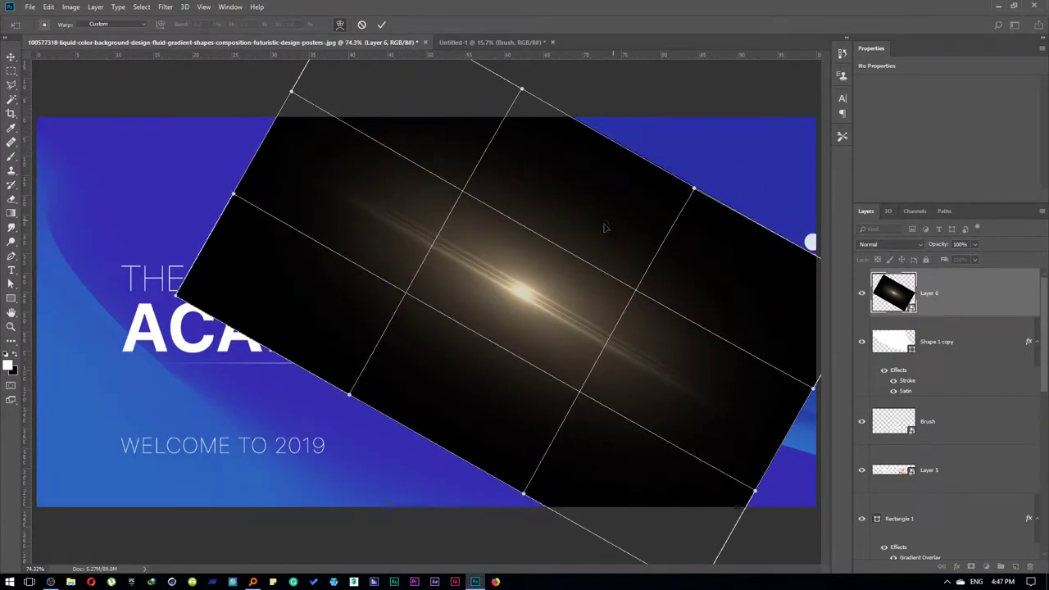
pyautogui.moveTo(604, 228); pyautogui.dragTo(557, 284)
pyautogui.moveTo(233, 292); pyautogui.dragTo(183, 159)
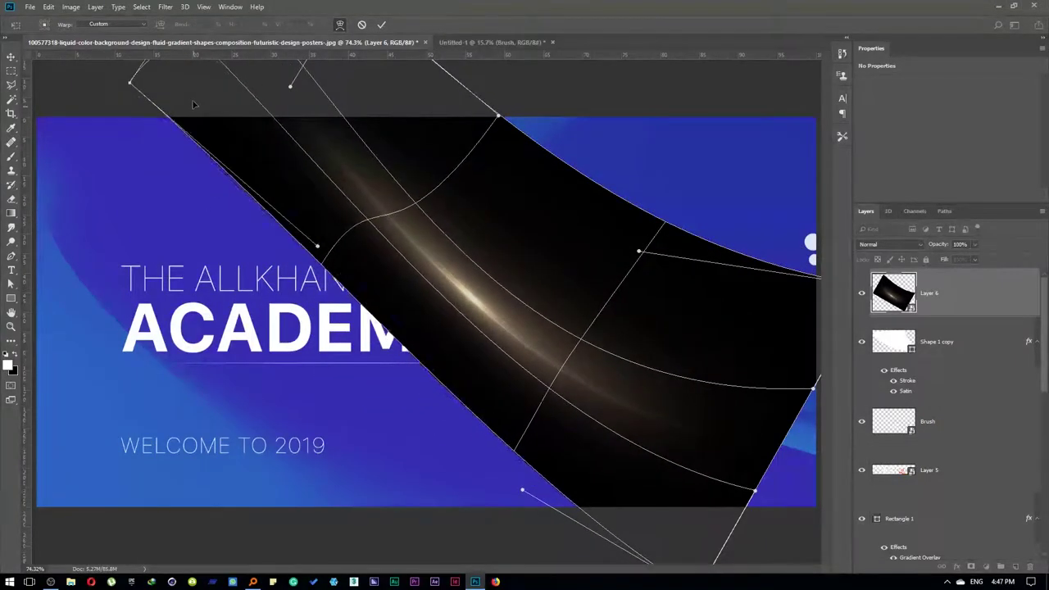
pyautogui.scroll(-2, 581, 435)
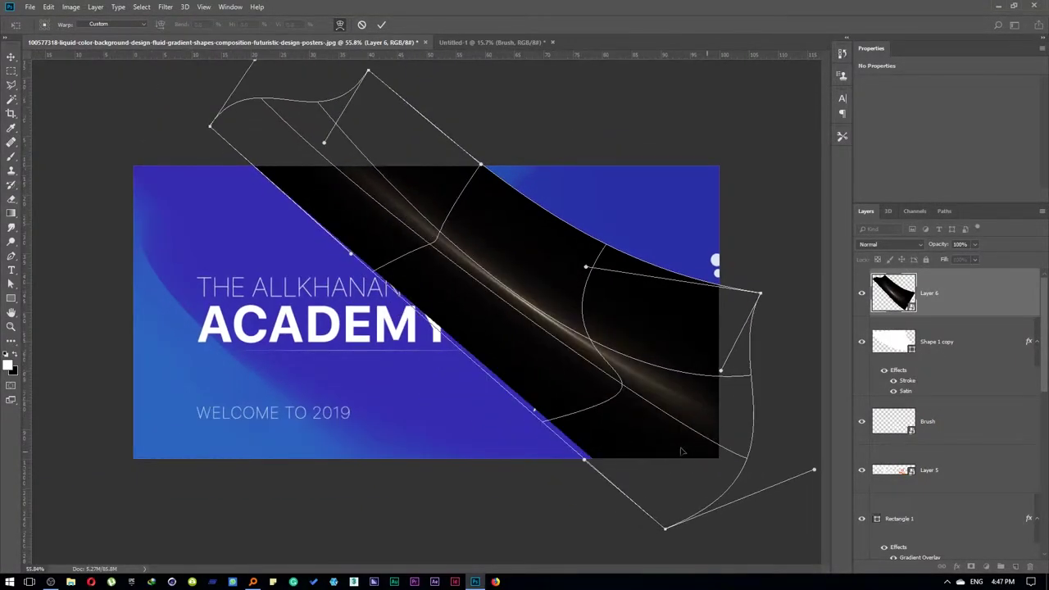
pyautogui.moveTo(580, 435)
pyautogui.mouseDown()
pyautogui.moveTo(711, 400)
pyautogui.moveTo(766, 414)
pyautogui.mouseUp()
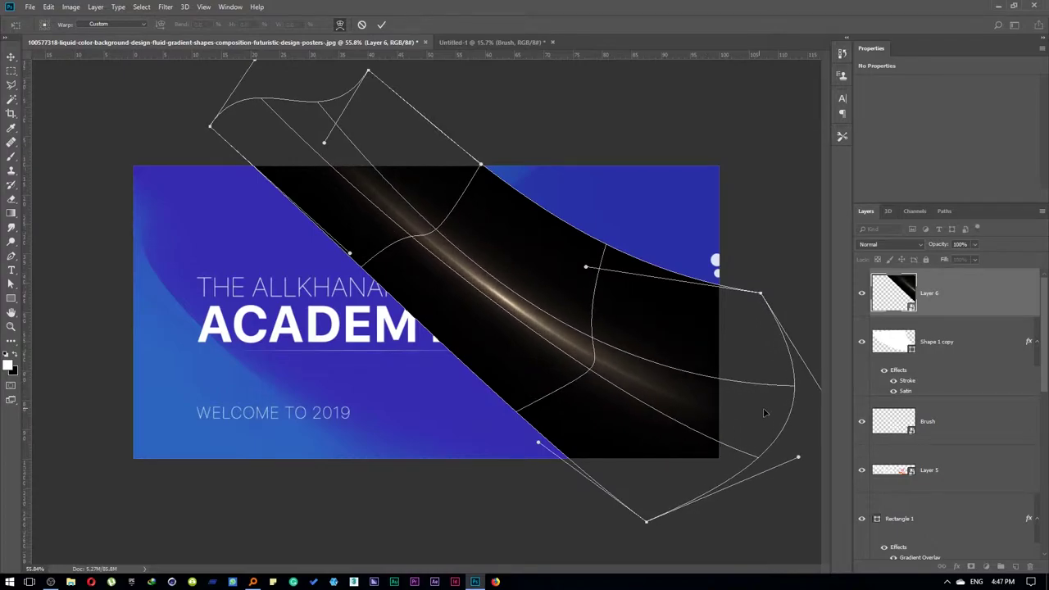
pyautogui.moveTo(762, 297); pyautogui.dragTo(566, 267)
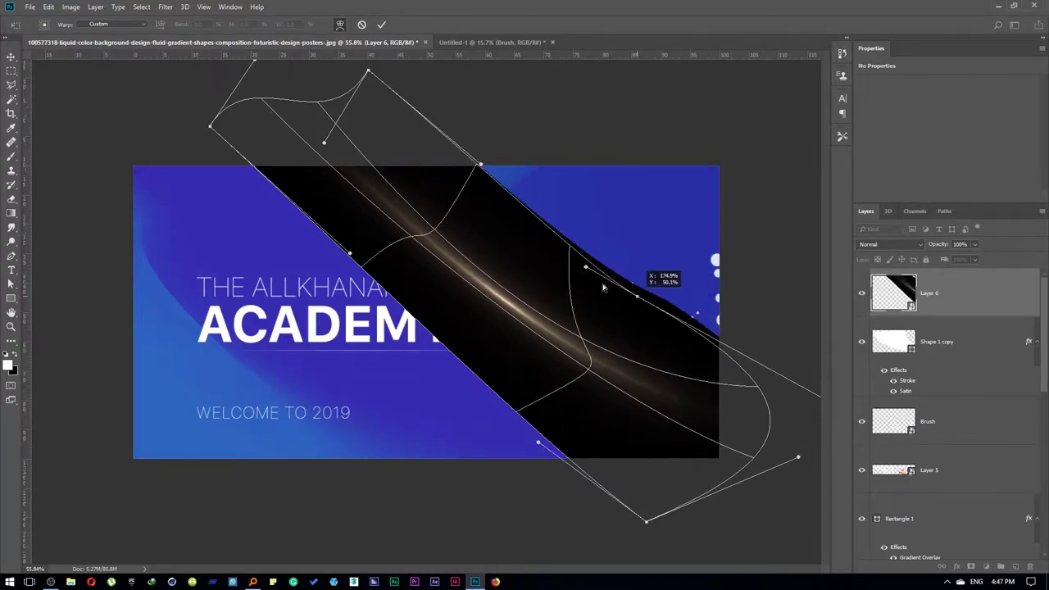
pyautogui.press('Return')
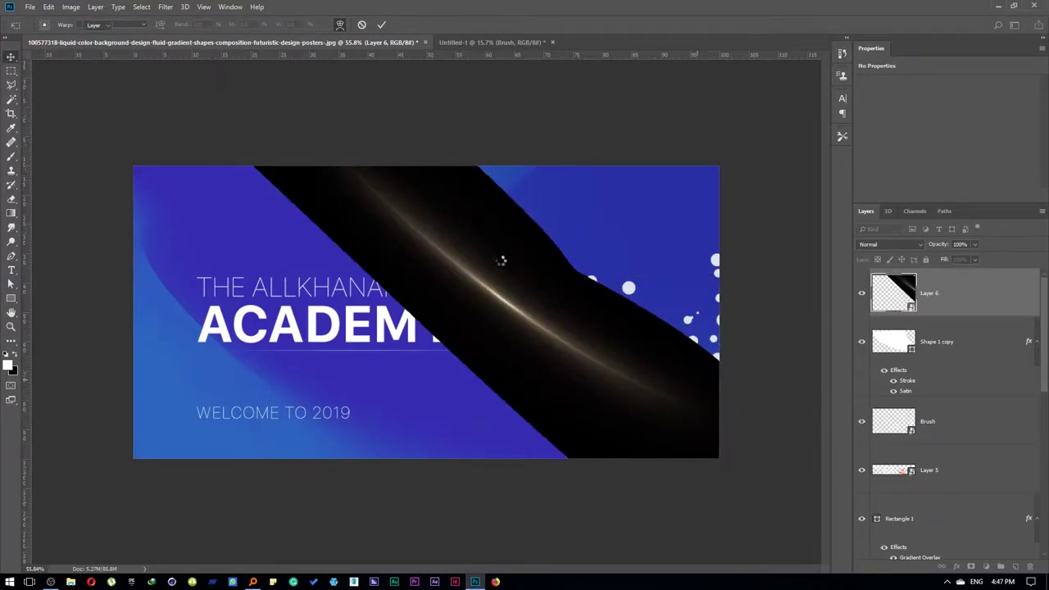
# - Set the flare layer's blend mode to Screen after briefly trying Lighten
pyautogui.rightClick(489, 257)
pyautogui.click(512, 274)
pyautogui.rightClick(487, 243)
pyautogui.click(508, 243)
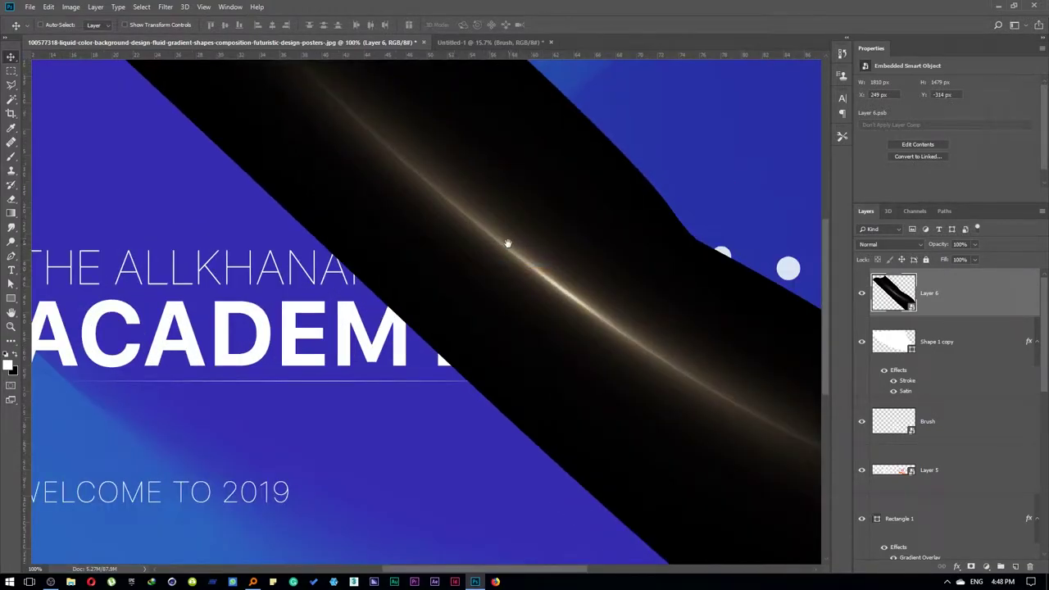
pyautogui.rightClick(508, 244)
pyautogui.click(529, 249)
pyautogui.scroll(-3, 902, 240)
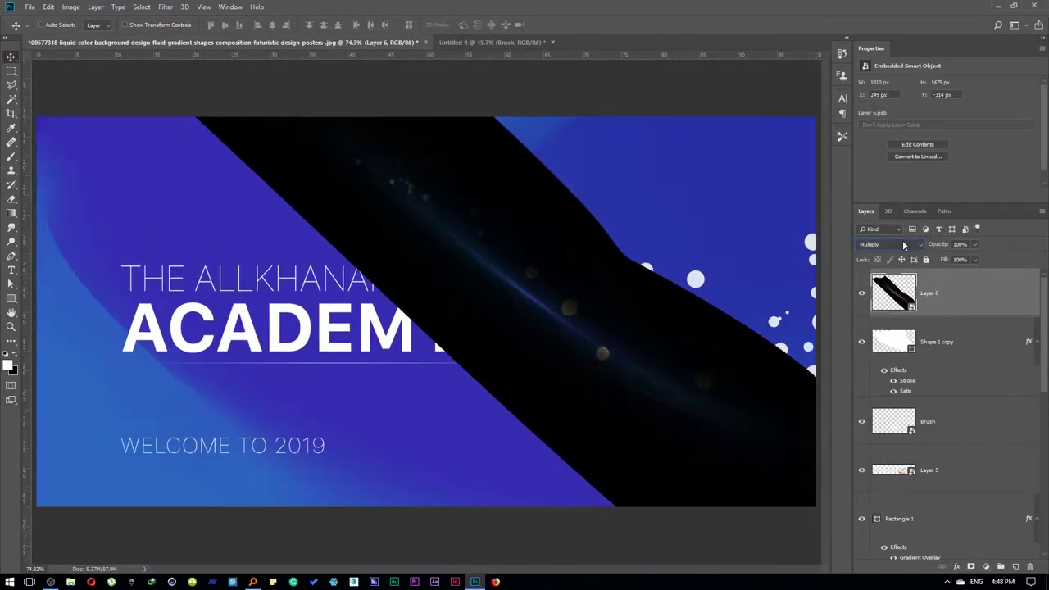
pyautogui.scroll(-2, 902, 240)
pyautogui.scroll(-2, 902, 240)
pyautogui.scroll(-1, 902, 240)
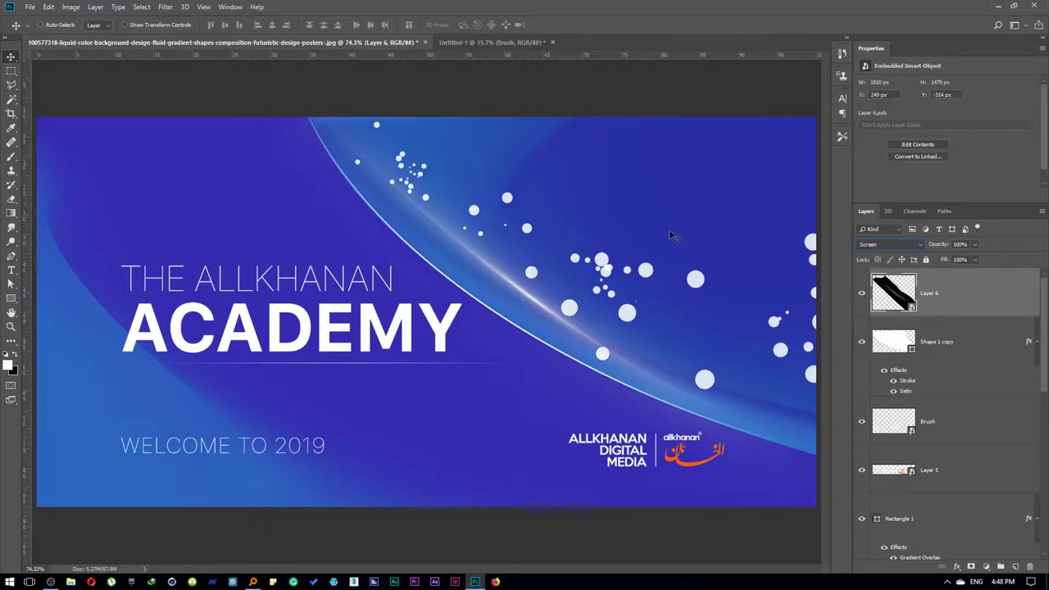
pyautogui.press('Up')
pyautogui.press('Down')
# - Warp the glow so it hugs the curved stripe
pyautogui.hotkey('ctrl', 't')
pyautogui.click(341, 27)
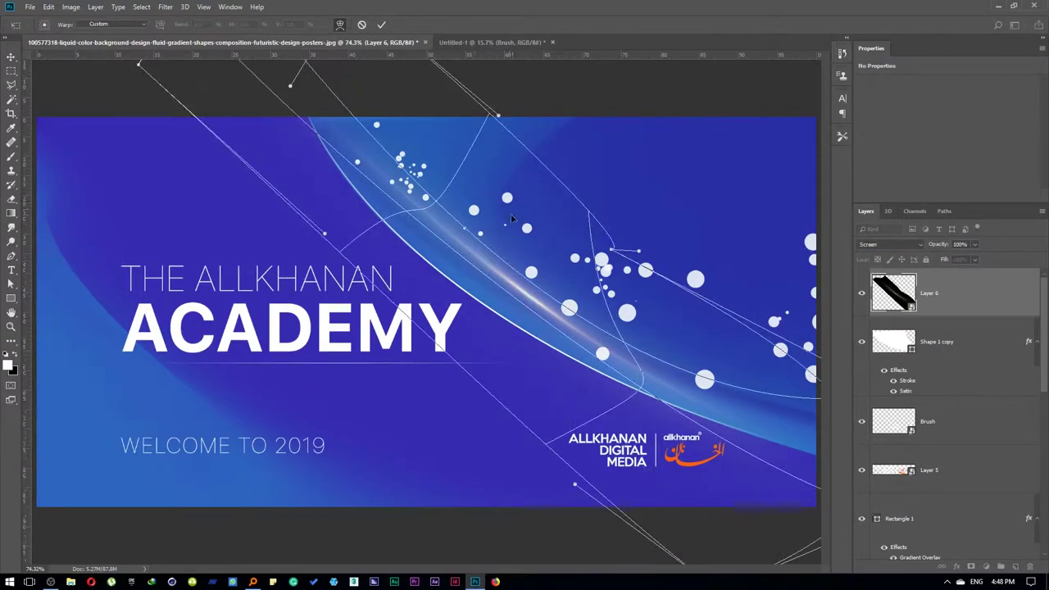
pyautogui.moveTo(510, 214)
pyautogui.mouseDown()
pyautogui.moveTo(391, 299)
pyautogui.moveTo(518, 233)
pyautogui.mouseUp()
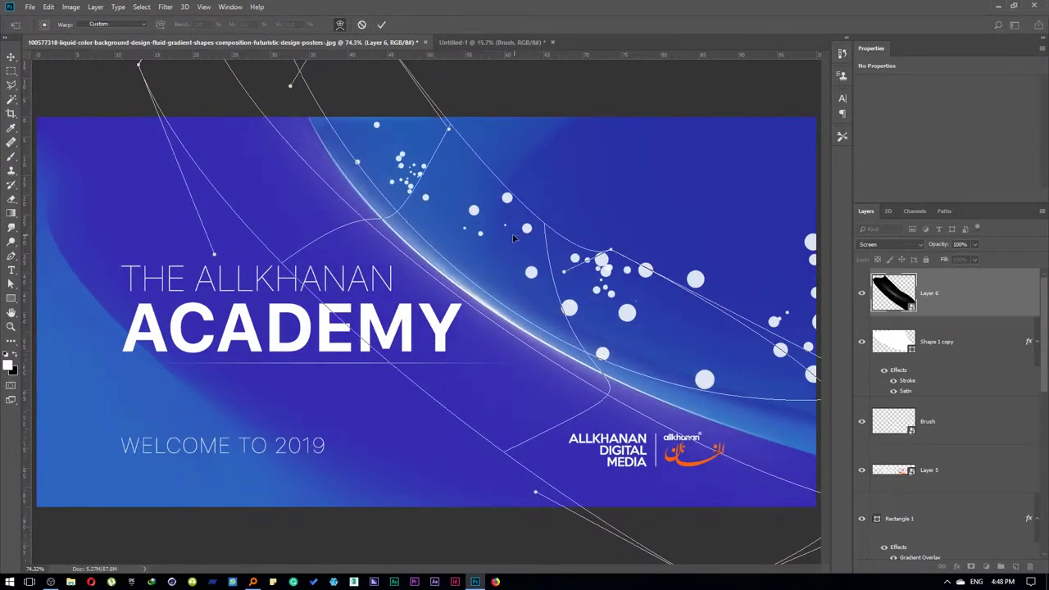
pyautogui.moveTo(279, 164); pyautogui.dragTo(269, 152)
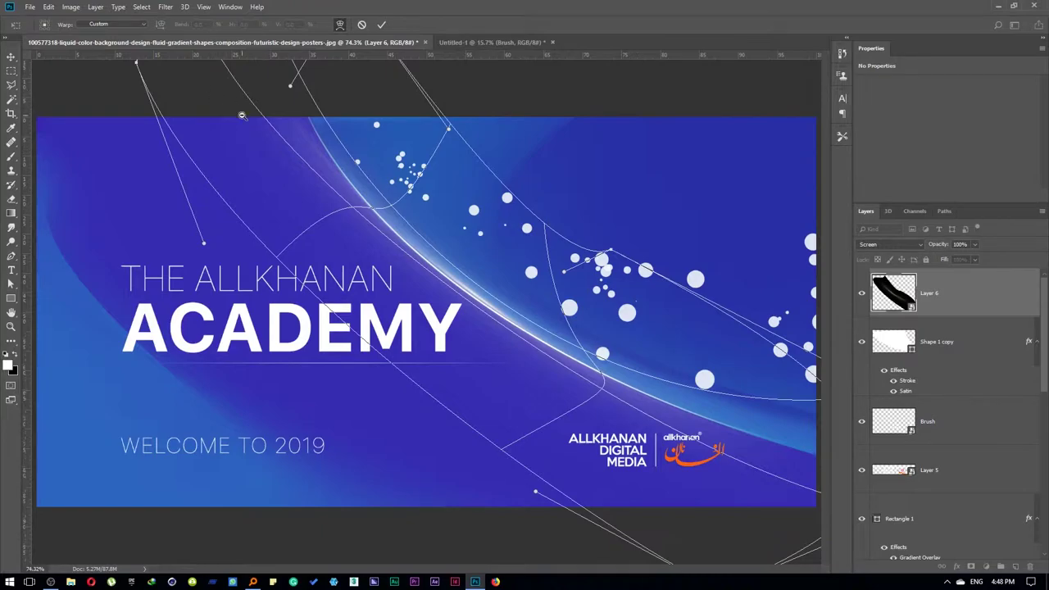
pyautogui.hotkey('ctrl', '-')
pyautogui.moveTo(459, 164); pyautogui.dragTo(414, 145)
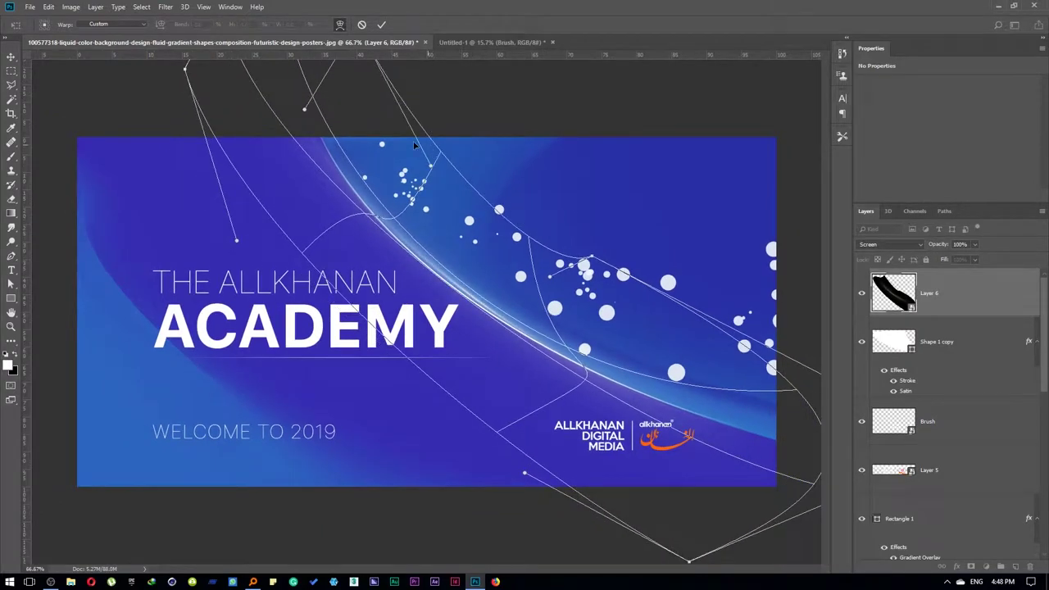
pyautogui.hotkey('ctrl', '-')
pyautogui.moveTo(477, 306); pyautogui.dragTo(404, 235)
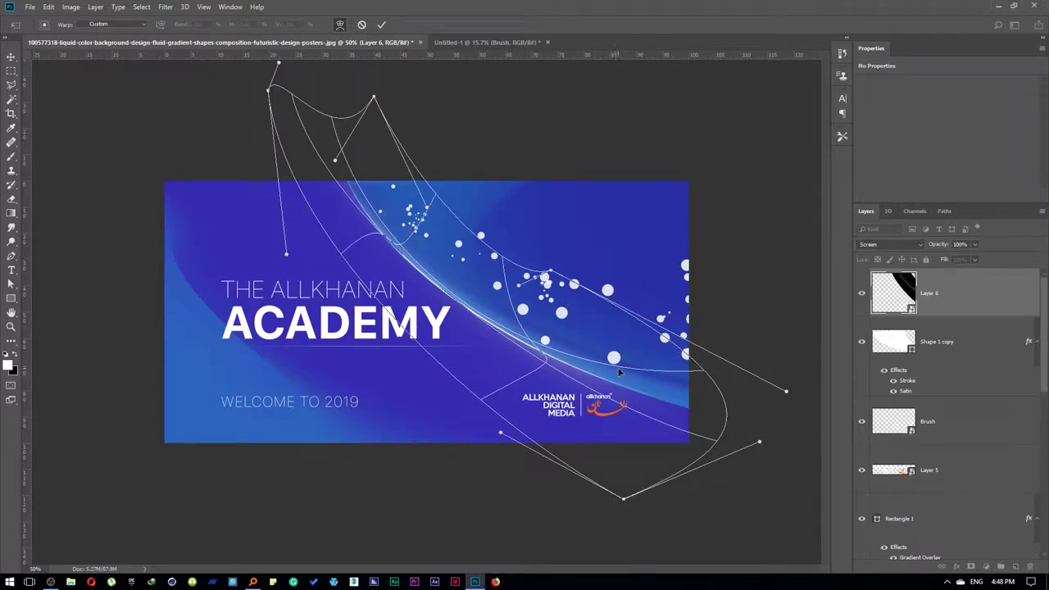
pyautogui.press('Return')
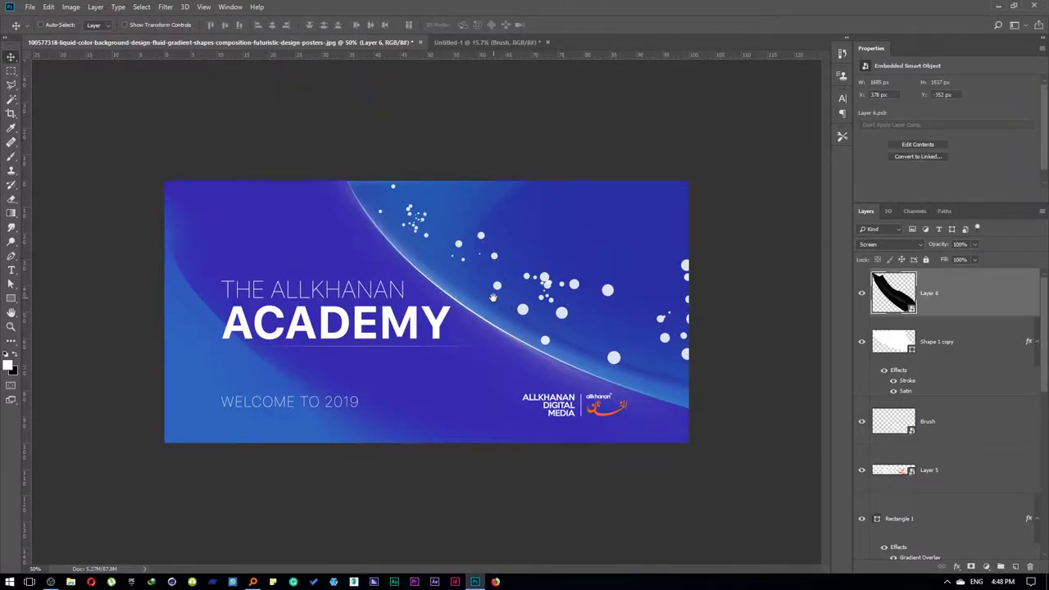
# - Check the glow at 100% zoom, then fit the banner on screen
pyautogui.rightClick(493, 297)
pyautogui.click(501, 312)
pyautogui.rightClick(474, 269)
pyautogui.click(475, 275)
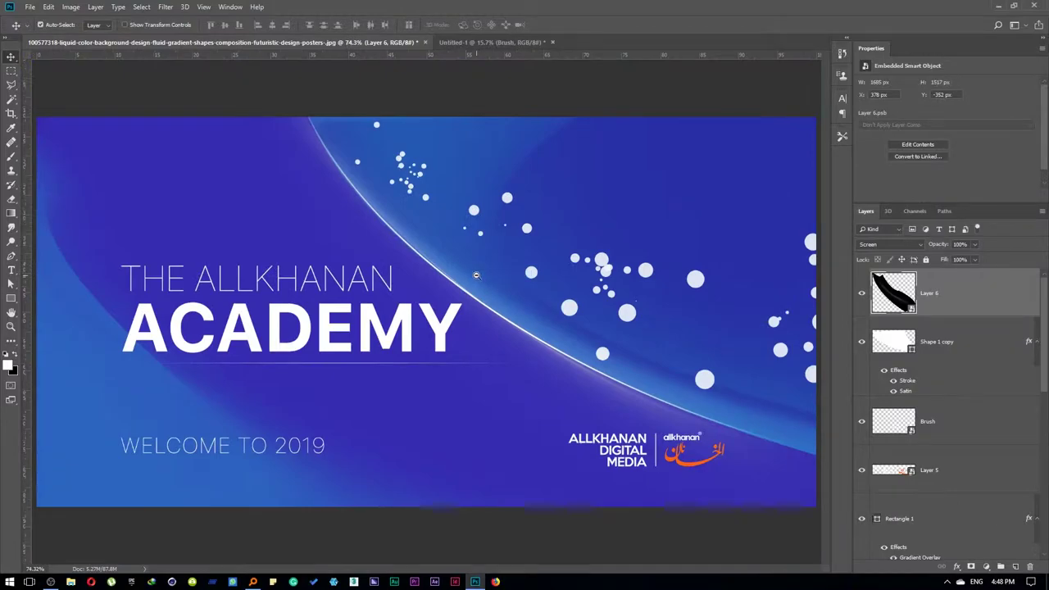
pyautogui.rightClick(475, 276)
pyautogui.click(478, 276)
# - Preview the Lens Flare Animation video, then open LensFlare04.jpg with Photoshop CC 2018
pyautogui.hotkey('ctrl', 'o')
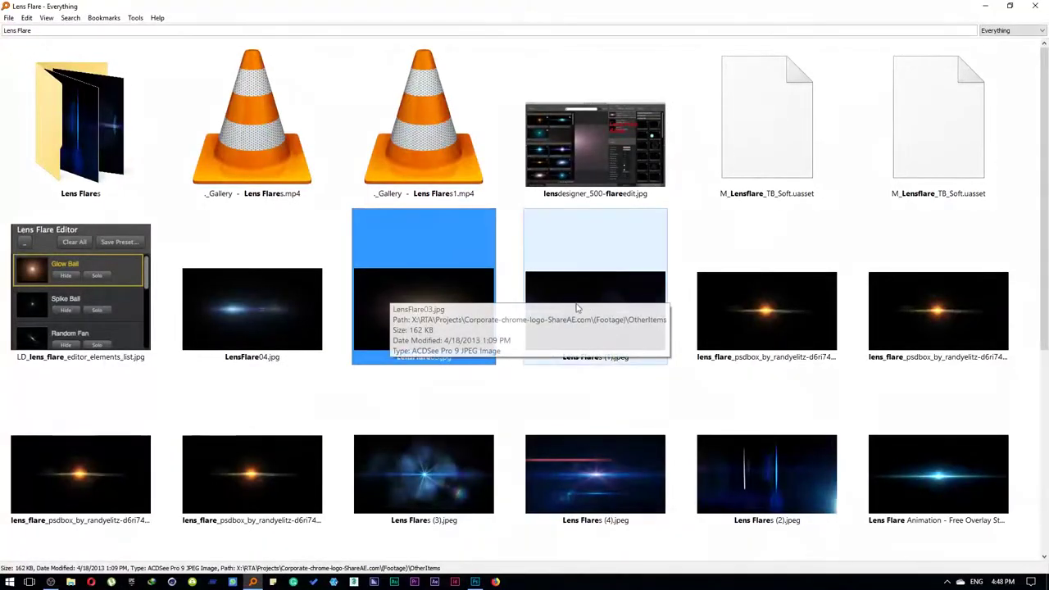
pyautogui.doubleClick(932, 488)
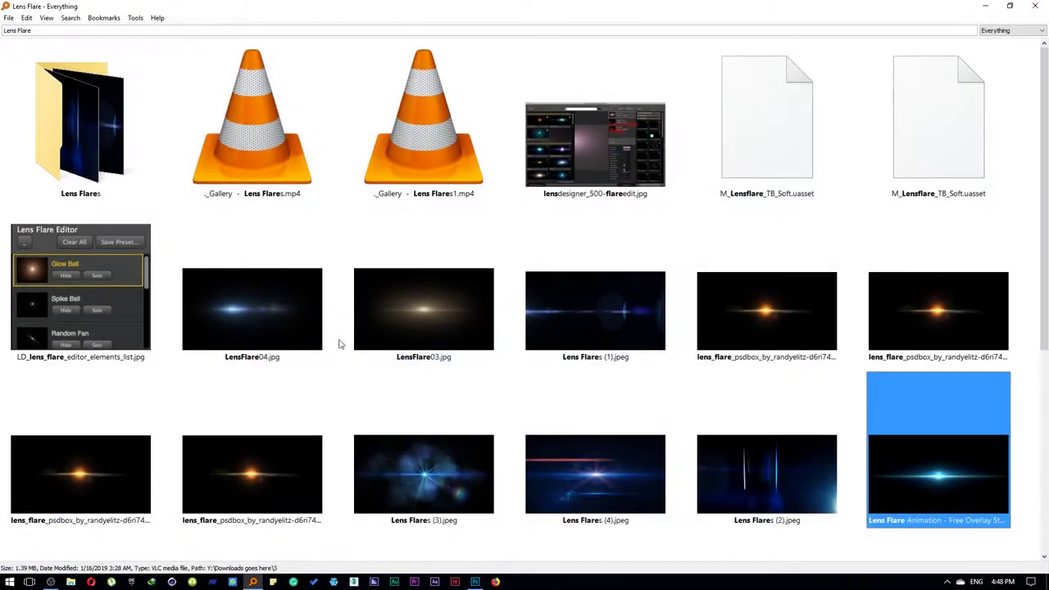
pyautogui.rightClick(250, 340)
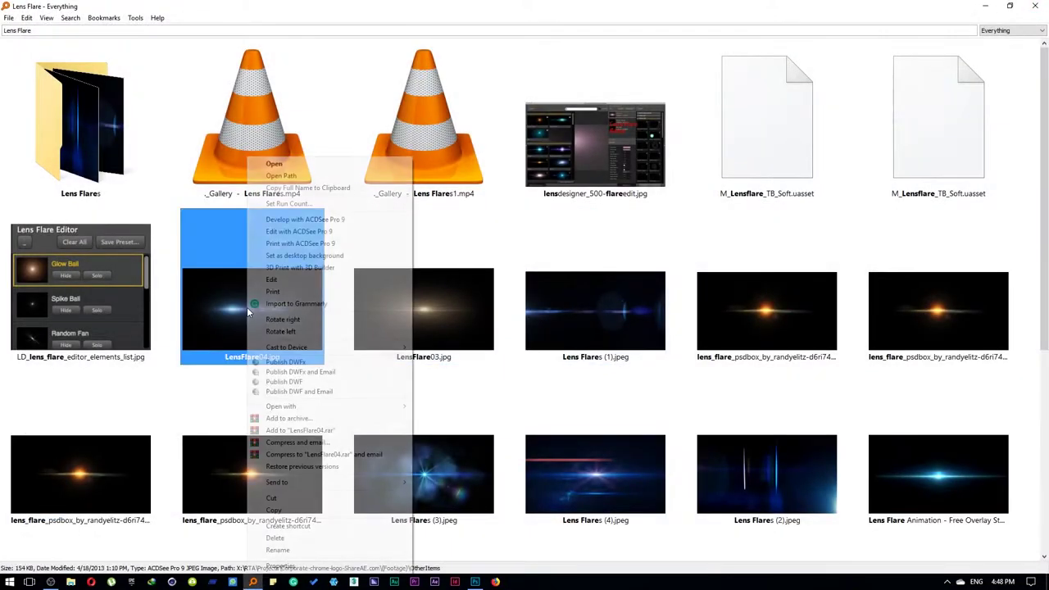
pyautogui.moveTo(281, 407)
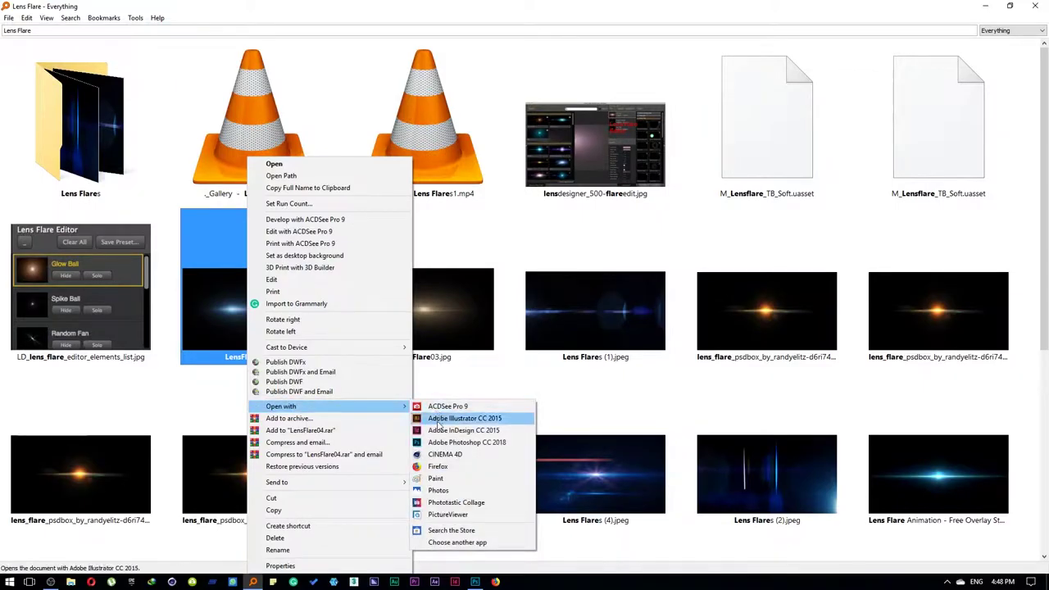
pyautogui.click(443, 443)
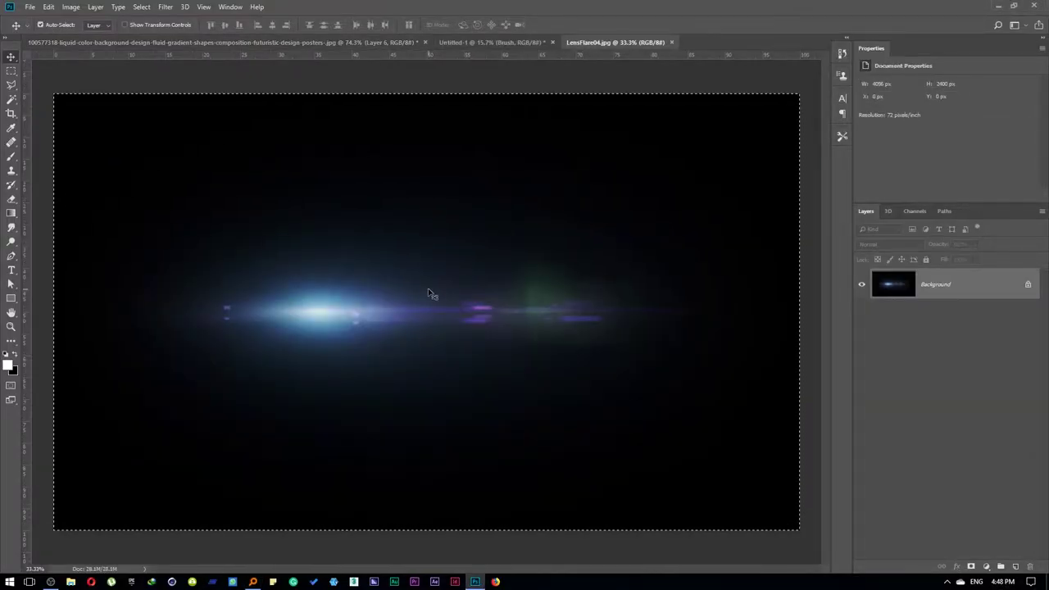
# - Copy and close the flare image, then create a New Smart Object via Copy from Layer 6
pyautogui.hotkey('ctrl', 'w')
pyautogui.click(512, 219)
pyautogui.rightClick(954, 297)
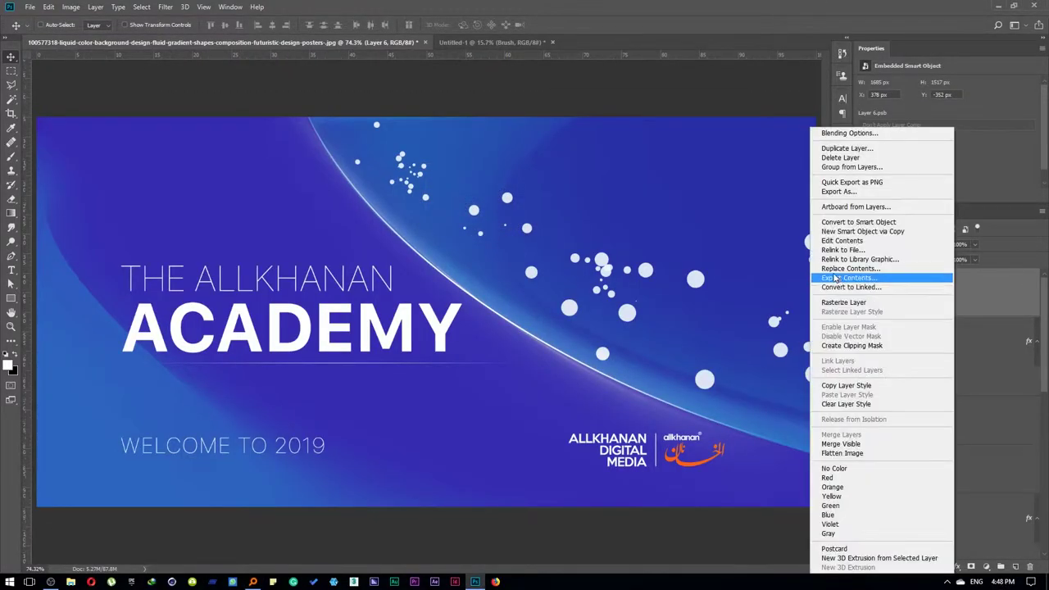
pyautogui.click(849, 233)
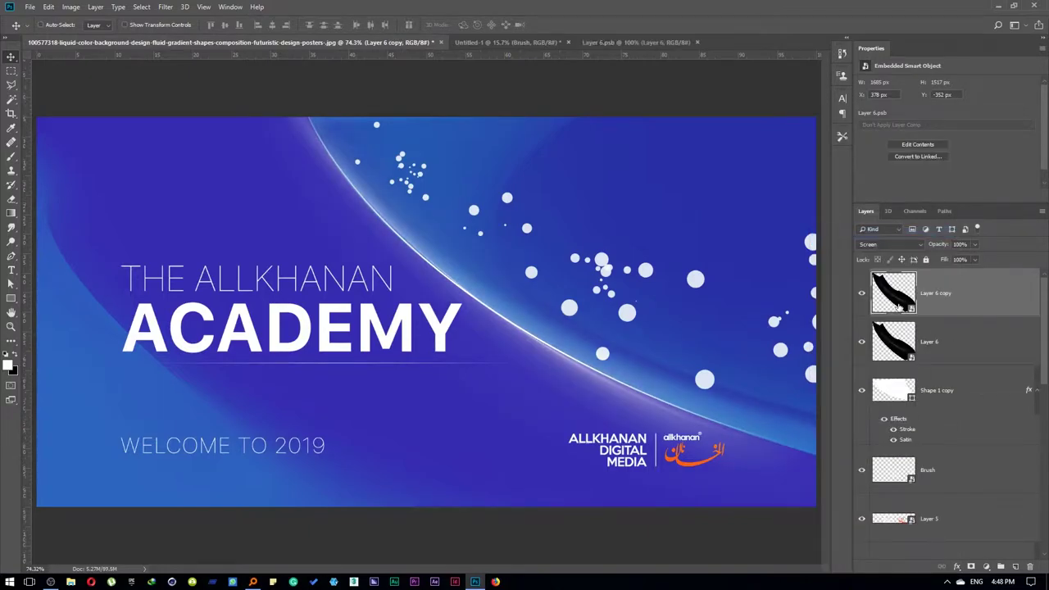
pyautogui.doubleClick(893, 293)
# - Paste the flare into the smart object, save it, and paste it into the banner as Layer 7
pyautogui.hotkey('ctrl', 'v')
pyautogui.hotkey('ctrl', 'w')
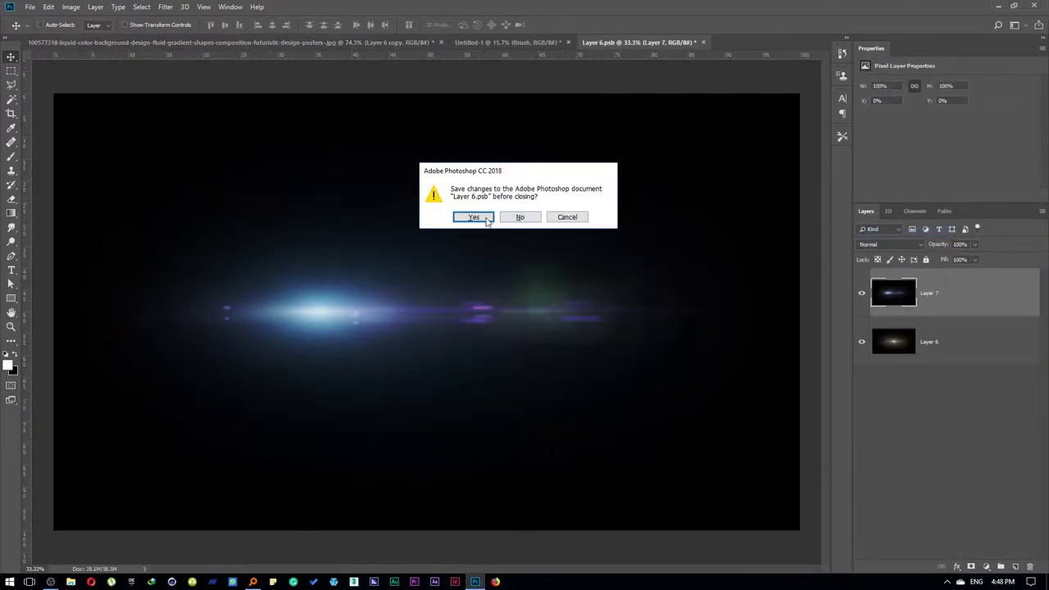
pyautogui.click(475, 217)
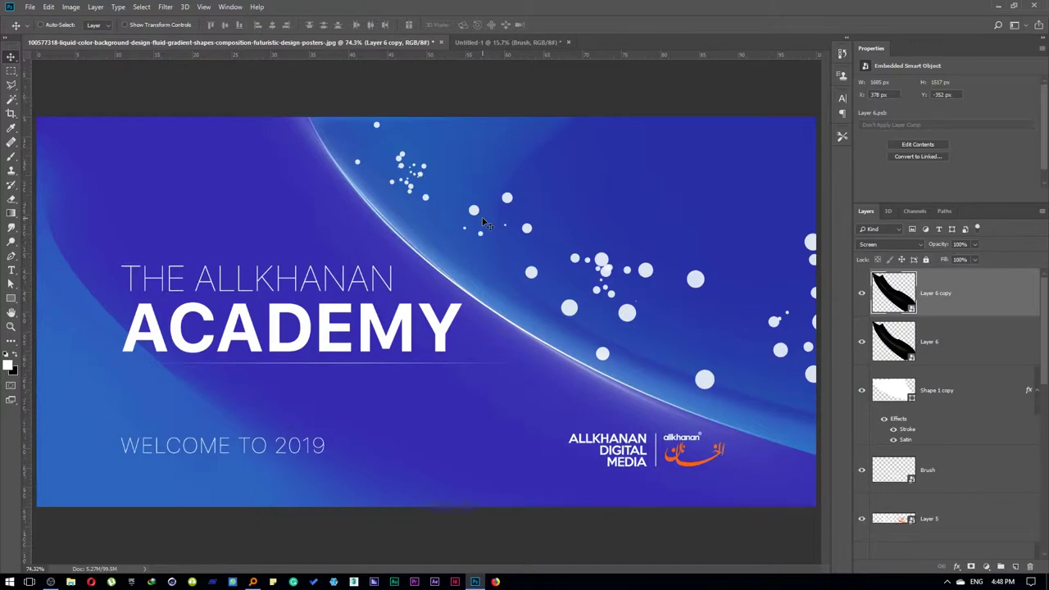
pyautogui.moveTo(556, 283)
pyautogui.mouseDown()
pyautogui.moveTo(594, 252)
pyautogui.moveTo(598, 275)
pyautogui.mouseUp()
pyautogui.hotkey('ctrl', 'v')
# - Convert Layer 7 to a smart object and scale it to fit the banner canvas
pyautogui.rightClick(926, 308)
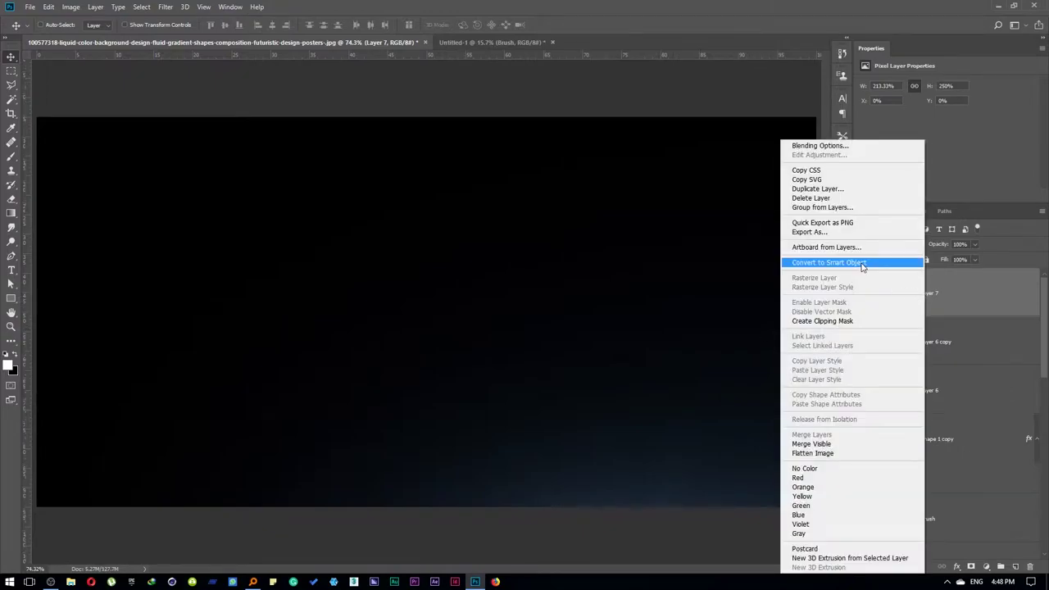
pyautogui.click(819, 262)
pyautogui.hotkey('ctrl', 't')
pyautogui.scroll(-2, 669, 300)
pyautogui.scroll(-3, 680, 393)
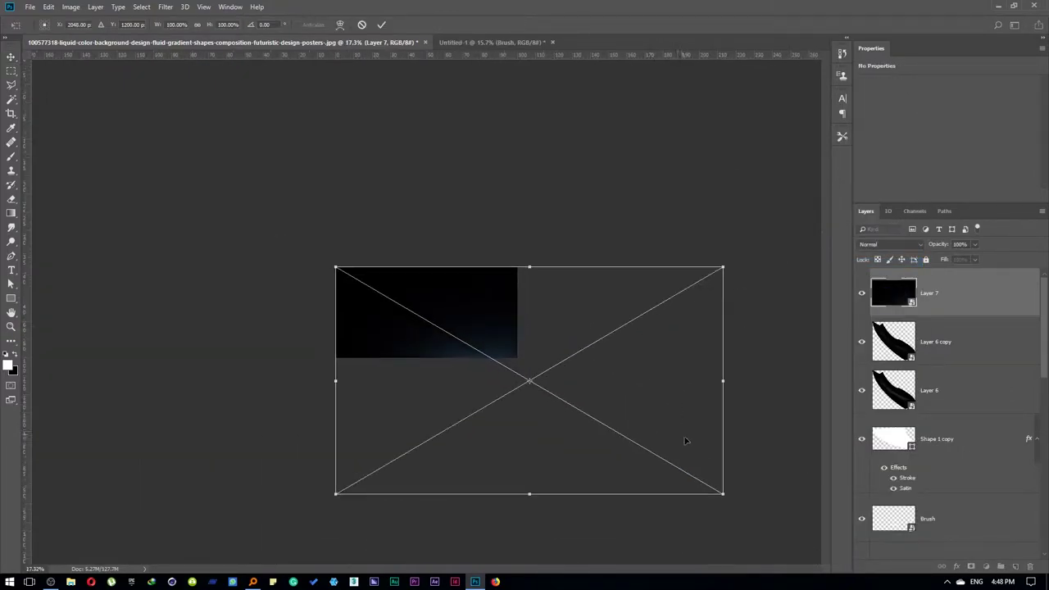
pyautogui.moveTo(724, 494); pyautogui.dragTo(517, 372)
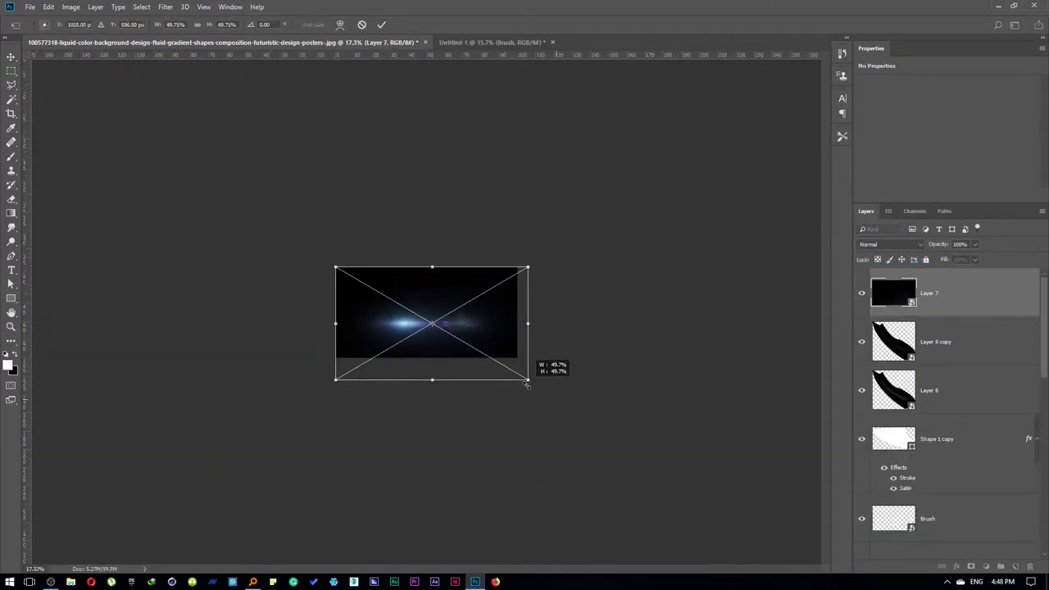
pyautogui.rightClick(469, 341)
pyautogui.click(483, 340)
pyautogui.press('Return')
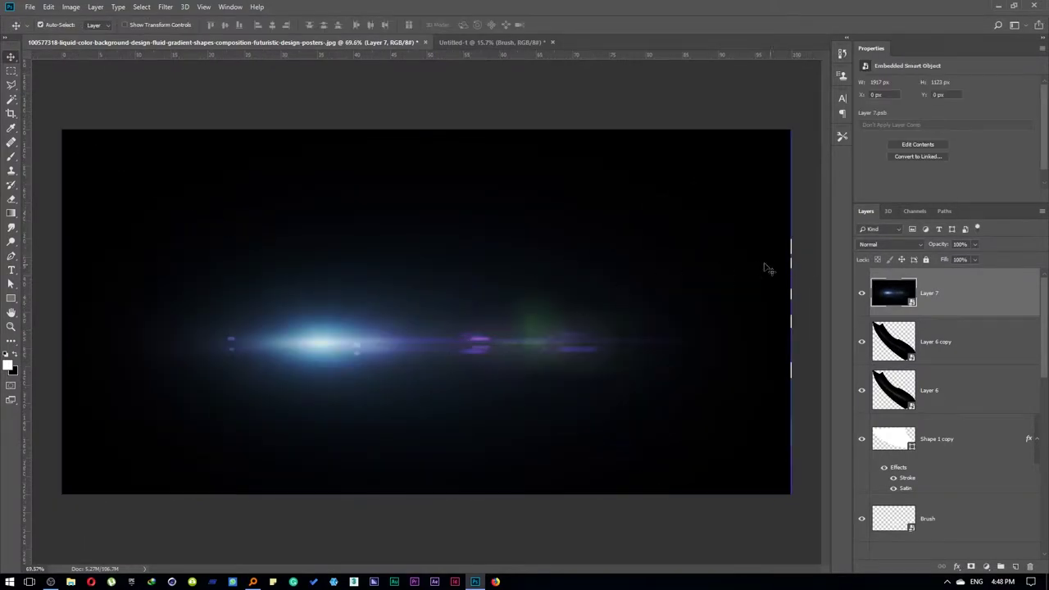
pyautogui.hotkey('ctrl', 't')
pyautogui.scroll(-2, 667, 235)
pyautogui.press('Return')
# - Try Color Dodge, Screen and Lighten on Layer 7, settling on Color Dodge
pyautogui.click(881, 244)
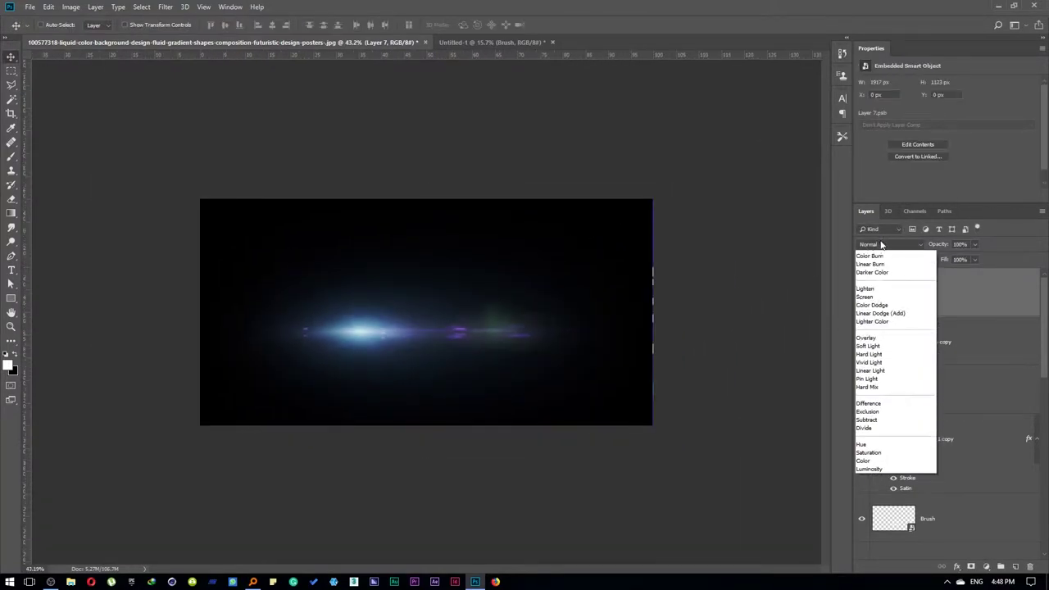
pyautogui.scroll(-9, 881, 245)
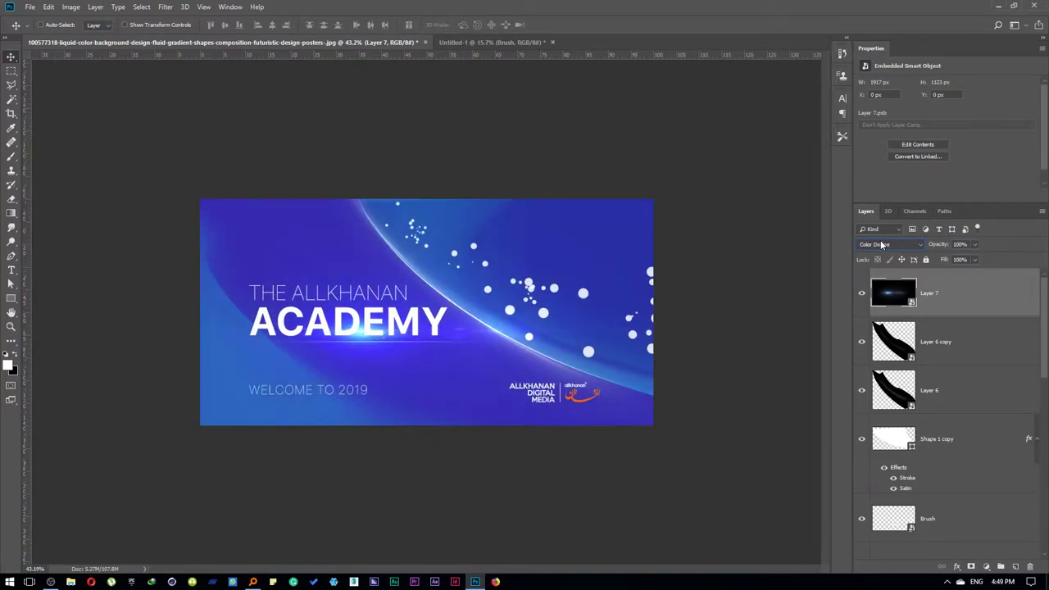
pyautogui.scroll(1, 880, 244)
pyautogui.scroll(1, 885, 248)
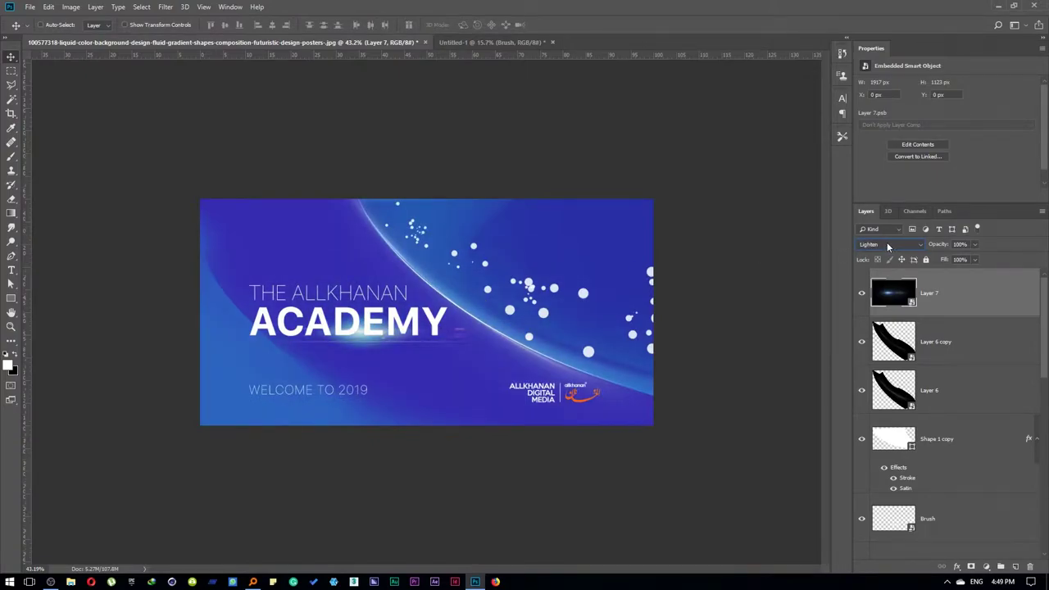
pyautogui.scroll(-1, 887, 247)
# - Rotate the flare glow about 43° and move it onto the curved stripe
pyautogui.moveTo(423, 339)
pyautogui.mouseDown()
pyautogui.moveTo(494, 408)
pyautogui.moveTo(522, 331)
pyautogui.moveTo(513, 310)
pyautogui.mouseUp()
pyautogui.hotkey('ctrl', 't')
pyautogui.moveTo(628, 94); pyautogui.dragTo(696, 176)
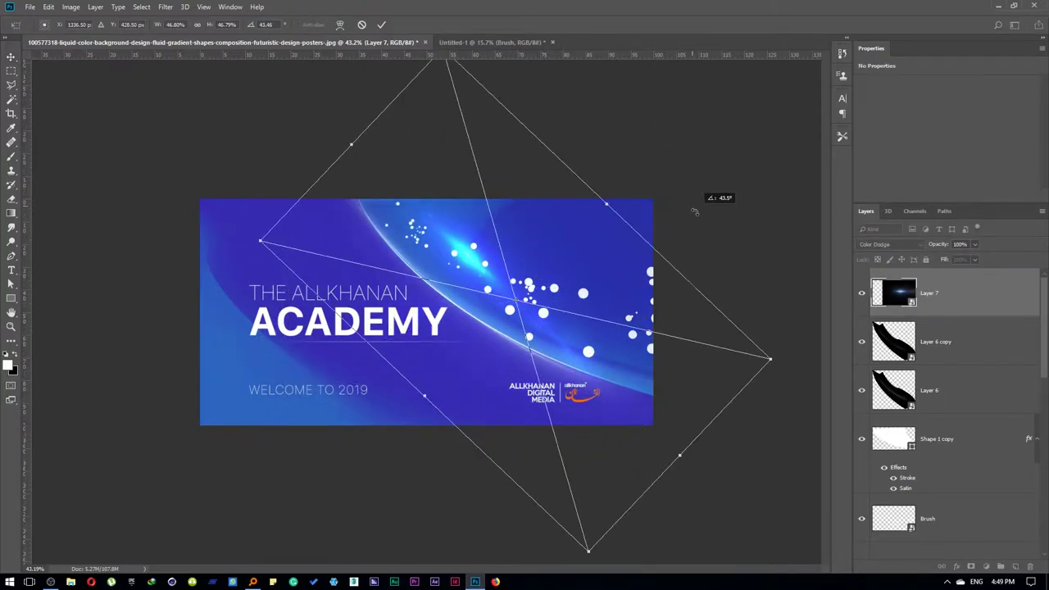
pyautogui.hotkey('ctrl', '+')
pyautogui.moveTo(569, 260); pyautogui.dragTo(481, 309)
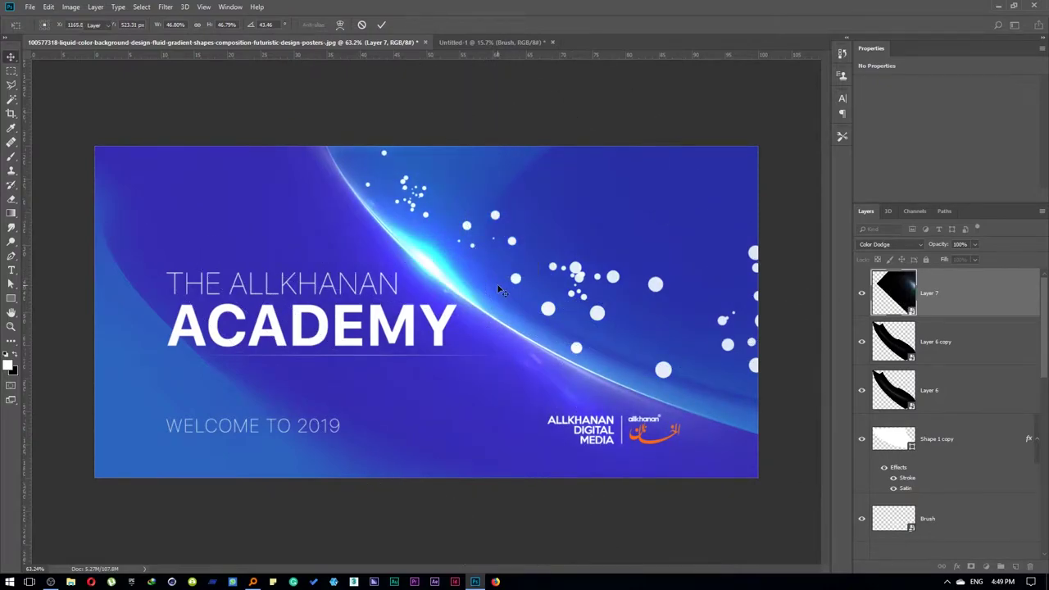
# - Warp the flare glow into an arc and position it along the stripe
pyautogui.click(340, 24)
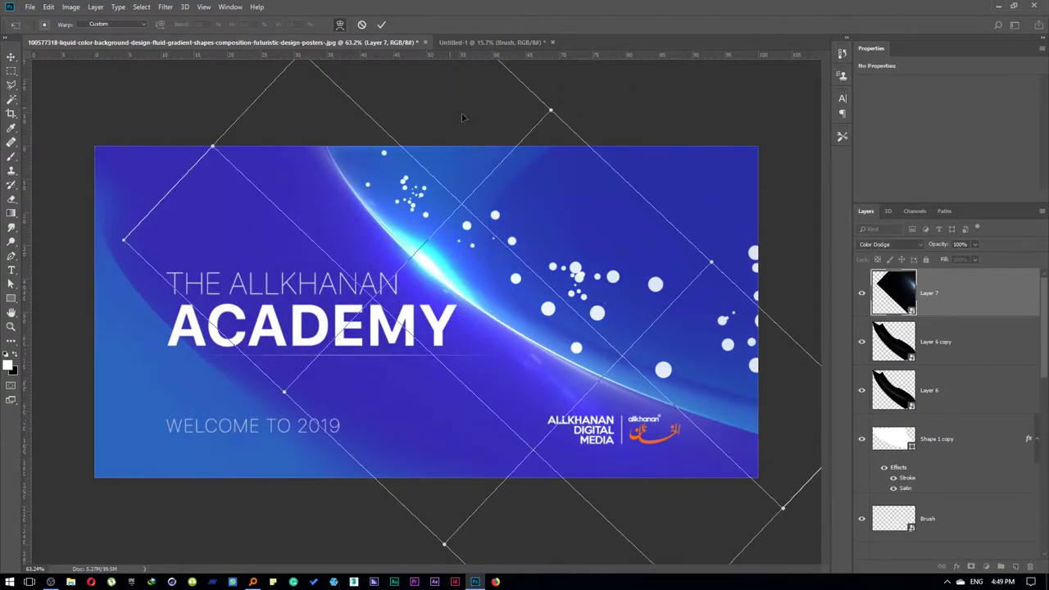
pyautogui.moveTo(508, 270)
pyautogui.mouseDown()
pyautogui.moveTo(464, 300)
pyautogui.moveTo(447, 344)
pyautogui.mouseUp()
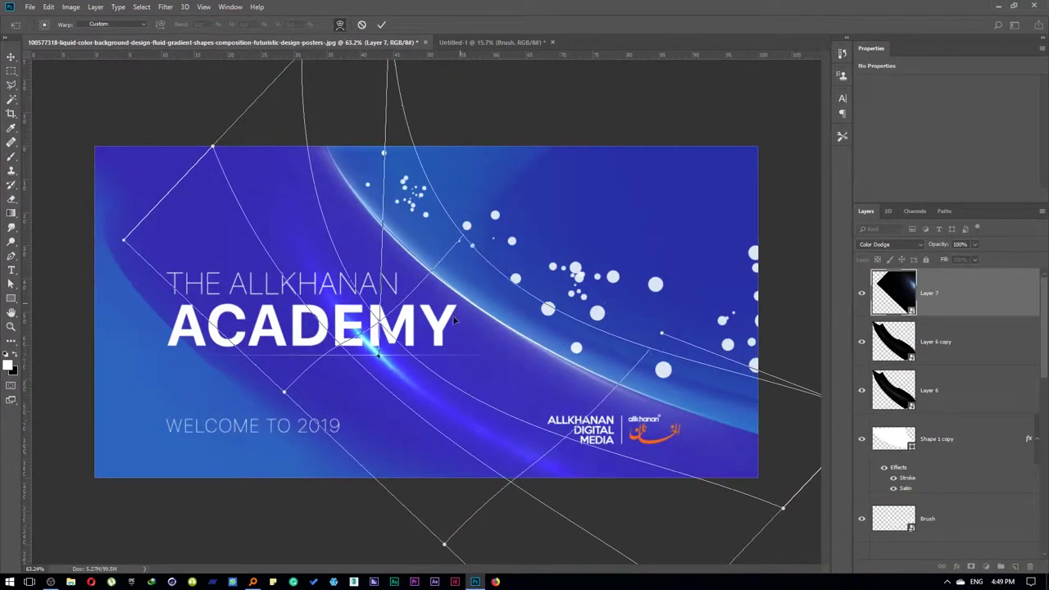
pyautogui.press('Return')
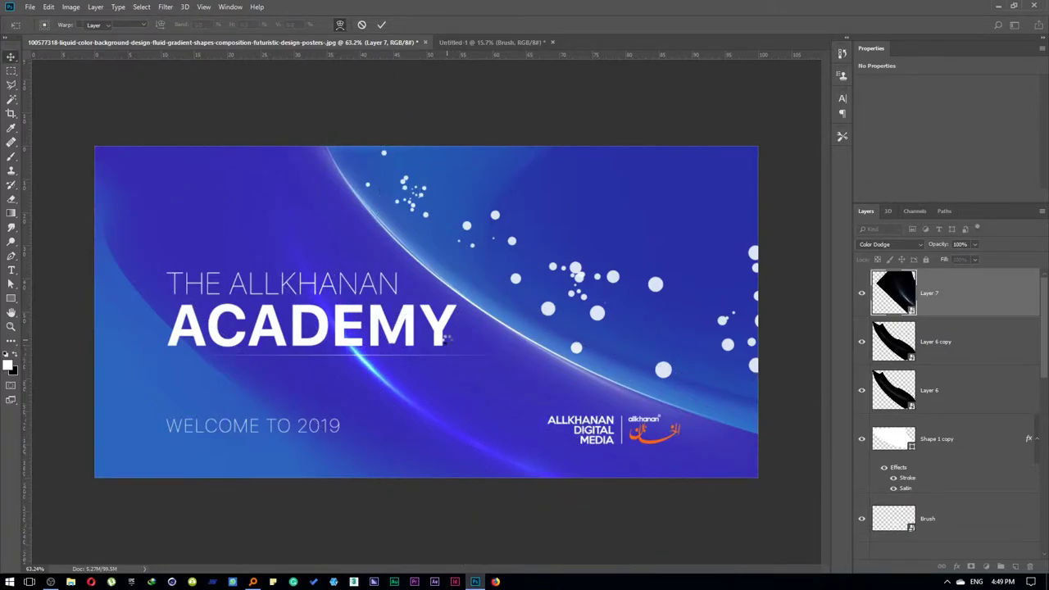
pyautogui.moveTo(446, 368); pyautogui.dragTo(498, 264)
# - Enlarge the warped flare glow so it stretches along the stripe edge
pyautogui.hotkey('ctrl', 't')
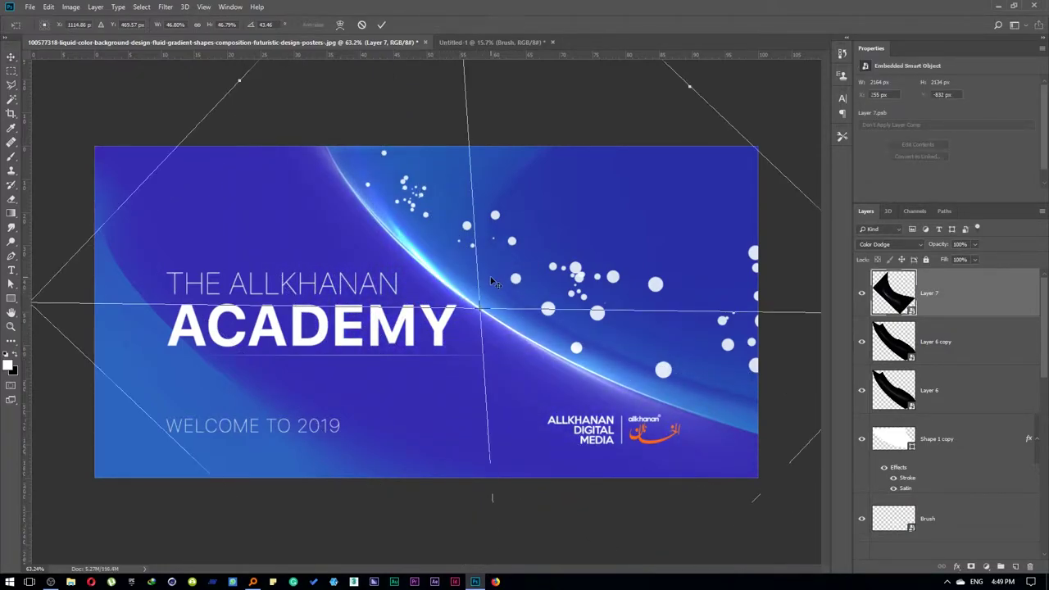
pyautogui.scroll(2, 492, 262)
pyautogui.scroll(-5, 492, 262)
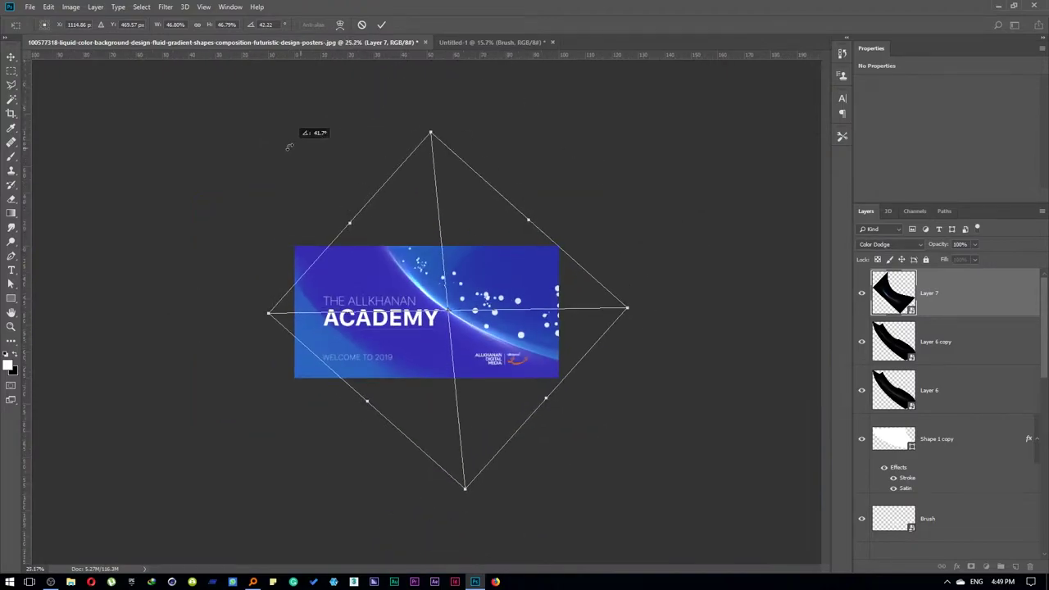
pyautogui.moveTo(628, 312); pyautogui.dragTo(703, 292)
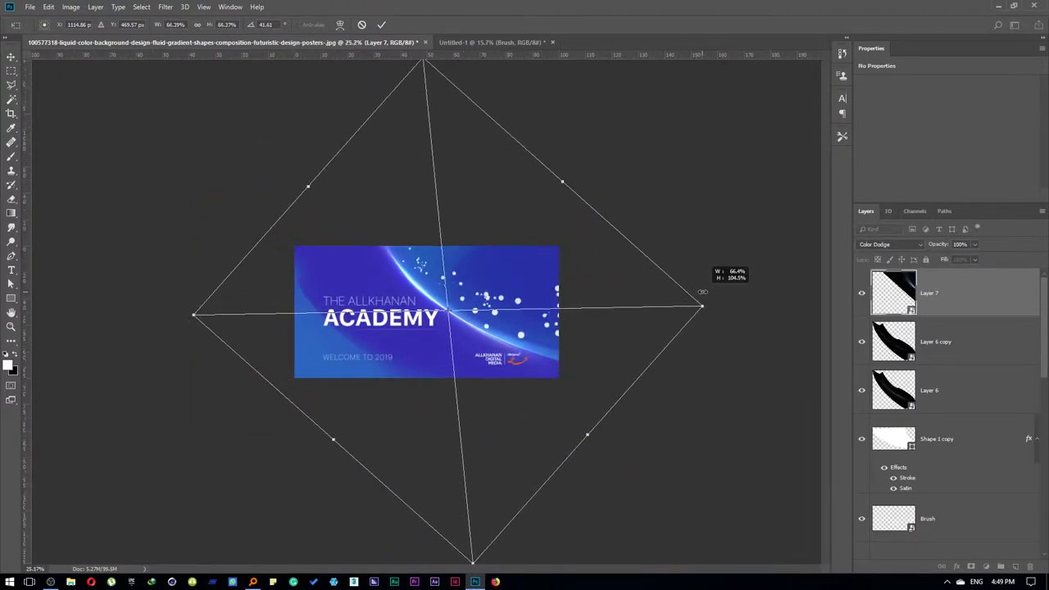
pyautogui.press('Return')
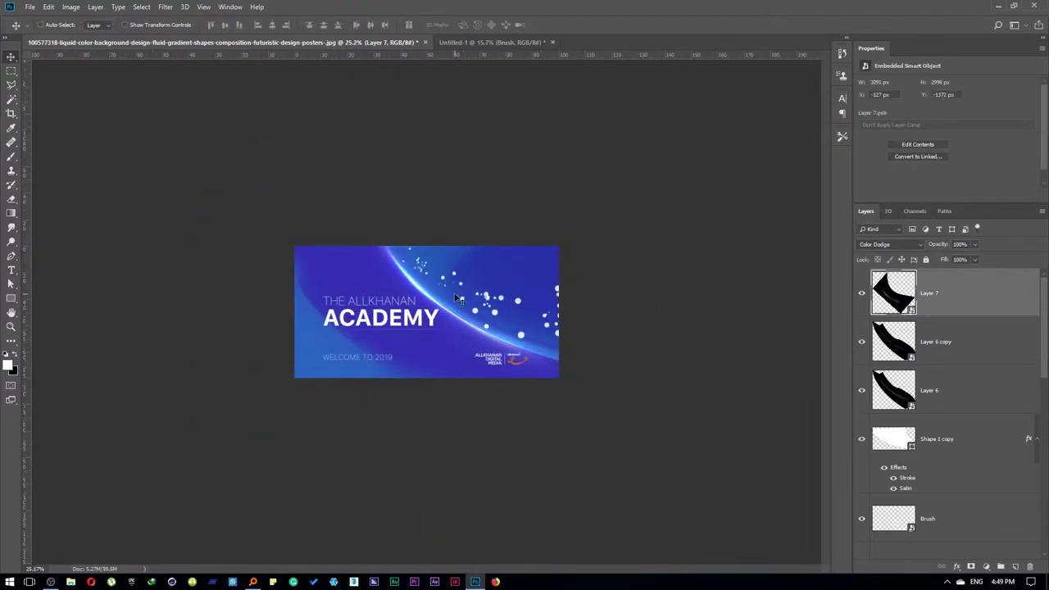
pyautogui.rightClick(451, 290)
# - Raise Layer 7 to 100% opacity and switch its blend mode to Linear Dodge (Add)
pyautogui.click(469, 297)
pyautogui.rightClick(446, 256)
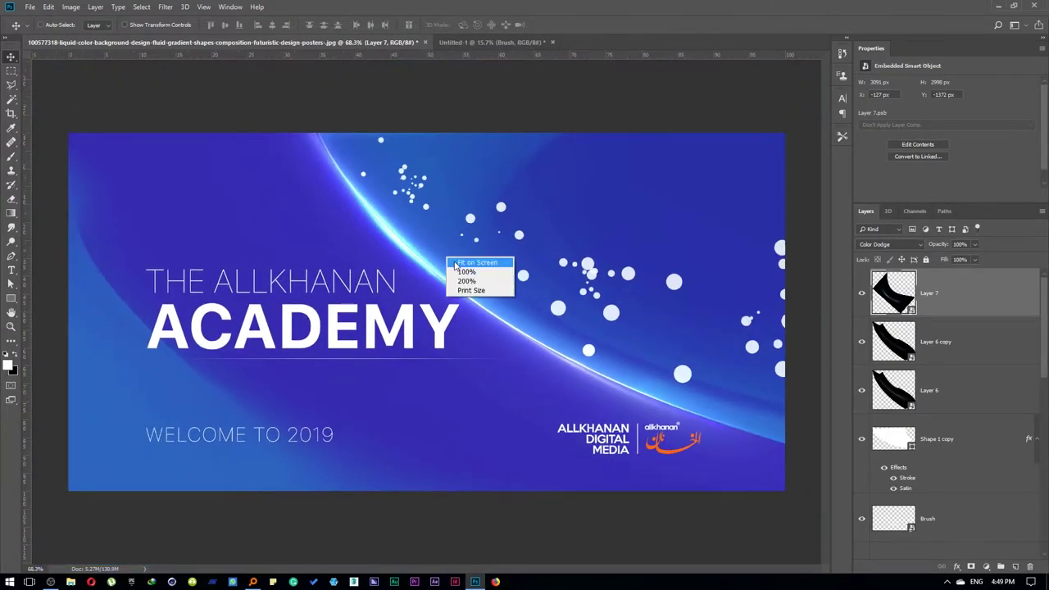
pyautogui.click(463, 271)
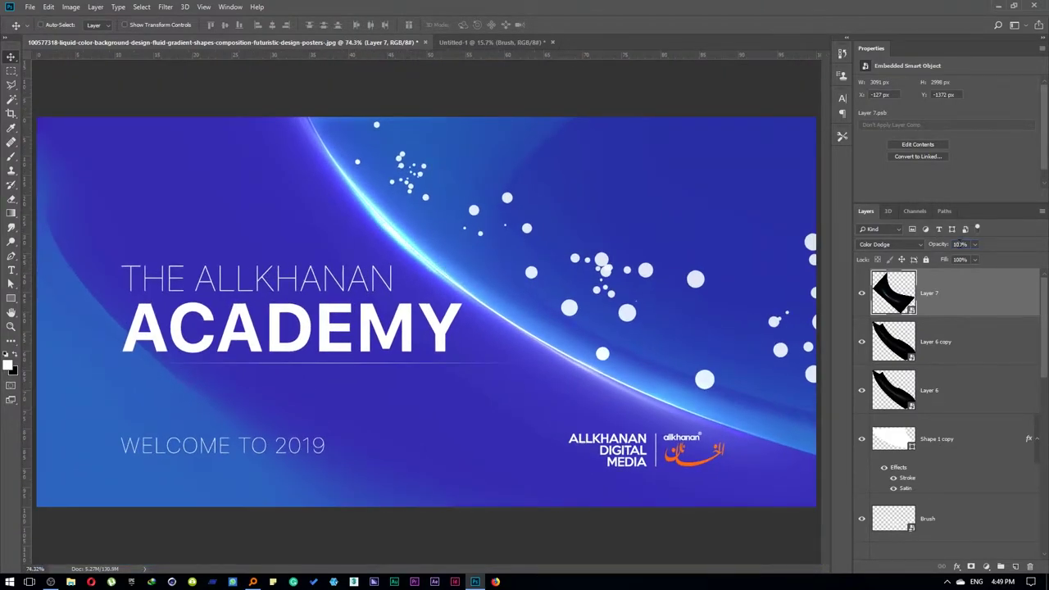
pyautogui.hotkey('shift', 'Up')
pyautogui.hotkey('shift', 'Up')
pyautogui.scroll(-1, 894, 246)
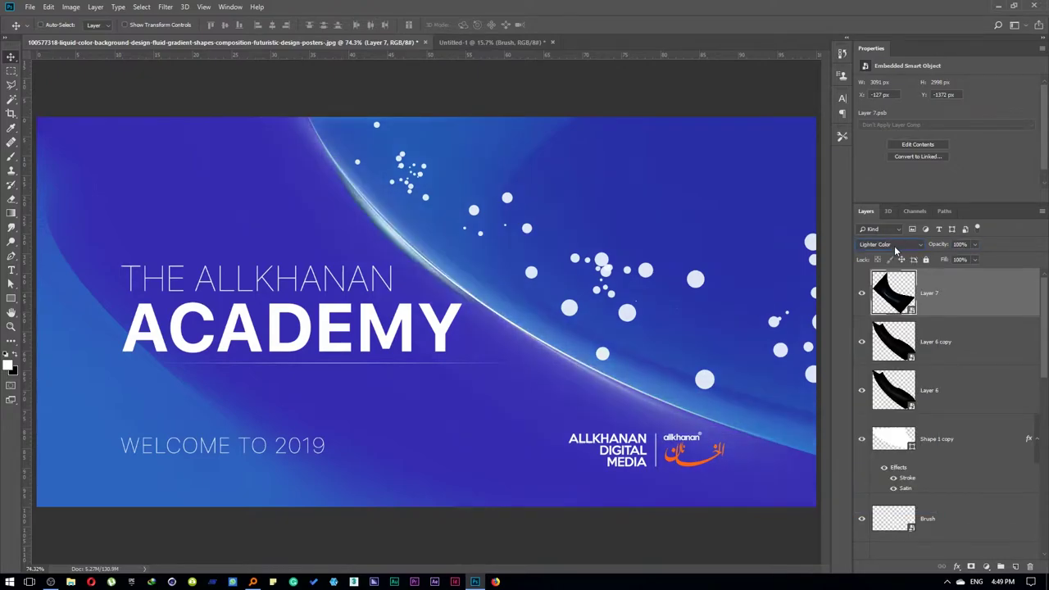
pyautogui.scroll(-1, 894, 246)
pyautogui.scroll(1, 894, 246)
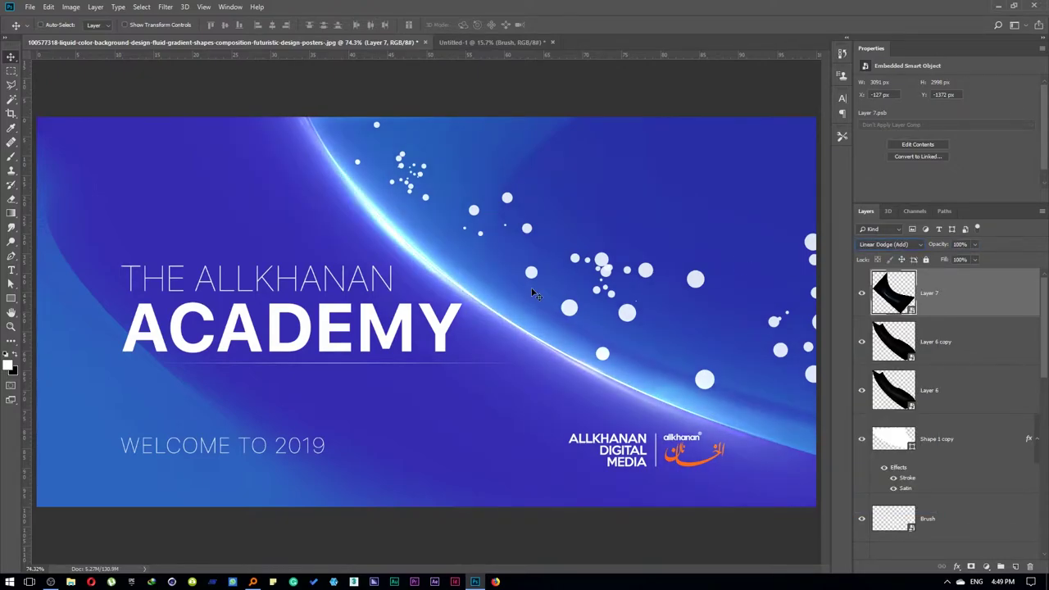
pyautogui.scroll(-1, 531, 291)
pyautogui.scroll(-2, 527, 287)
pyautogui.scroll(-2, 508, 285)
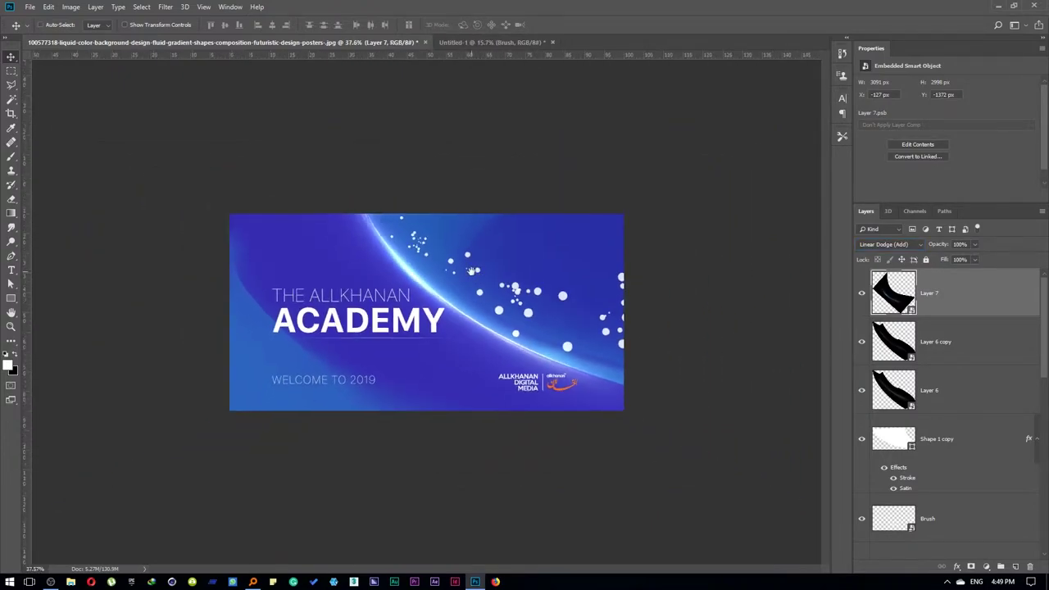
pyautogui.click(484, 281)
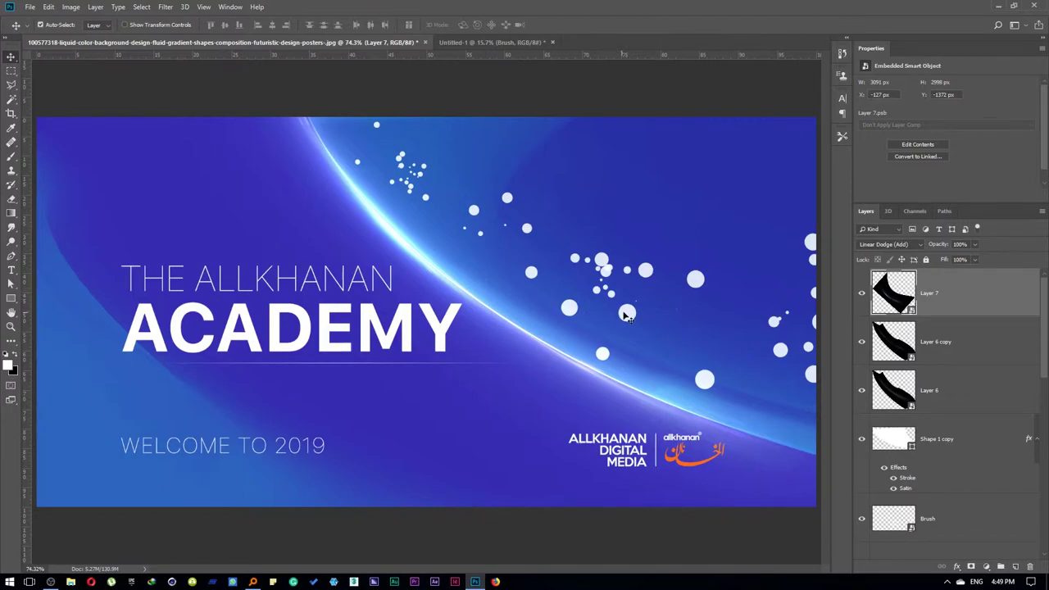
# - Duplicate the Brush white-dots layer
pyautogui.click(953, 438)
pyautogui.click(942, 519)
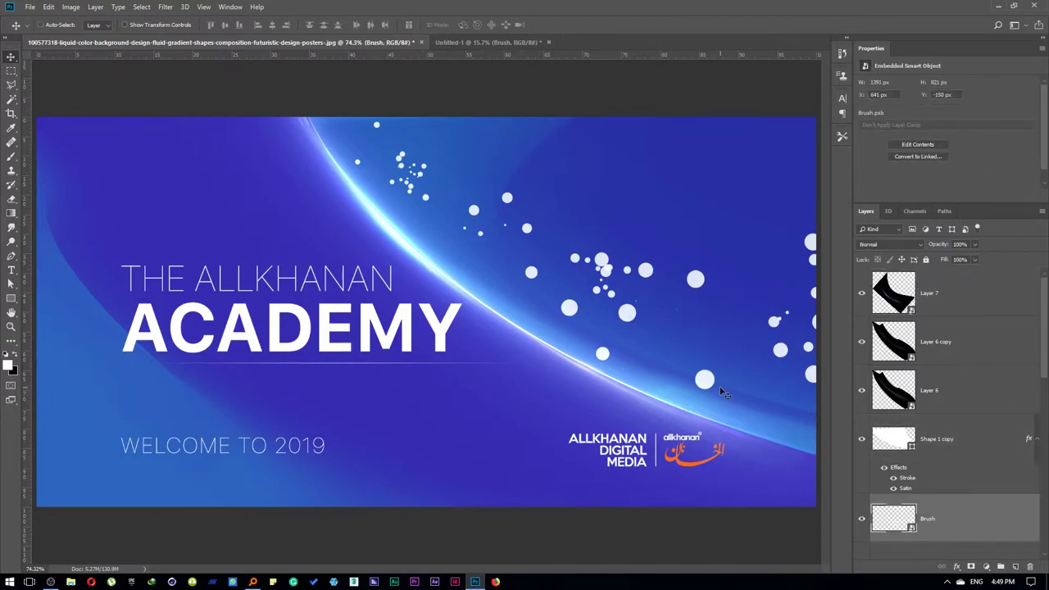
pyautogui.hotkey('ctrl', 'j')
# - Rotate the copied dots, shrink them to about 20%, and place them around WELCOME TO 2019
pyautogui.hotkey('ctrl', 't')
pyautogui.hotkey('ctrl', '-')
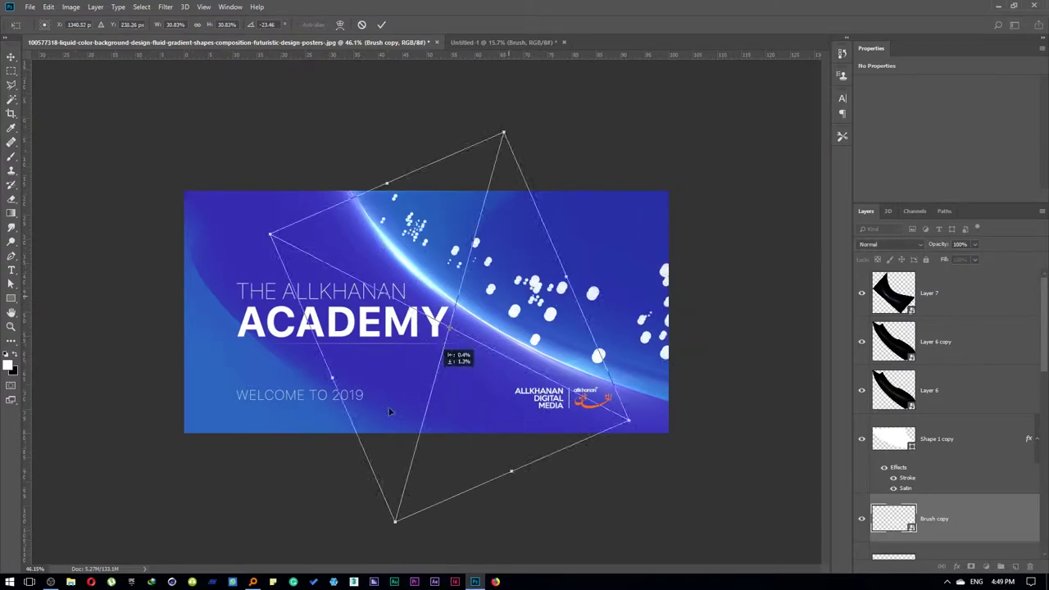
pyautogui.moveTo(390, 411); pyautogui.dragTo(472, 411)
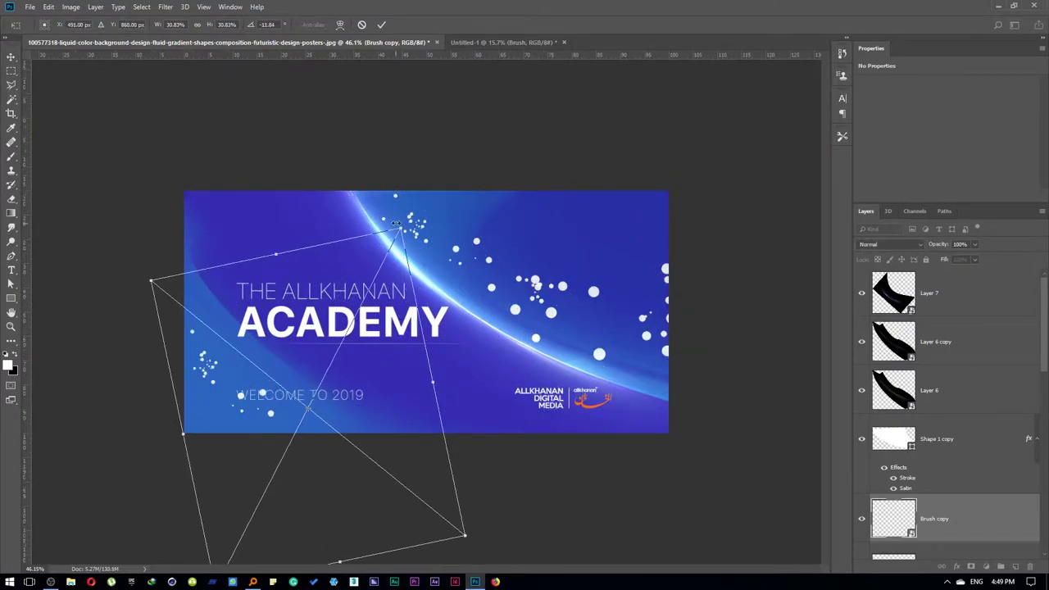
pyautogui.moveTo(398, 229)
pyautogui.mouseDown()
pyautogui.moveTo(247, 227)
pyautogui.moveTo(312, 307)
pyautogui.mouseUp()
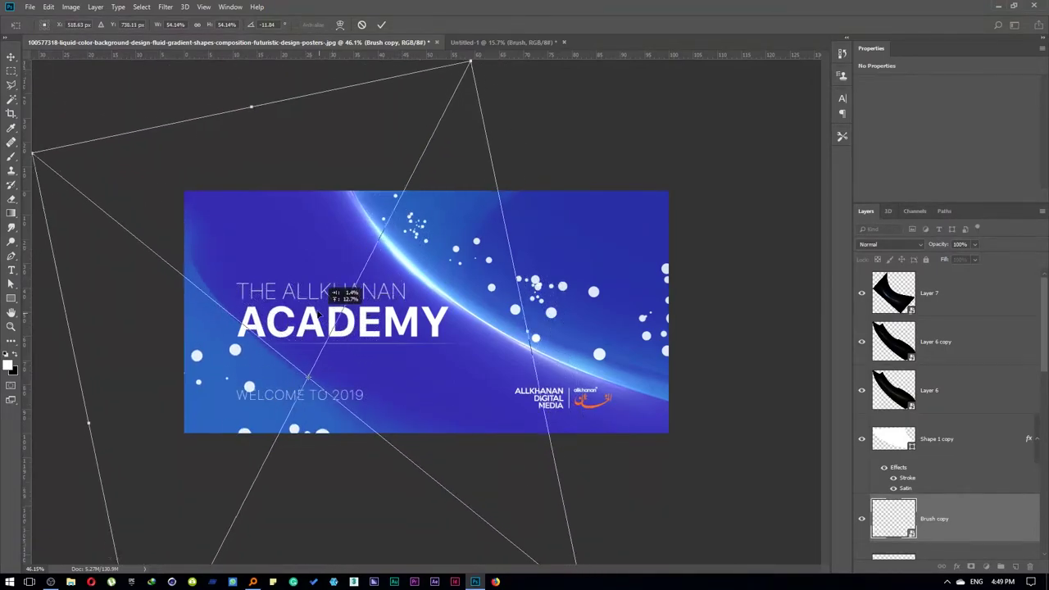
pyautogui.scroll(-3, 399, 307)
pyautogui.moveTo(521, 483)
pyautogui.mouseDown()
pyautogui.moveTo(399, 397)
pyautogui.moveTo(348, 399)
pyautogui.mouseUp()
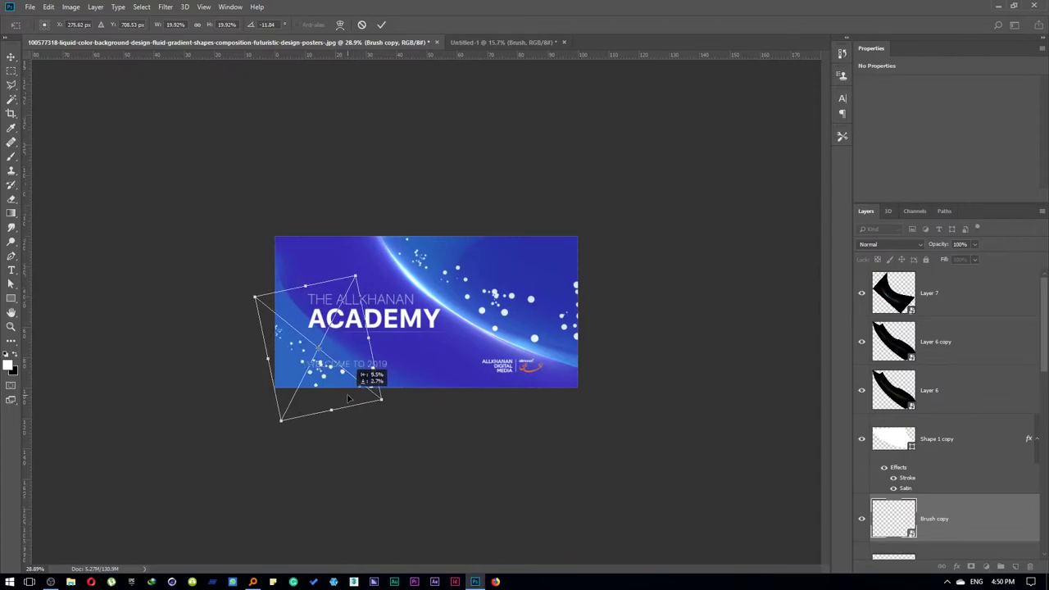
pyautogui.press('Return')
# - Shift the Brush copy dot cluster slightly lower within the banner's lower-left corner
pyautogui.hotkey('ctrl', '0')
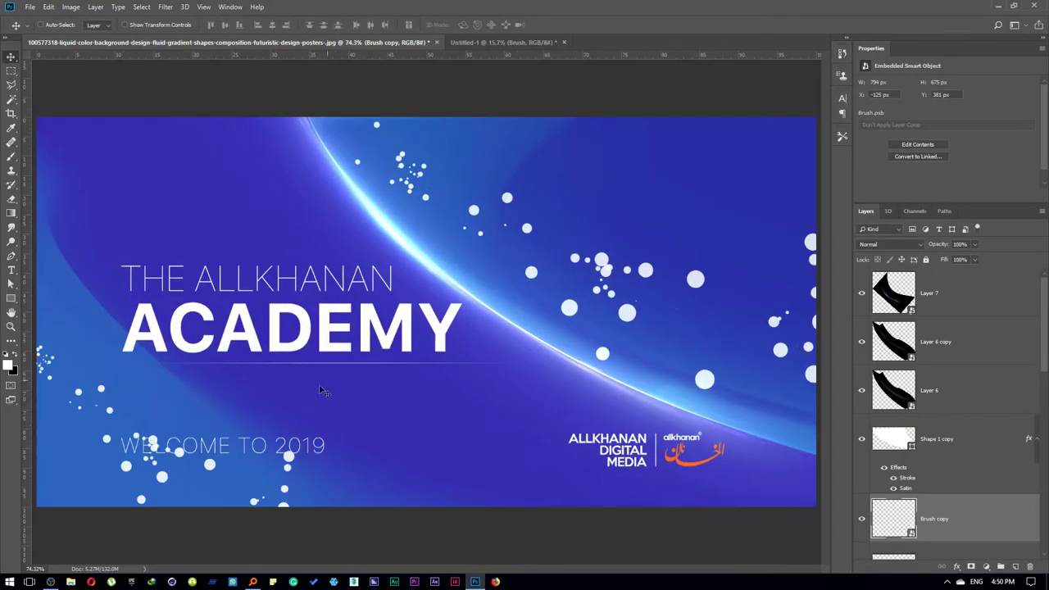
pyautogui.moveTo(291, 408); pyautogui.dragTo(283, 413)
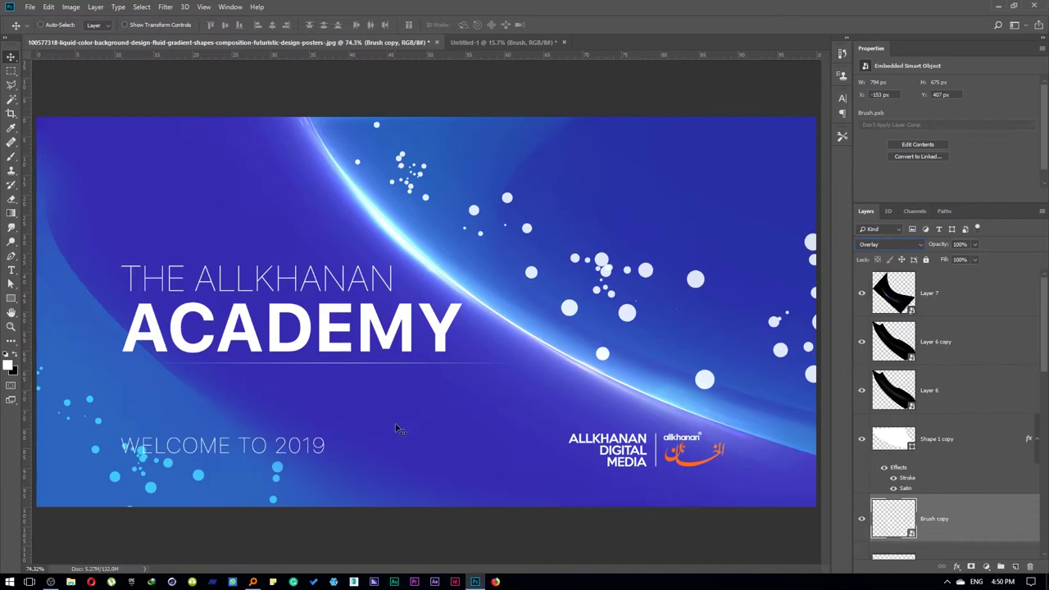
pyautogui.moveTo(397, 428); pyautogui.dragTo(460, 450)
pyautogui.moveTo(481, 463); pyautogui.dragTo(472, 461)
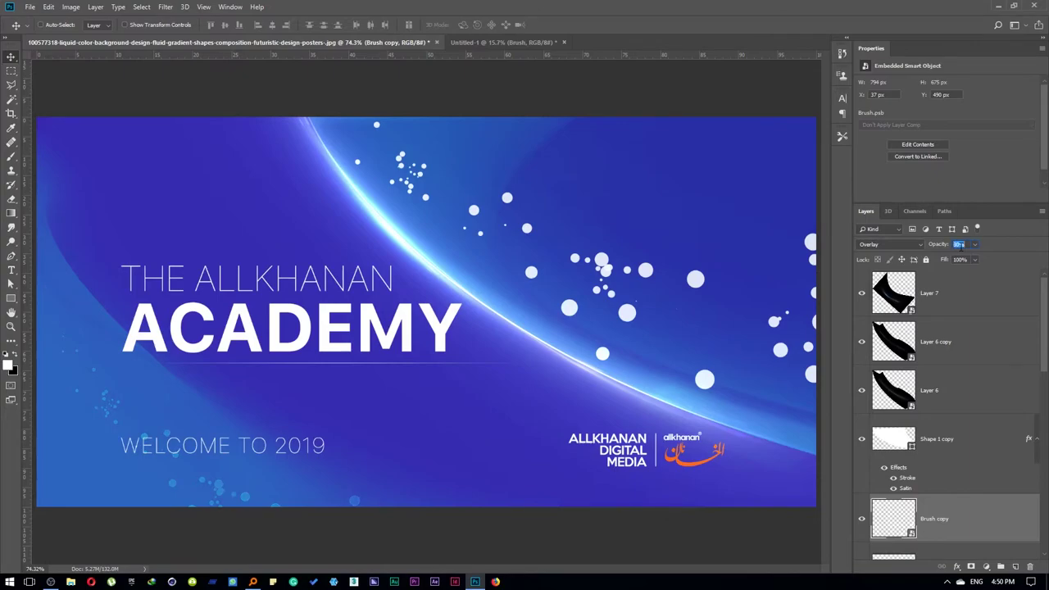
pyautogui.hotkey('ctrl', '-')
pyautogui.hotkey('ctrl', '-')
# - Fit the whole banner on screen with the Zoom tool's Fit on Screen option
pyautogui.rightClick(476, 286)
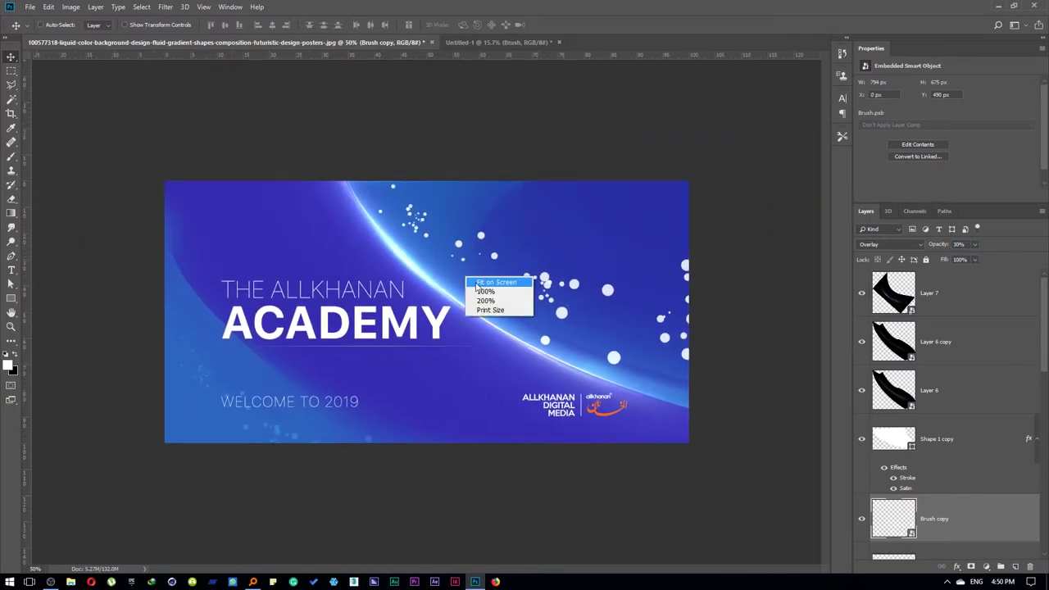
pyautogui.click(478, 284)
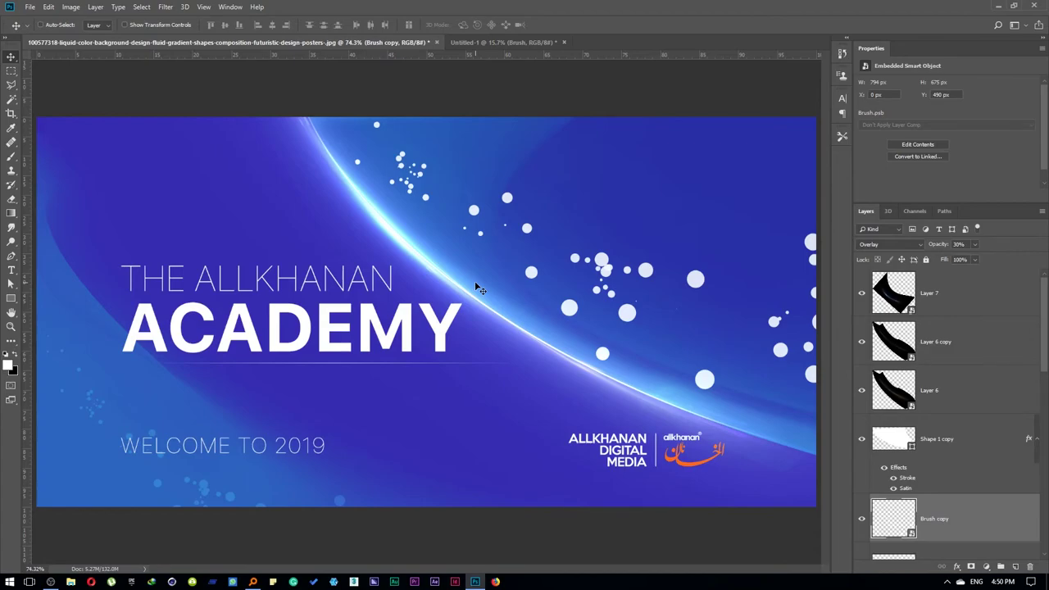
pyautogui.hotkey('ctrl', '-')
pyautogui.hotkey('ctrl', '-')
pyautogui.rightClick(437, 257)
pyautogui.click(454, 262)
# - Show the banner in full-screen mode with rulers hidden, enlarged to fill the display
pyautogui.press('f')
pyautogui.press('f')
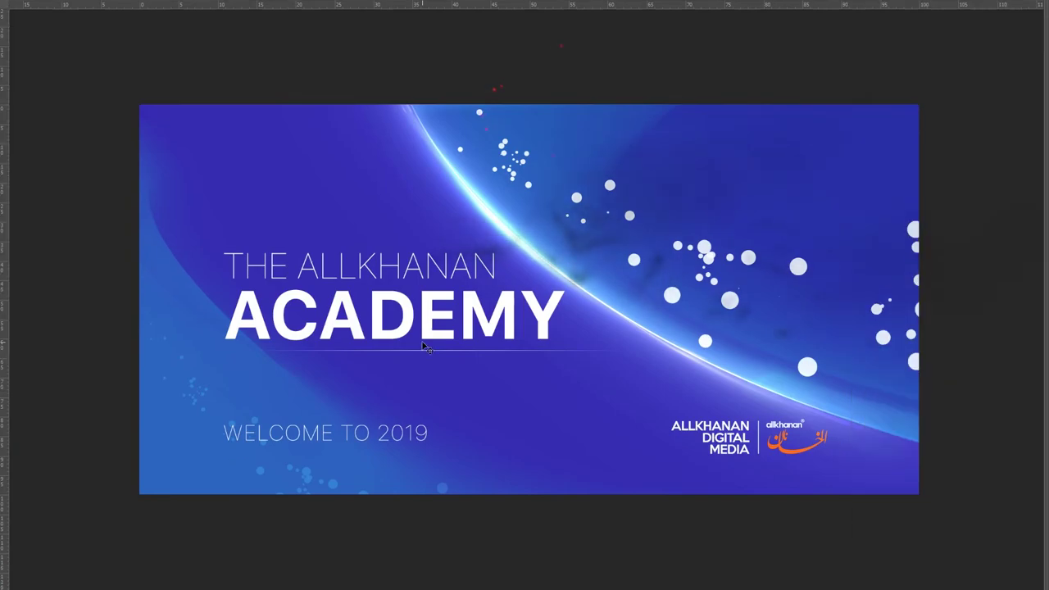
pyautogui.hotkey('ctrl', 'r')
pyautogui.rightClick(417, 293)
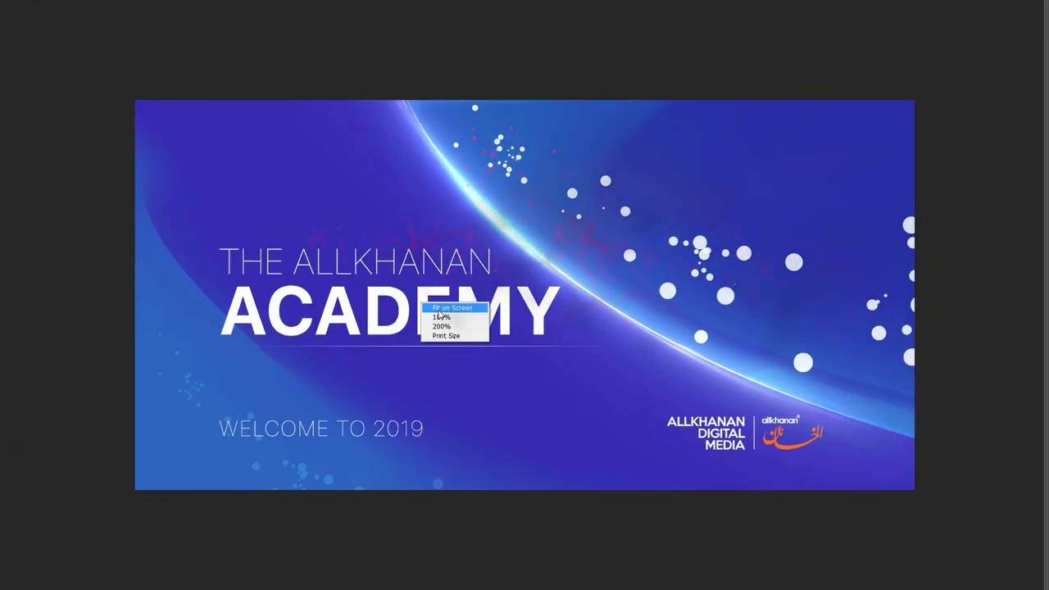
pyautogui.click(439, 300)
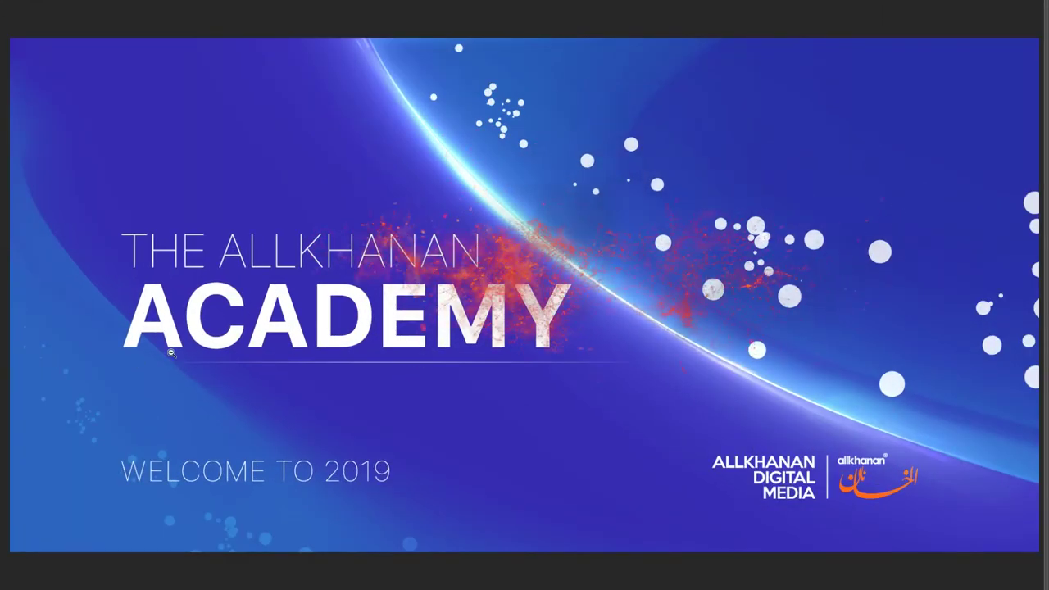